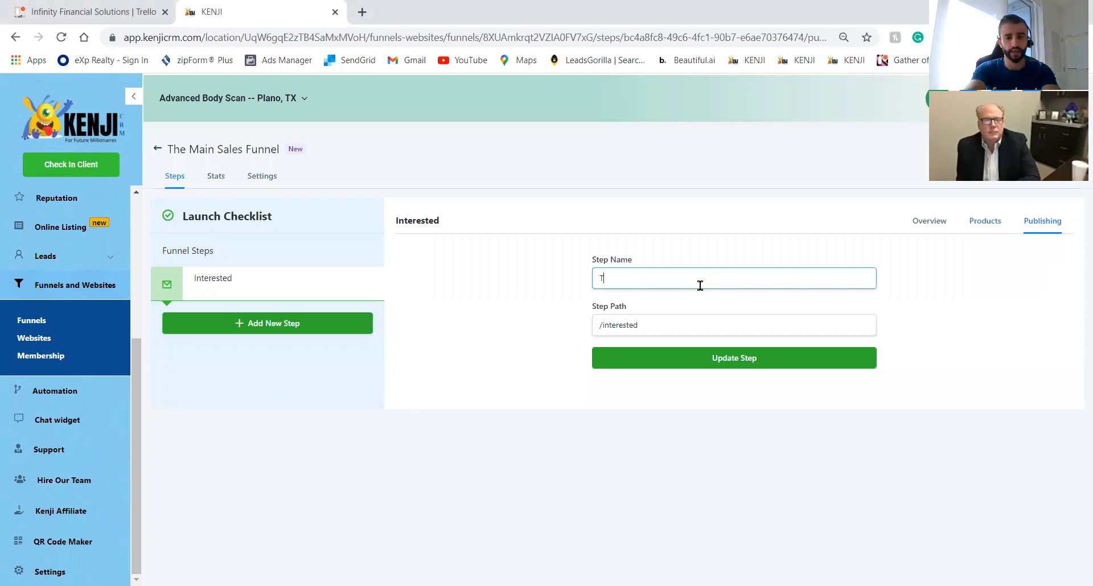
Rename the funnel step to 'The Sales Page' with path 'getin' and view its overview.
type("he Sales Page")
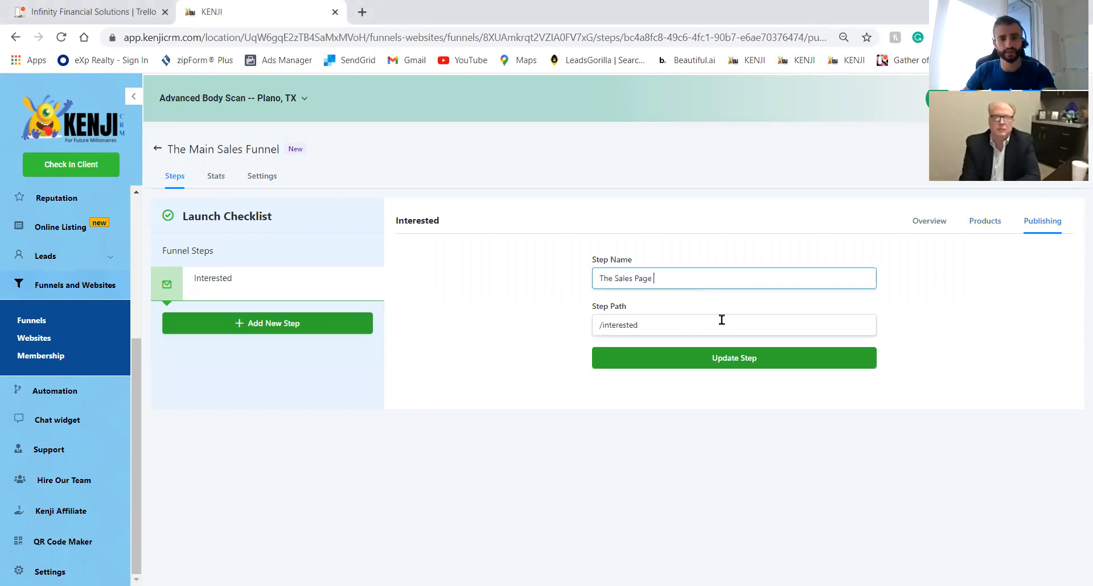
left_click(693, 332)
key("ctrl+a")
type("g")
left_click(719, 362)
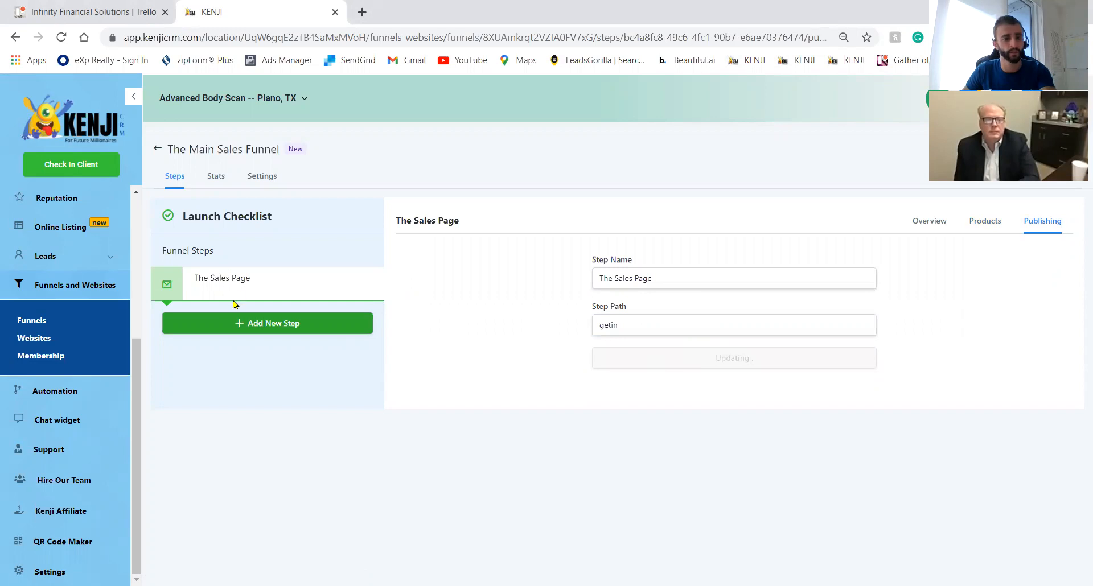
left_click(216, 288)
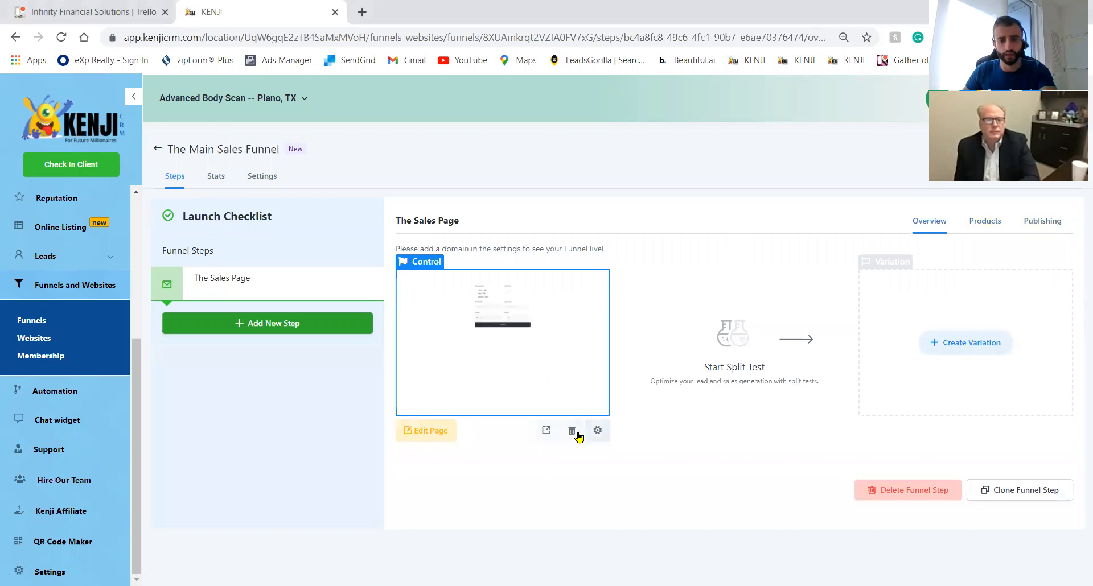
Delete The Sales Page's page after confirming with DELETE, then begin a new funnel step.
left_click(578, 433)
left_click(558, 222)
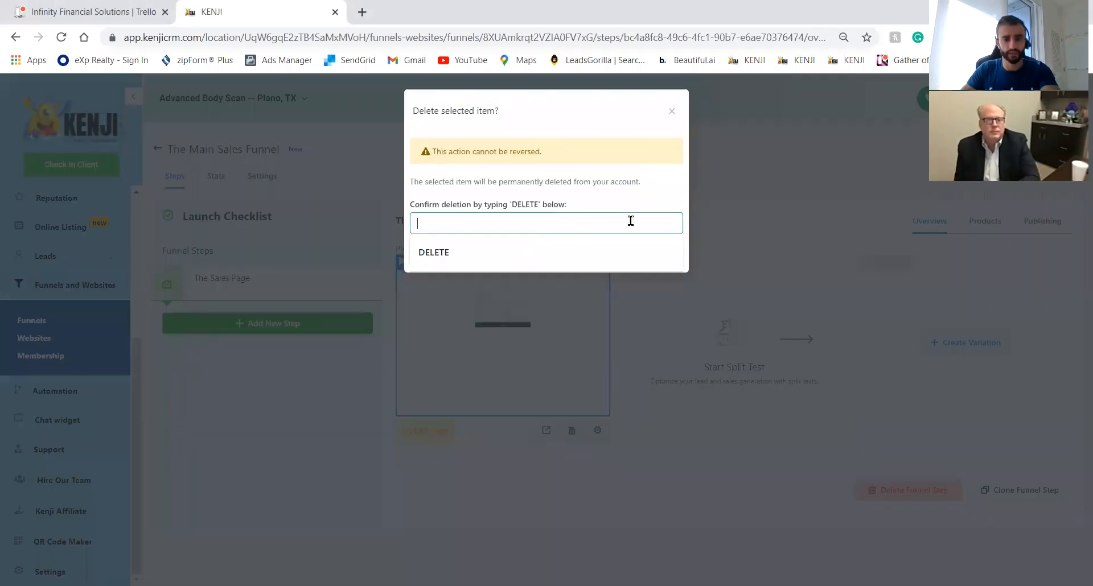
left_click(603, 257)
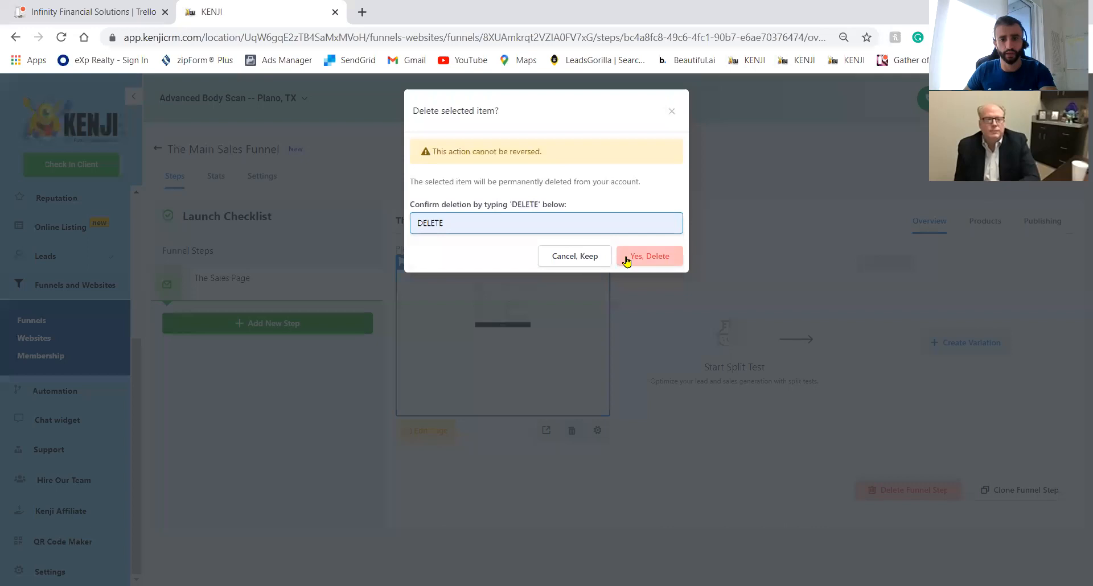
left_click(649, 257)
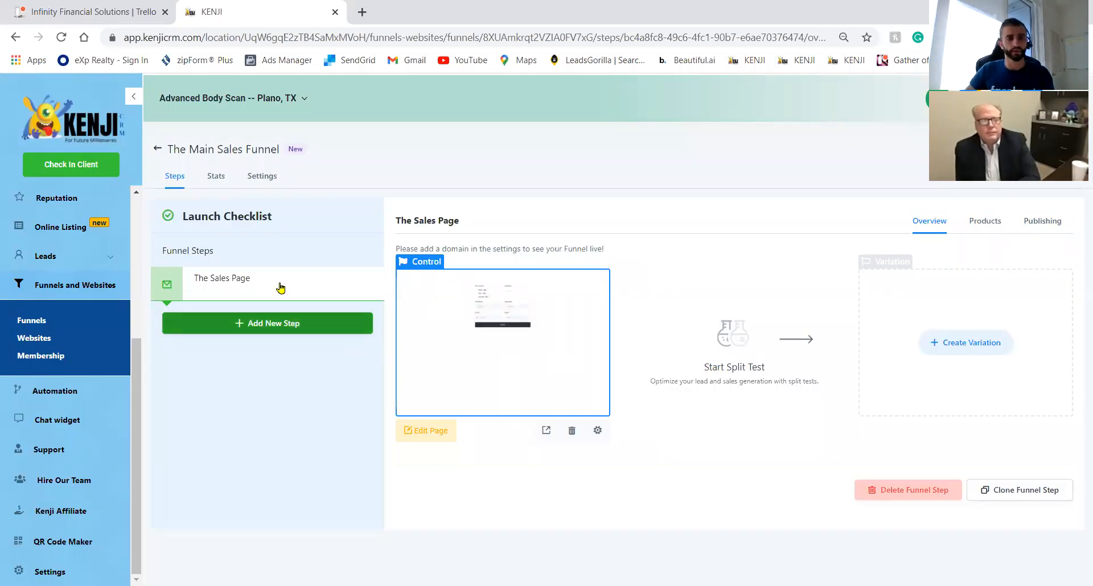
left_click(260, 324)
Create a 'Thank You Page' funnel step with path 'thanks'.
left_click(471, 152)
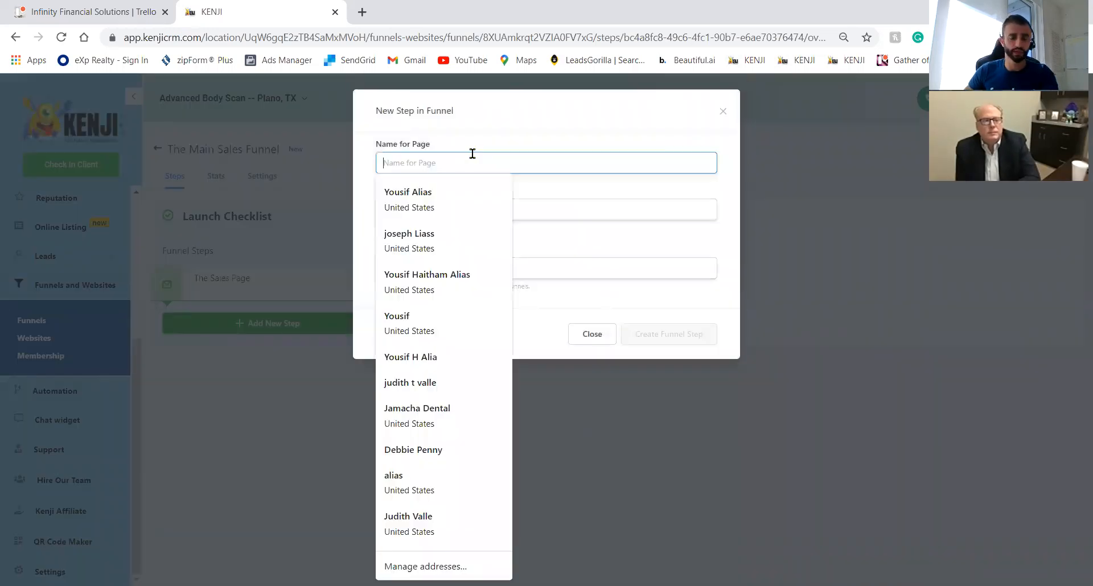
type("Thank")
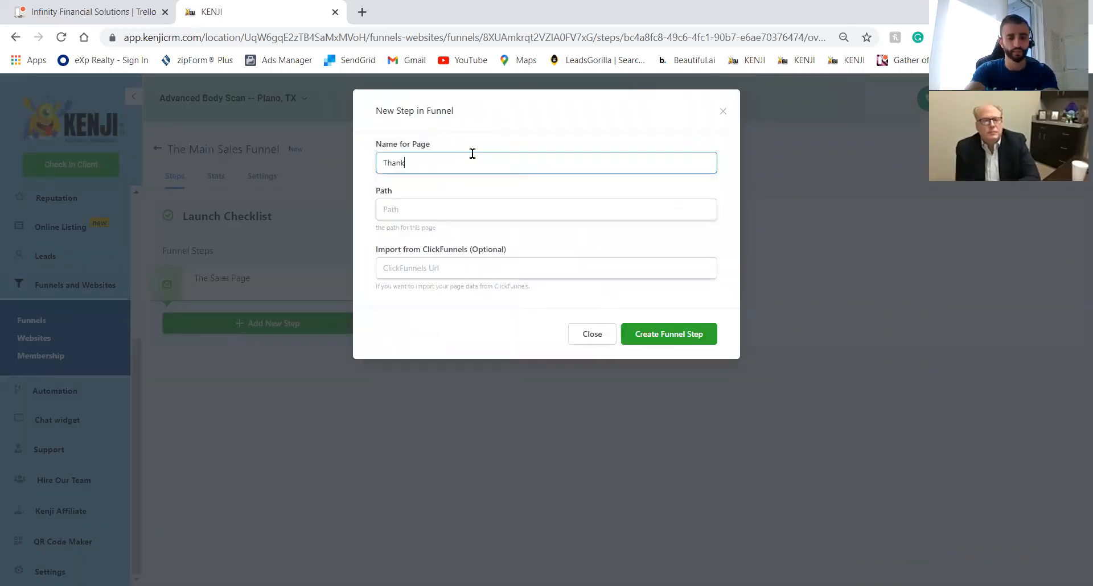
type(" You Page")
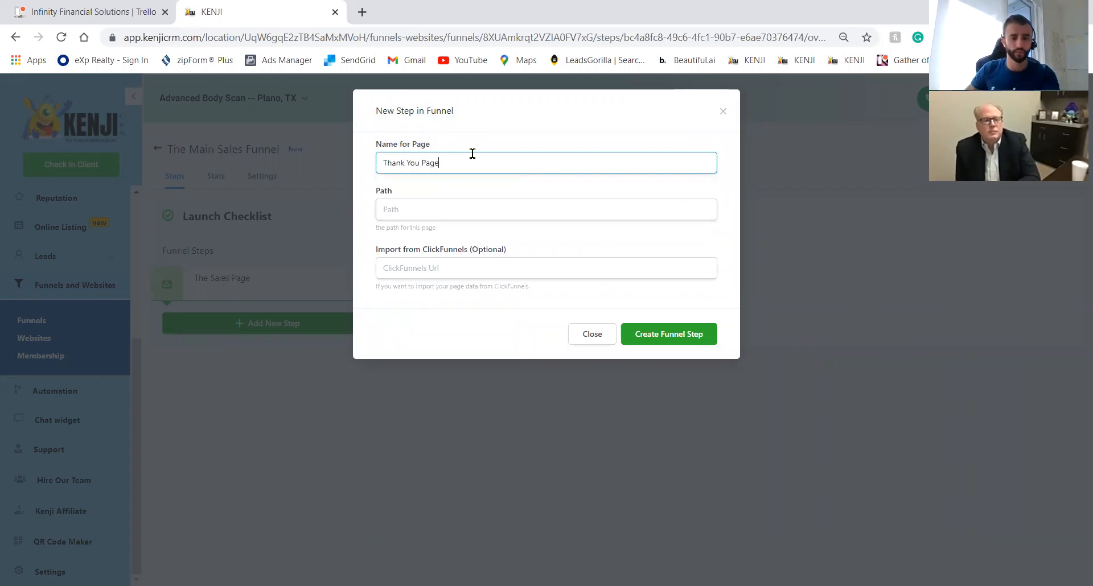
left_click(439, 211)
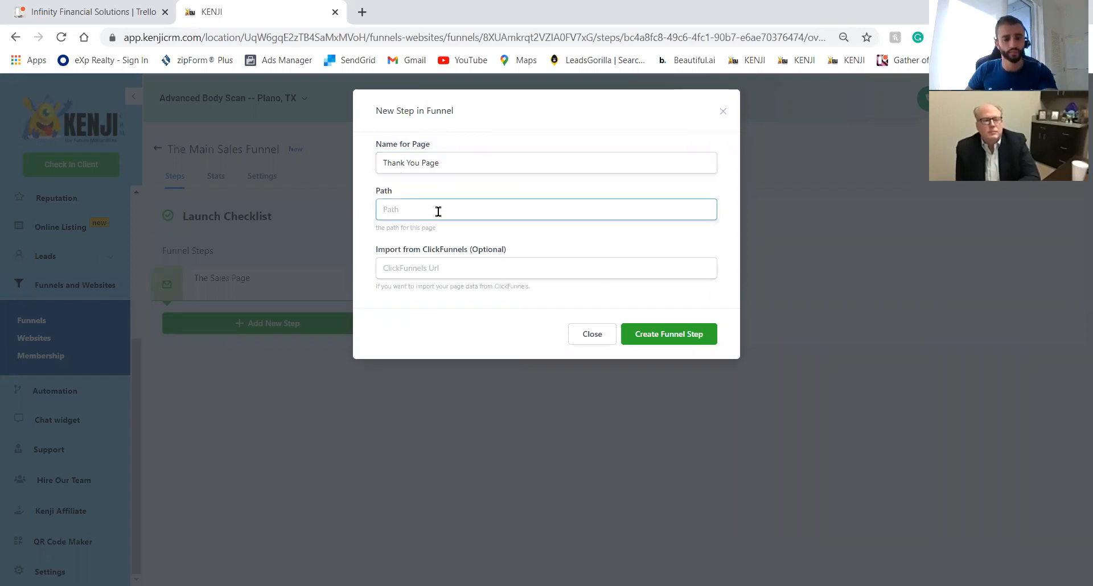
type("y\\thanks")
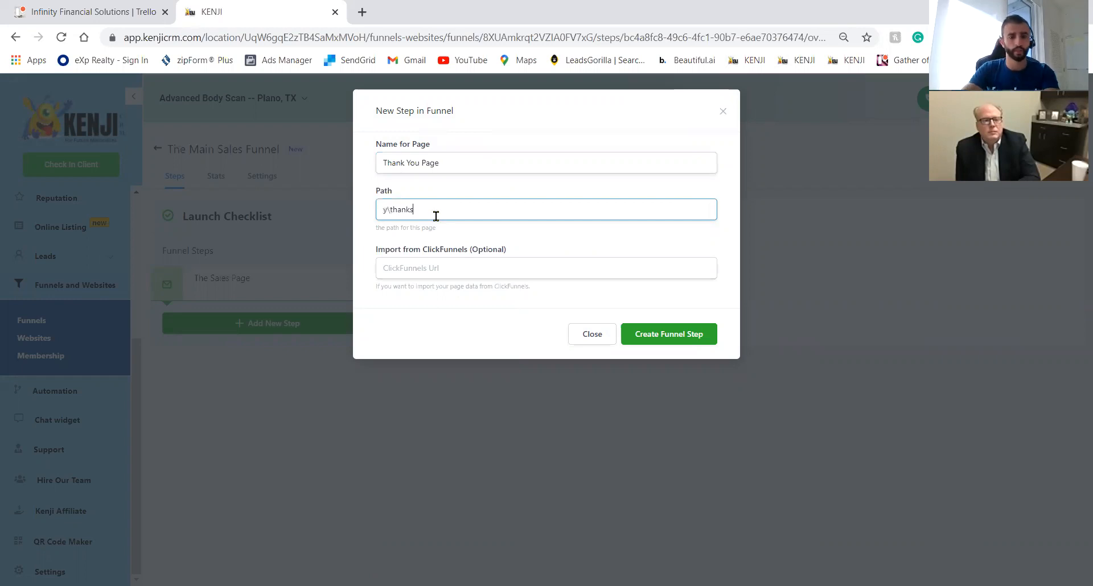
key("BackSpace")
key("BackSpace")
key("BackSpace")
key("BackSpace")
key("BackSpace")
key("BackSpace")
key("BackSpace")
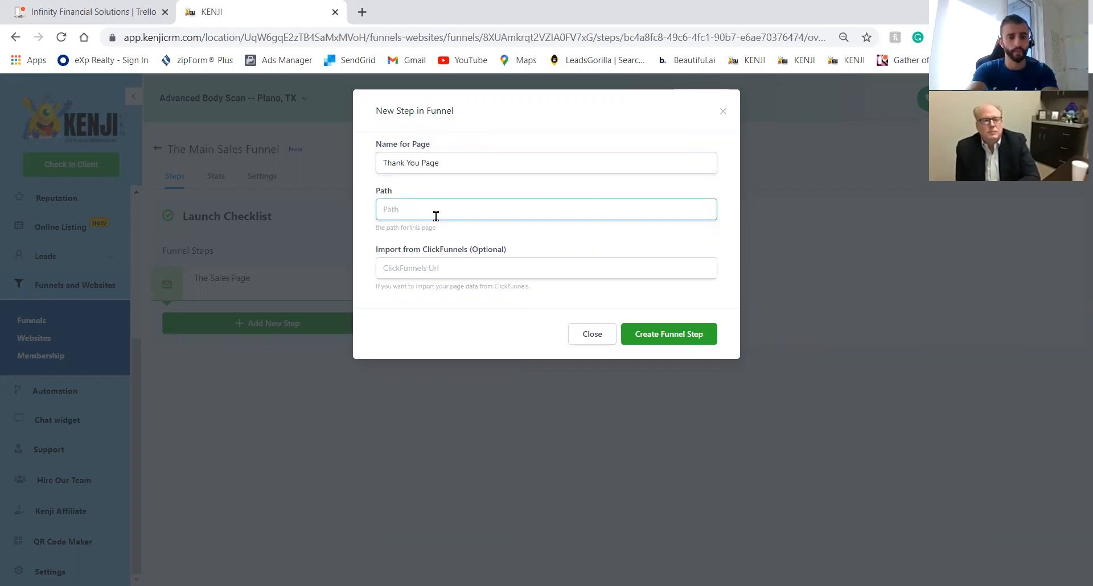
type("thanks")
left_click(694, 335)
Add a third funnel step named 'Thank You' with path 'thanks'.
left_click(256, 359)
left_click(507, 166)
type("C")
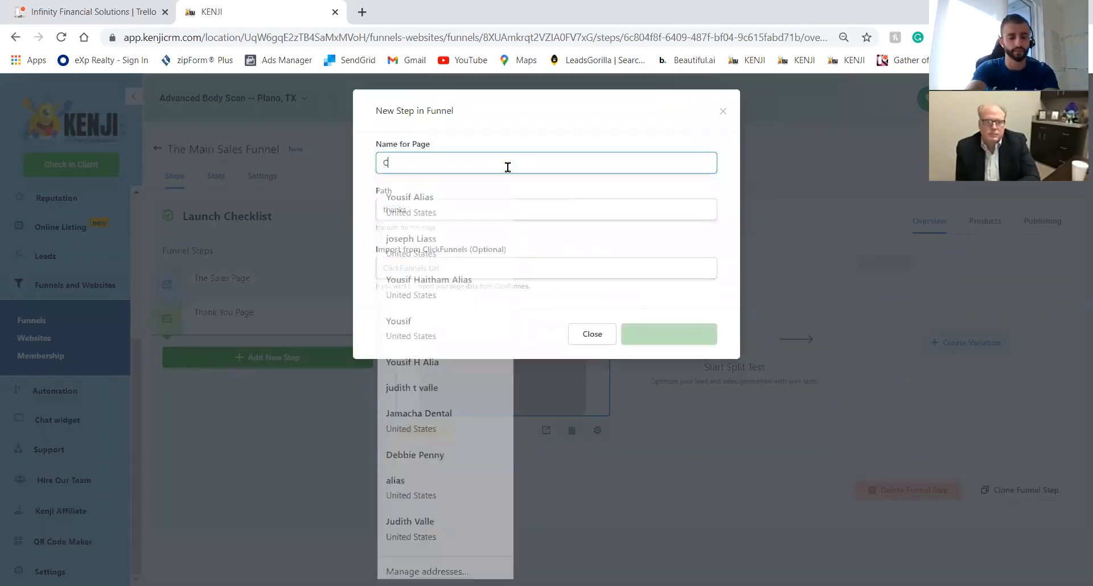
type("onfirm")
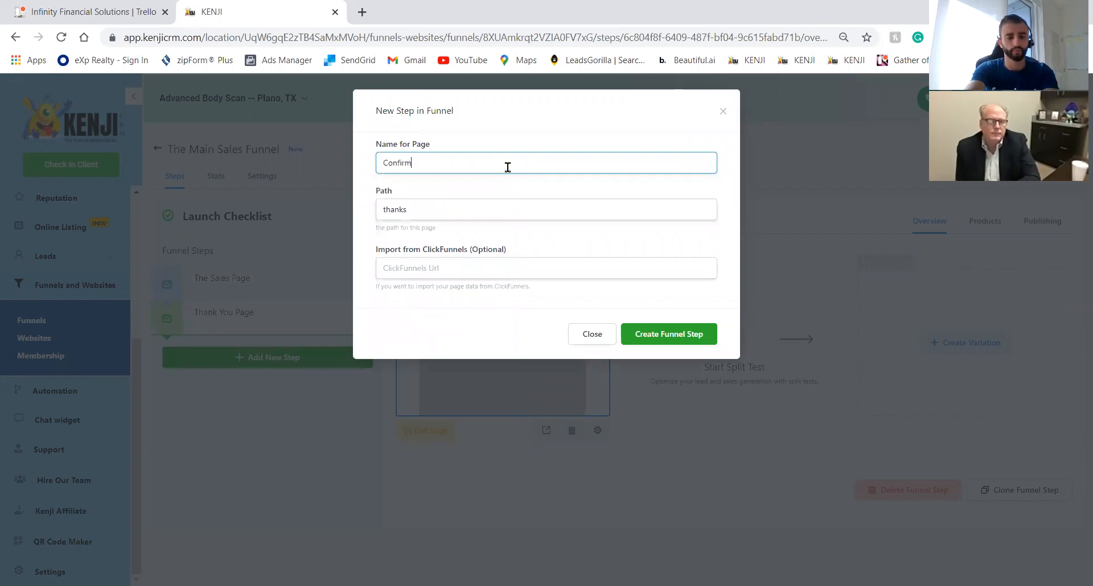
type("ation of appointment")
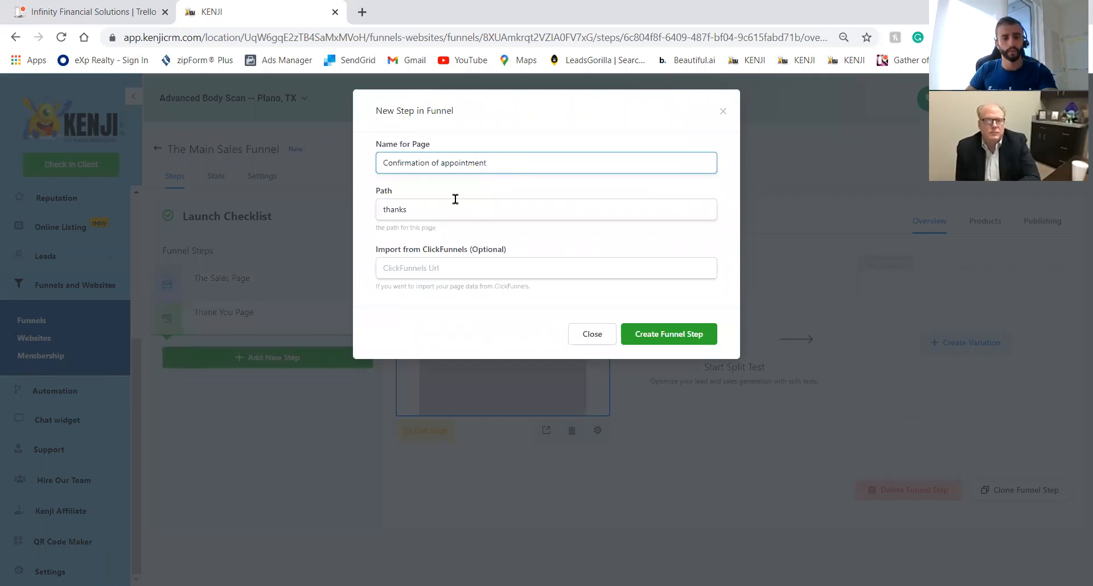
left_click(454, 206)
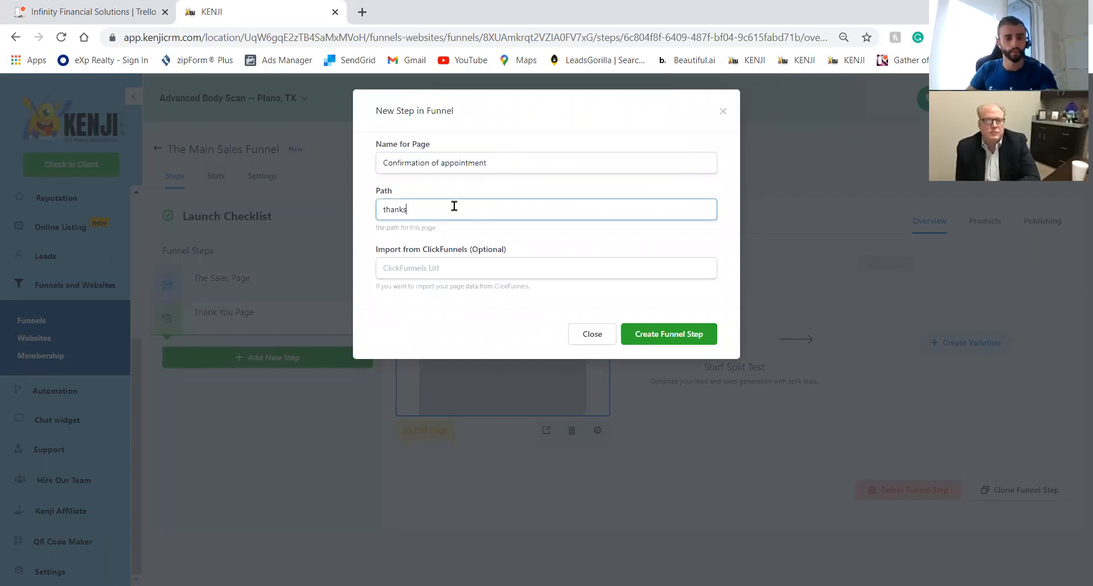
double_click(455, 206)
left_click(520, 163)
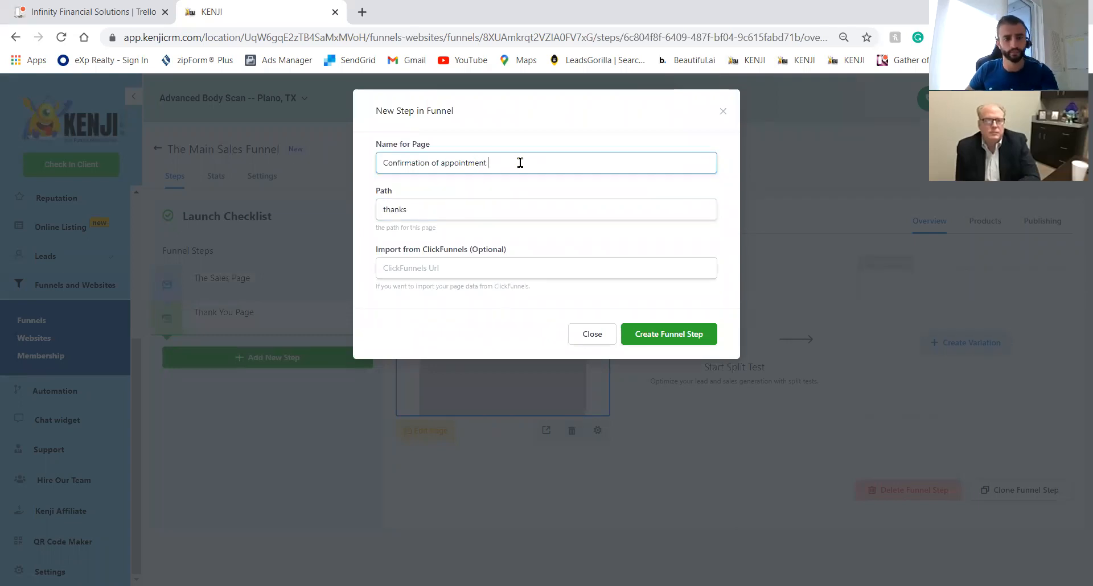
triple_click(519, 163)
type("Thank You")
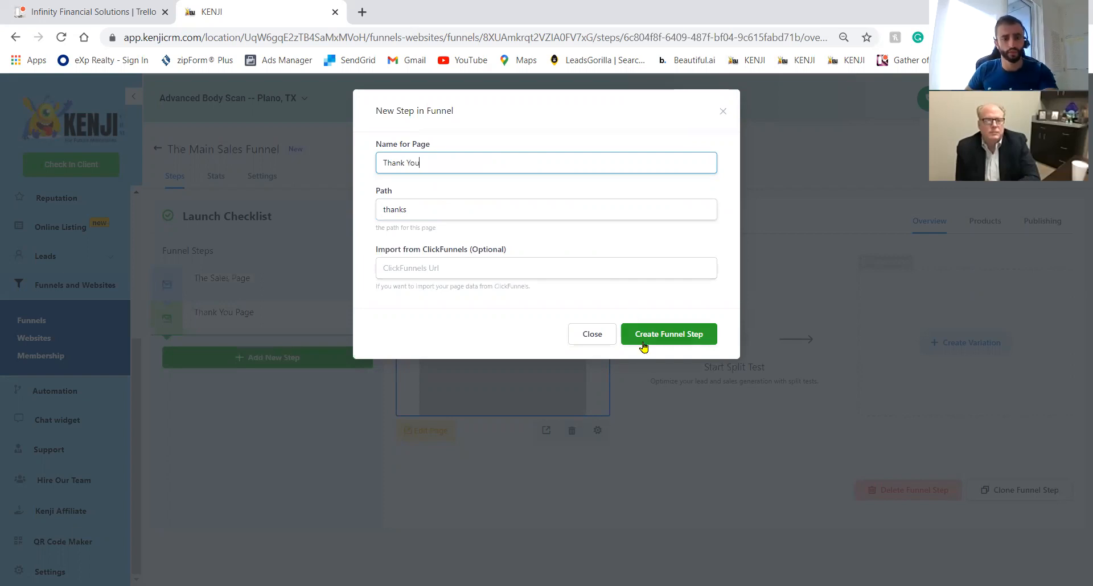
left_click(643, 343)
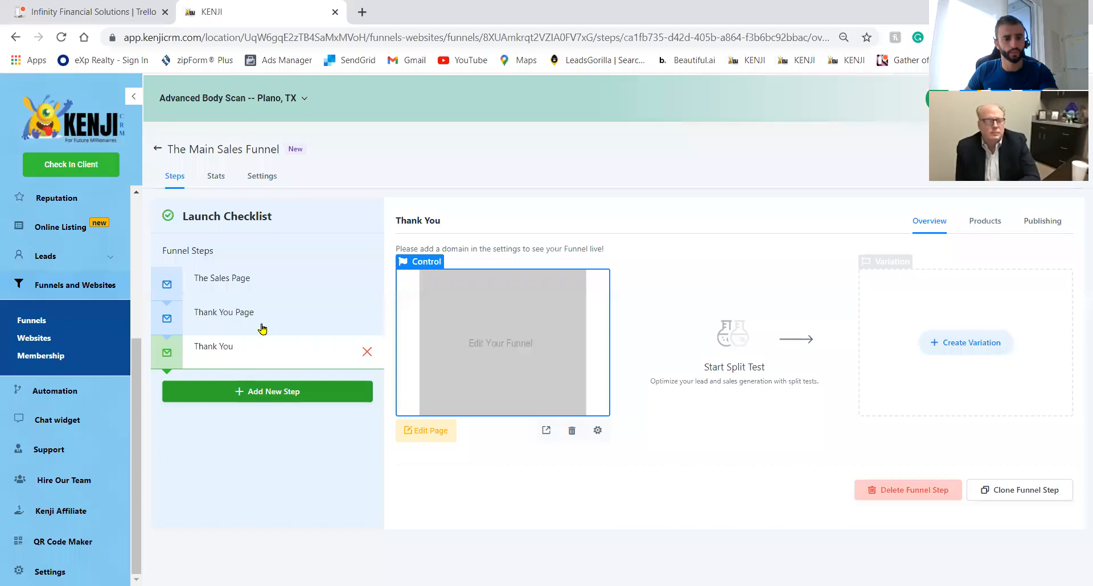
Rename the Thank You step to 'Confirm Appt' and edit its blank page in the Funnel Builder.
left_click(262, 326)
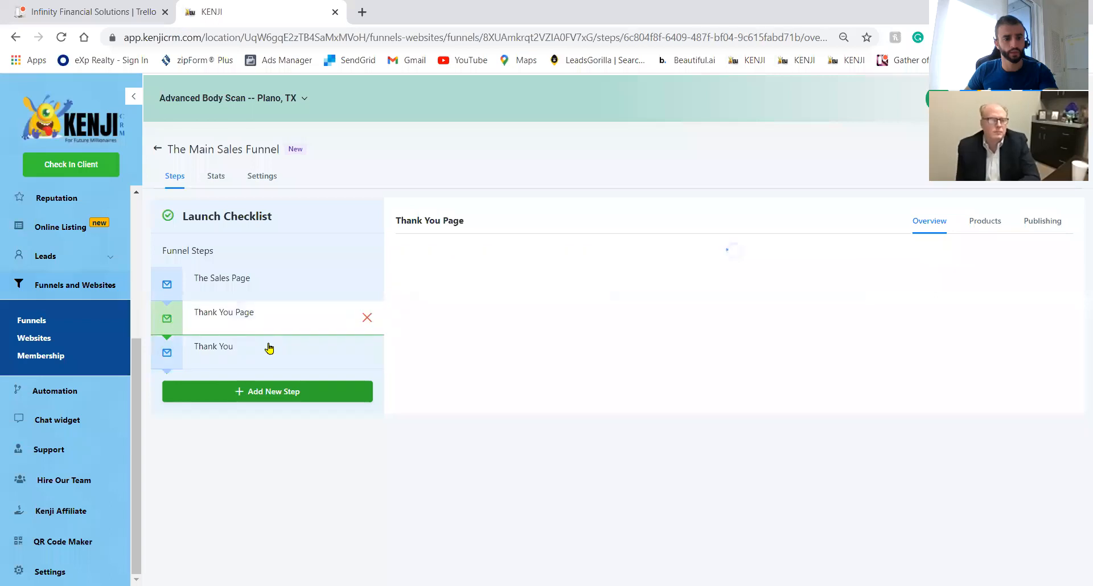
left_click(1041, 221)
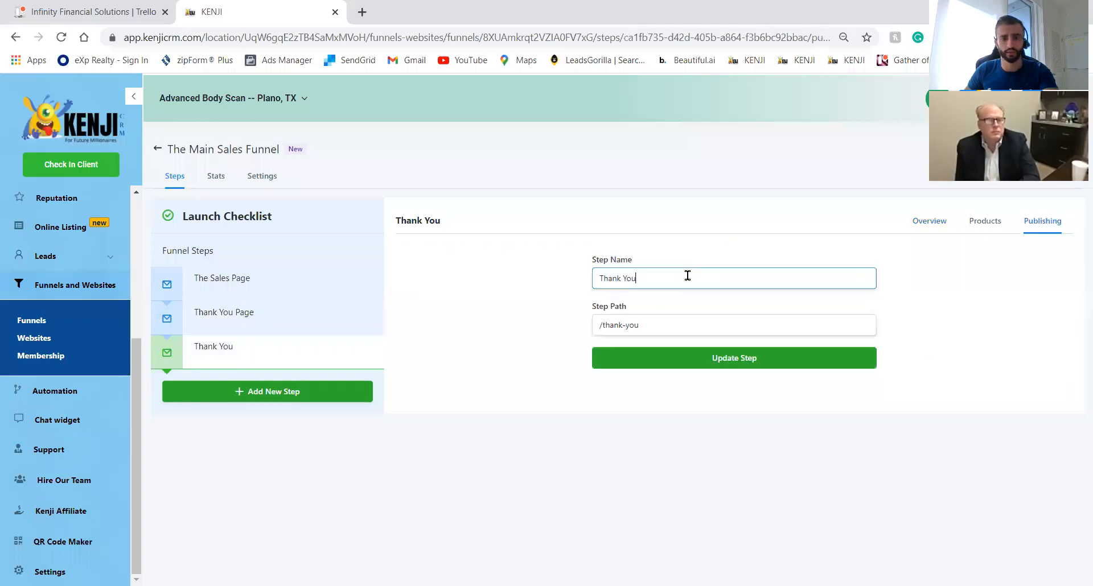
key("ctrl+a")
type("Confirm")
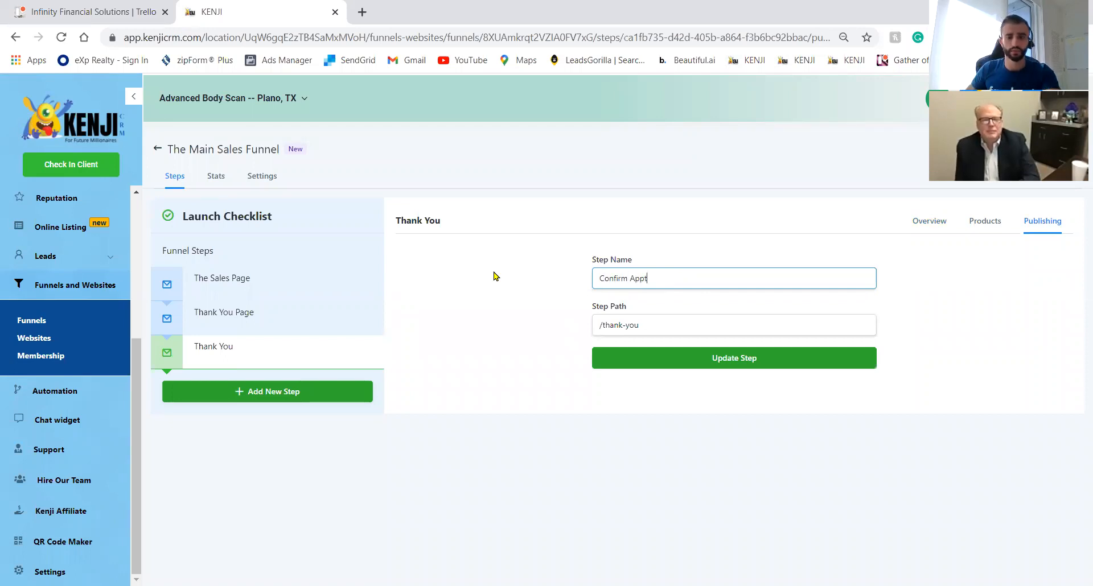
left_click(740, 358)
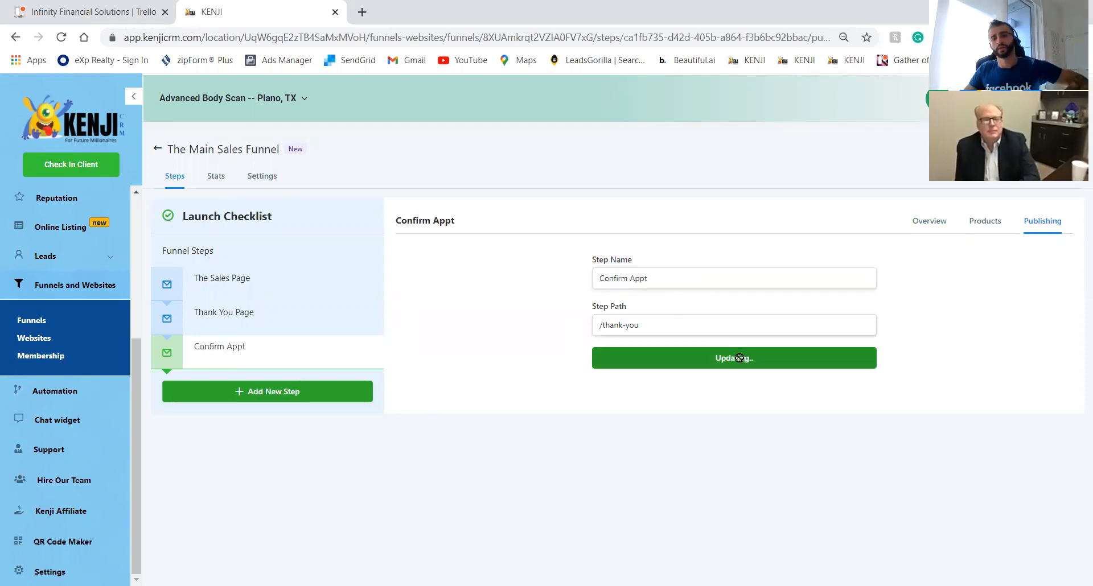
left_click(263, 284)
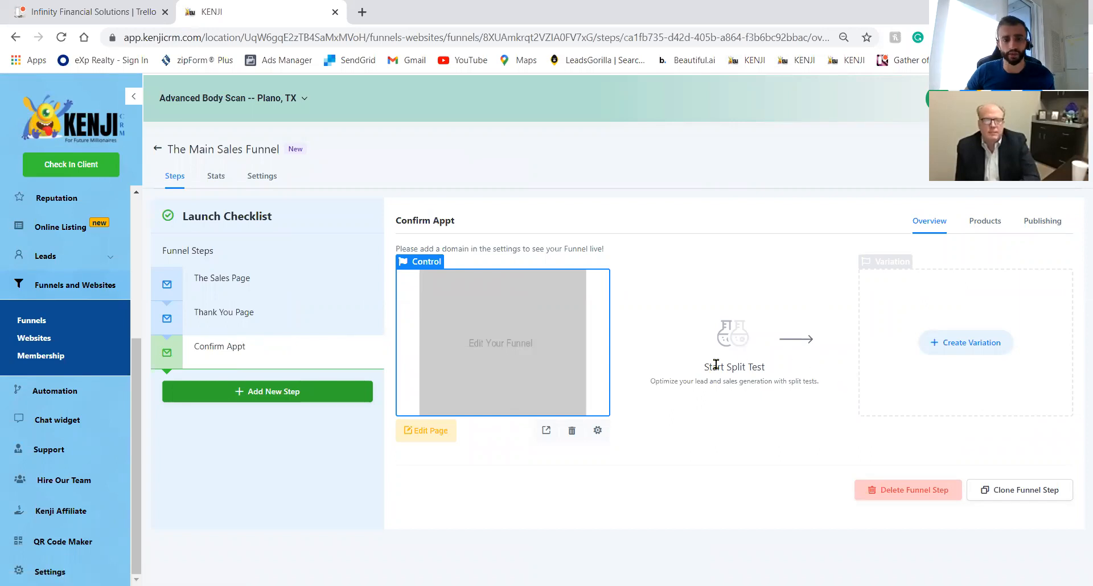
left_click(433, 436)
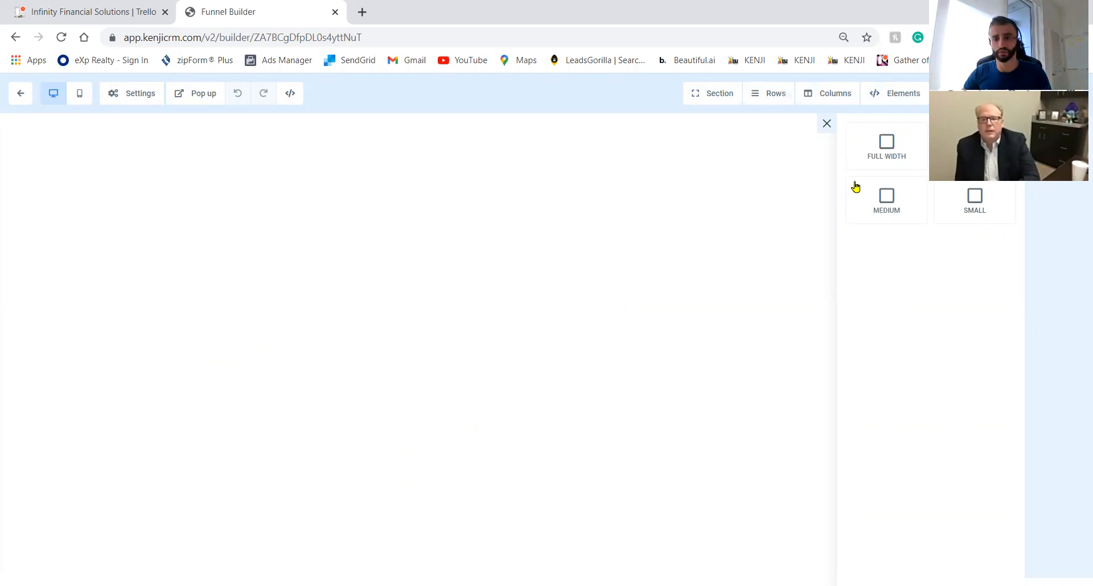
Add a section with a one-column row holding a Large Call to Action Headline.
left_click(974, 149)
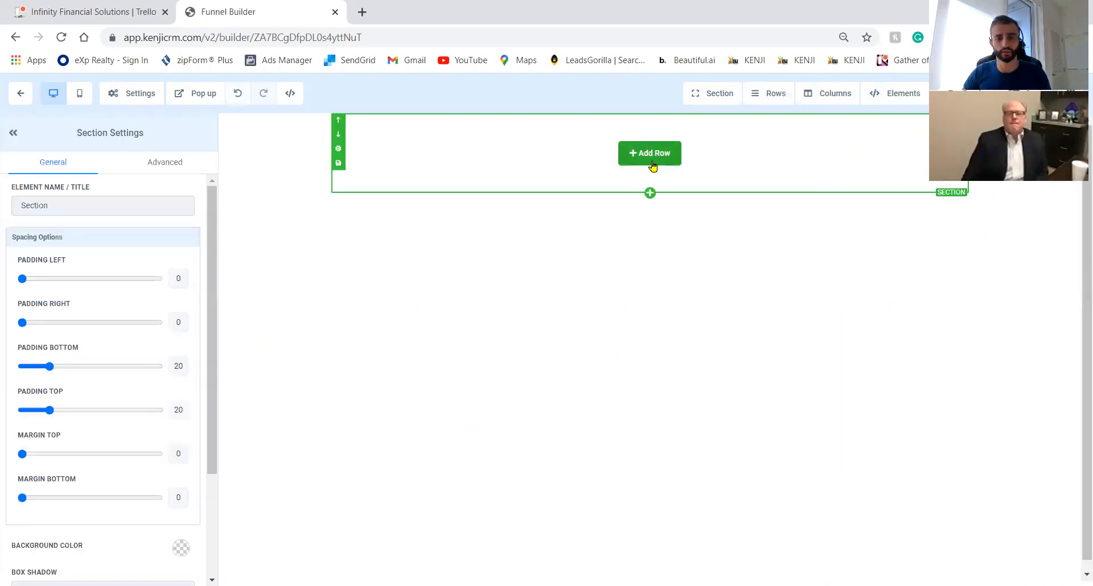
left_click(653, 162)
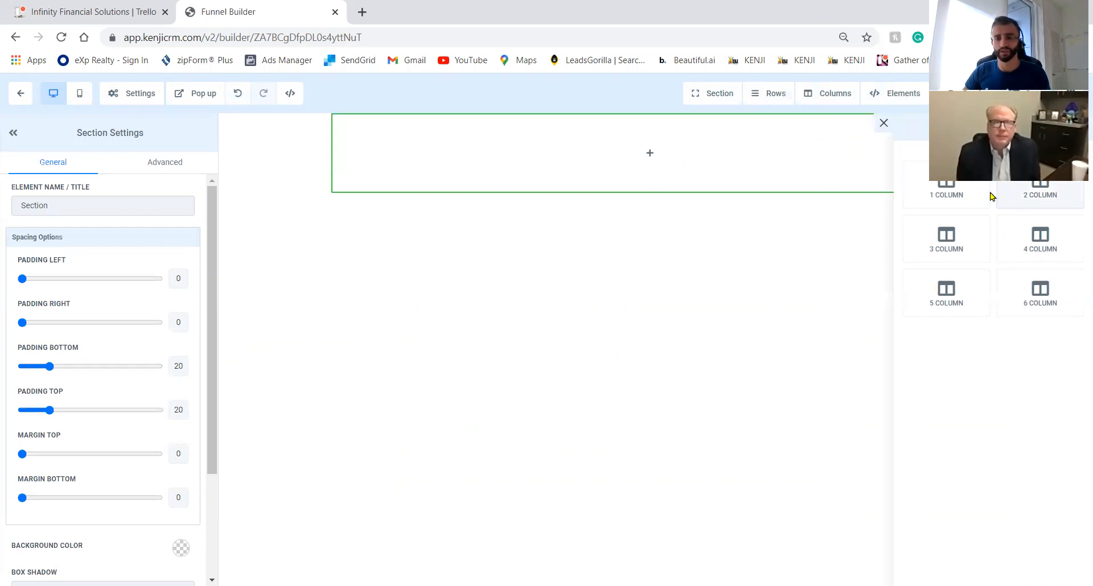
left_click(970, 196)
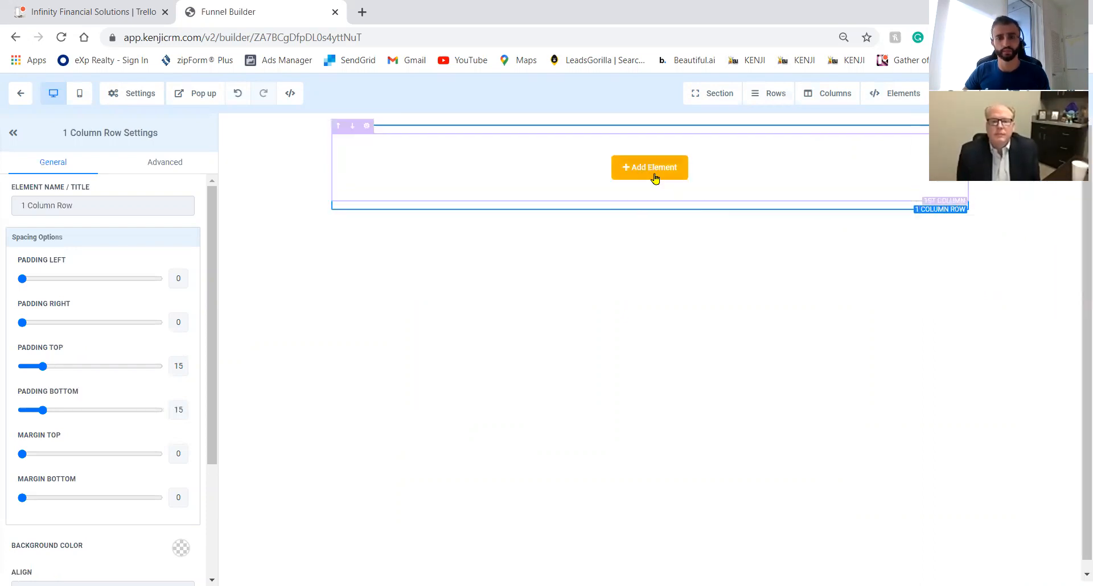
left_click(653, 171)
left_click(902, 220)
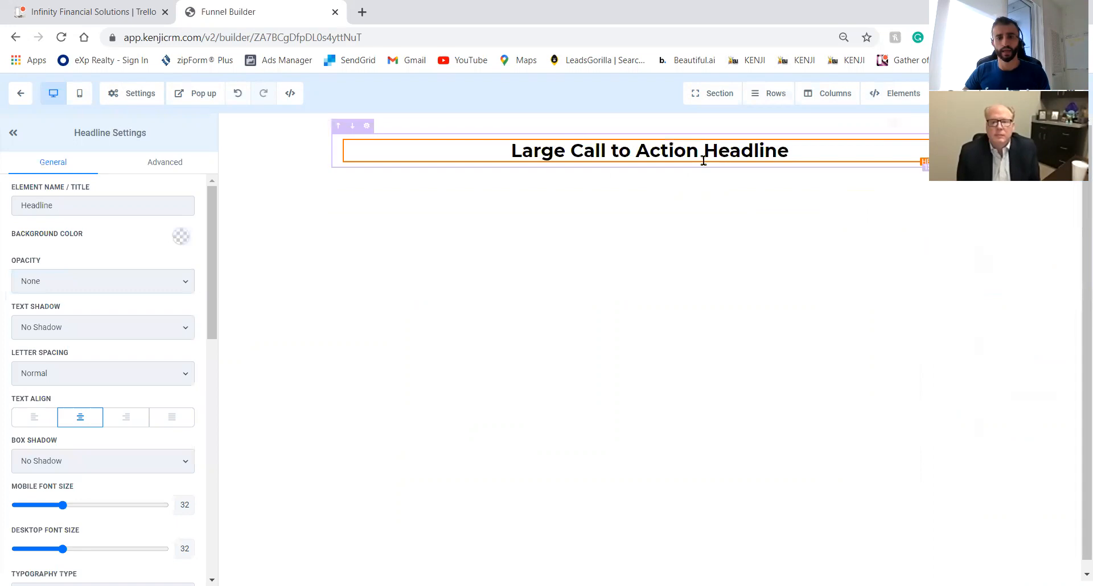
triple_click(649, 152)
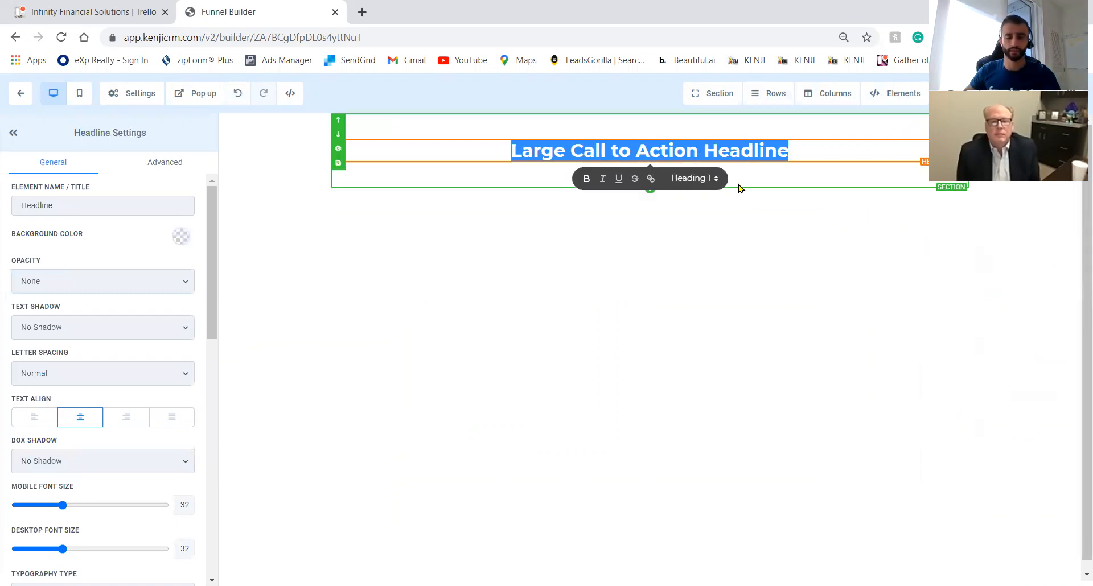
left_click(763, 203)
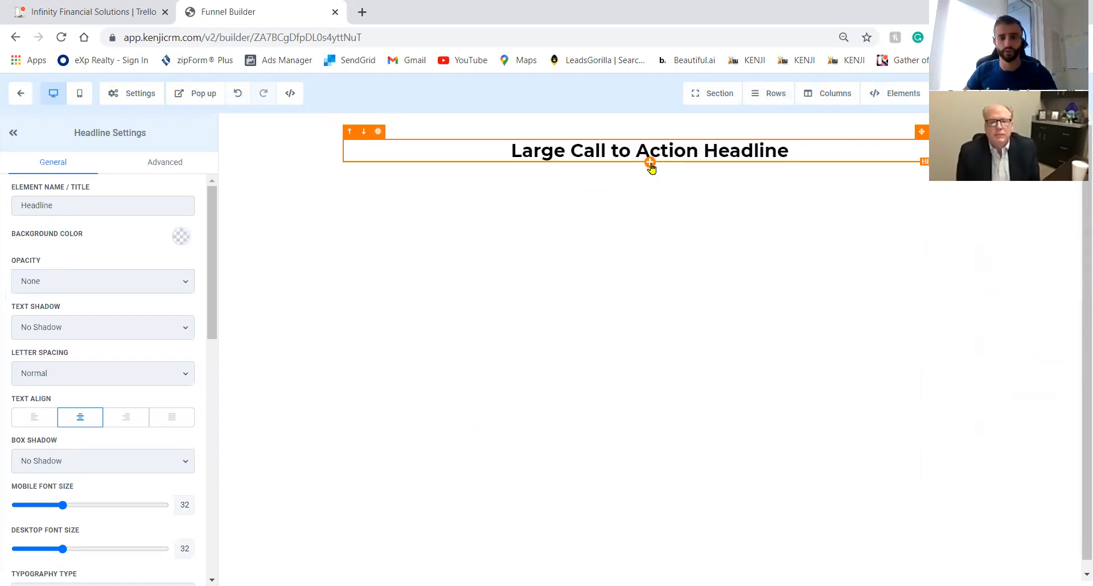
Add an image placeholder above the headline, leaving the Media Library without a chosen image.
left_click(649, 174)
left_click(974, 438)
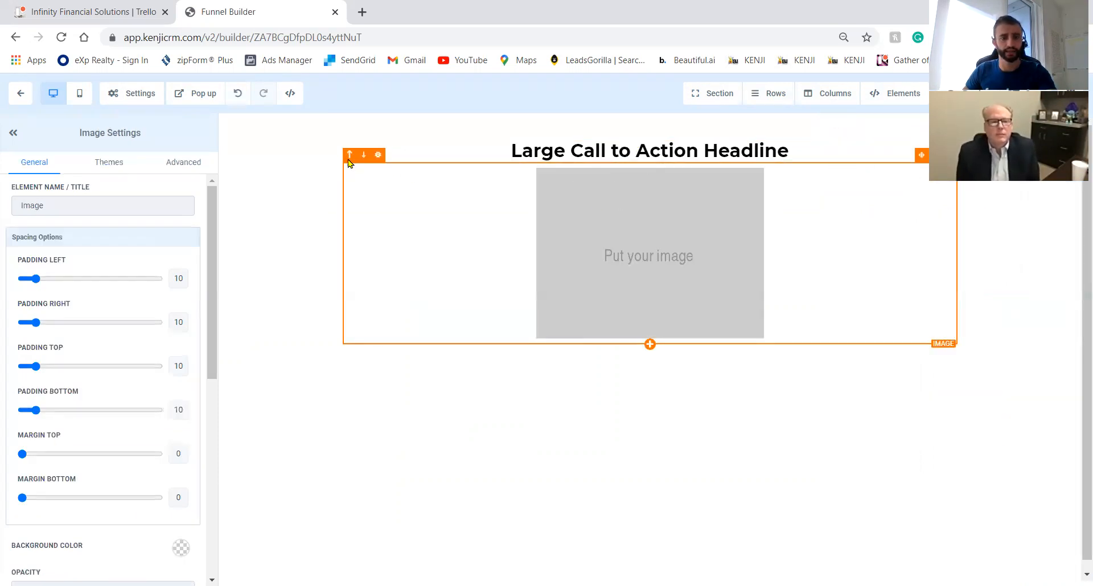
left_click(350, 155)
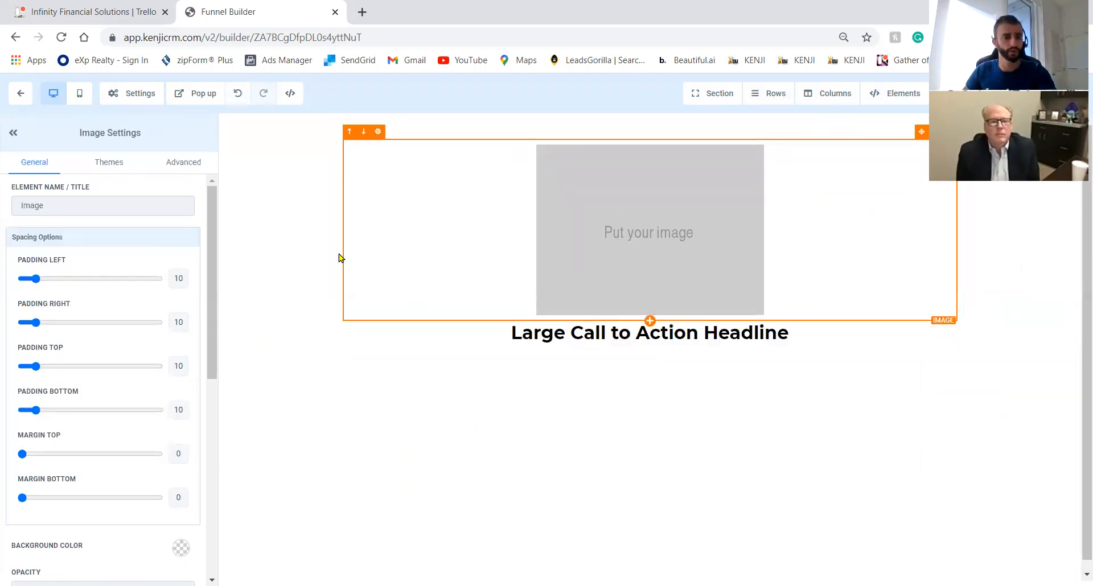
scroll(117, 307, "down", 5)
left_click(181, 293)
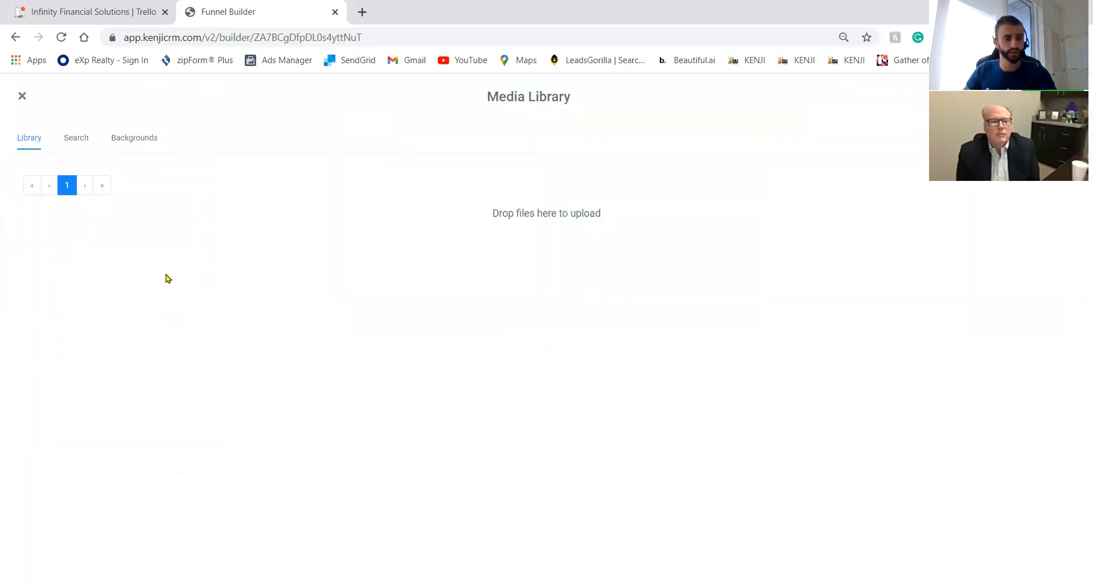
left_click(78, 144)
left_click(33, 146)
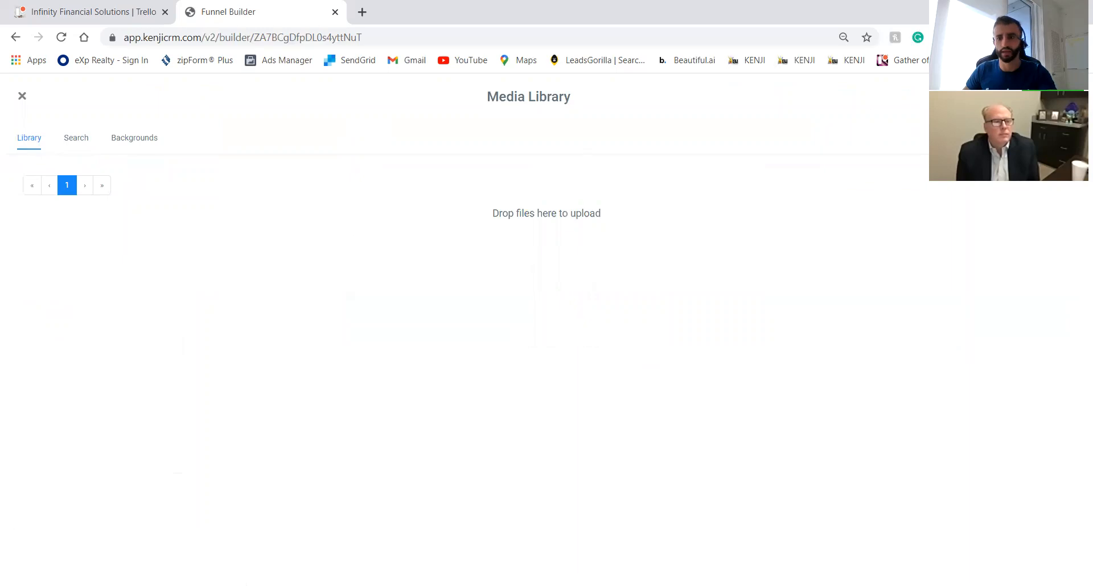
left_click(22, 96)
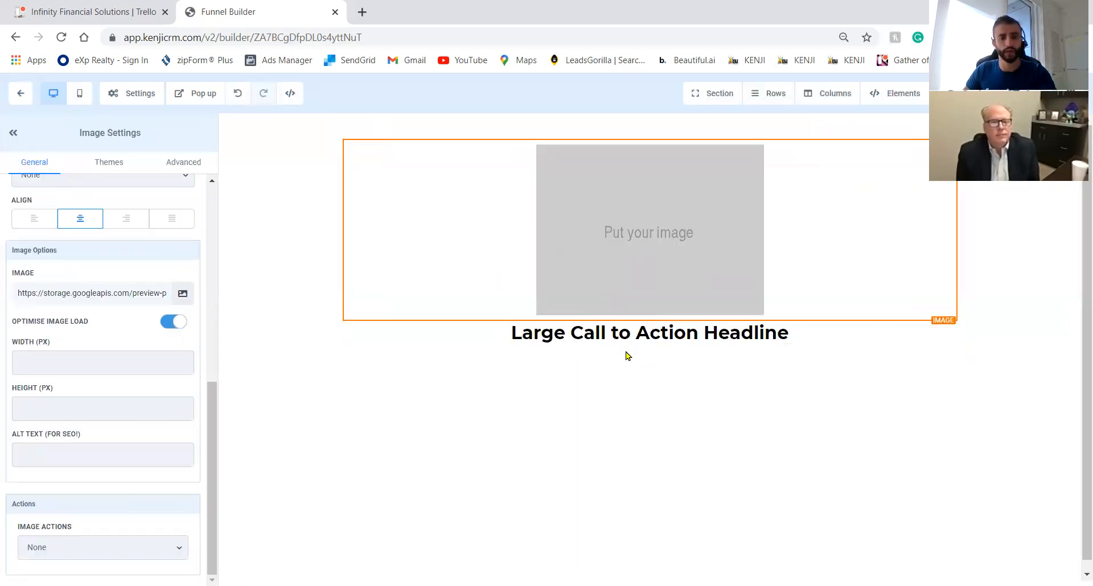
Replace the headline text with 'Click Below To Buy Your Body Scan.'.
triple_click(768, 333)
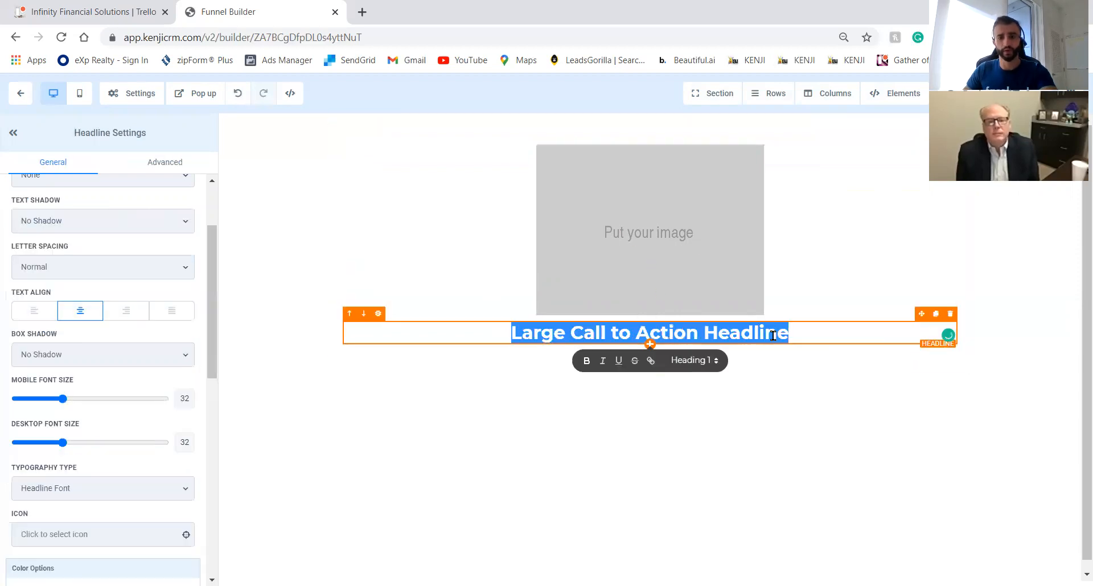
type("Get")
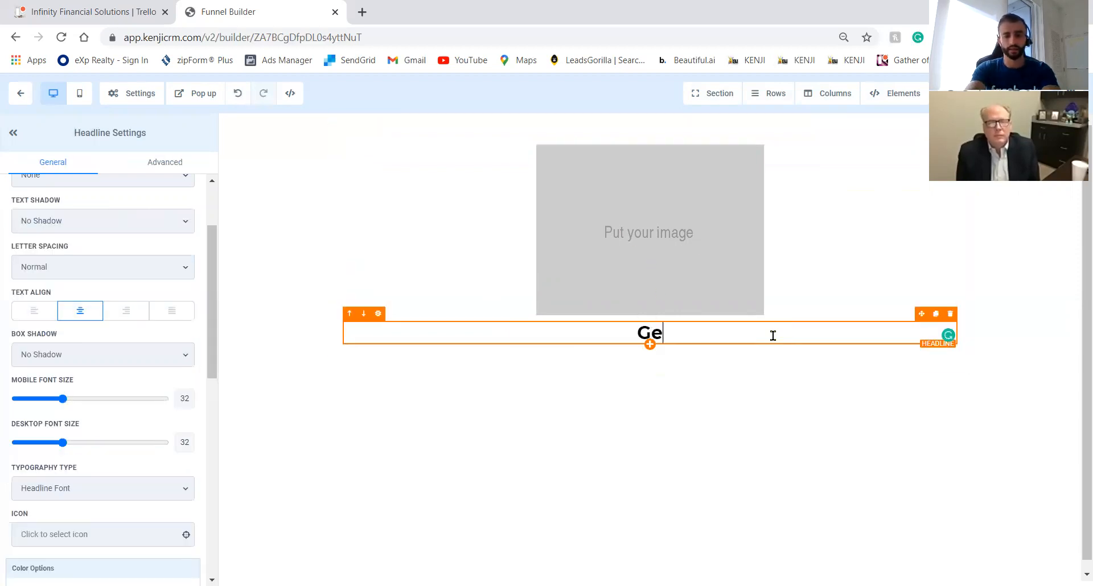
key("BackSpace")
key("BackSpace")
key("BackSpace")
key("BackSpace")
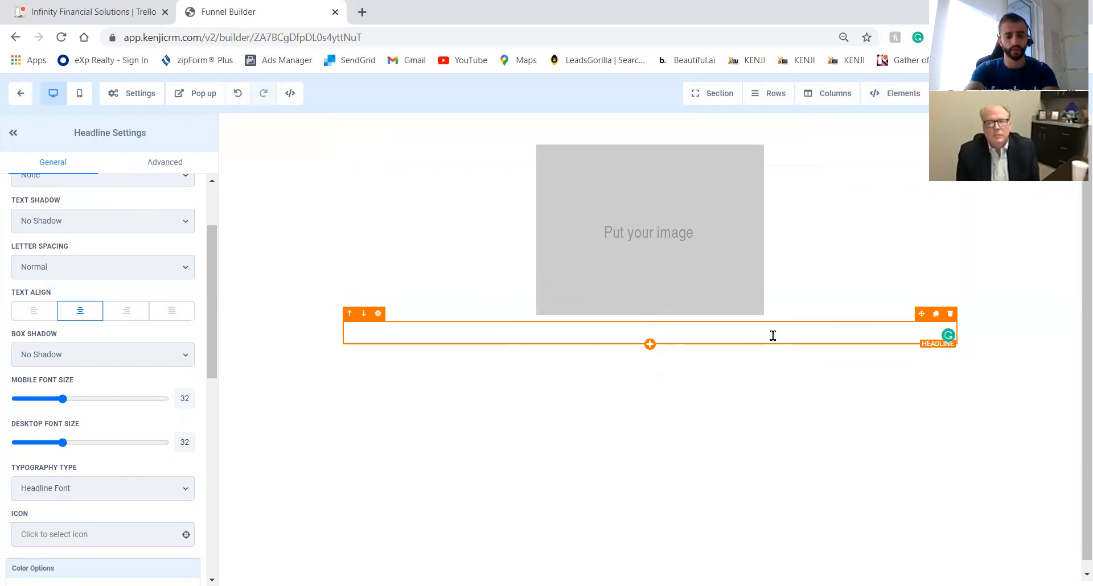
type("Click")
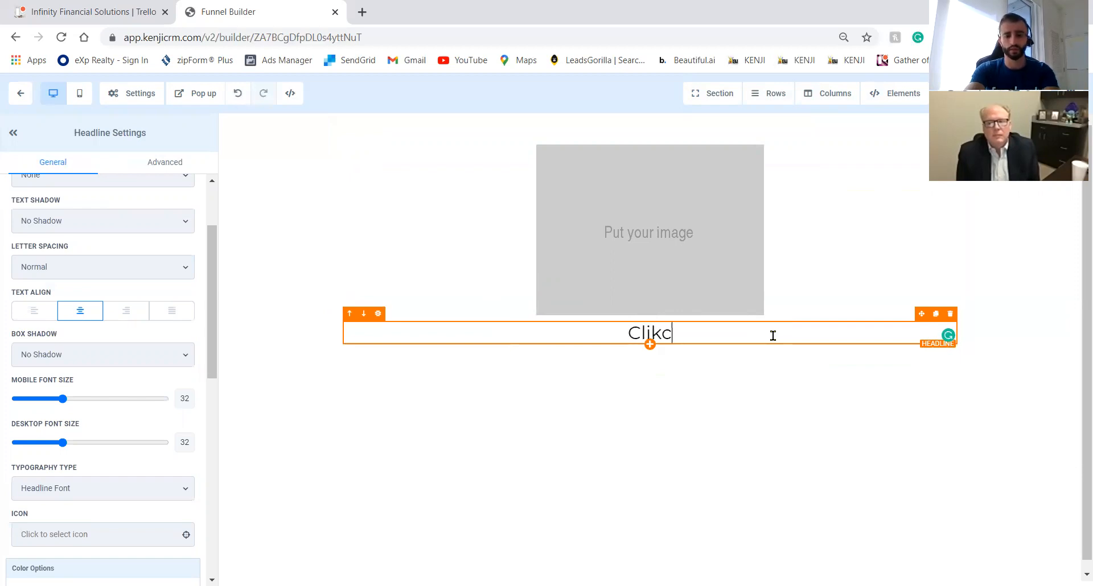
type(" Belo")
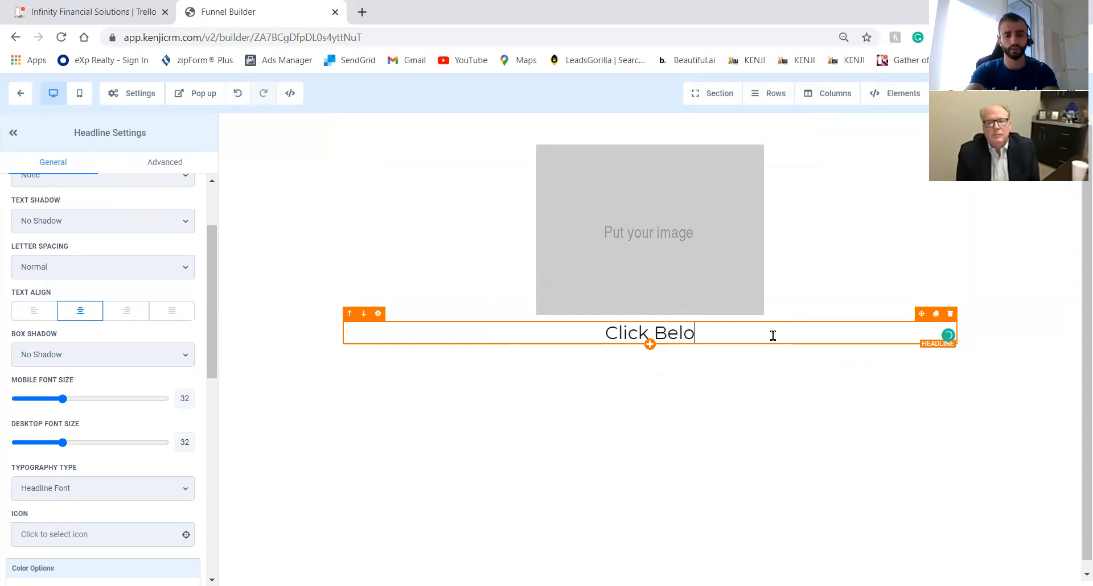
type("w To Buy")
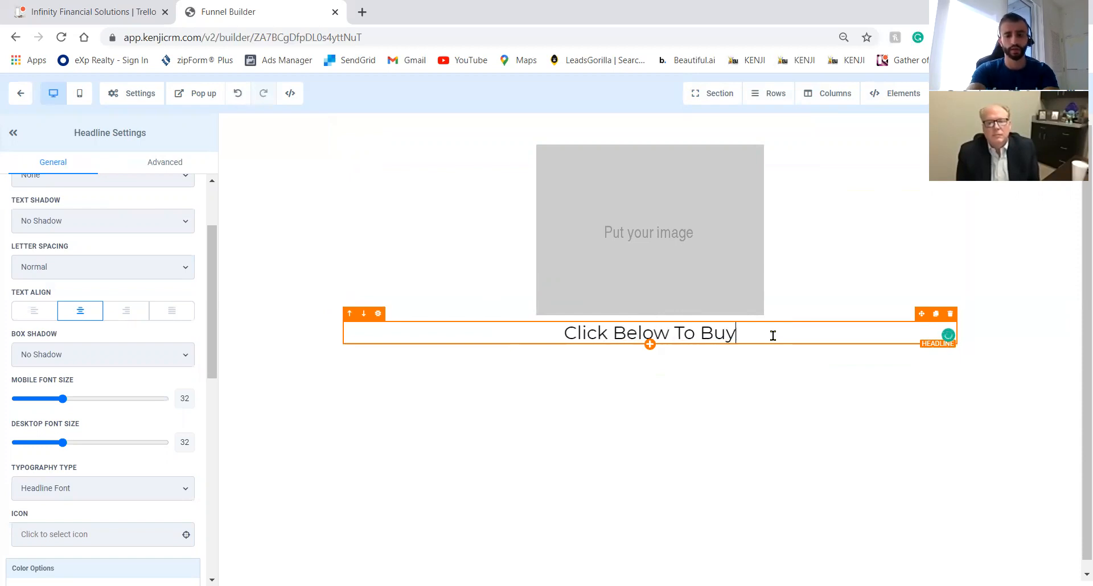
type(" Your B")
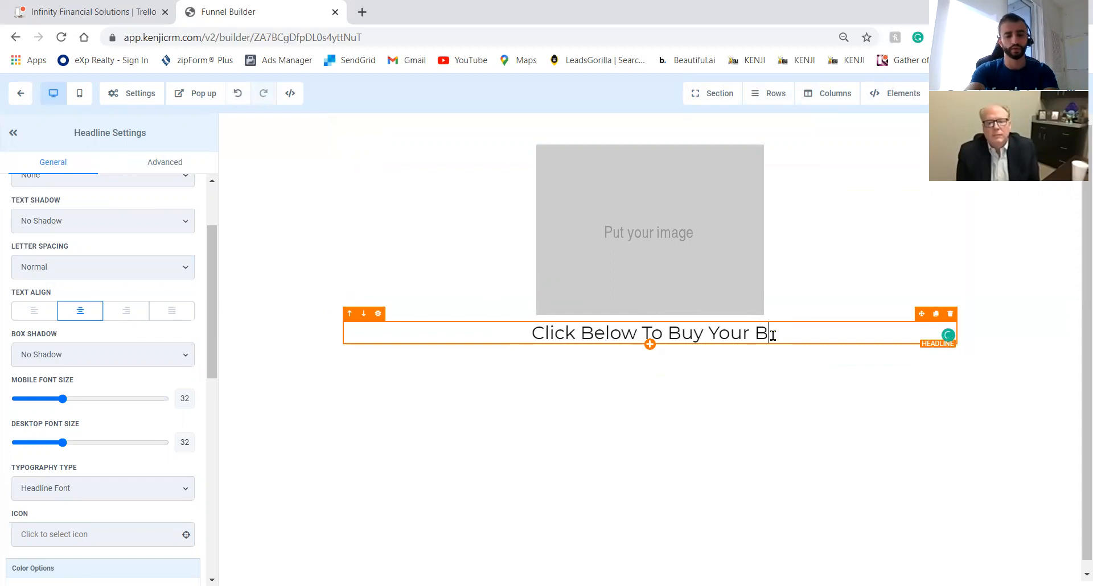
type("ody ")
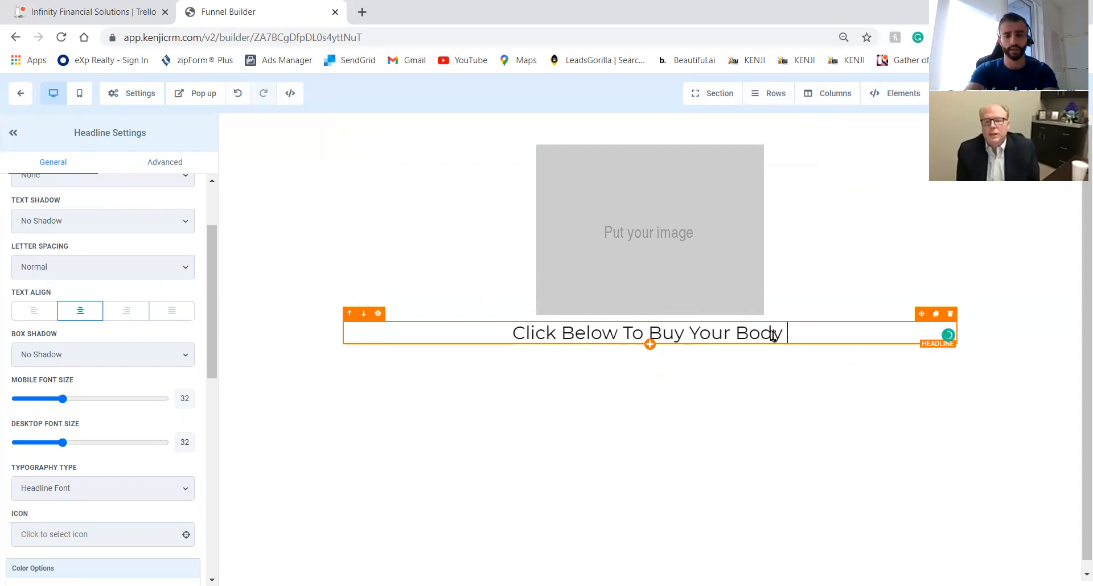
type("Scan.")
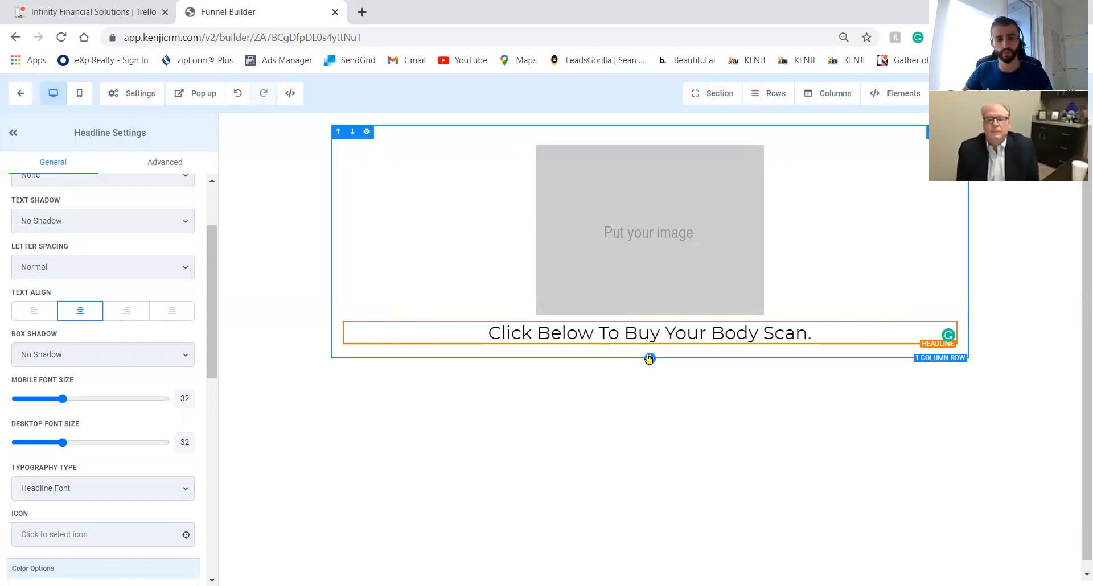
Add a one-column row below the headline containing a 2 Step Order form.
left_click(650, 354)
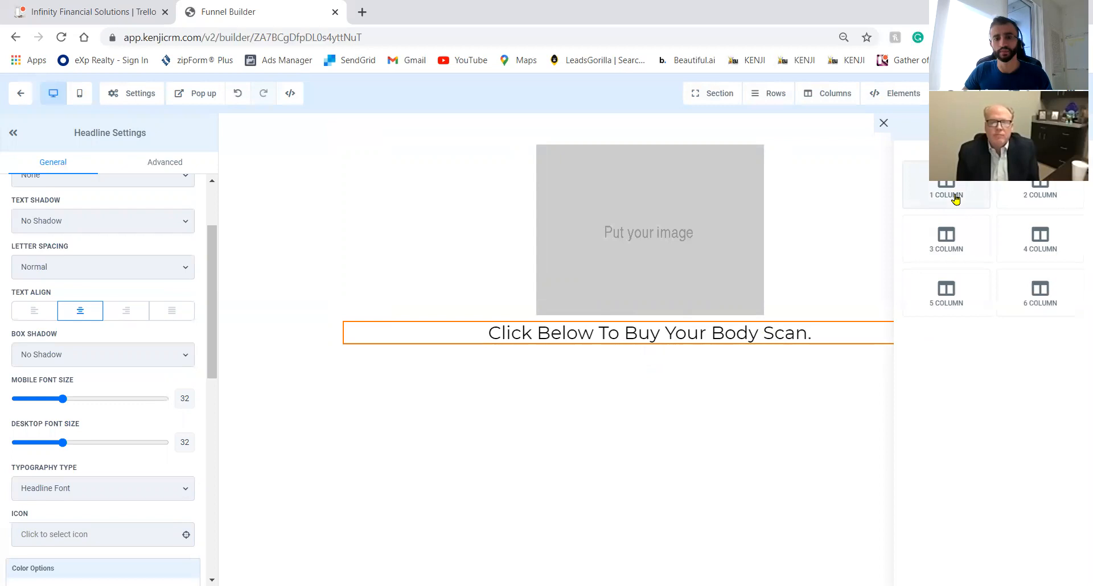
left_click(956, 197)
left_click(669, 402)
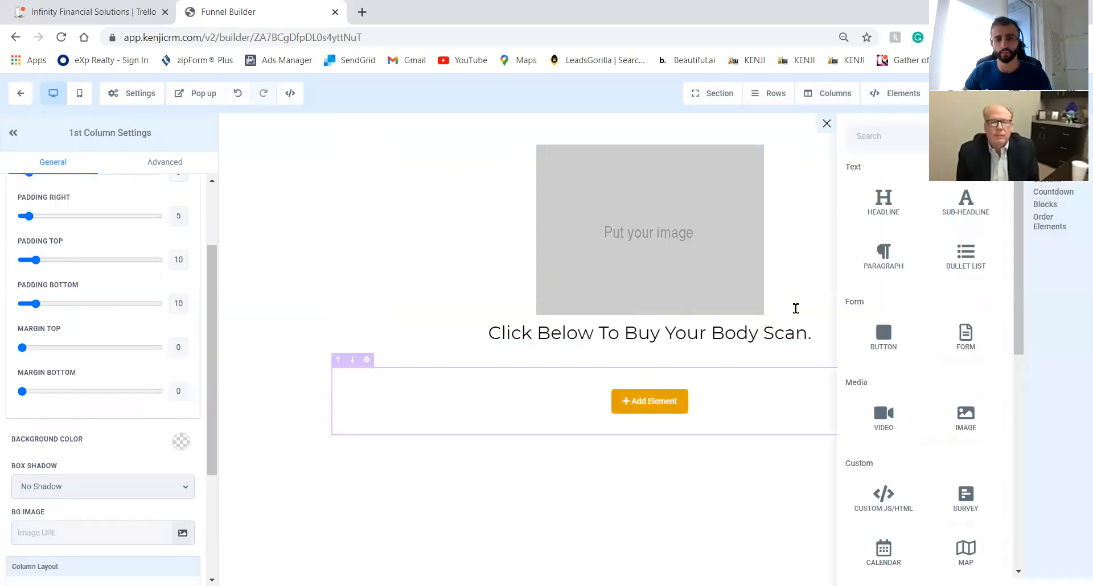
scroll(927, 338, "down", 5)
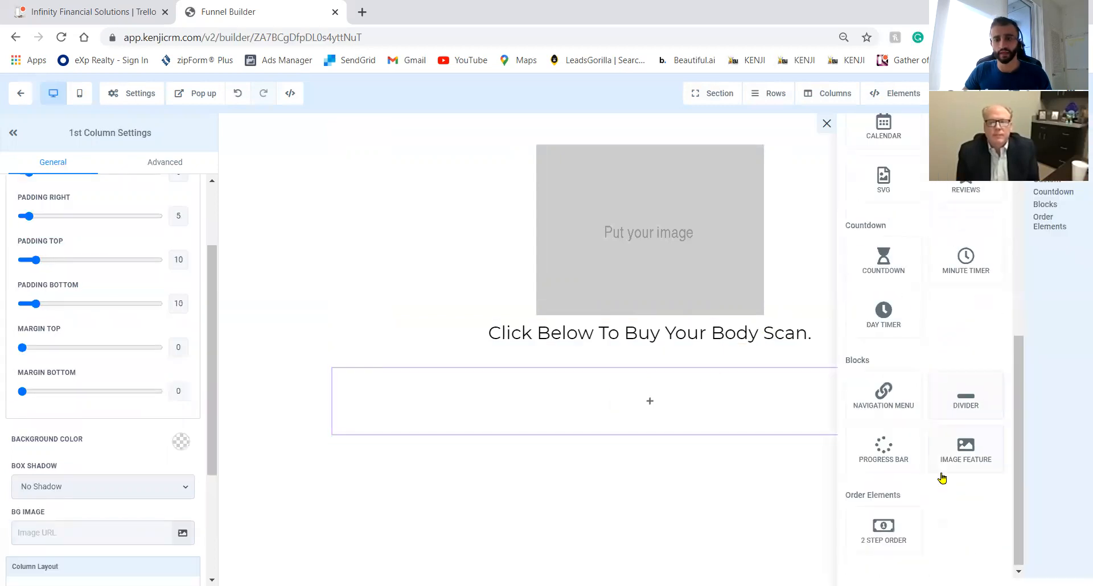
left_click(912, 530)
scroll(647, 360, "down", 3)
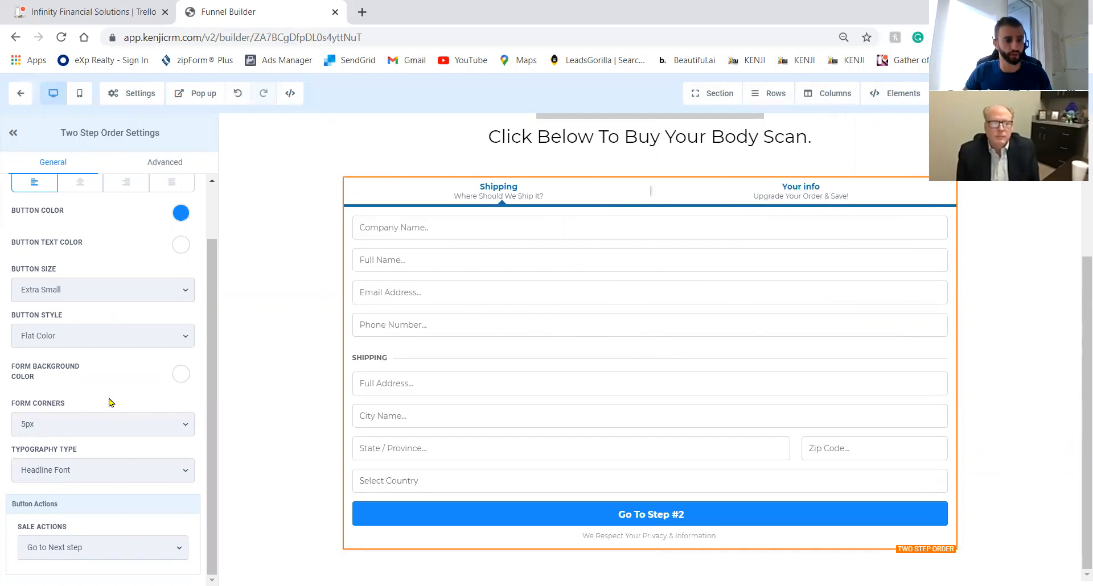
scroll(111, 403, "up", 2)
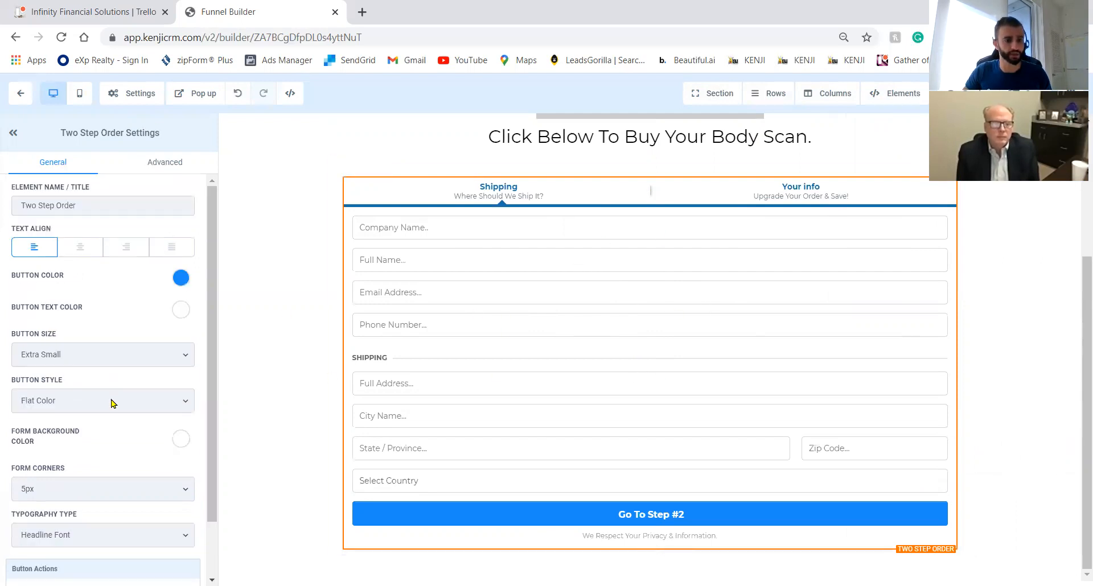
Hide the Company Name and shipping fields on the order form and add a two-column row.
left_click(138, 176)
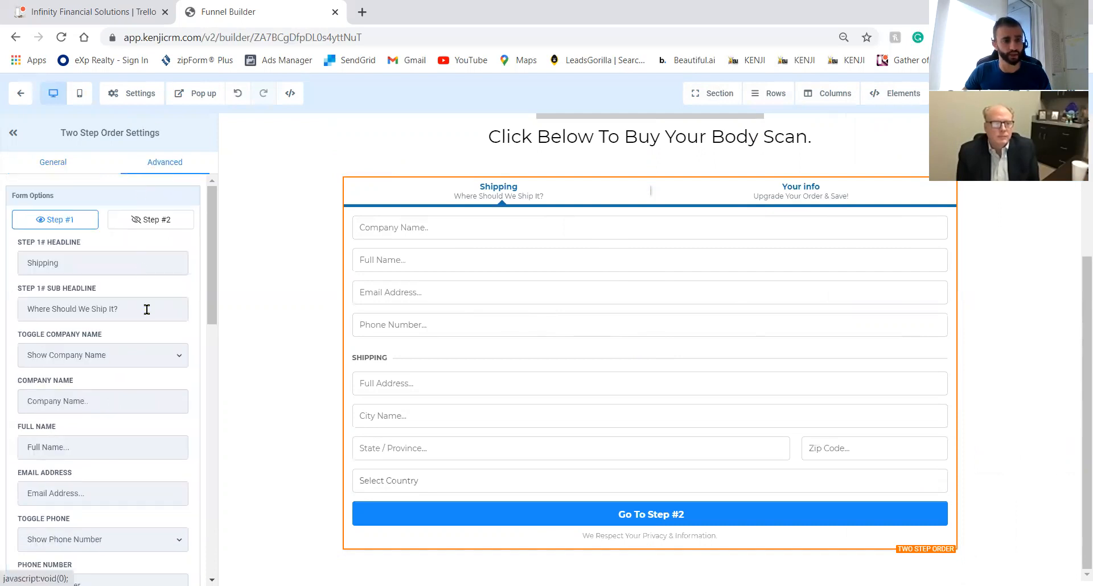
left_click(151, 363)
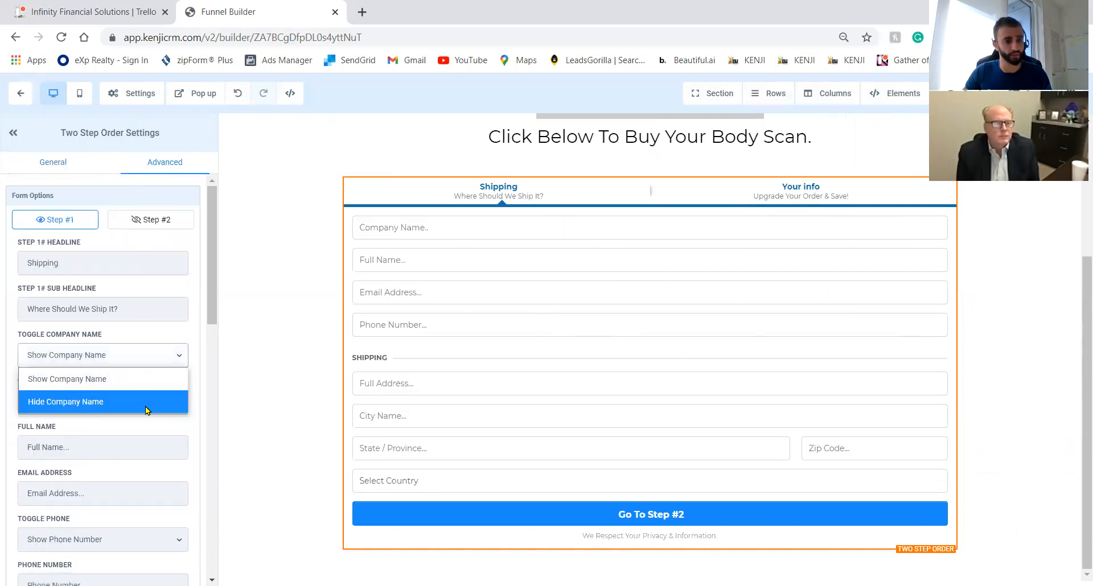
left_click(145, 405)
left_click(153, 493)
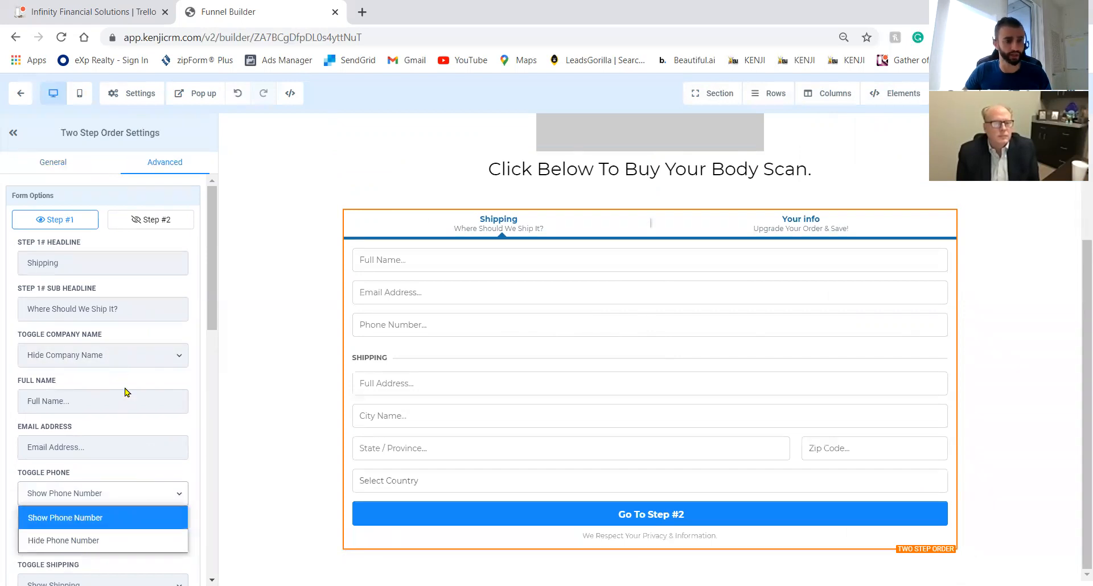
scroll(127, 392, "down", 4)
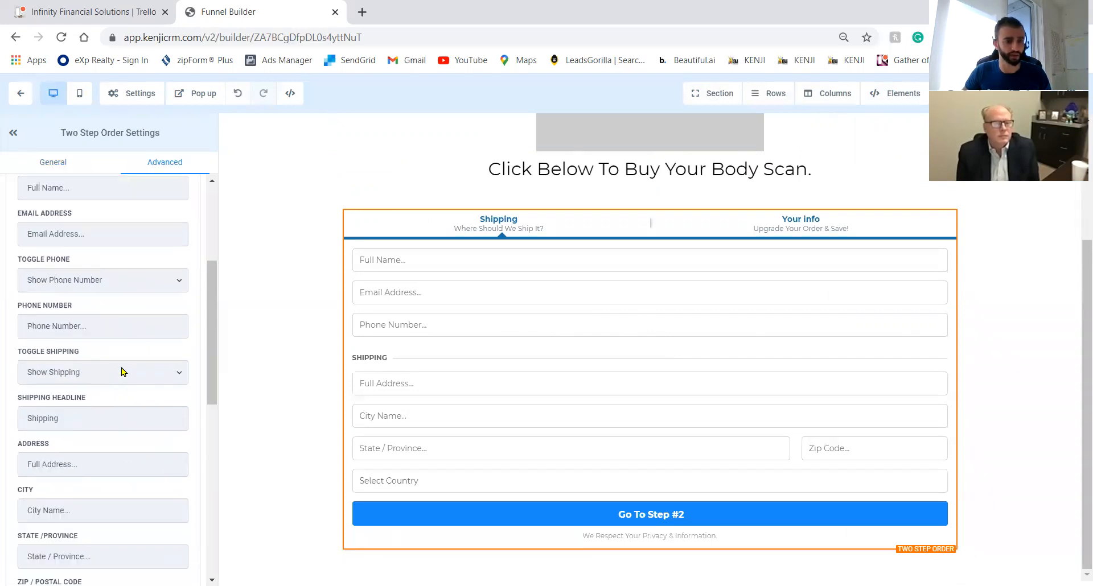
left_click(115, 422)
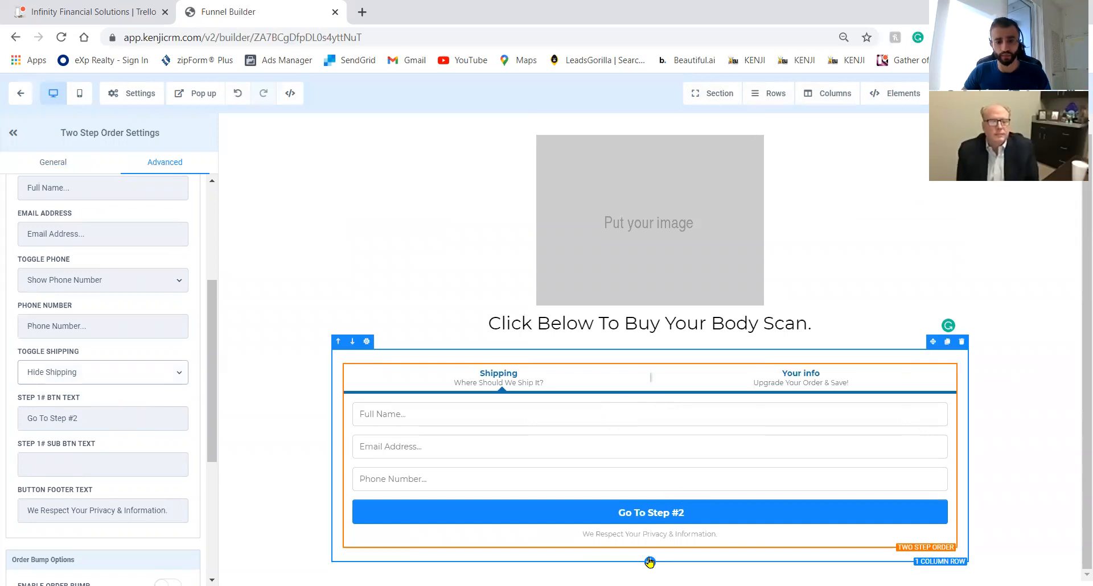
left_click(649, 562)
left_click(1046, 182)
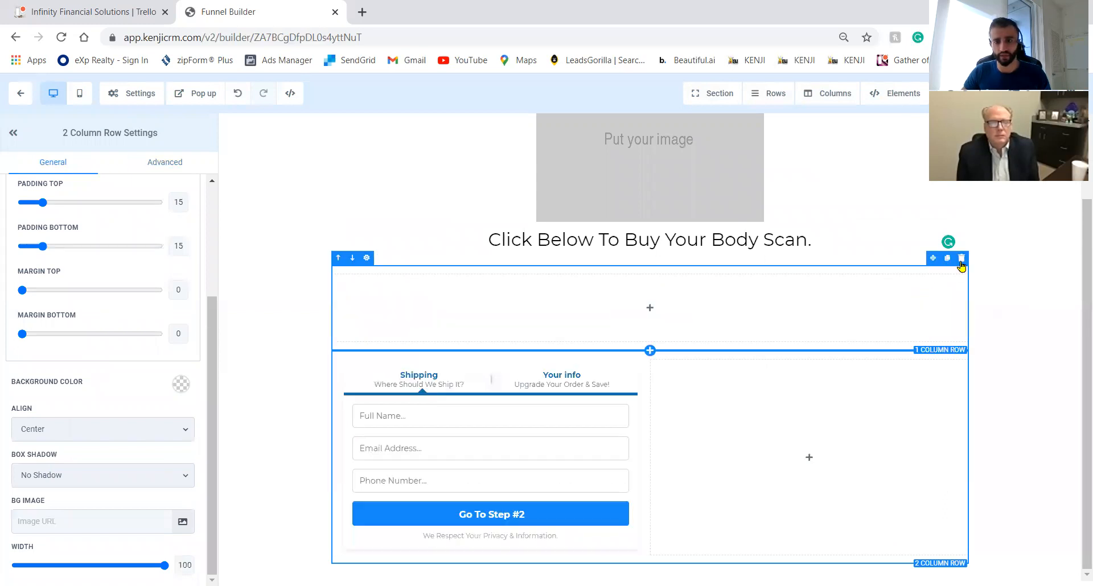
Remove the empty row and add a countdown timer in the column beside the order form.
left_click(961, 259)
left_click(805, 459)
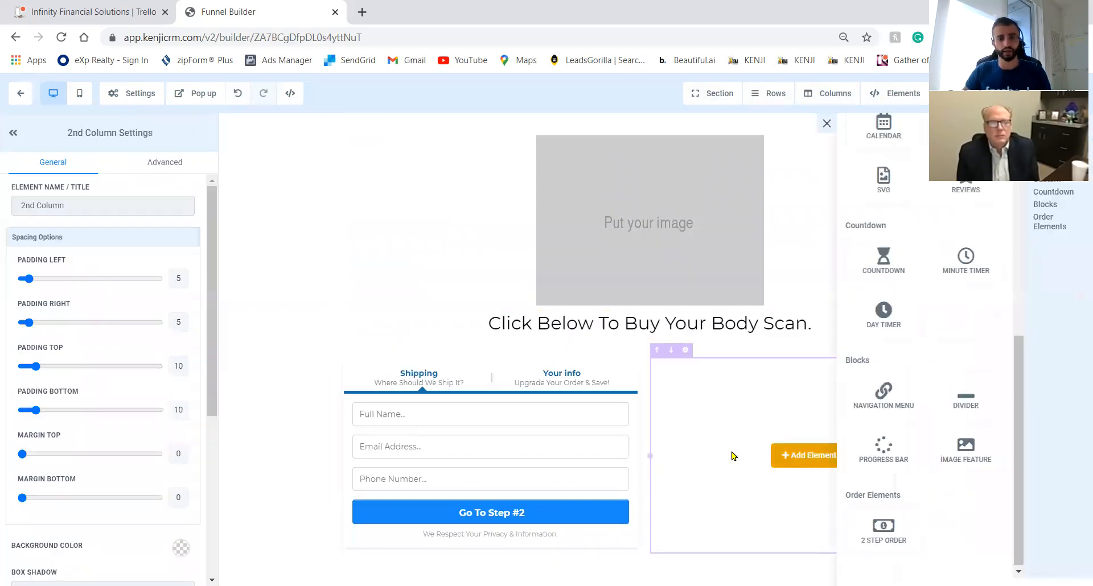
left_click(890, 274)
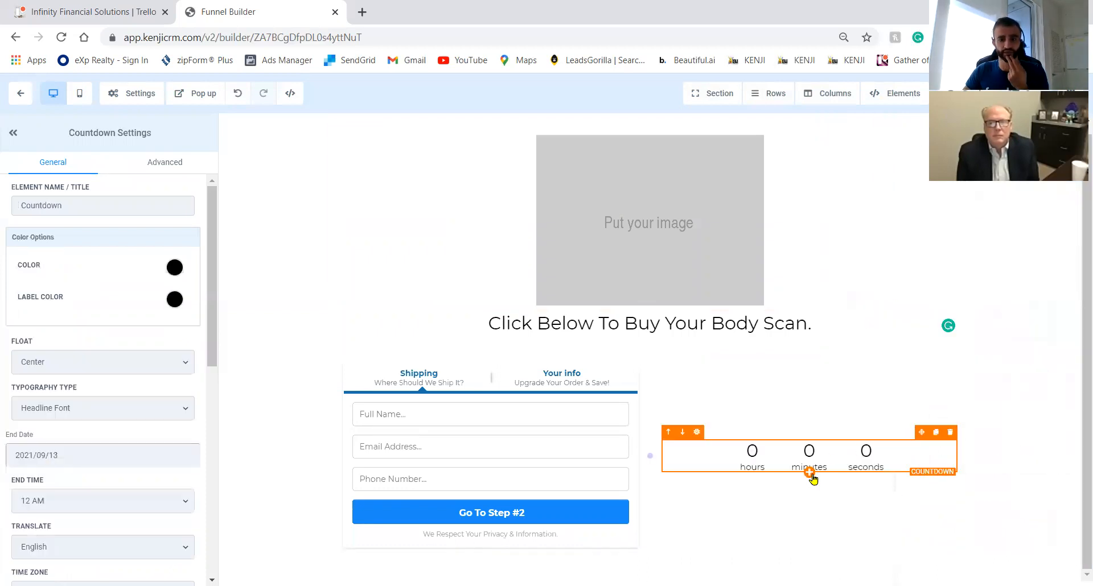
Add the headline 'Buy your body scan for only $199 for a limited time!' above the countdown.
left_click(808, 471)
scroll(906, 424, "up", 6)
scroll(906, 433, "up", 3)
left_click(905, 239)
triple_click(836, 479)
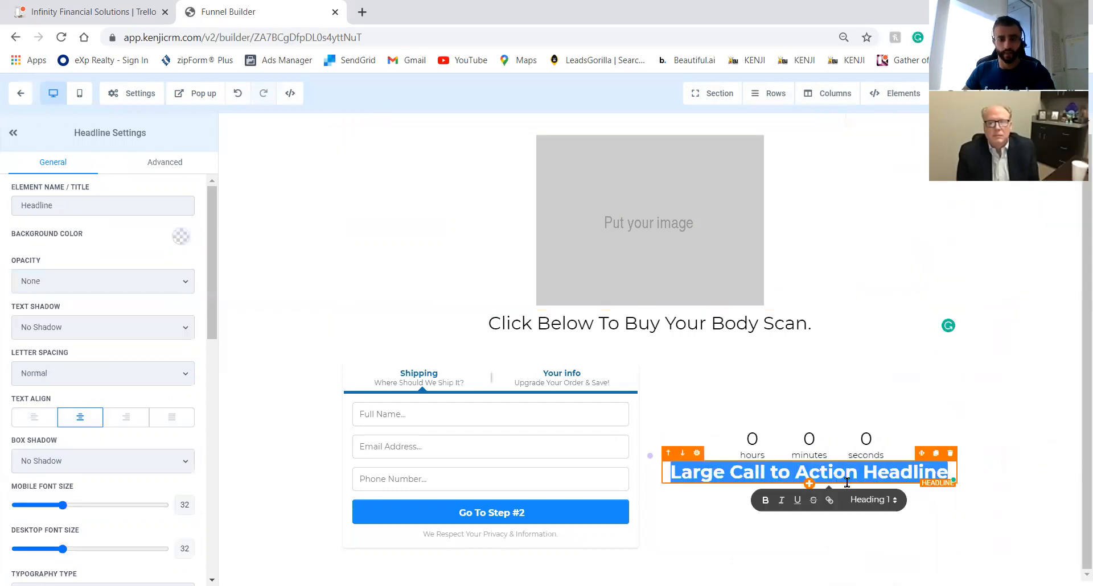
type("Buy your")
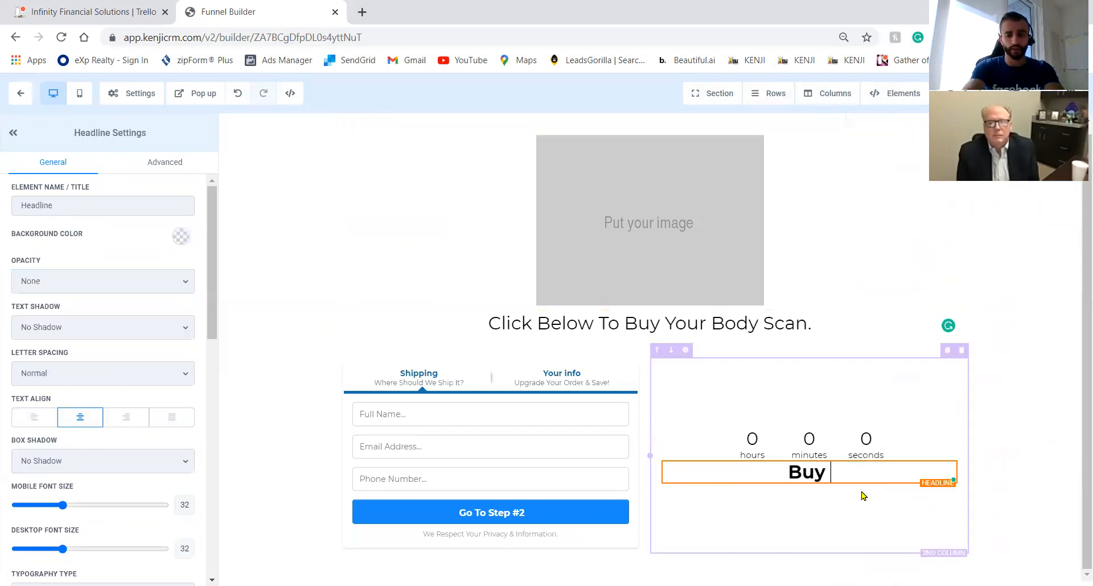
type("an for onl")
type("y 199")
key("BackSpace")
key("BackSpace")
key("BackSpace")
type("$")
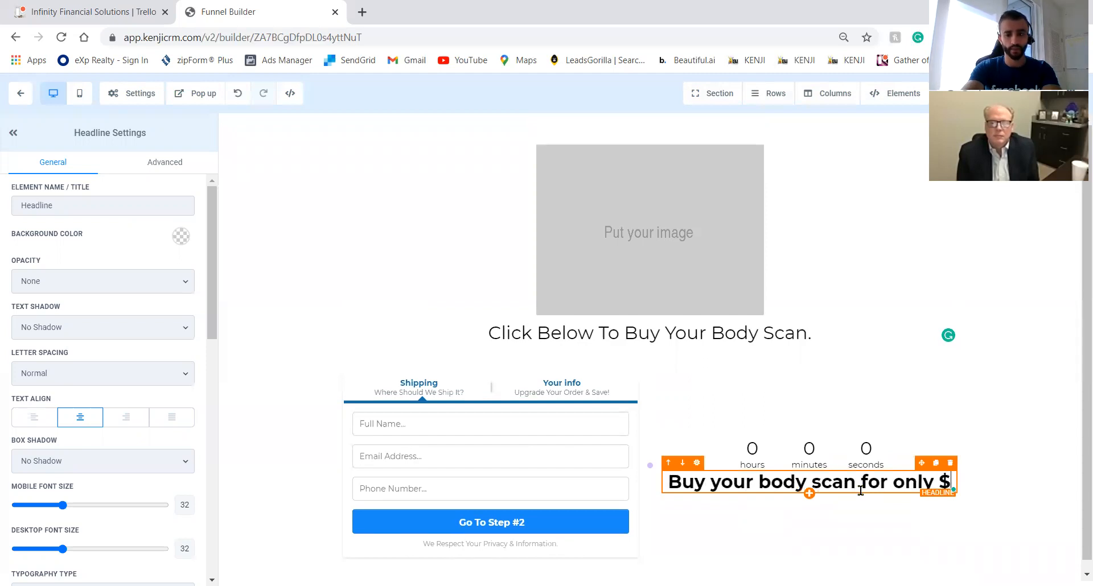
type("199 for a limited tine")
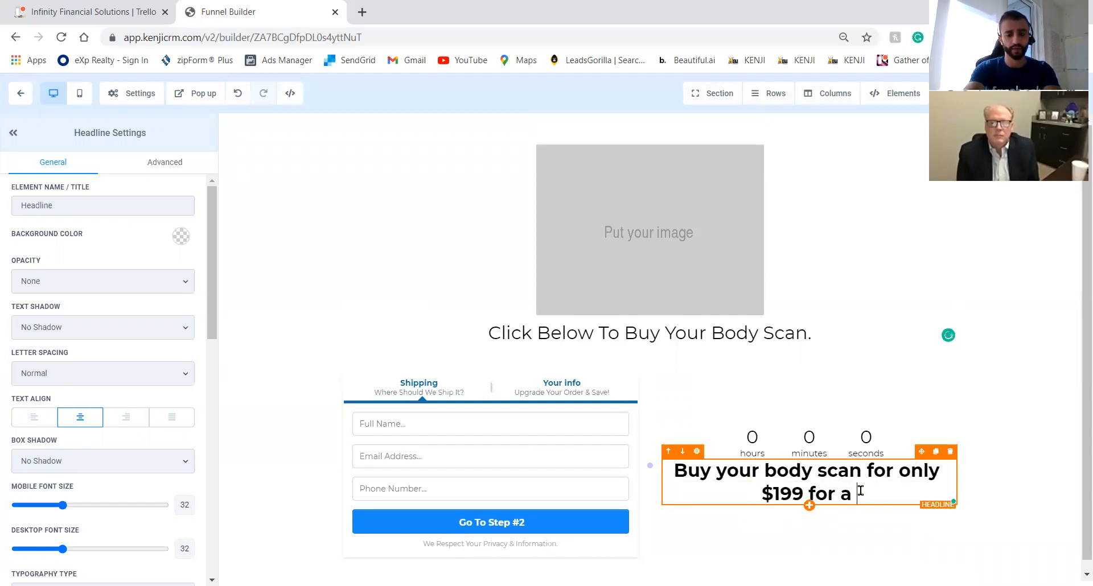
key("BackSpace")
key("BackSpace")
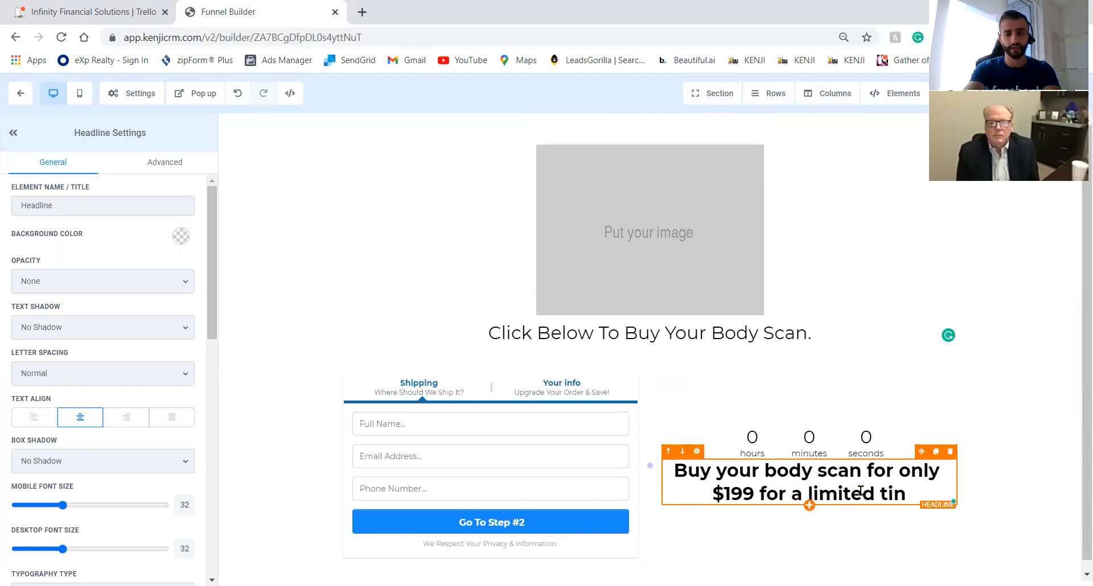
type("me!")
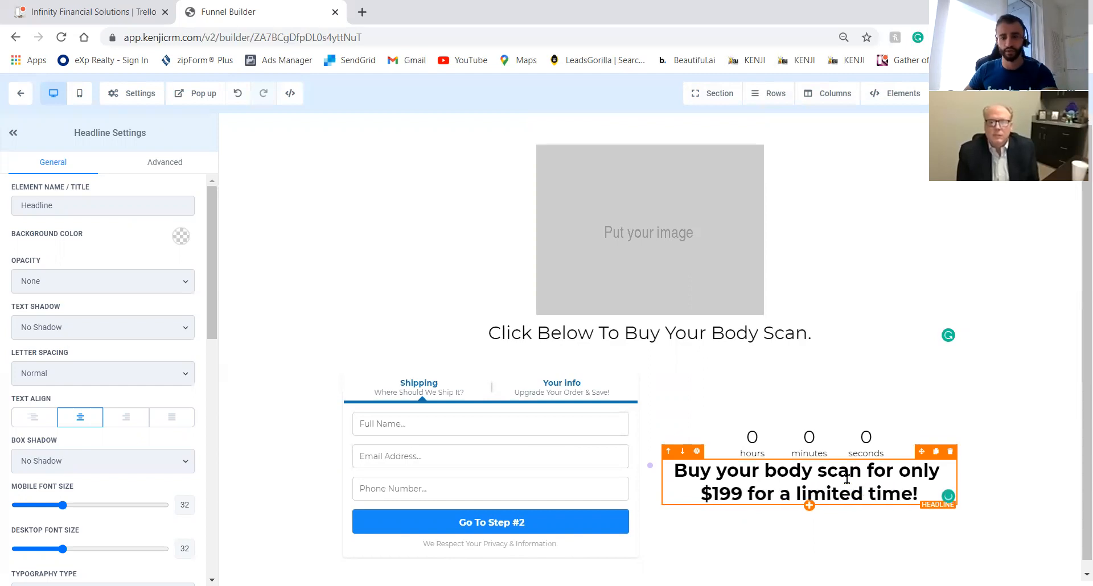
left_click(667, 451)
Review the countdown's General and Advanced settings, keeping the 12 AM end time.
left_click(840, 496)
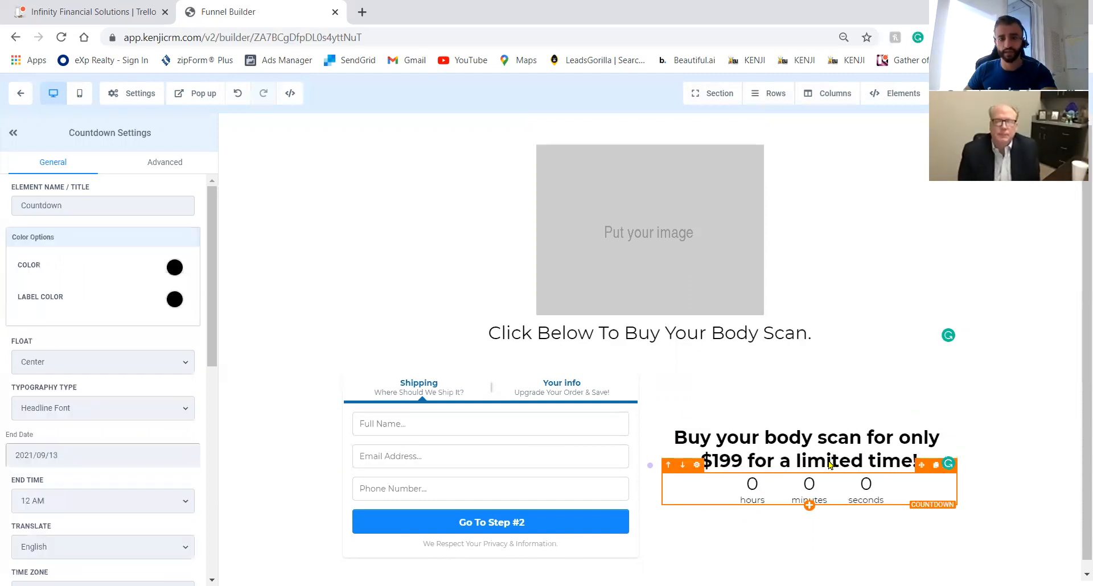
scroll(161, 424, "down", 4)
scroll(162, 425, "up", 4)
scroll(161, 425, "down", 4)
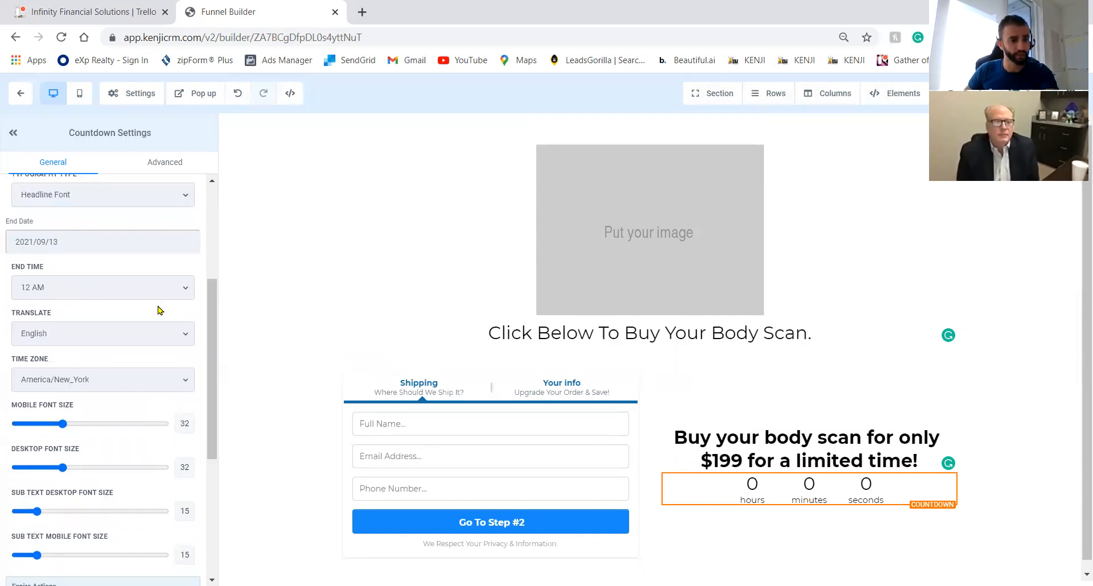
left_click_drag(214, 337, 211, 199)
left_click_drag(211, 250, 211, 412)
scroll(212, 413, "down", 3)
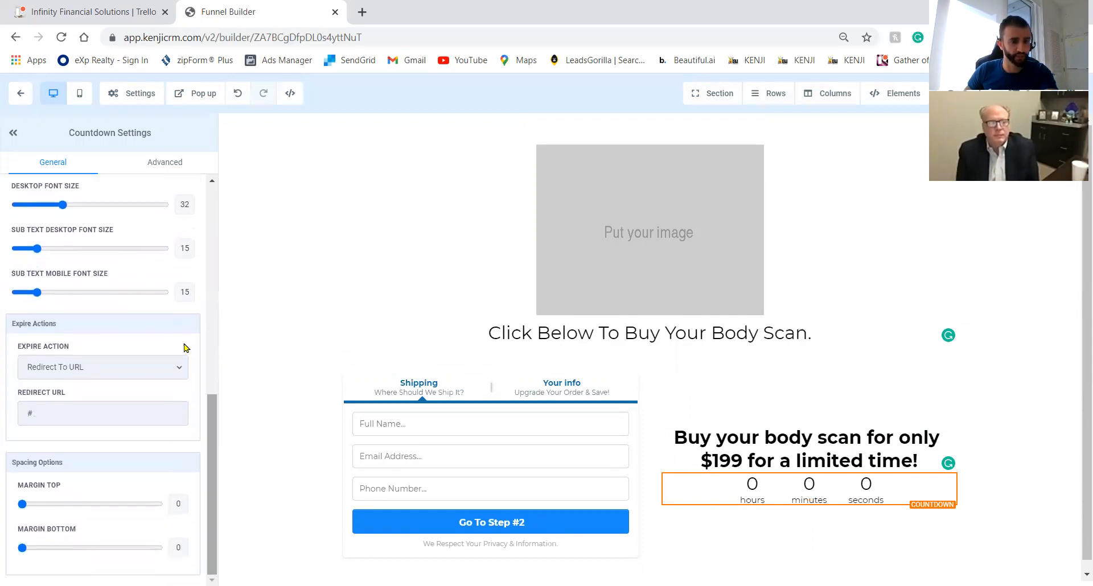
left_click(154, 164)
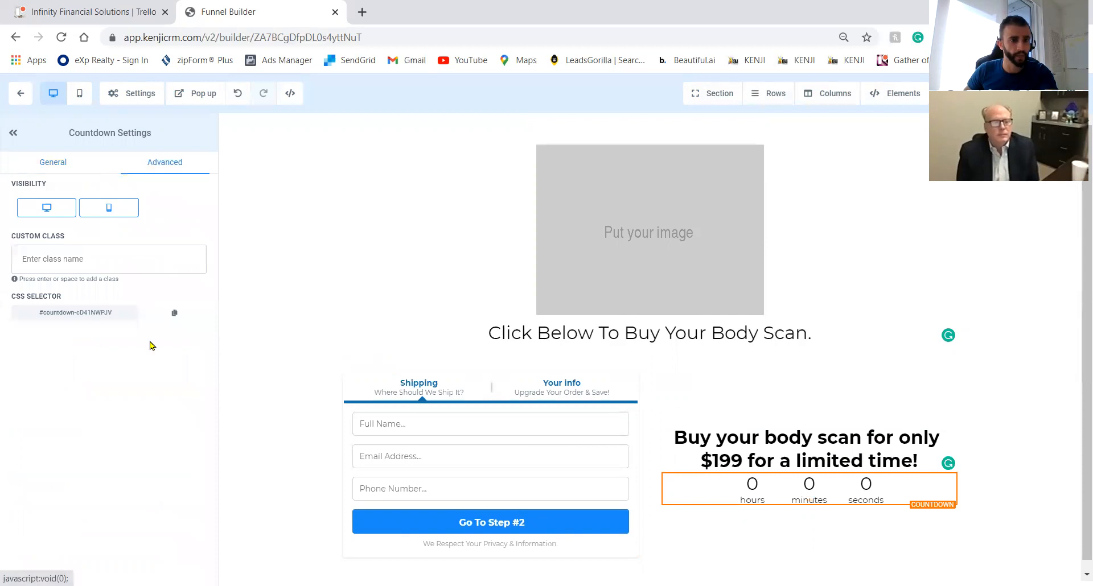
left_click(53, 164)
scroll(215, 340, "down", 2)
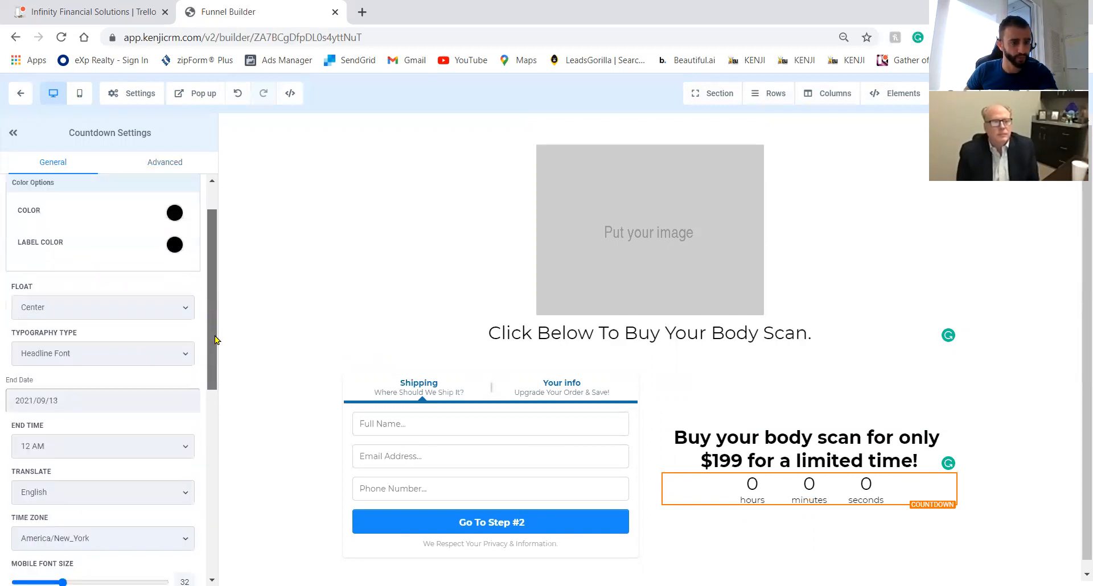
left_click(131, 454)
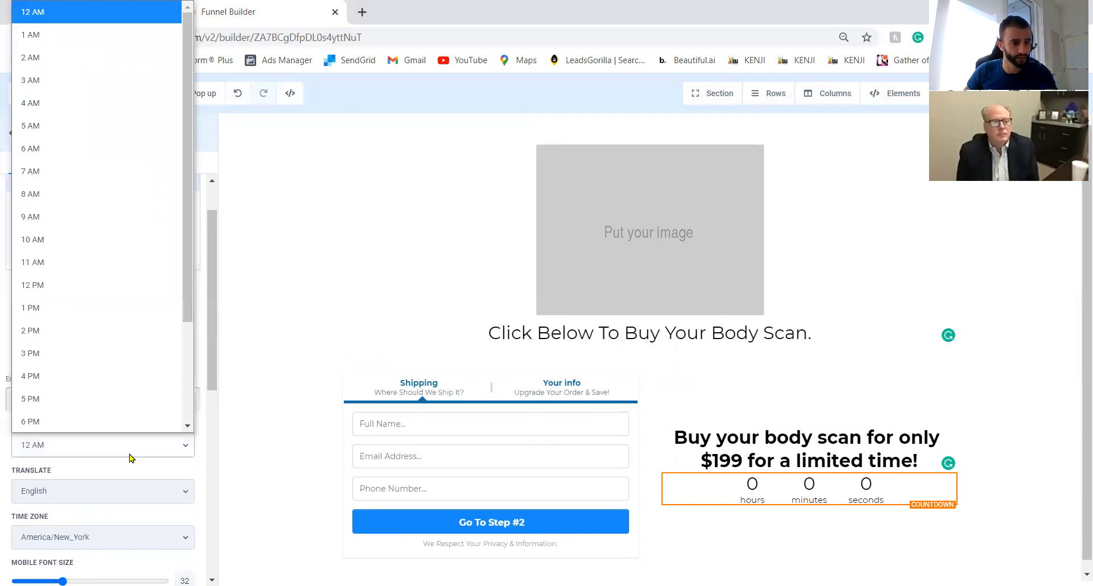
left_click(131, 457)
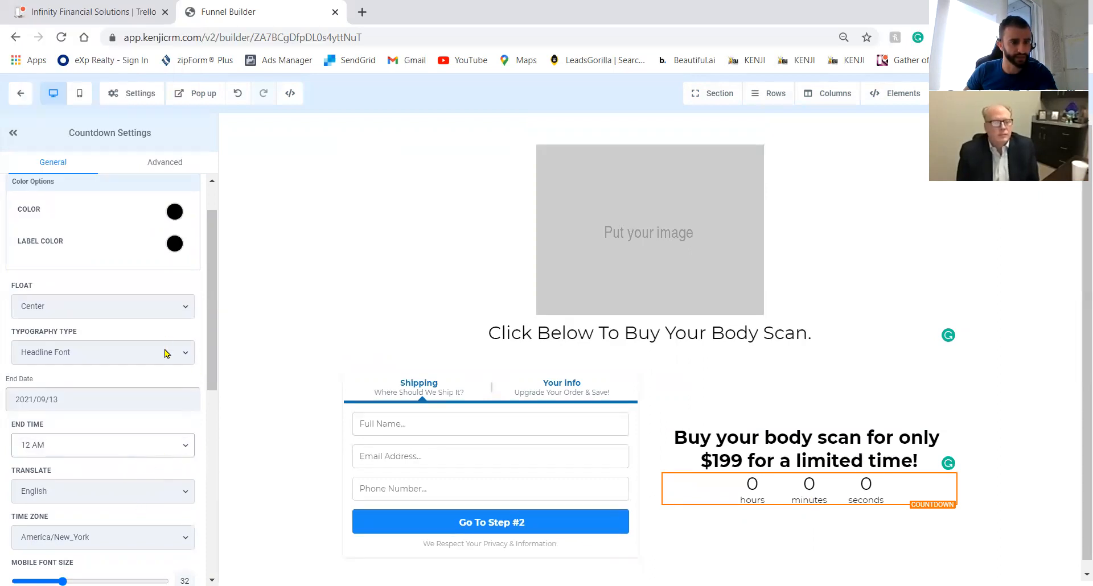
Bring up the element list from the countdown's plus and scroll to the Countdown options.
scroll(213, 305, "up", 1)
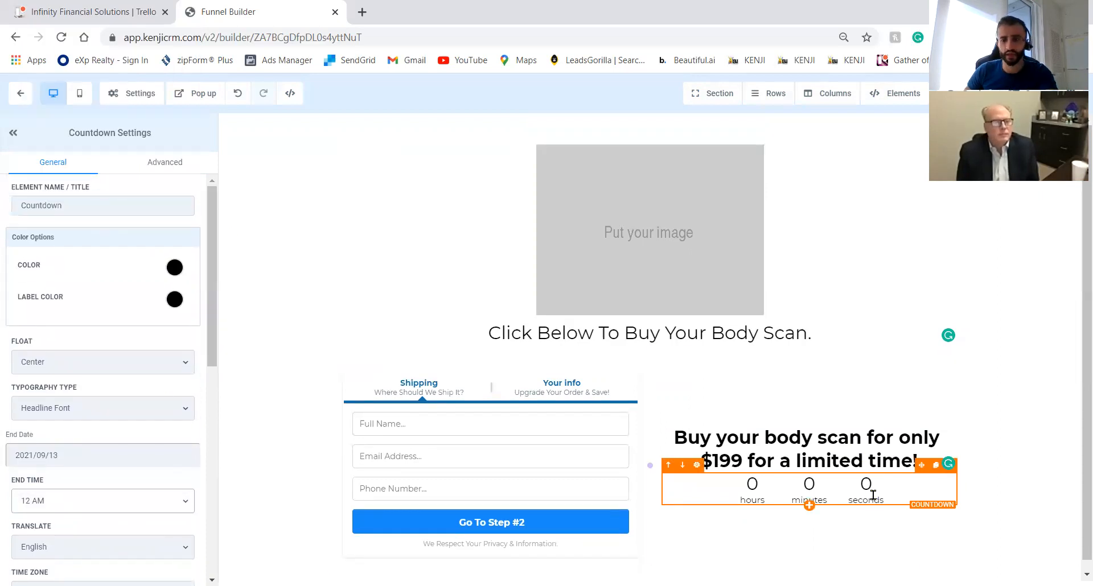
left_click(808, 509)
scroll(965, 409, "down", 3)
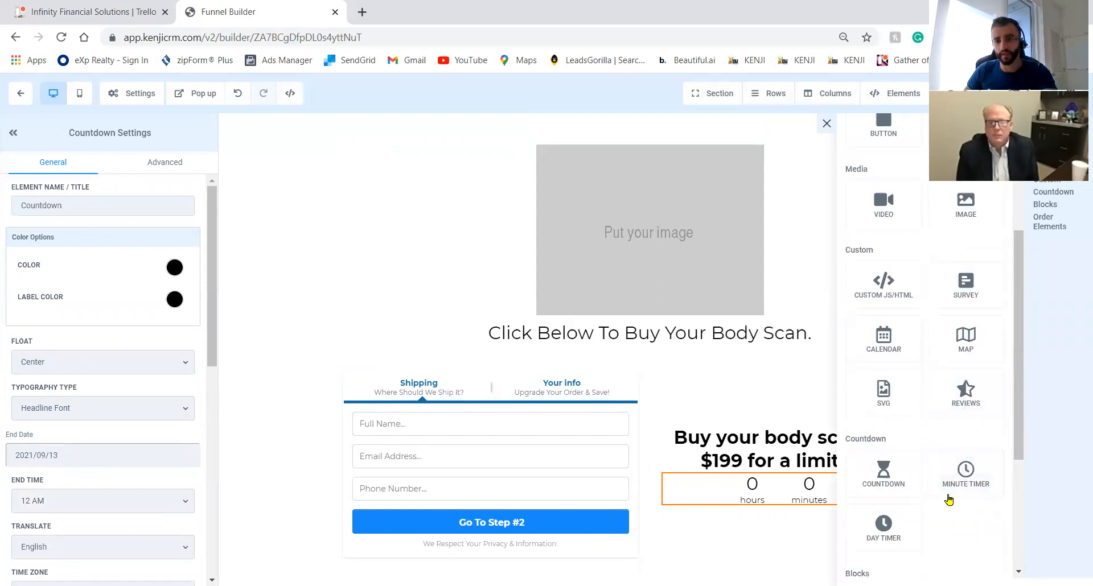
Replace the date-based countdown under the headline with a Minute Timer element.
left_click(898, 488)
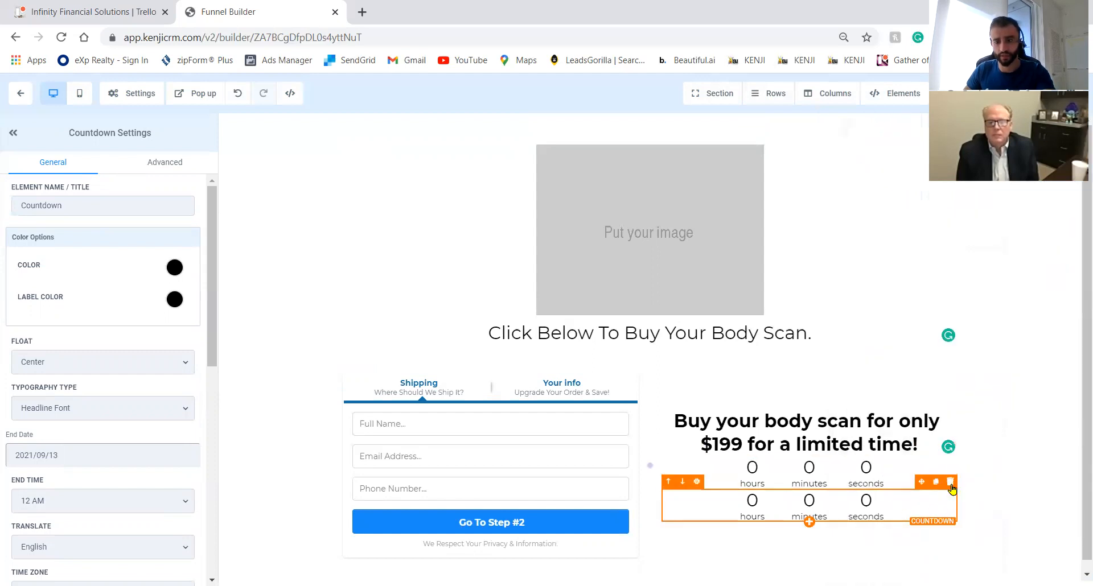
left_click(950, 483)
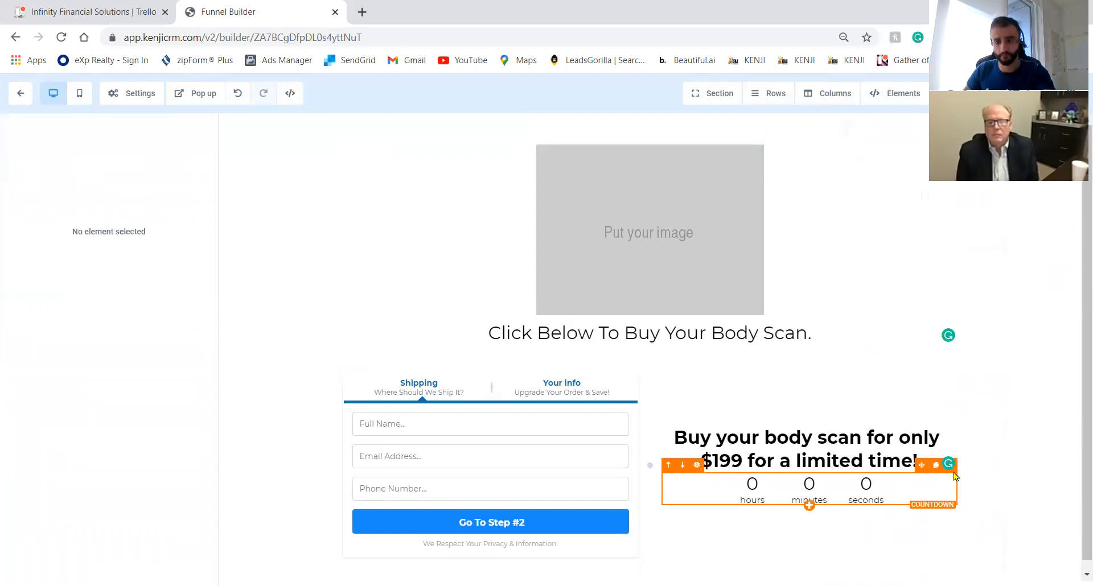
left_click(809, 505)
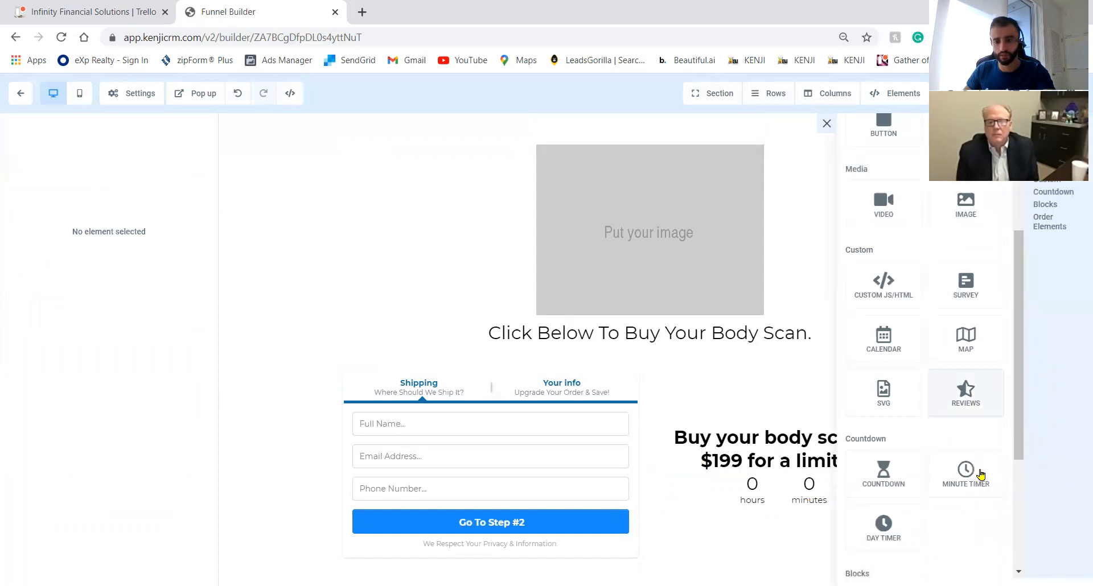
left_click(952, 492)
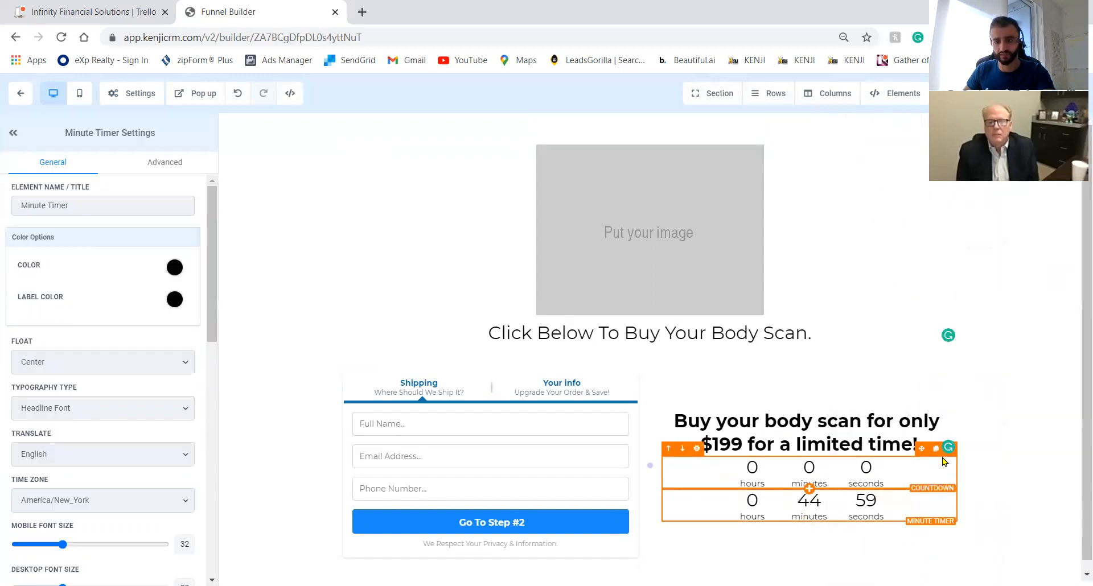
left_click(683, 449)
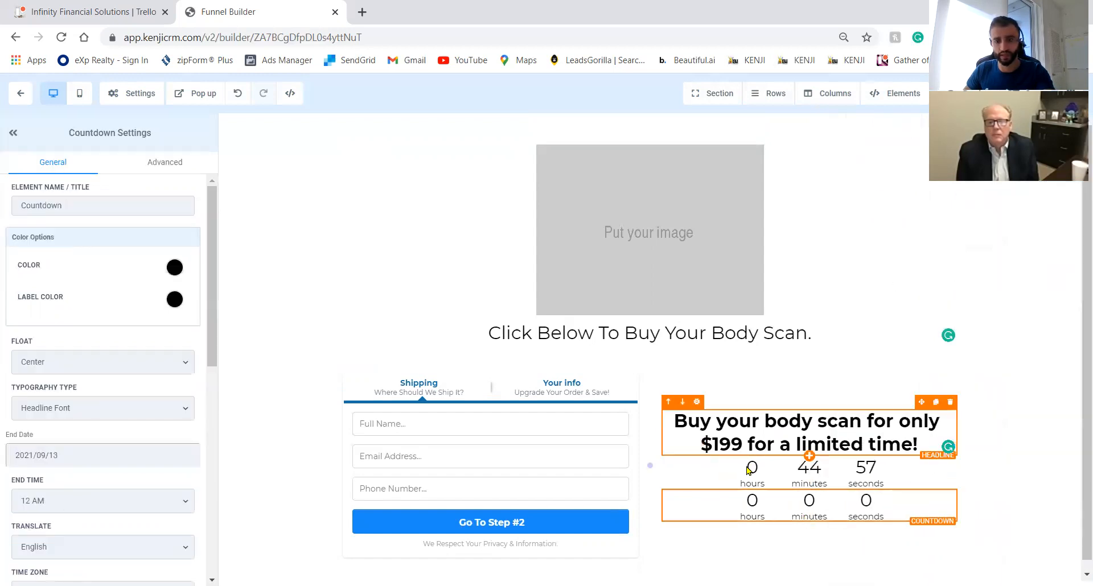
left_click(950, 481)
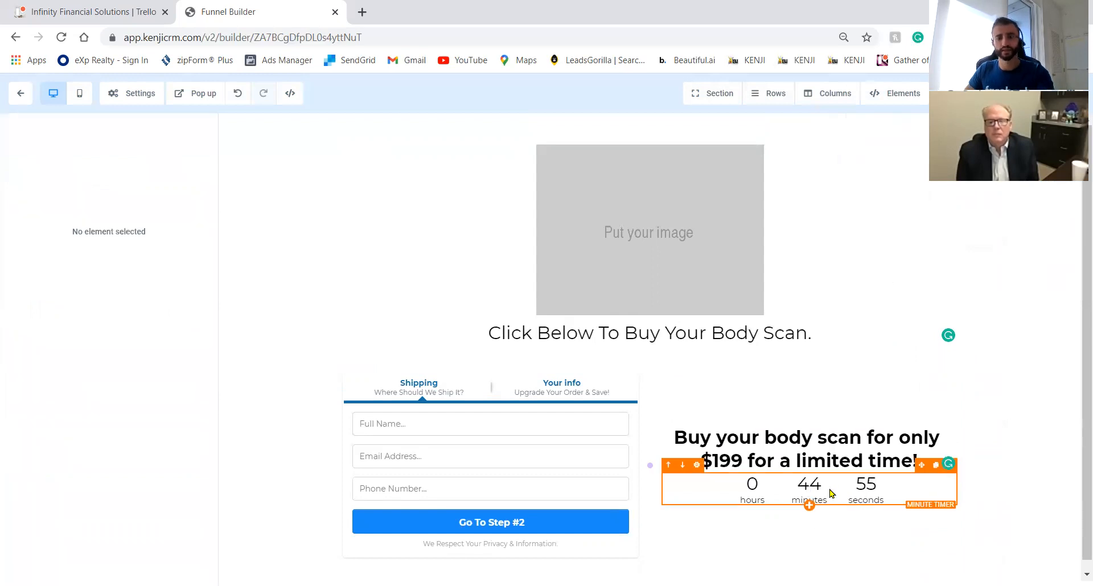
Change the minute timer's length from 45 to 10 minutes.
left_click(810, 489)
scroll(162, 424, "down", 10)
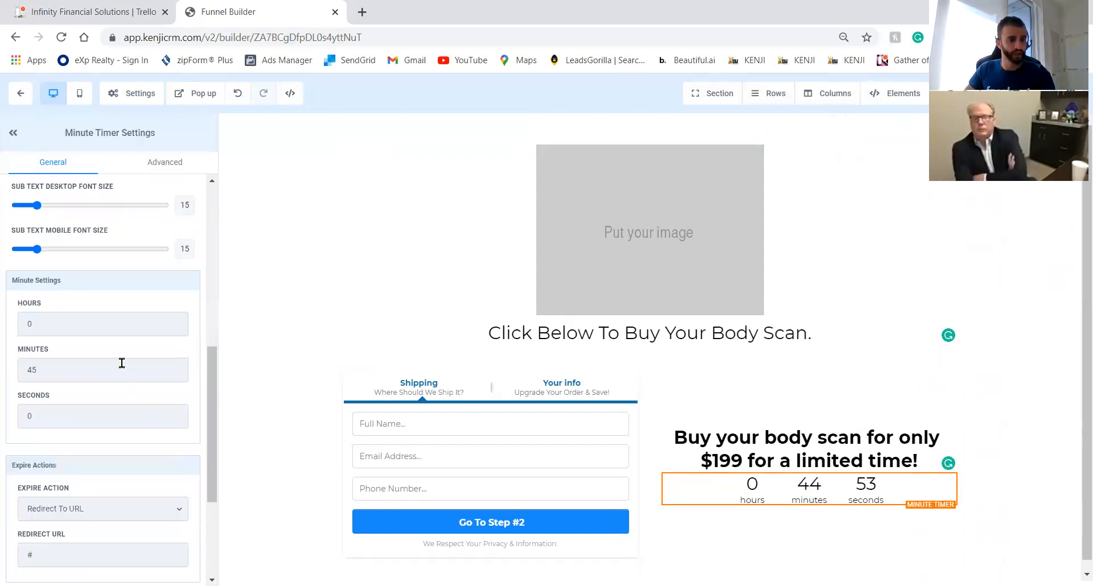
double_click(120, 367)
type("10")
left_click(254, 423)
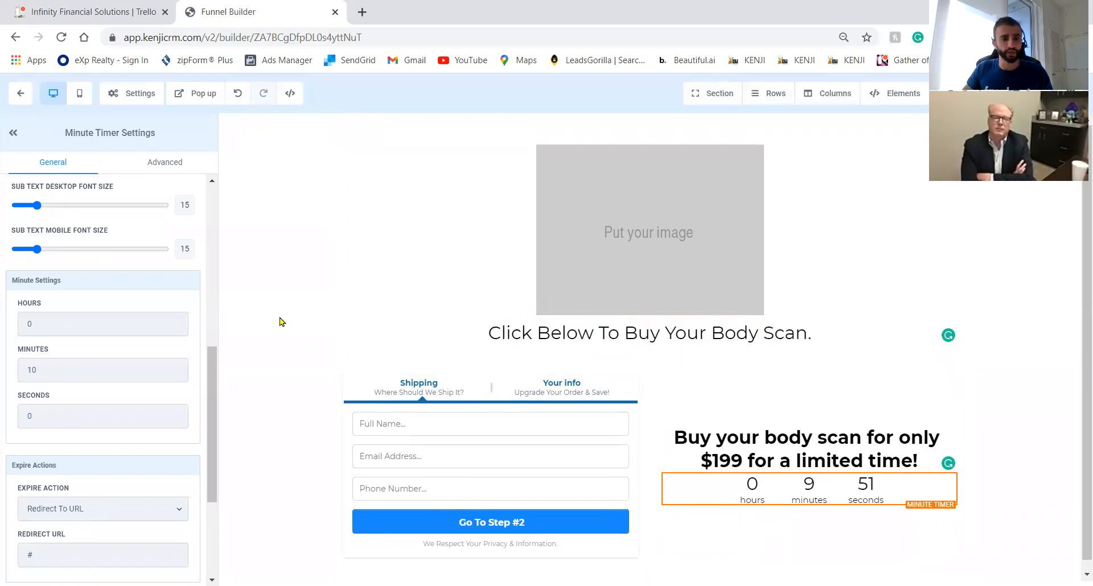
Use the dark-green gradient from Media Library Backgrounds as the page background, then open SEO Meta Data.
left_click(137, 97)
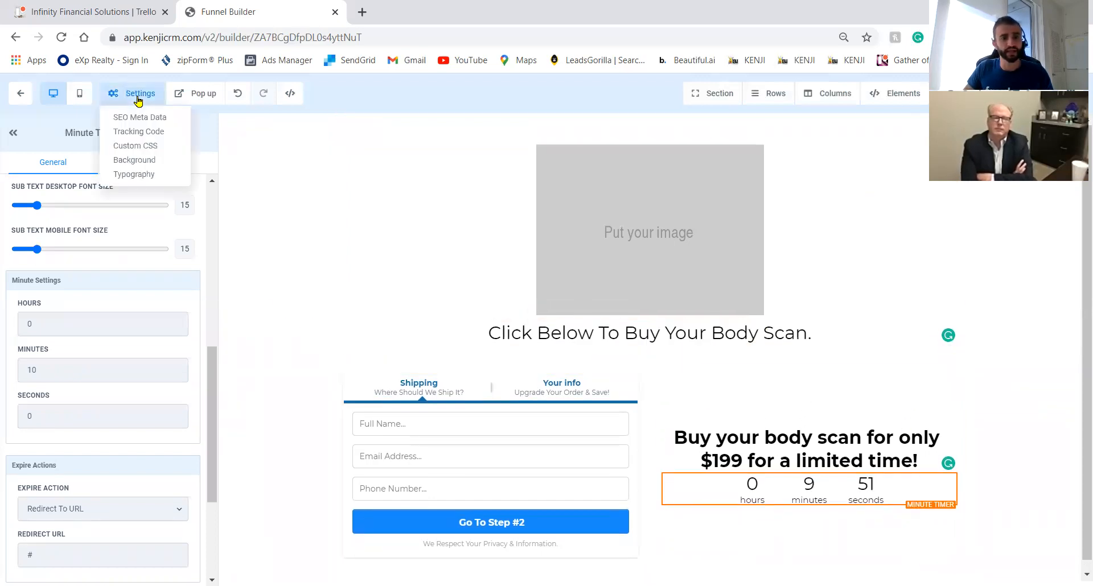
left_click(147, 162)
left_click(170, 186)
left_click(142, 149)
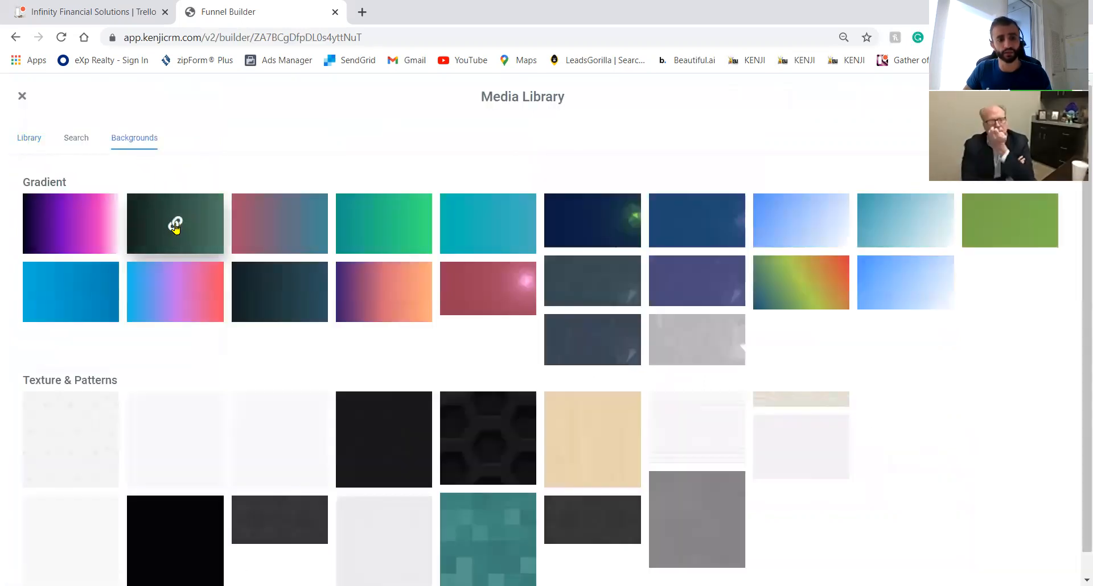
left_click(169, 223)
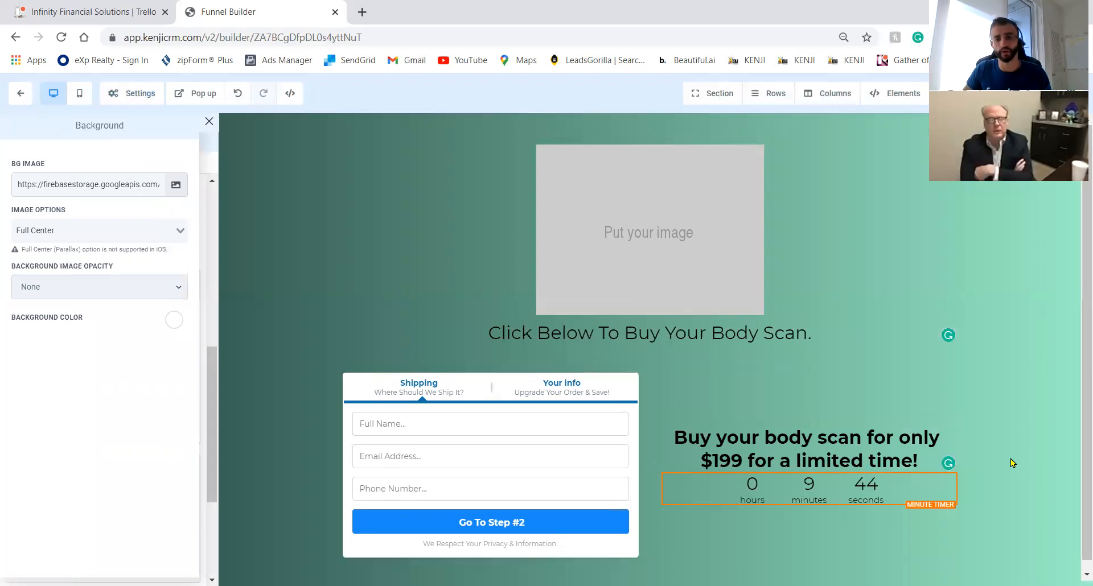
scroll(1015, 488, "down", 1)
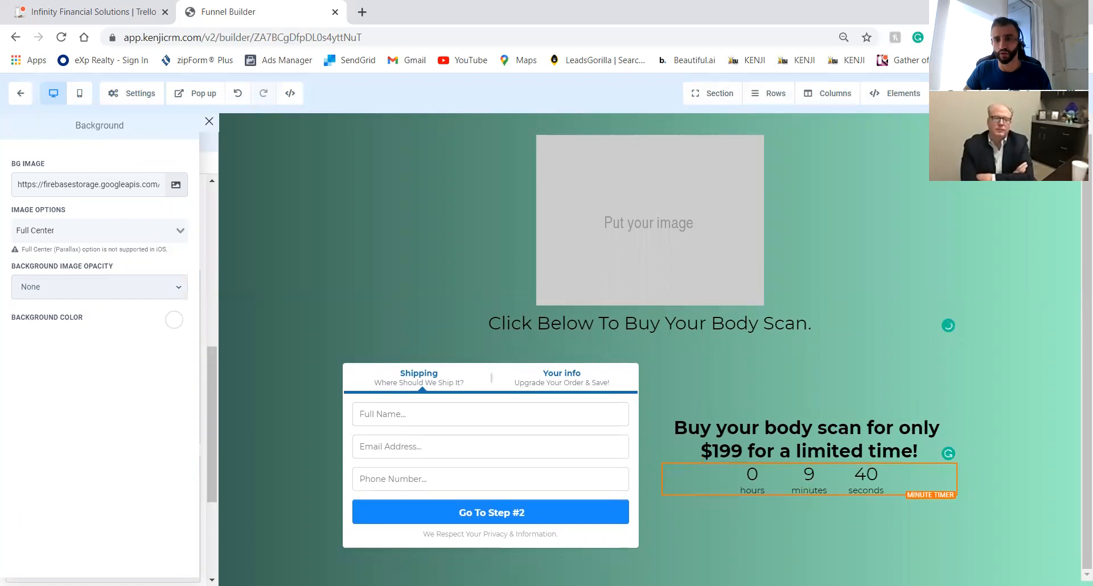
left_click(976, 94)
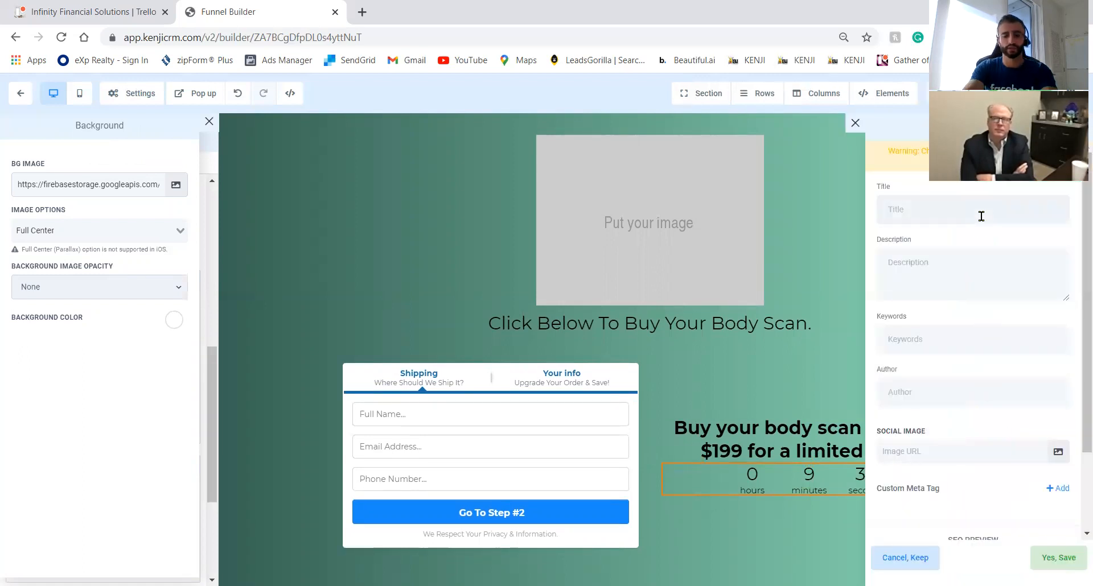
Title the page's SEO 'Buy your body scan NOW!', save without a social image, and return to the funnel.
type("Buy your body scan NOW!")
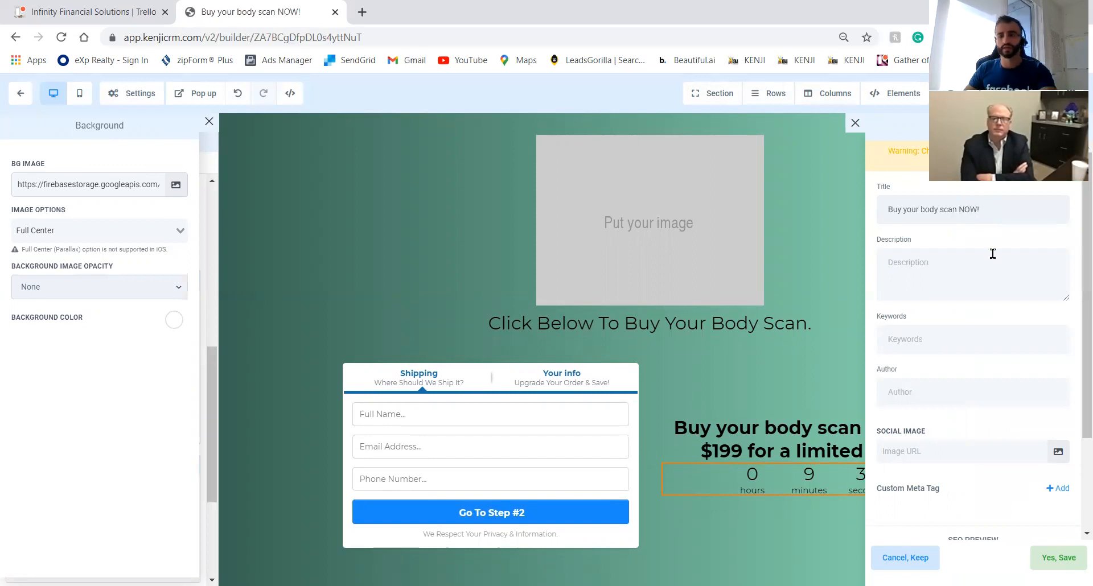
left_click(1057, 452)
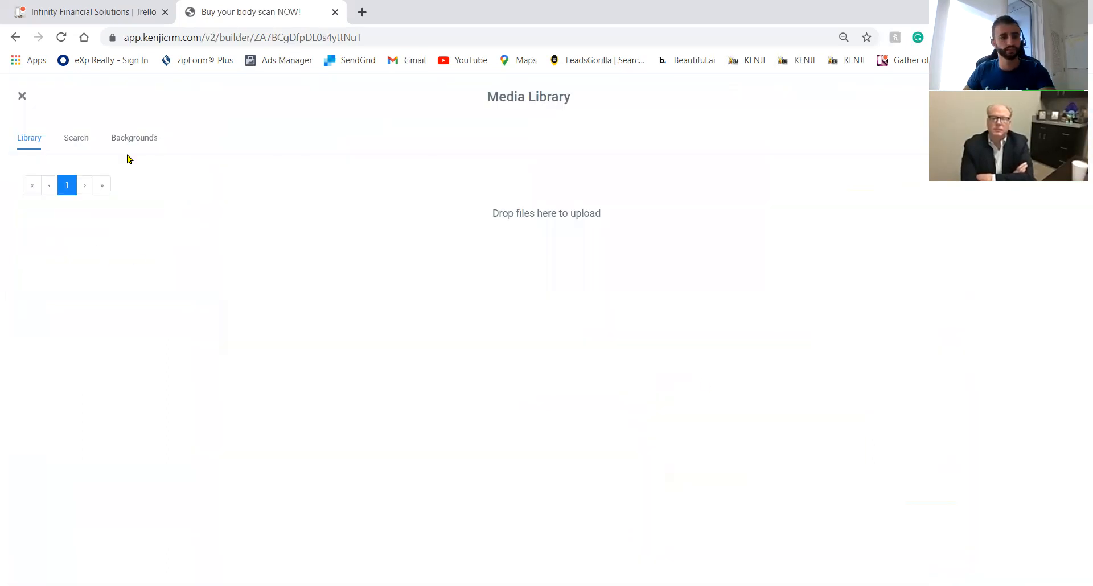
left_click(22, 97)
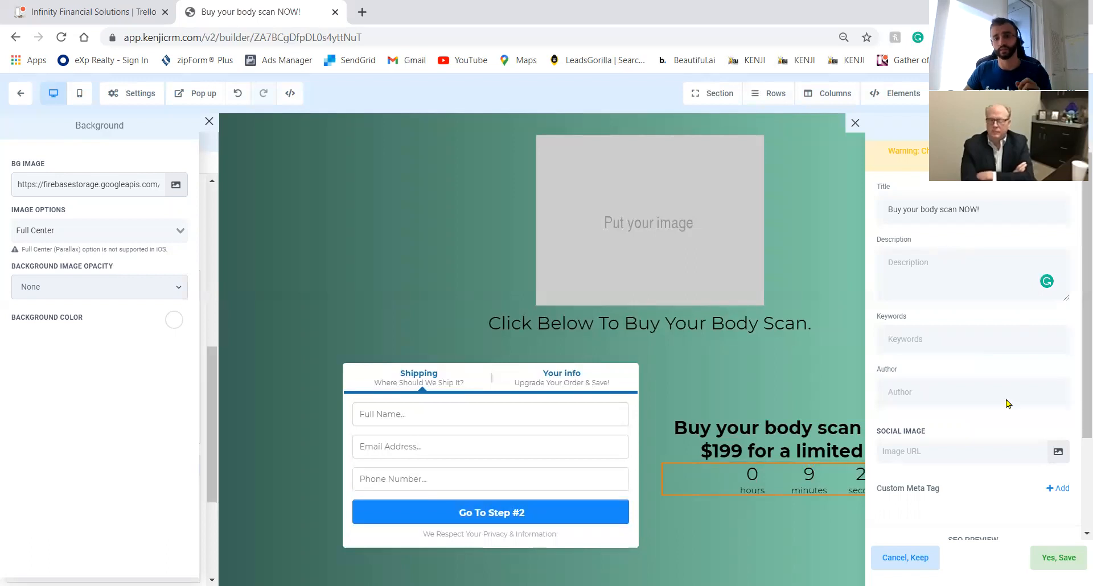
scroll(888, 467, "down", 2)
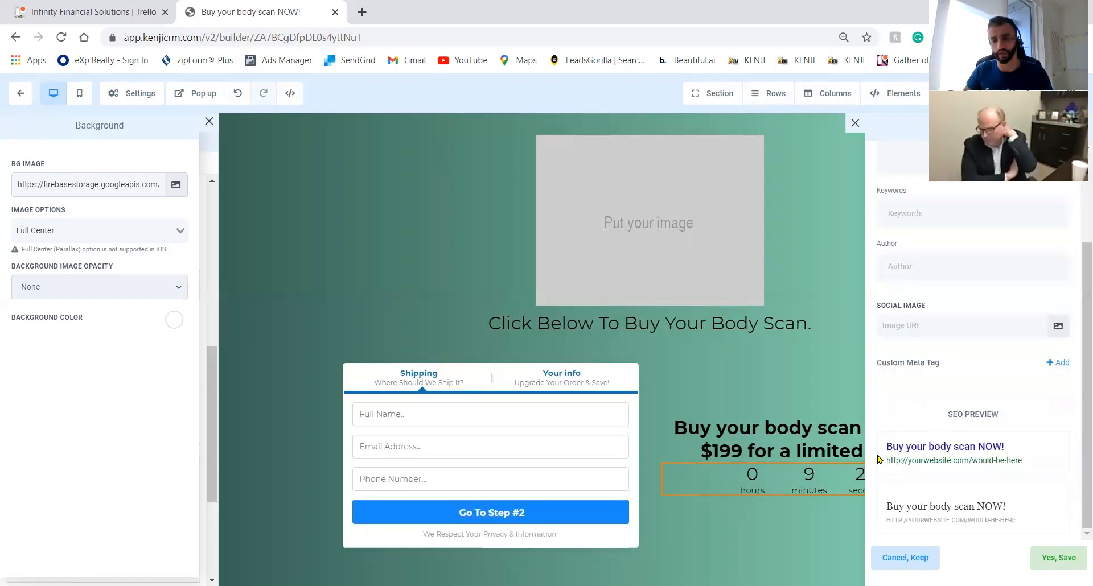
left_click(1059, 557)
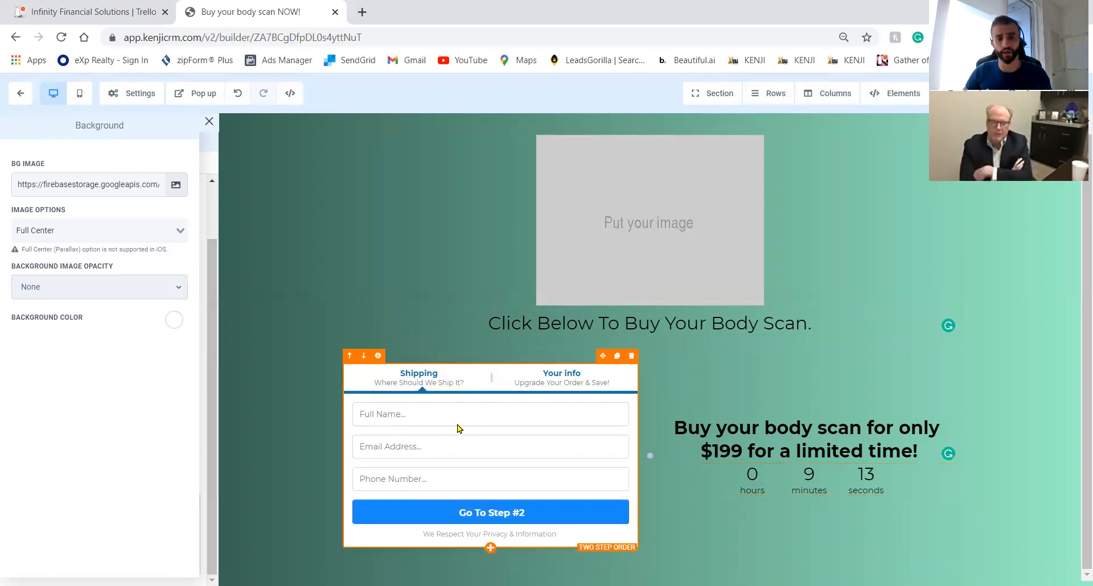
left_click(21, 94)
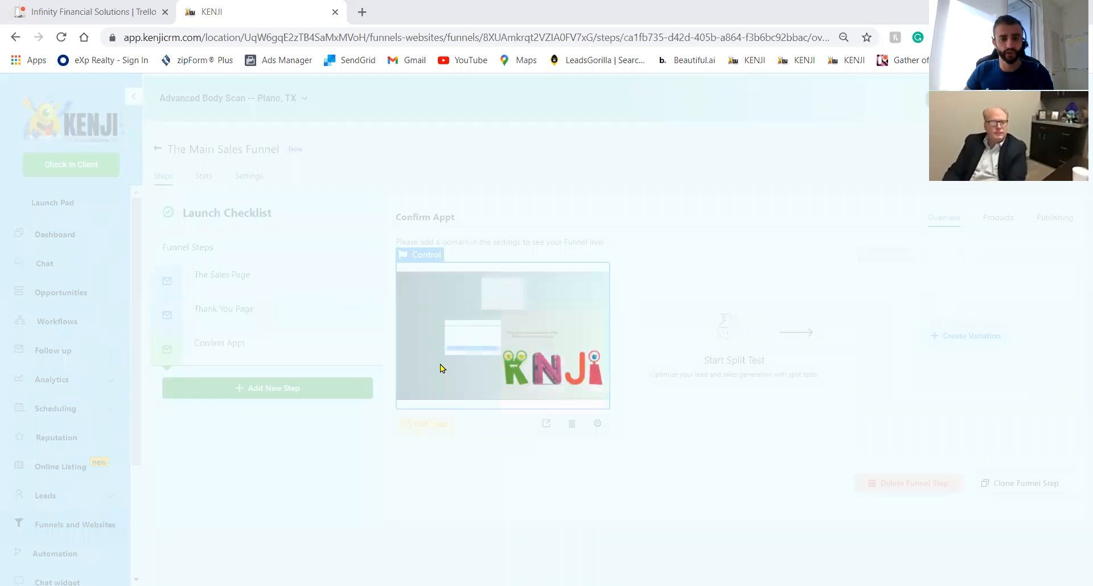
Reload the funnel steps and drag Confirm Appt above The Sales Page and Thank You Page.
left_click(268, 292)
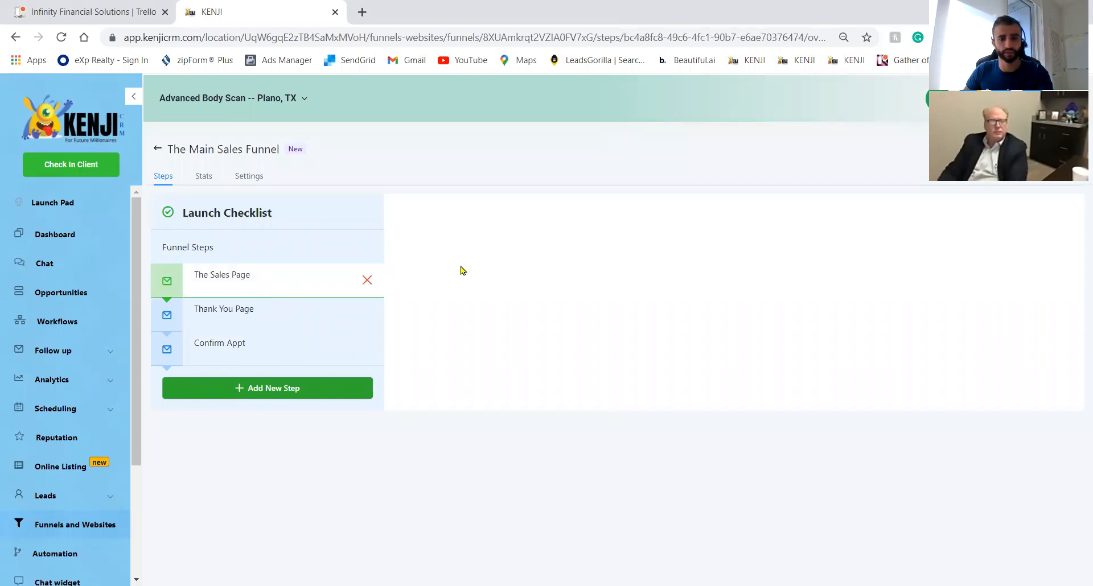
left_click(243, 344)
left_click(237, 289)
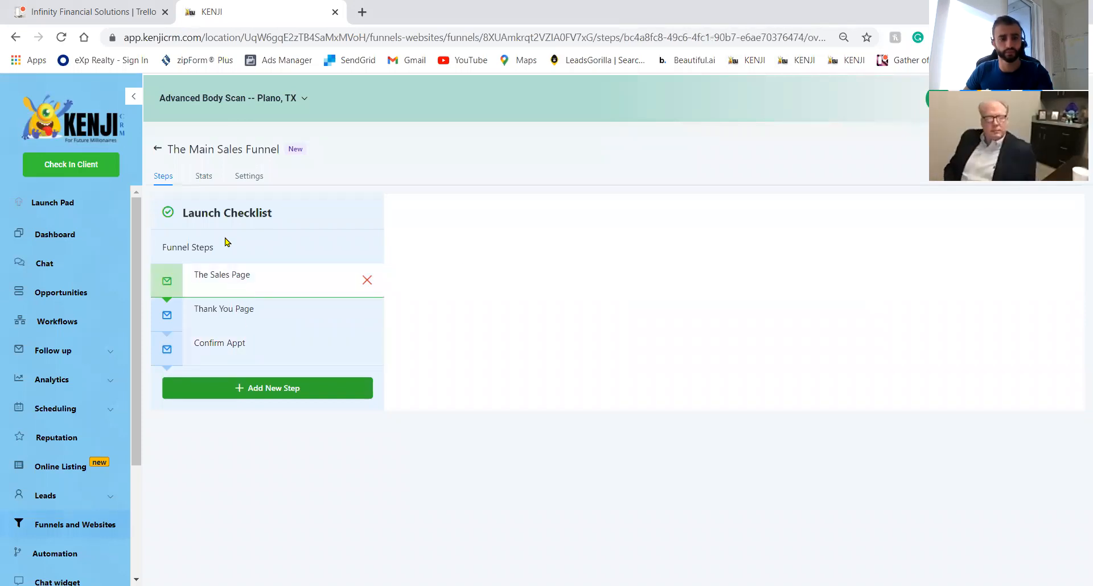
left_click(61, 37)
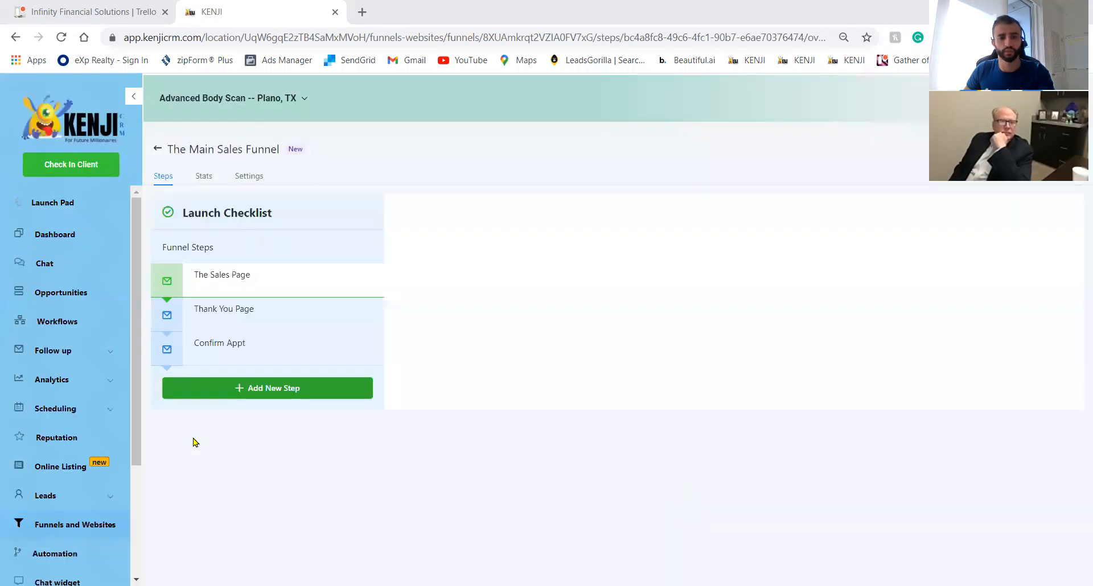
left_click(281, 353)
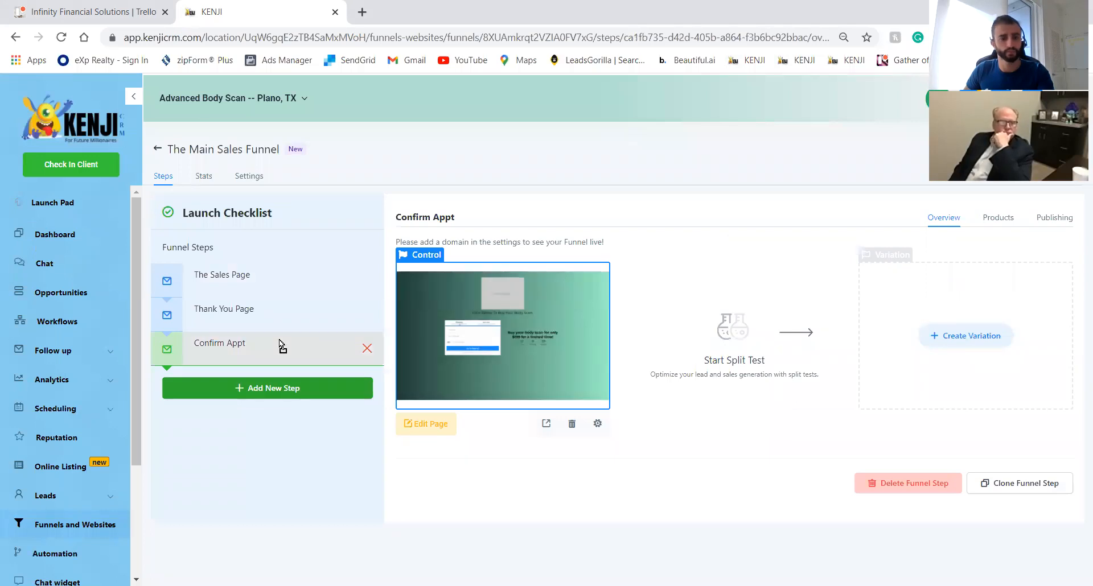
left_click_drag(272, 285, 269, 282)
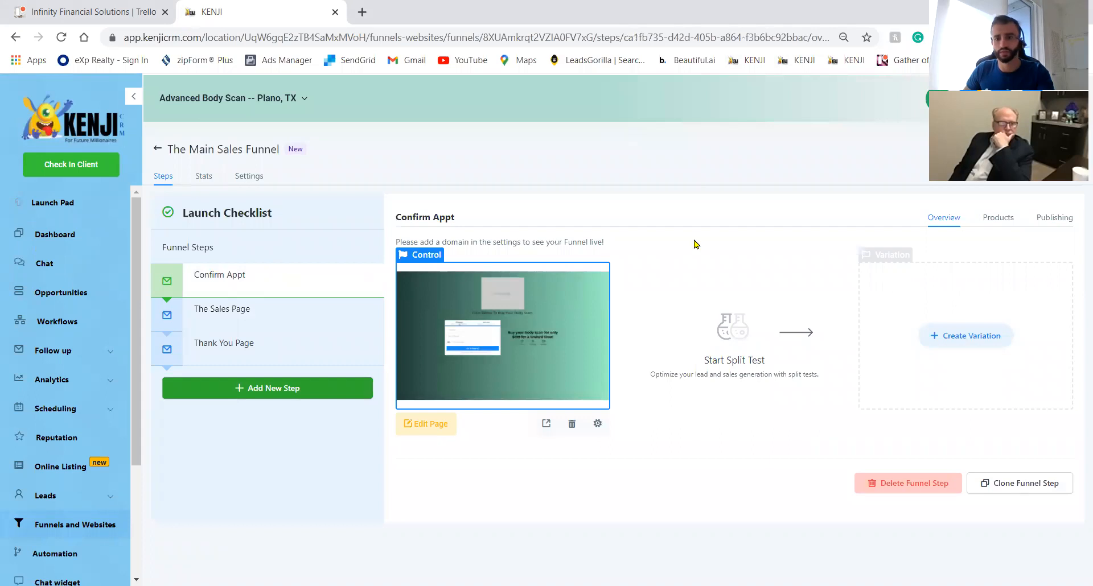
Rename the first step 'product page' with path /getinnow, update it, and view Thank You Page.
left_click(1046, 218)
left_click(746, 269)
triple_click(753, 273)
type("product ")
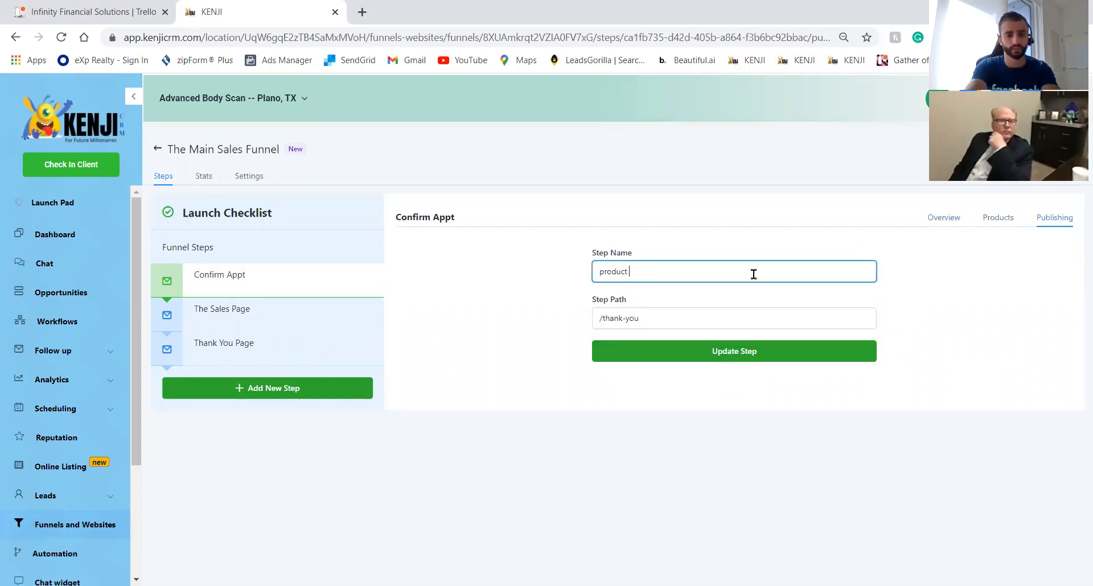
type("page")
triple_click(731, 326)
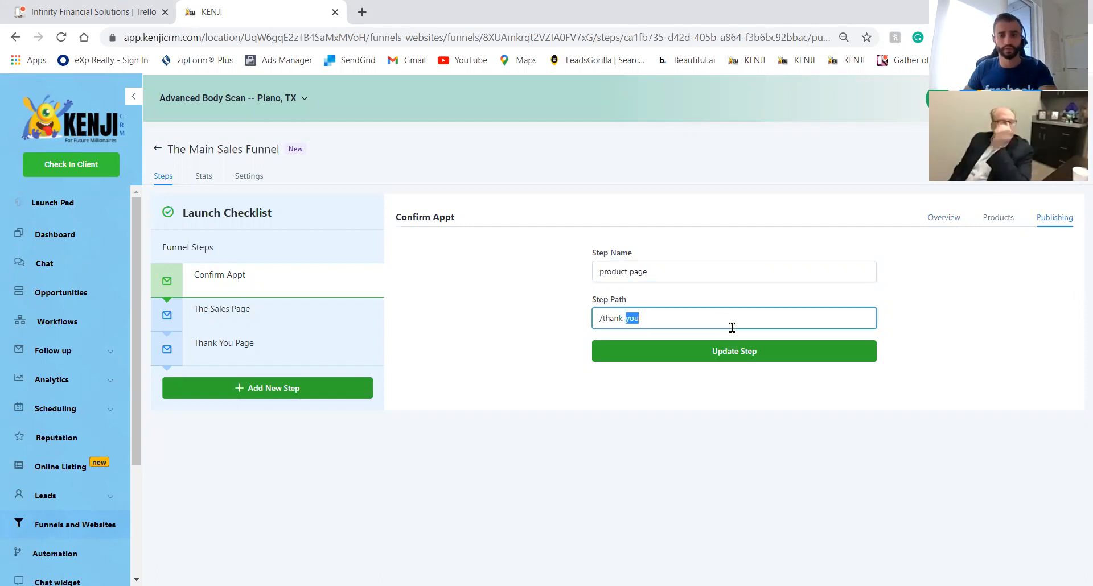
type("getinnow")
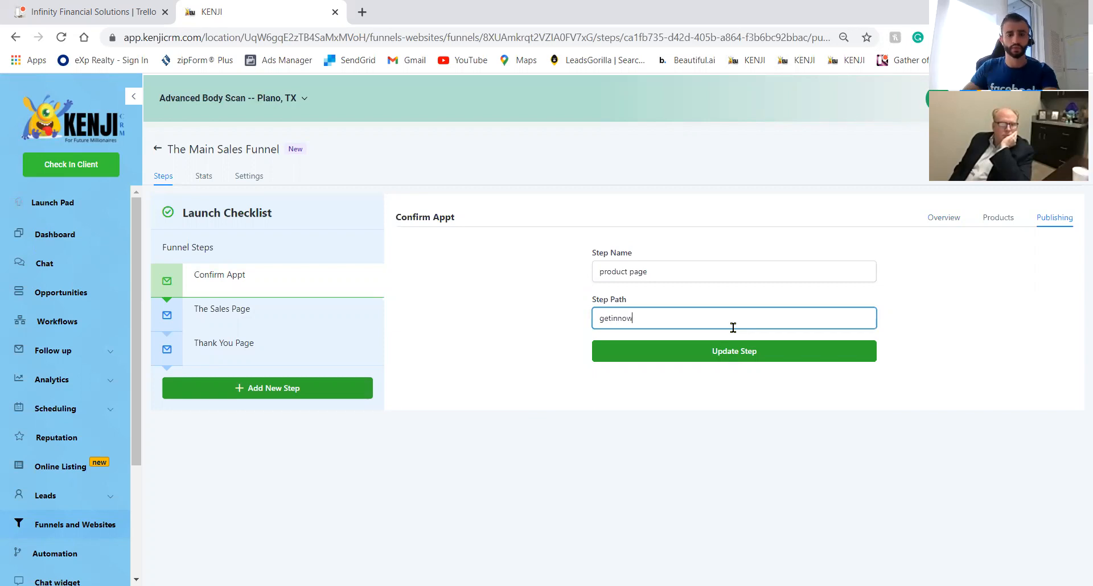
left_click(728, 352)
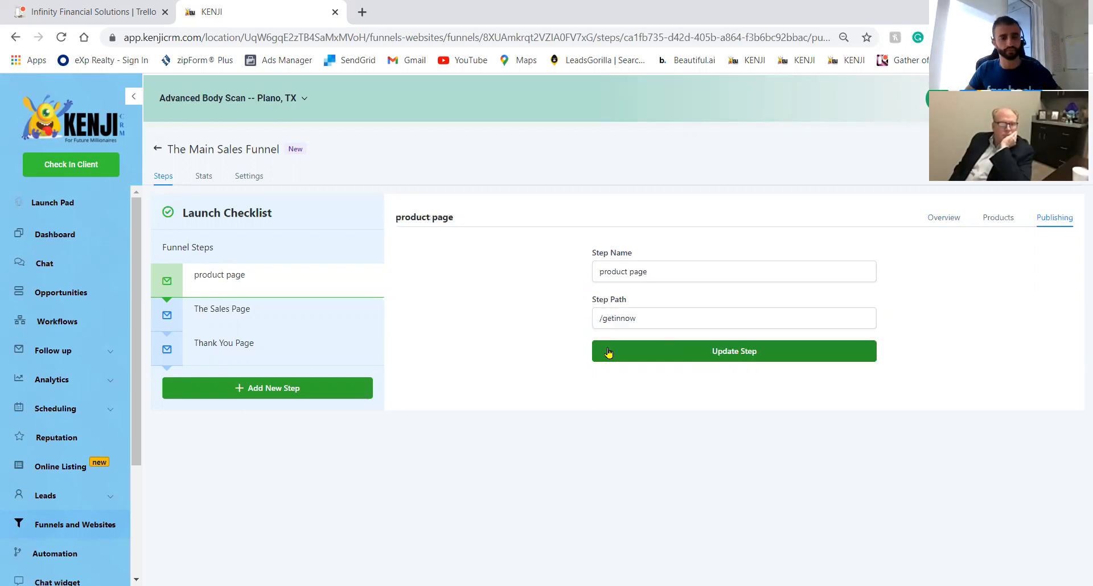
left_click(283, 315)
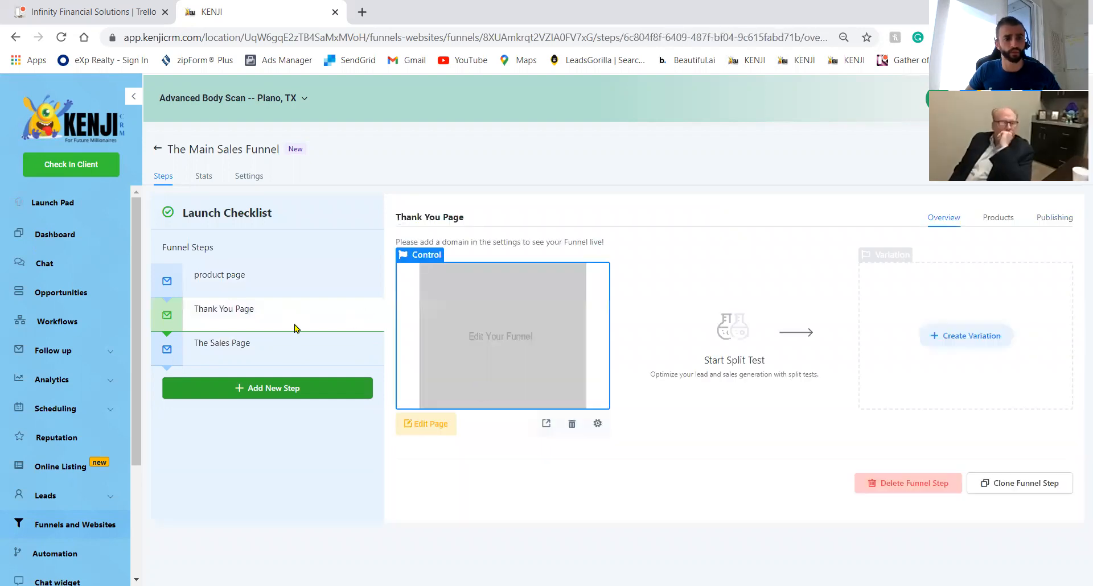
On the blank Thank You Page, add a 2-column row with an Image and a Headline.
left_click(416, 423)
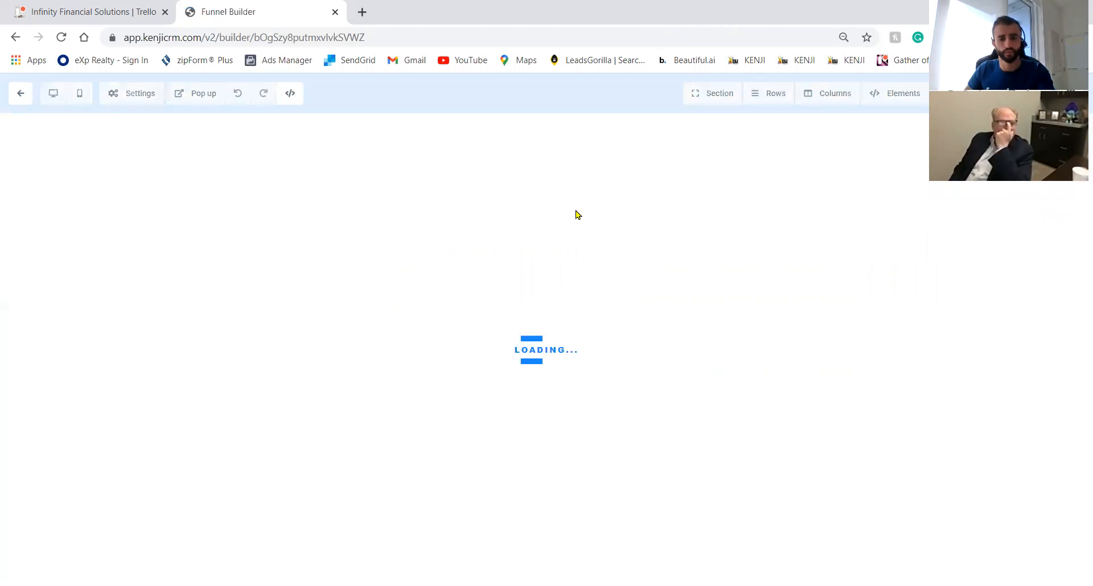
left_click(867, 168)
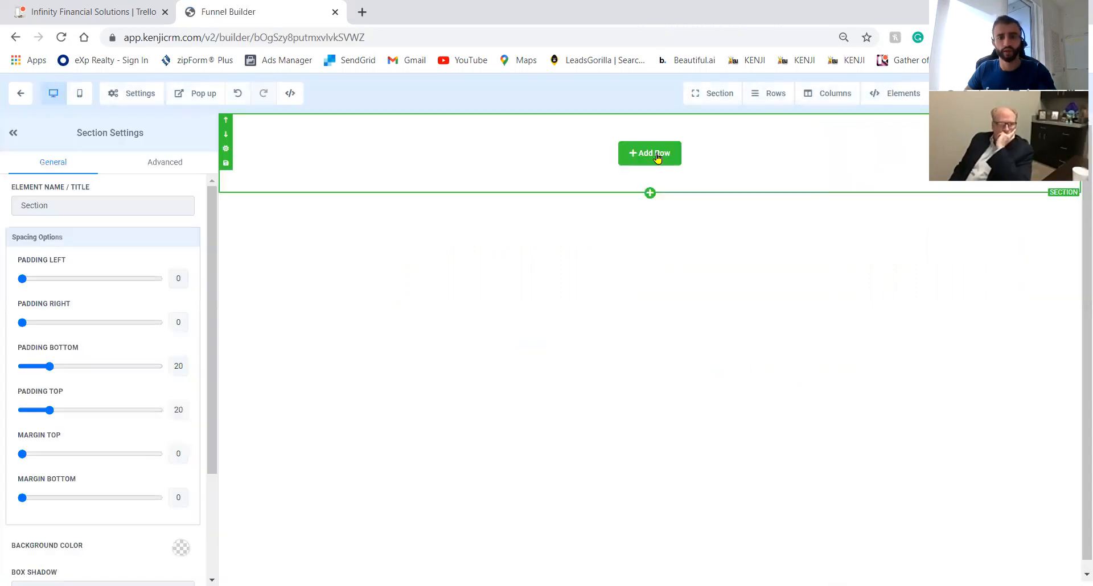
left_click(658, 157)
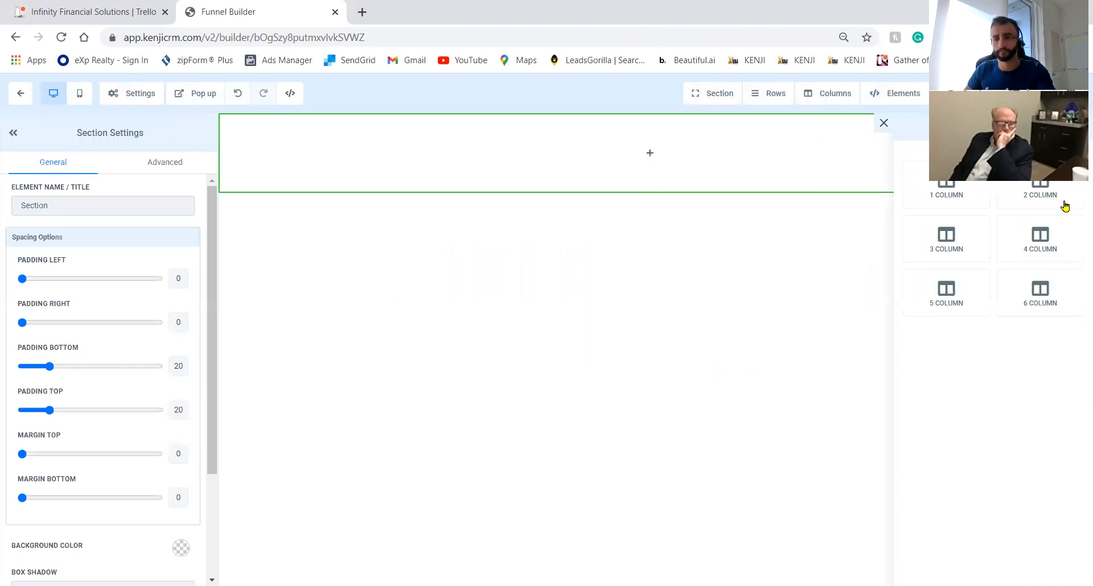
left_click(1019, 198)
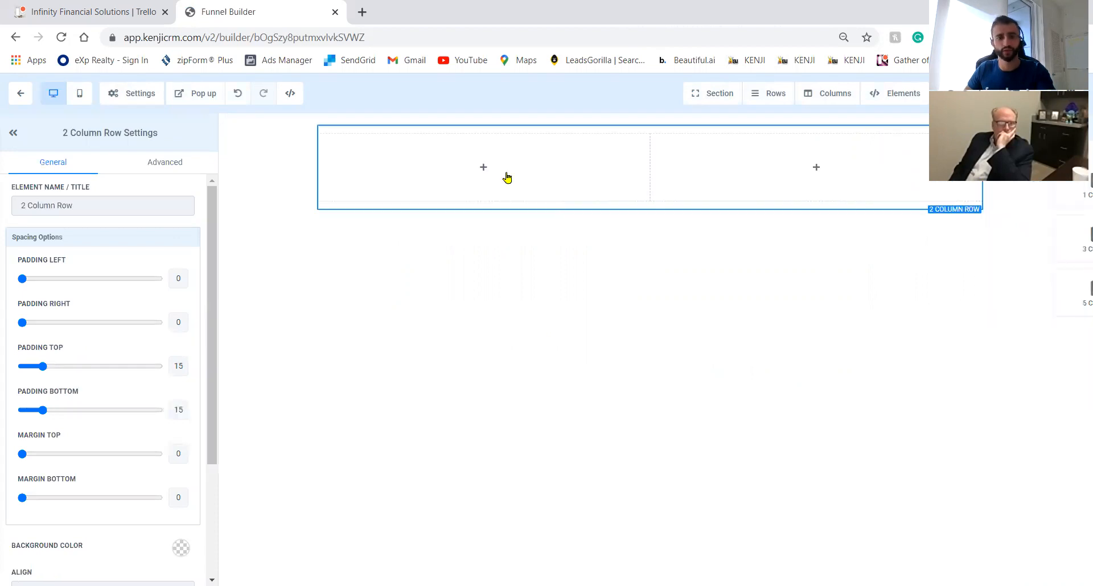
left_click(497, 177)
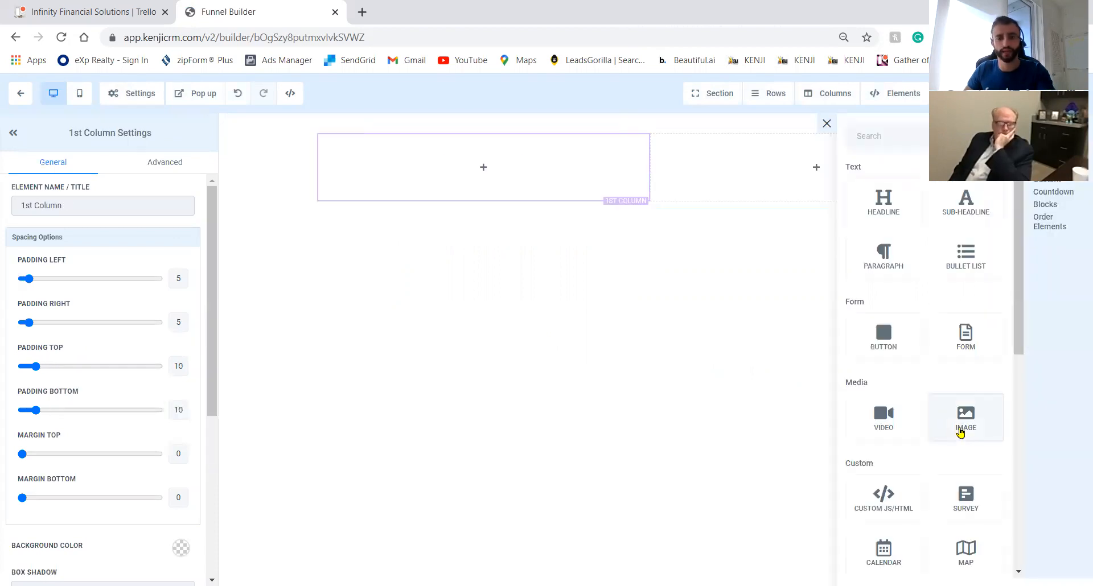
left_click(814, 233)
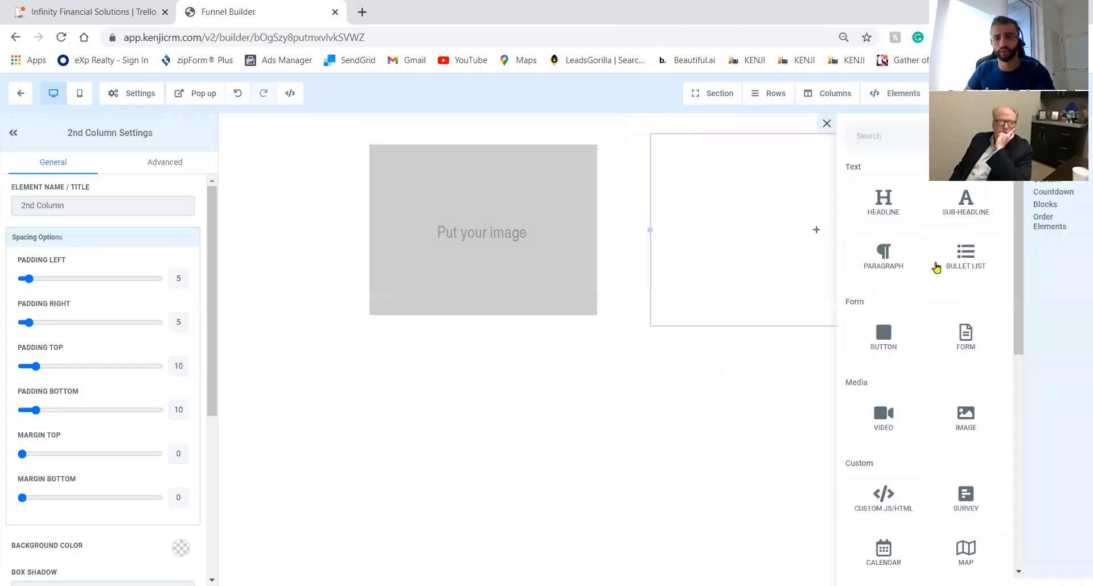
left_click(888, 218)
Write the headline '{{Contatc_first.name}}, Thank You for your order. Click Below to schedule your body scan.'.
left_click(784, 237)
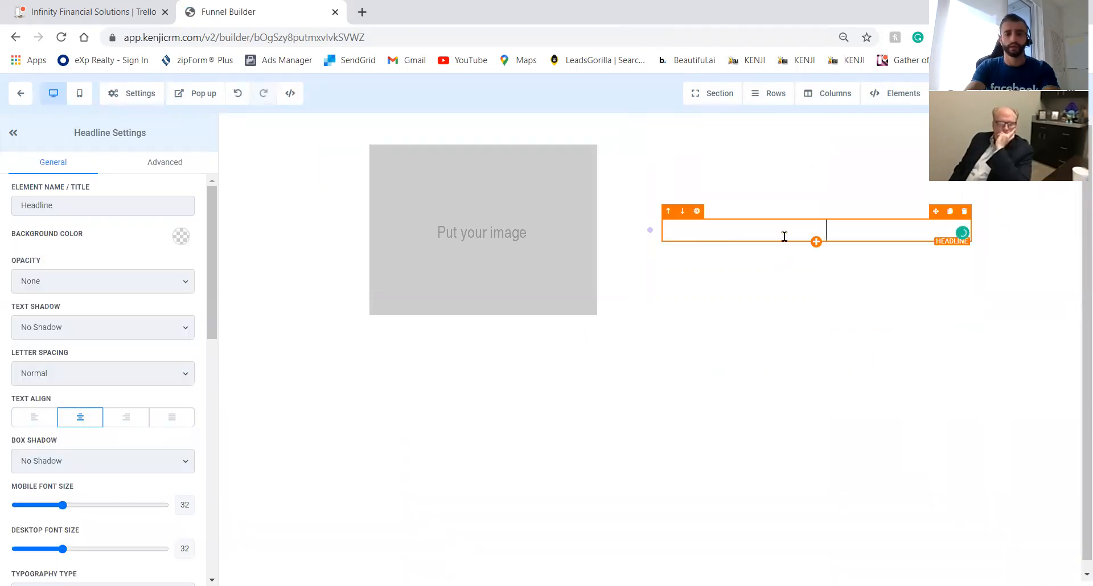
type("Thank")
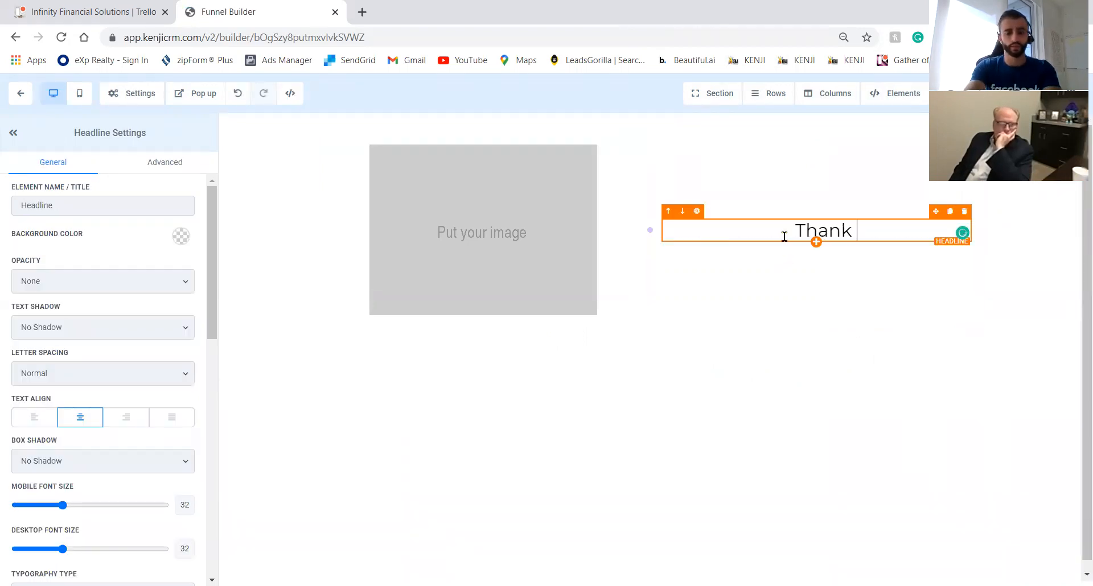
key("BackSpace")
type("k Yo")
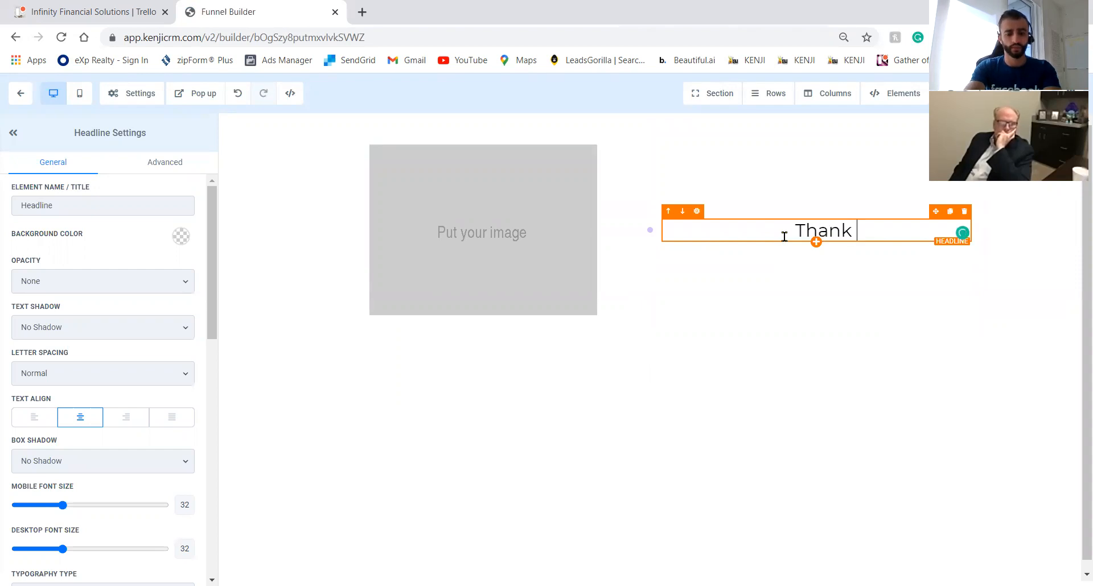
key("BackSpace")
key("BackSpace")
key("BackSpace")
key("BackSpace")
key("BackSpace")
key("BackSpace")
key("BackSpace")
key("BackSpace")
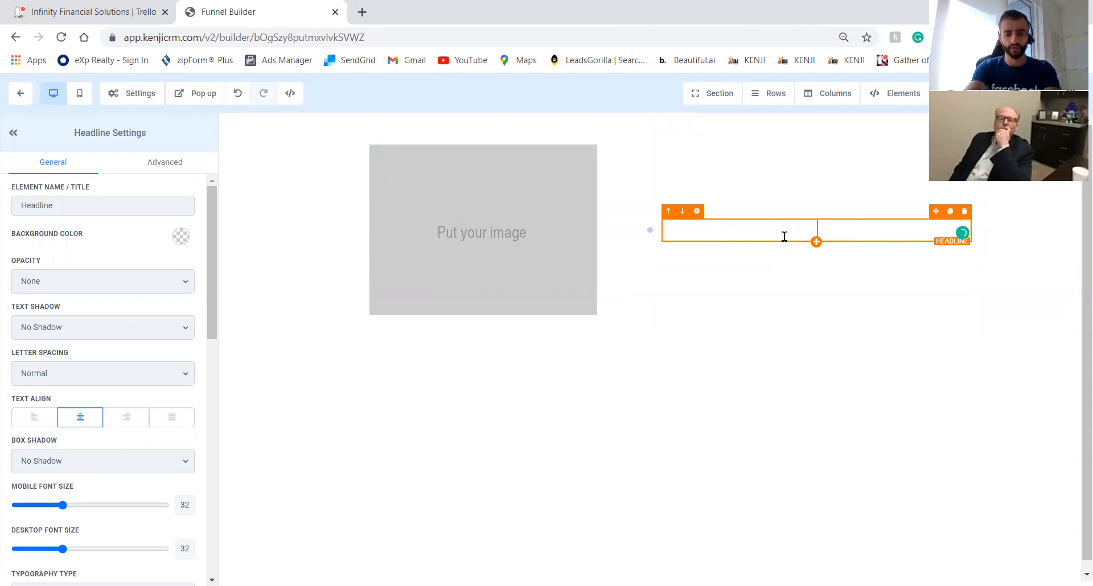
type("{{Cont")
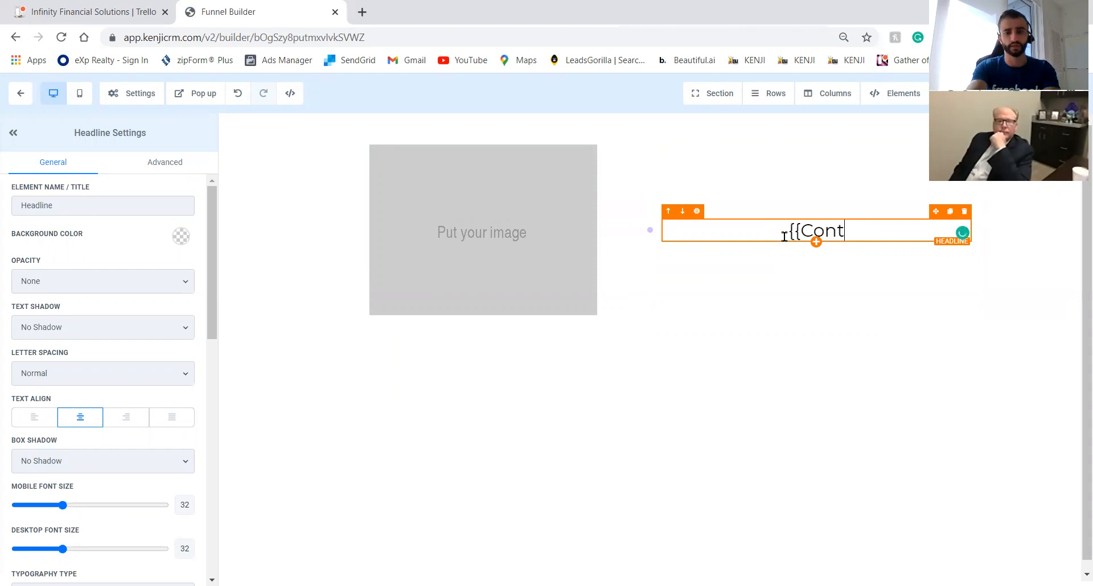
type("atc_first")
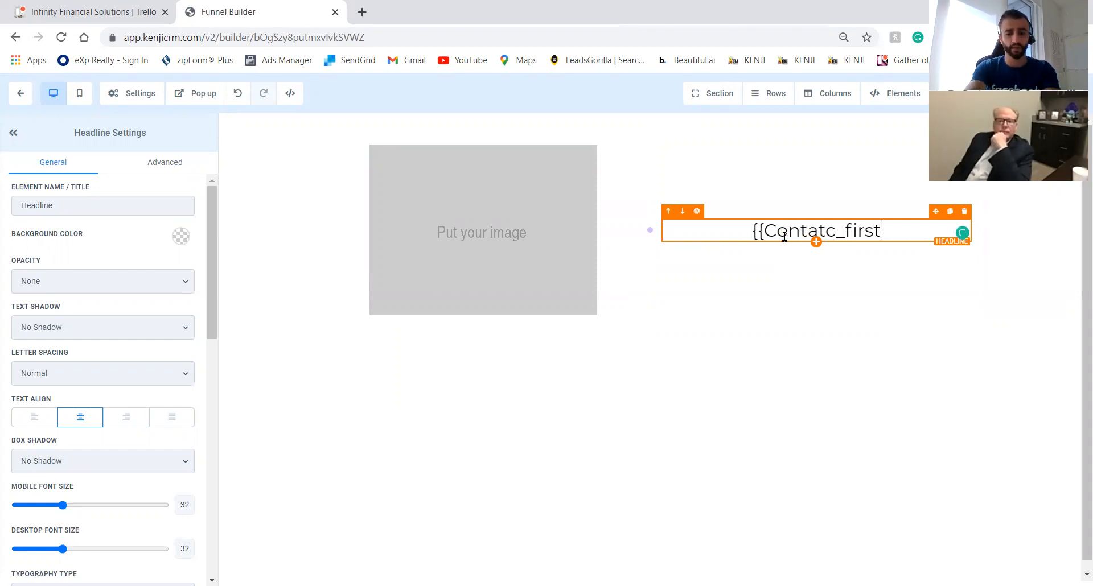
type(".name")
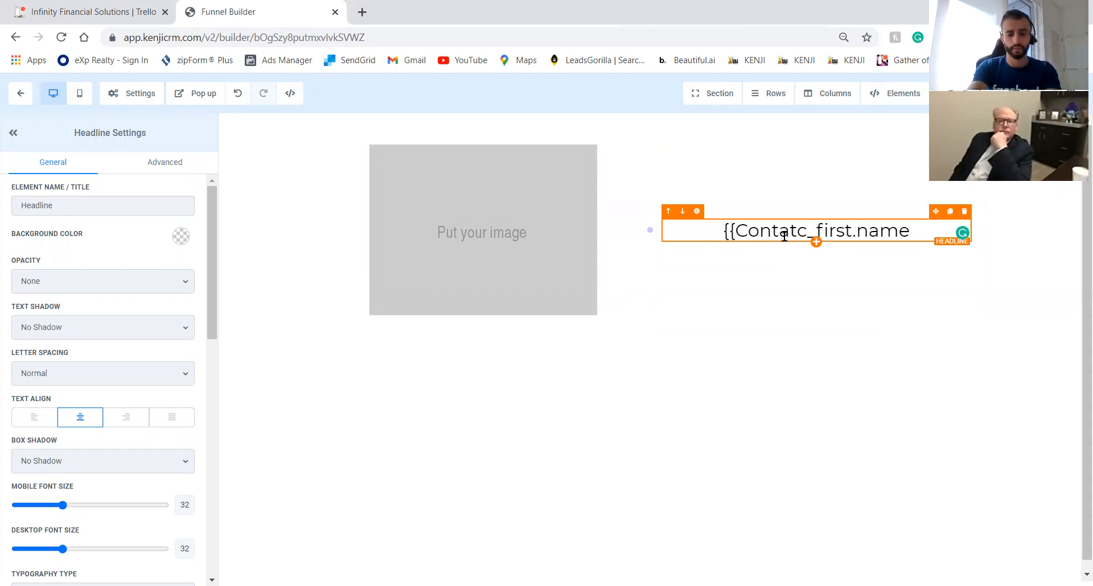
type("}}, Thak y")
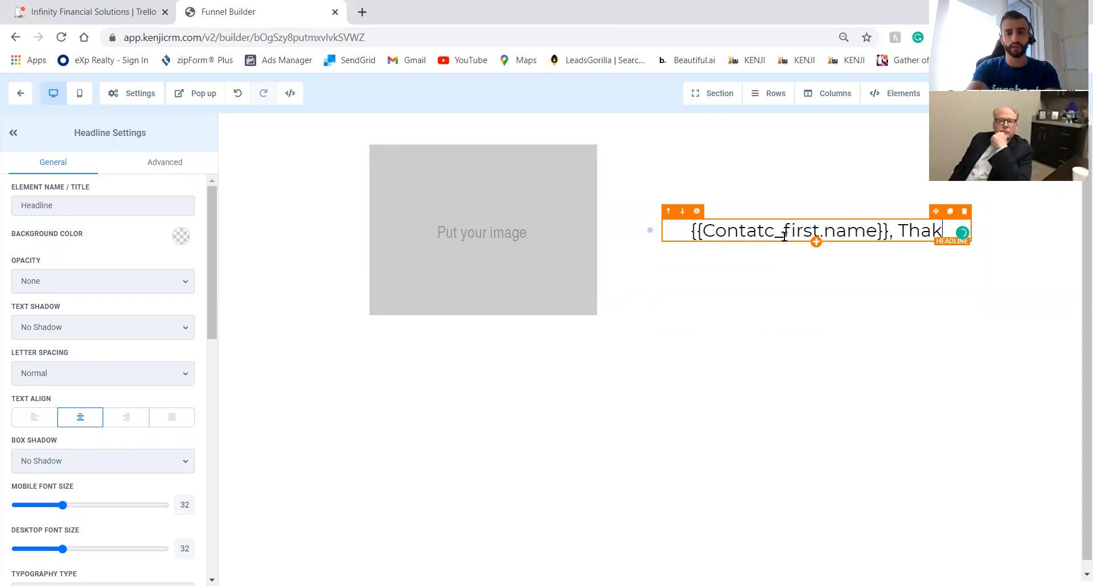
key("BackSpace")
key("BackSpace")
key("BackSpace")
type("nk You")
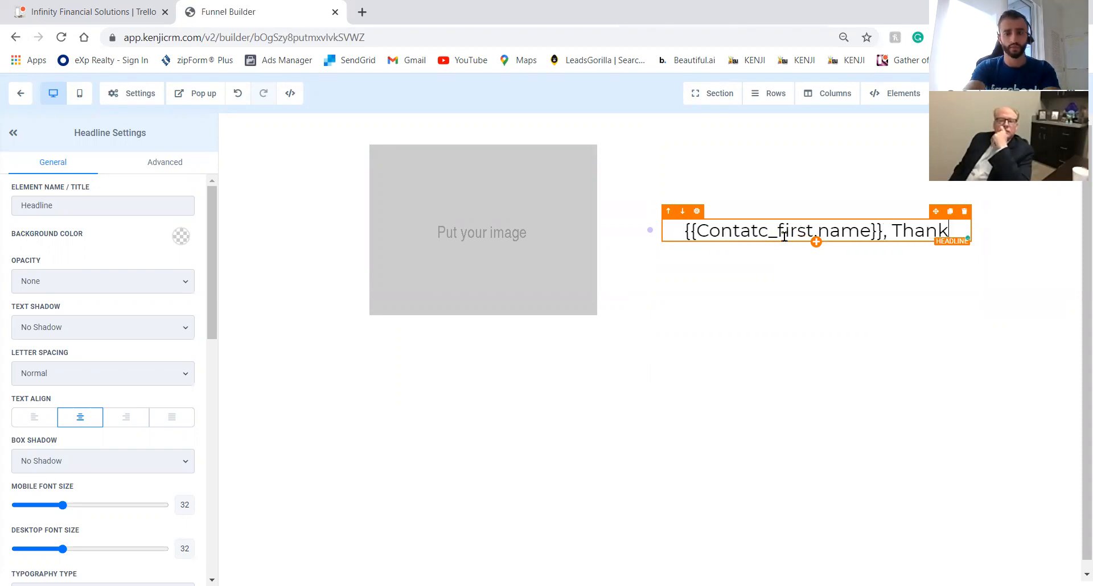
type(" for your Or")
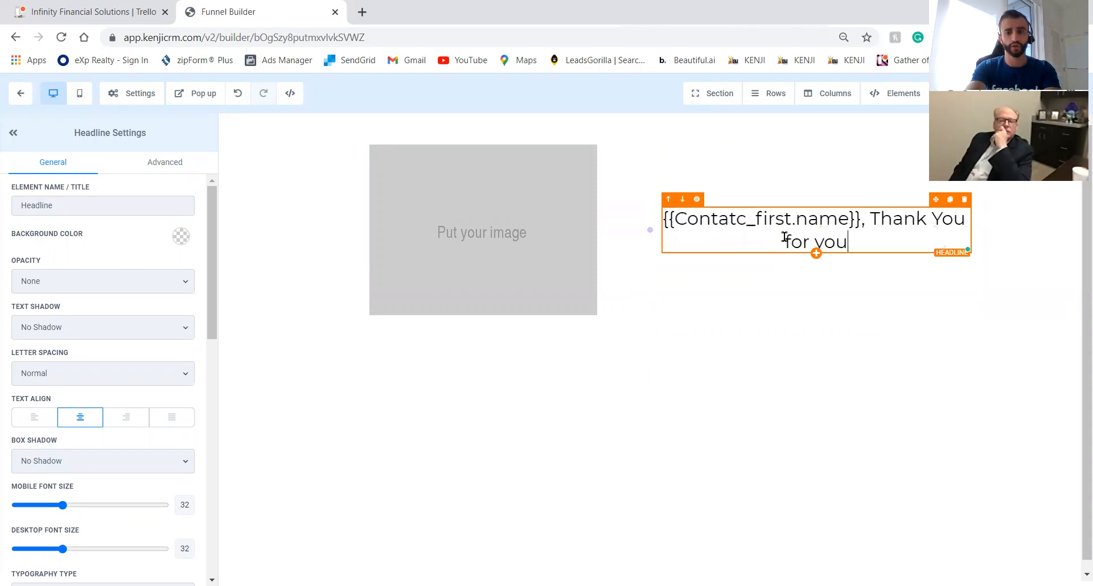
key("BackSpace")
key("BackSpace")
type("order. Click Below to schedule your bod")
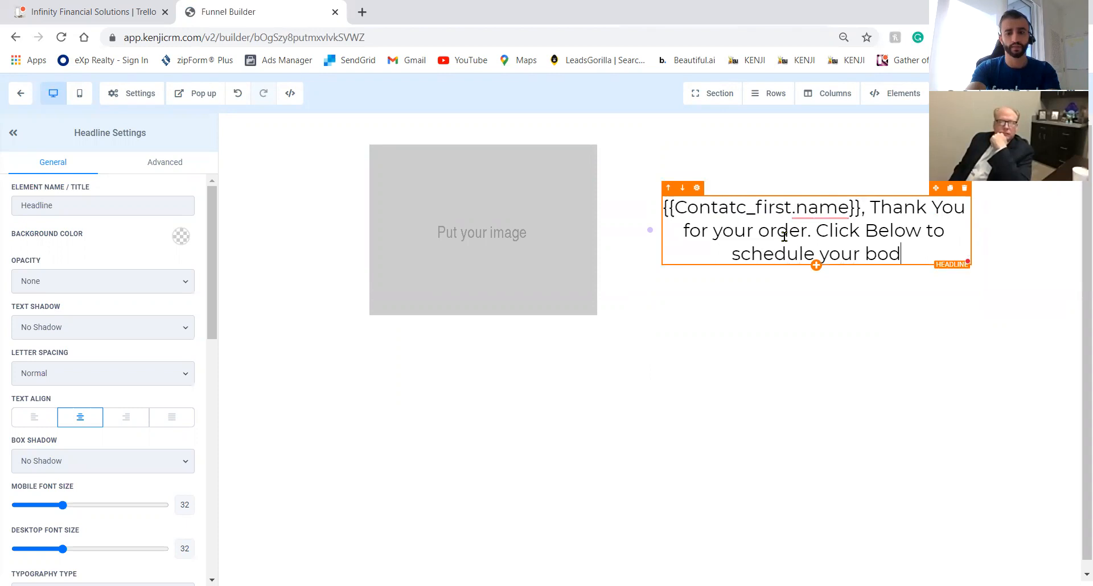
type("y scan.")
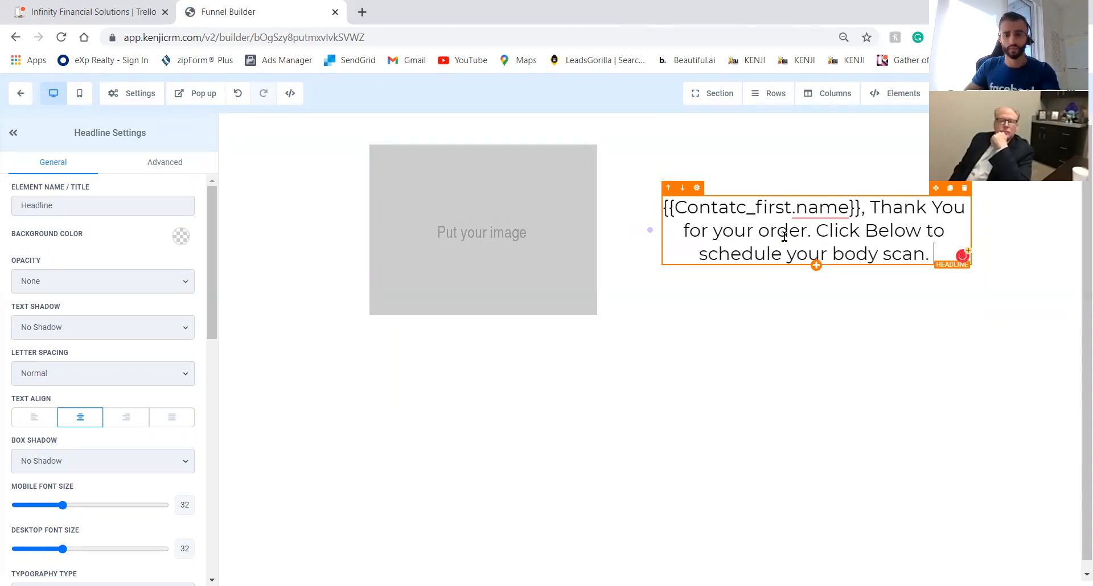
Add a 1-column row below the headline holding a Calendar linked to Advanced Body Scan - Plano.
mouse_move(805, 210)
left_click(804, 309)
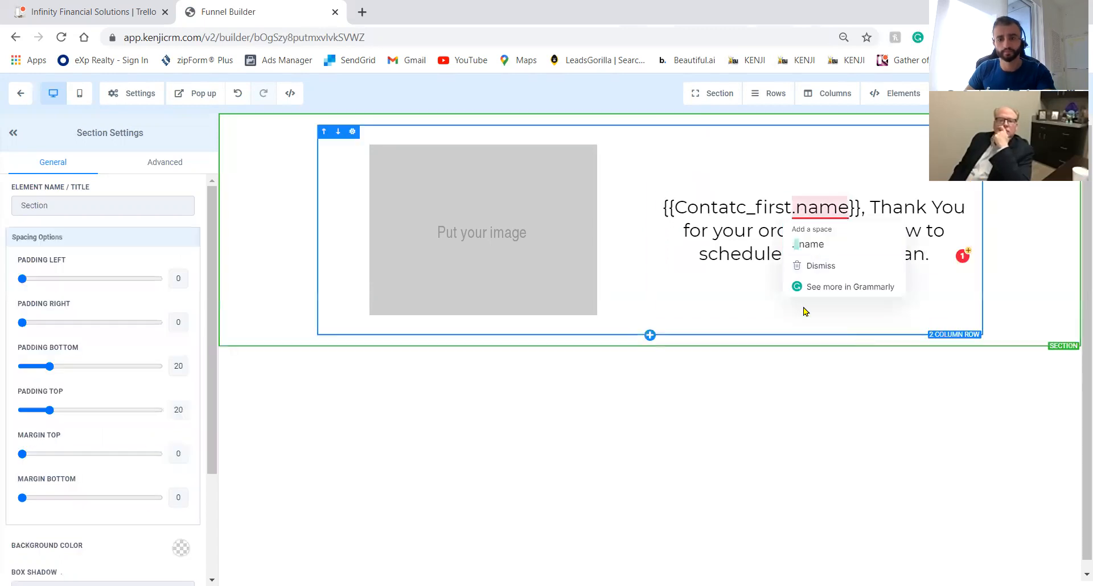
left_click(649, 336)
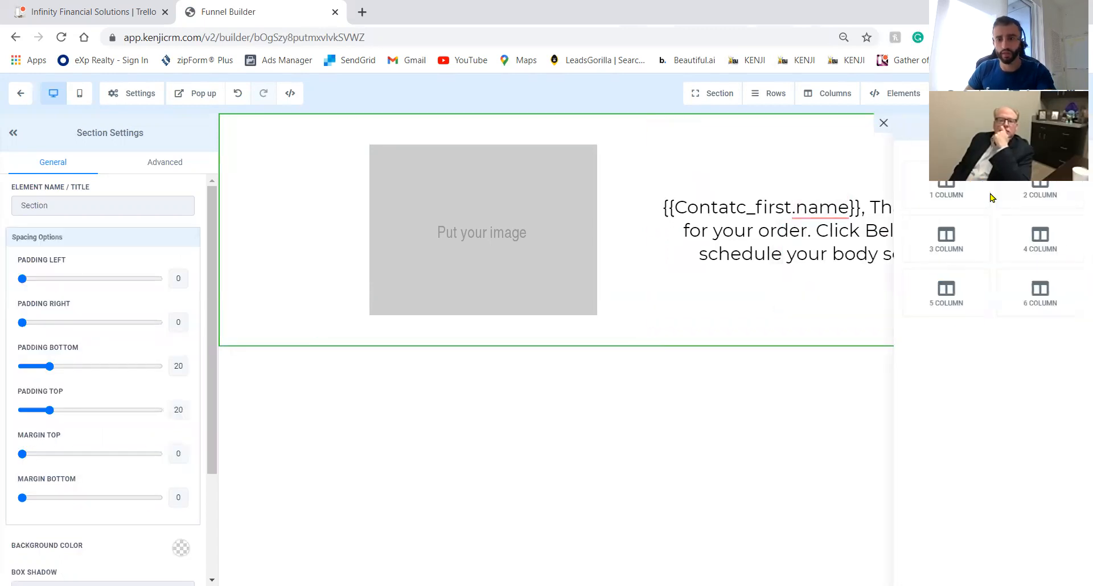
left_click(934, 192)
left_click(668, 379)
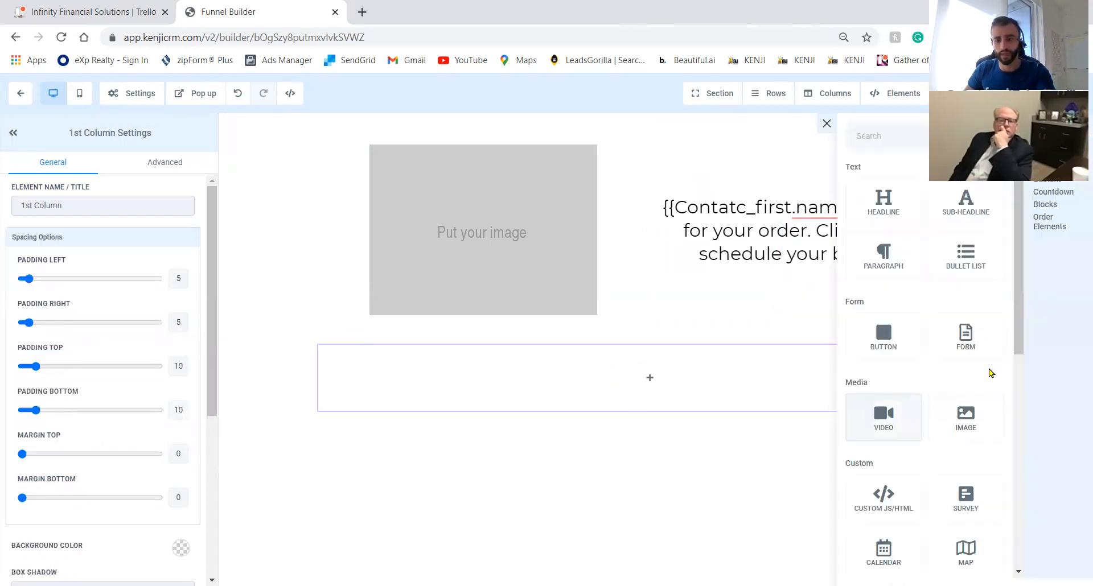
left_click(898, 561)
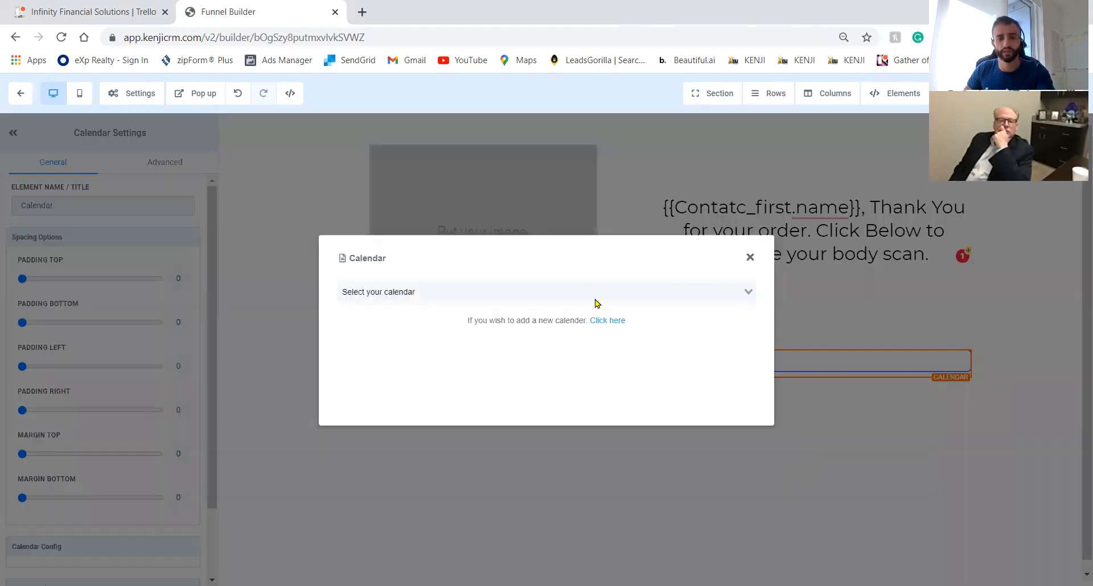
left_click(592, 291)
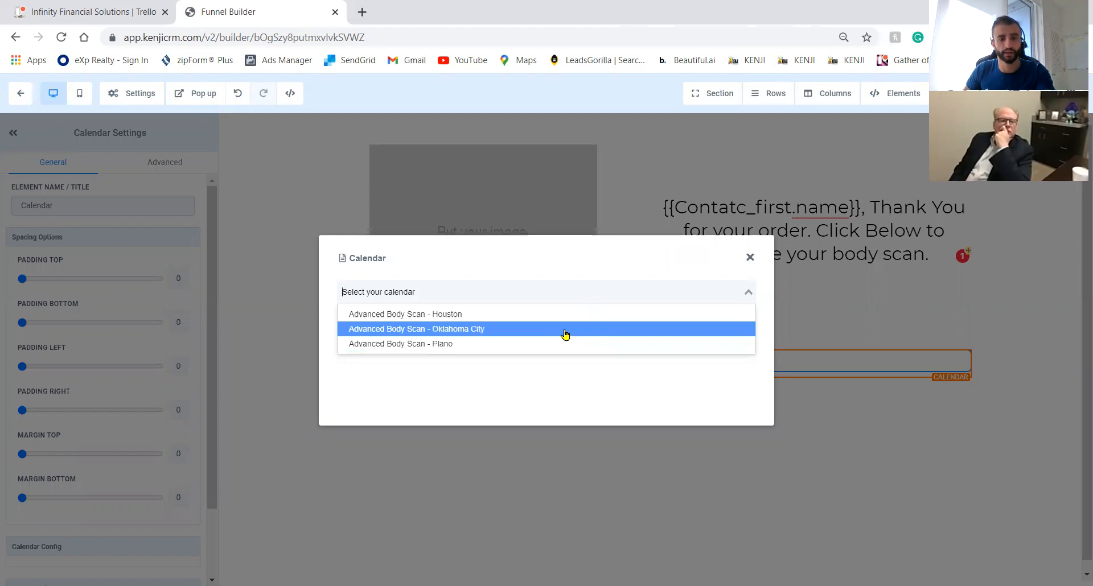
left_click(568, 343)
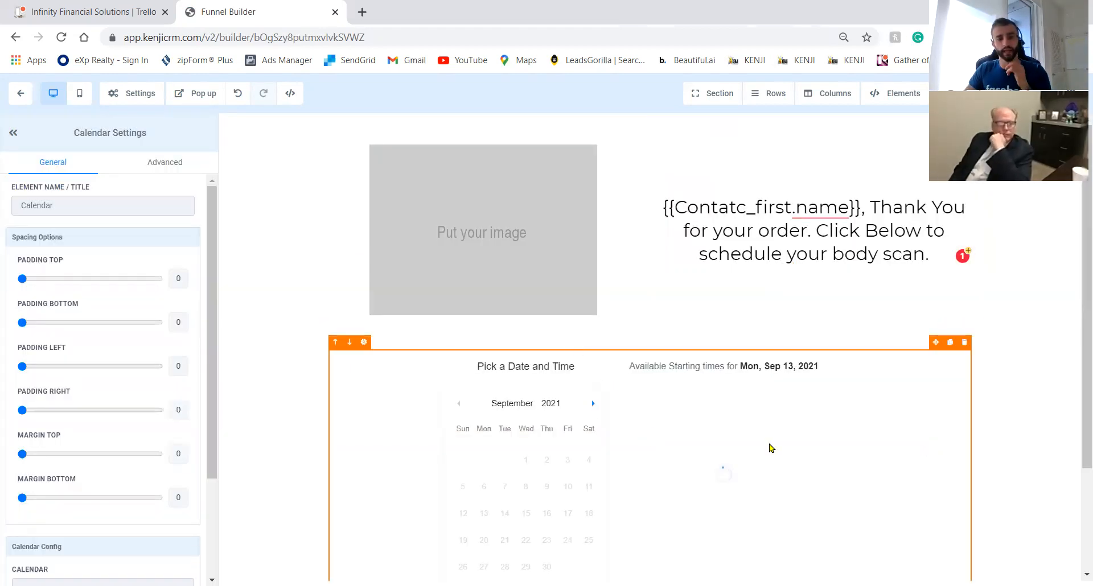
Set the Thank You Page's SEO title to 'Confirmation page' and save.
left_click(1057, 93)
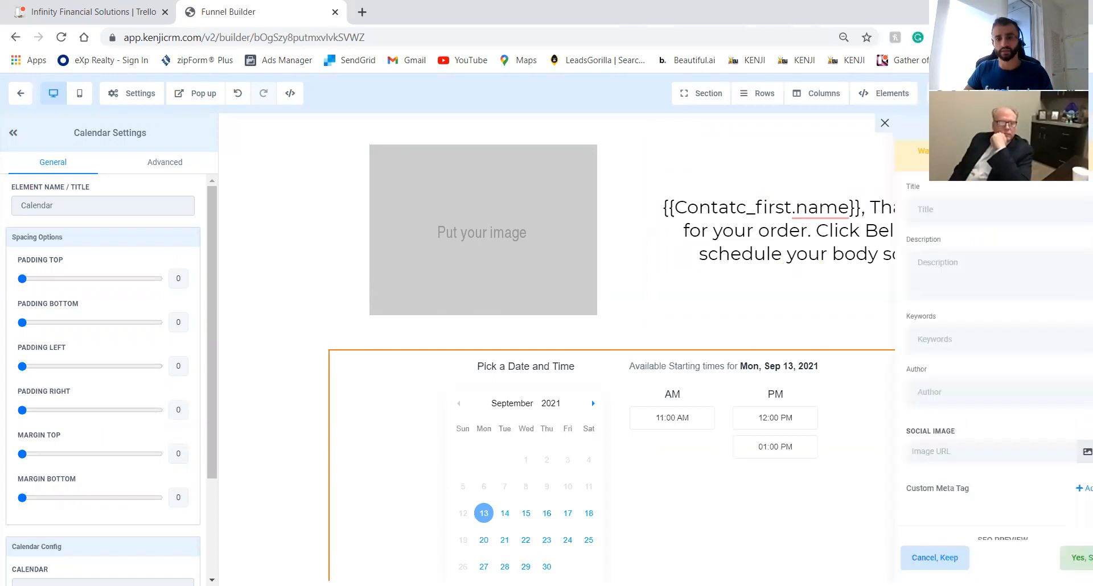
left_click(932, 208)
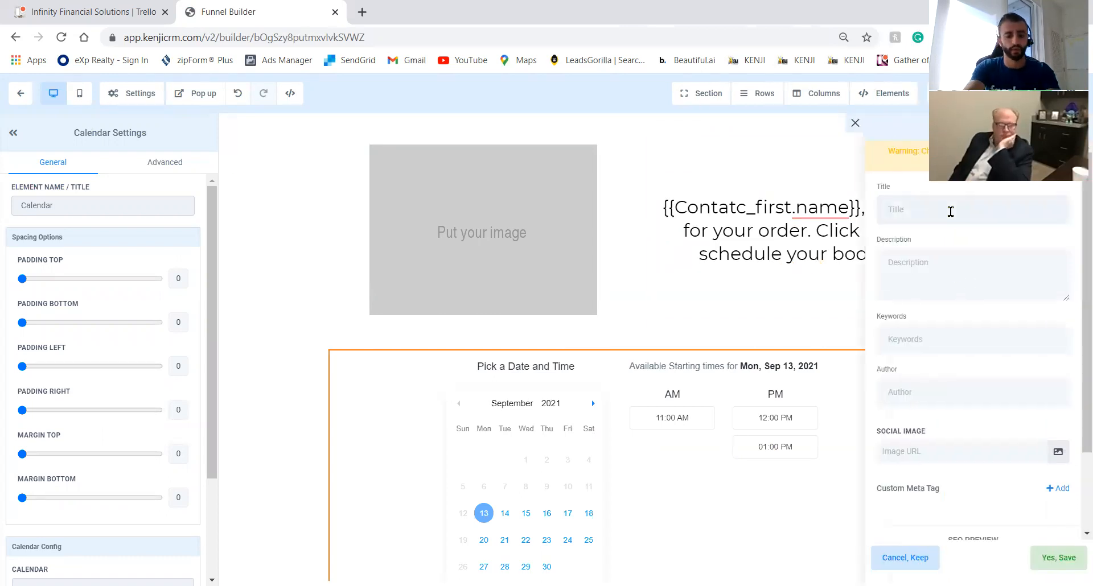
type("Confirmation page")
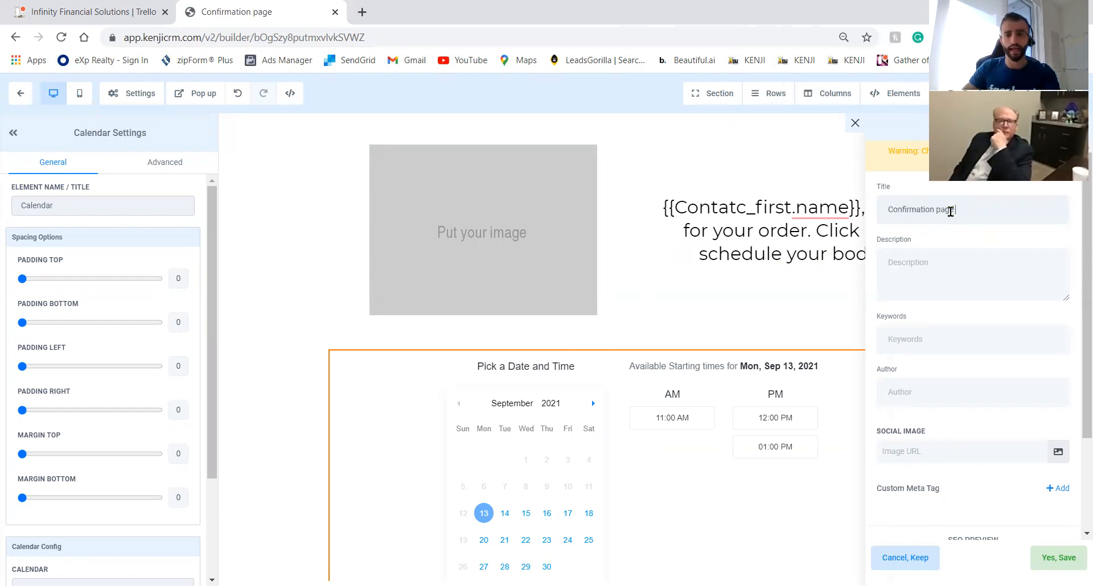
left_click(1060, 557)
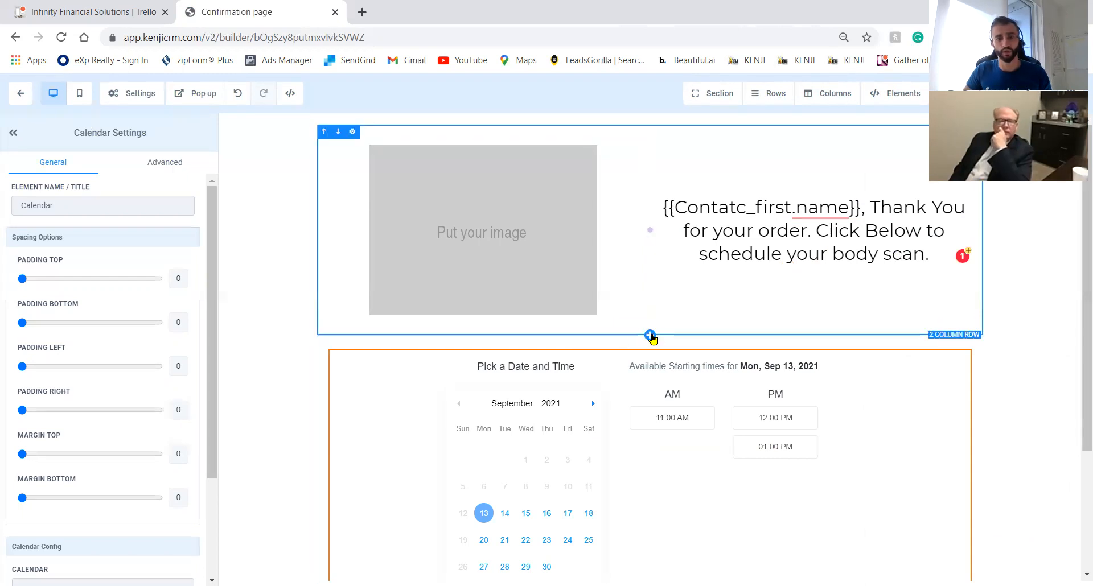
Add a 2-column row with a green Click to Sign Up button in each column.
left_click(650, 335)
left_click(1042, 187)
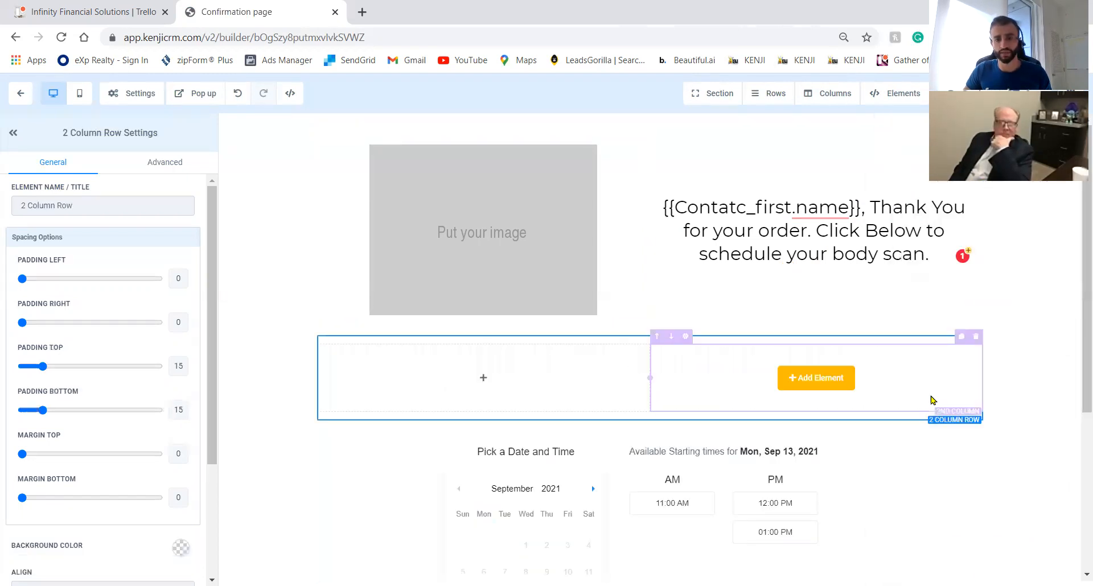
left_click(826, 386)
left_click(889, 344)
left_click(496, 386)
left_click(891, 337)
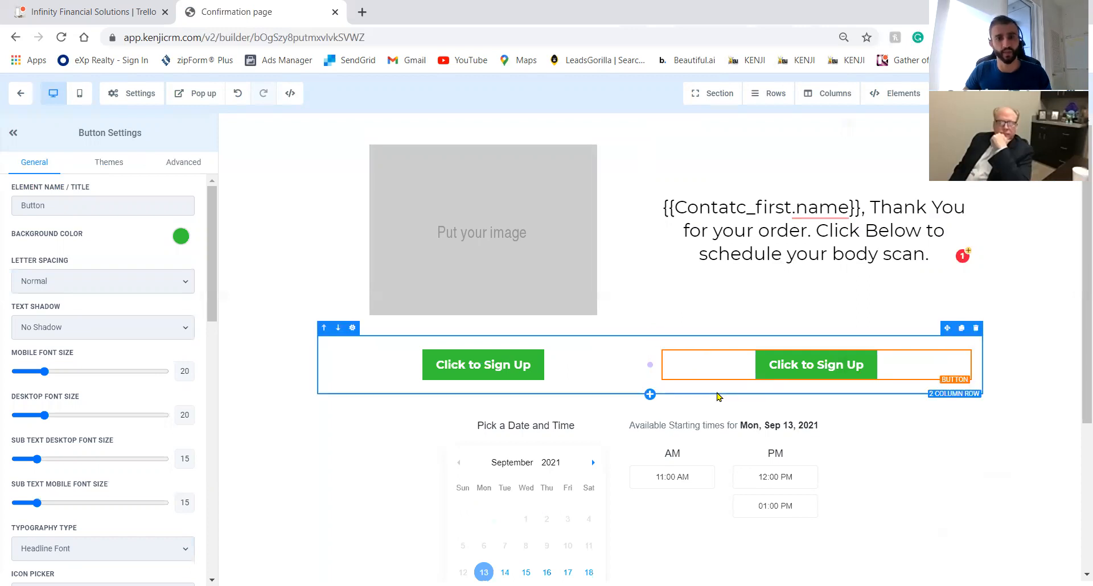
Add a Form element below the calendar, close the form picker, and delete the empty form.
scroll(716, 396, "down", 4)
left_click(621, 383)
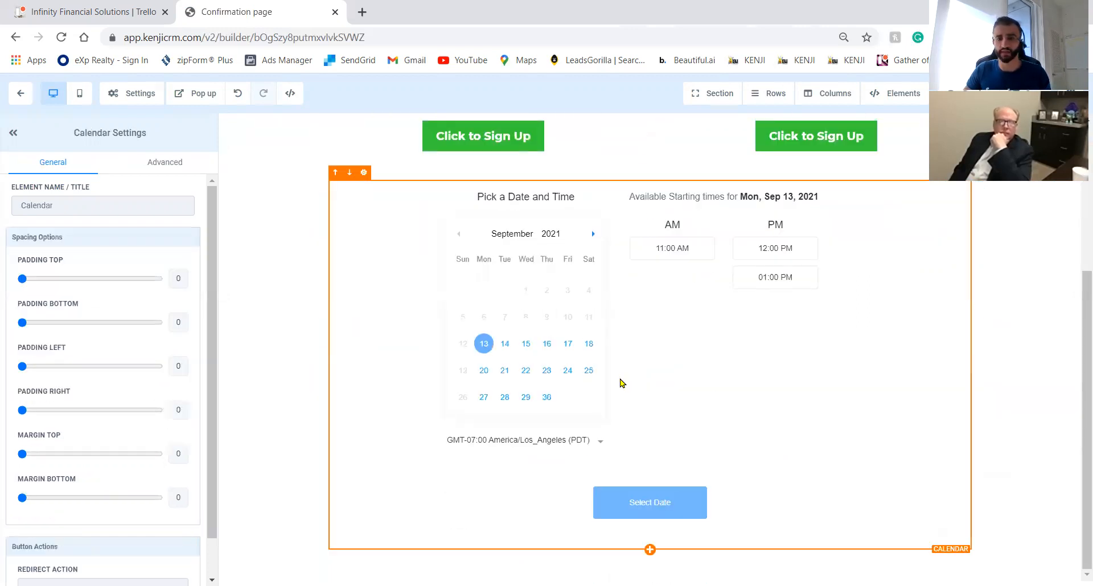
scroll(621, 383, "up", 4)
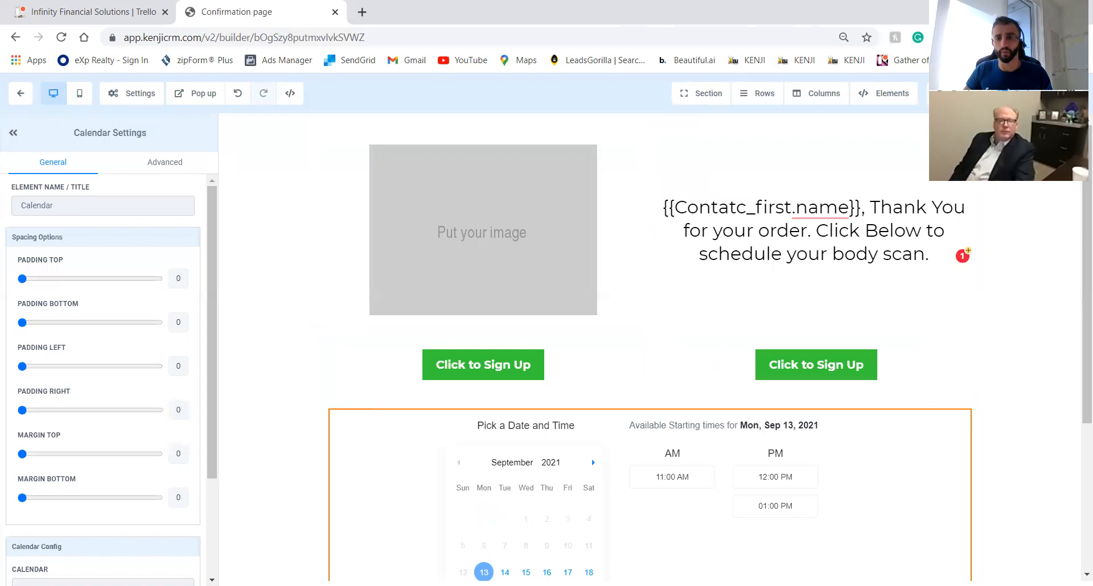
scroll(903, 274, "down", 4)
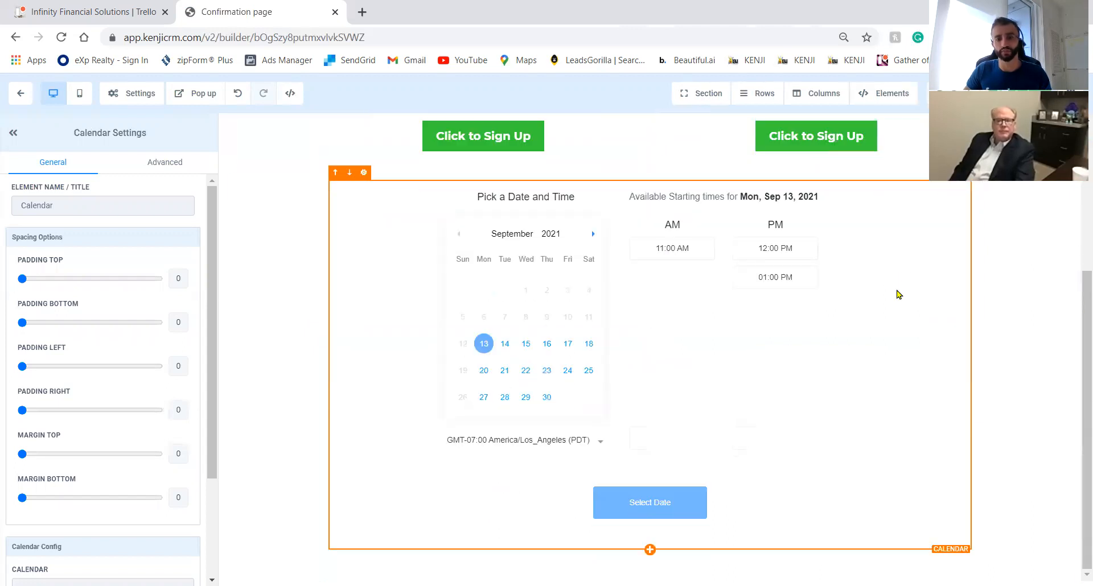
left_click(650, 550)
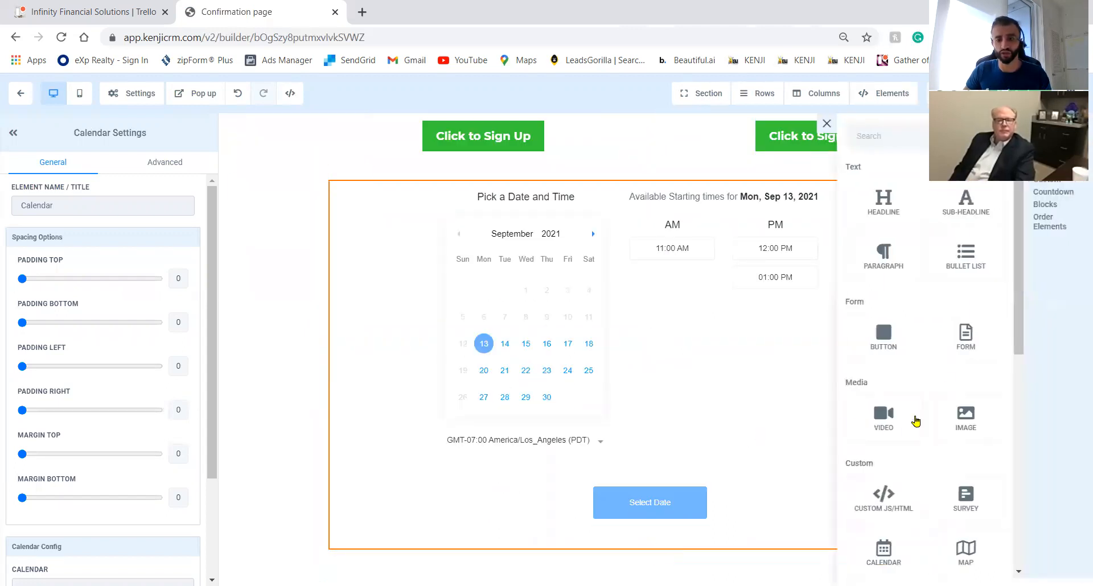
left_click(956, 341)
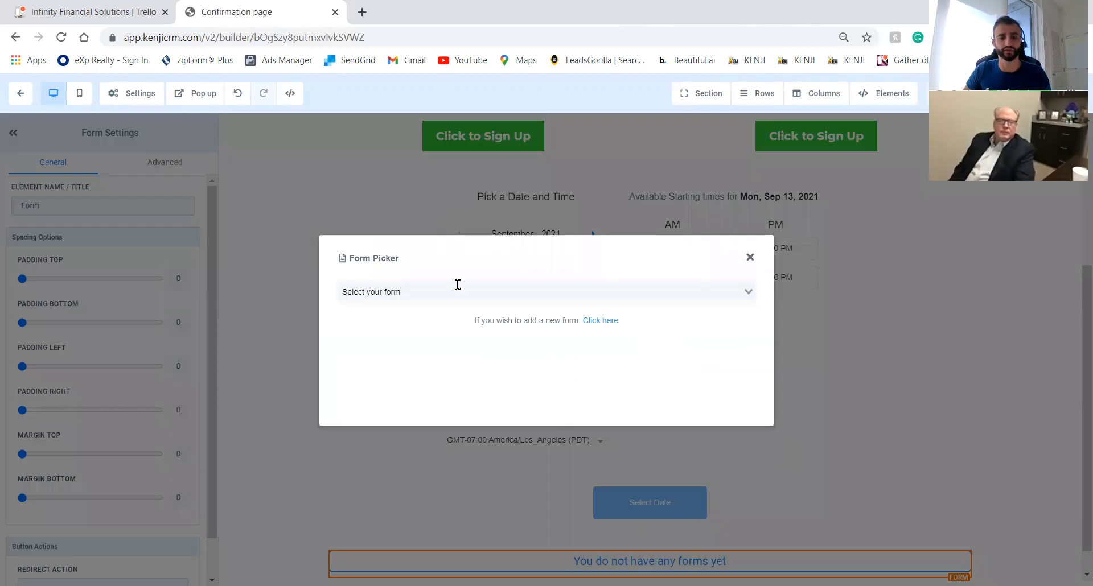
left_click(458, 292)
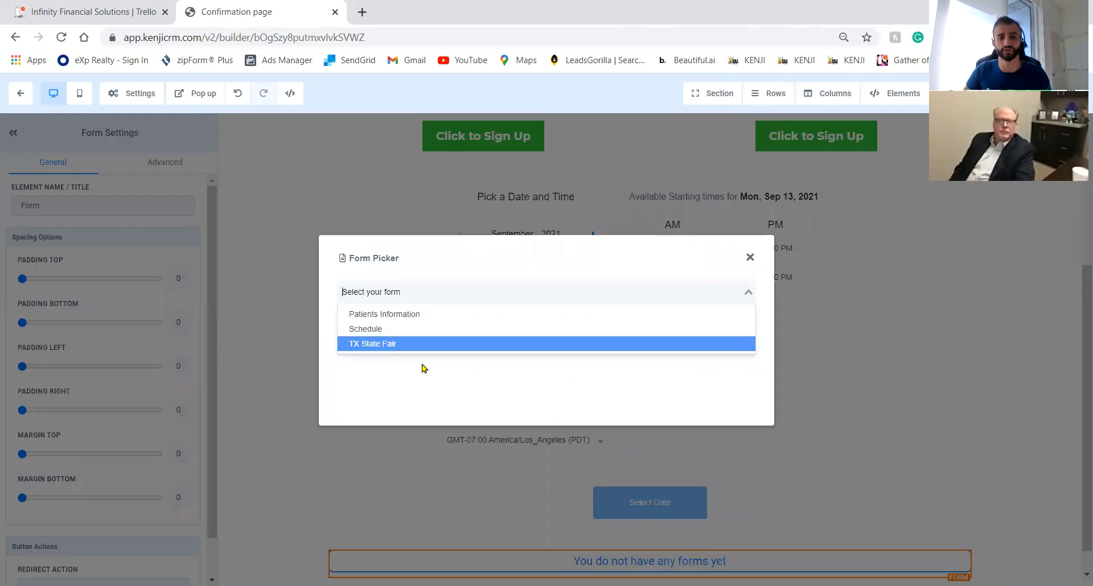
left_click(750, 257)
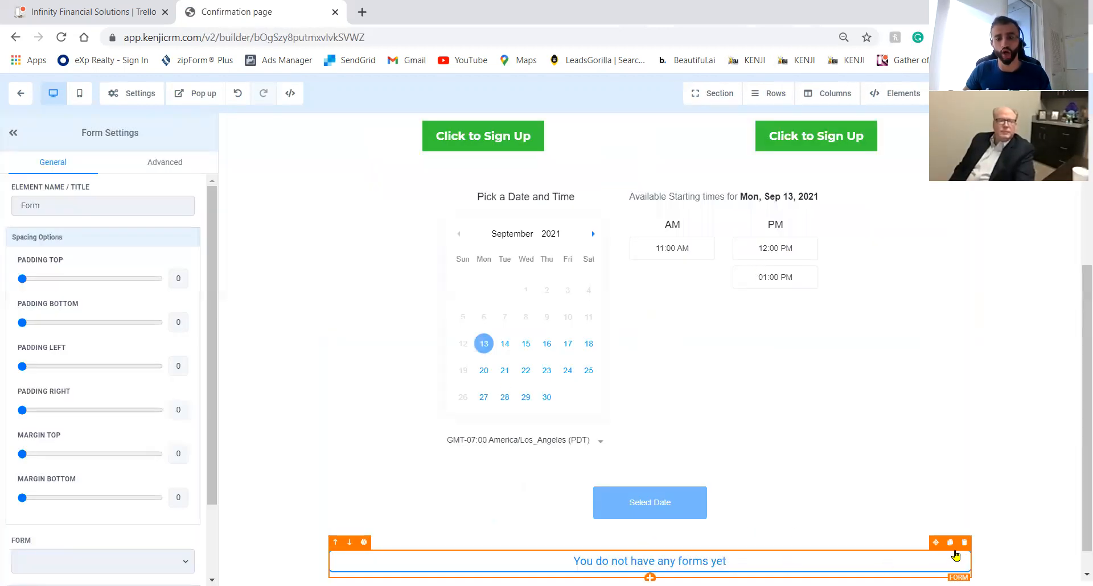
left_click(963, 539)
left_click(675, 287)
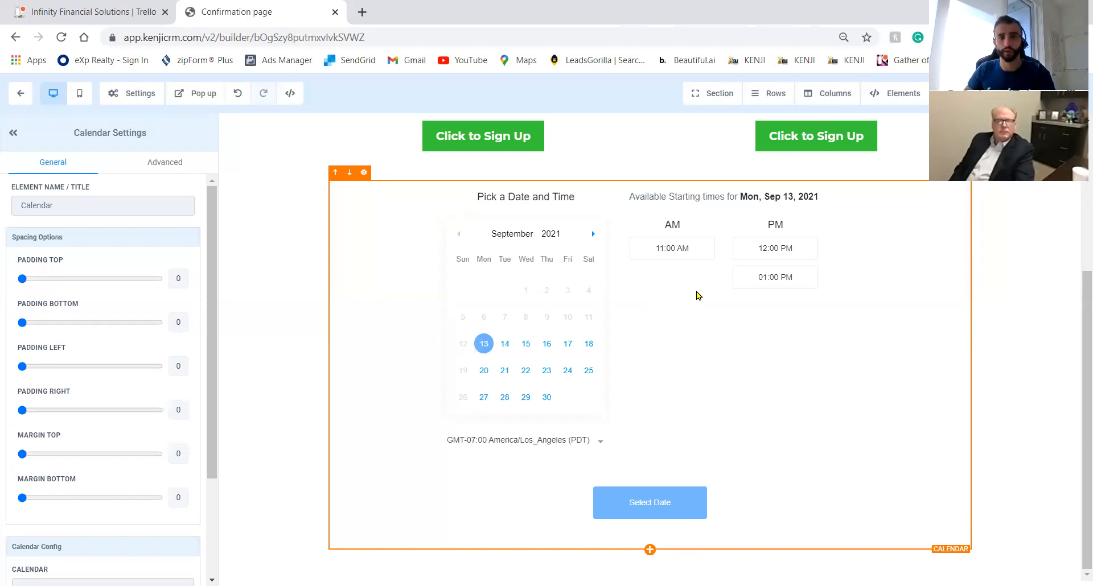
scroll(1000, 343, "up", 4)
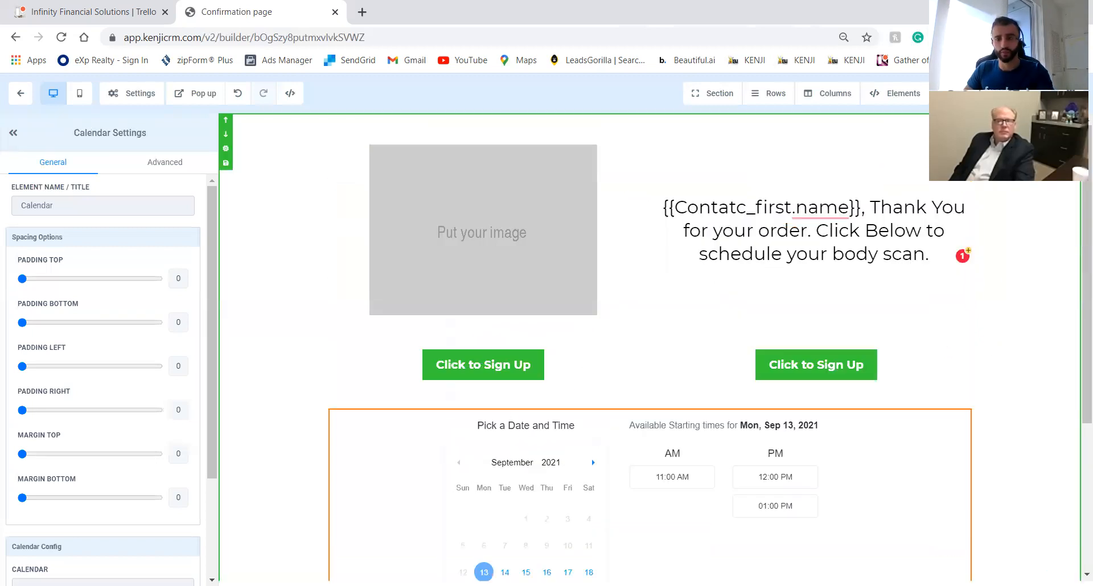
Exit the page builder past the Leave site prompt, back to the funnel steps' Thank You Page.
left_click(23, 92)
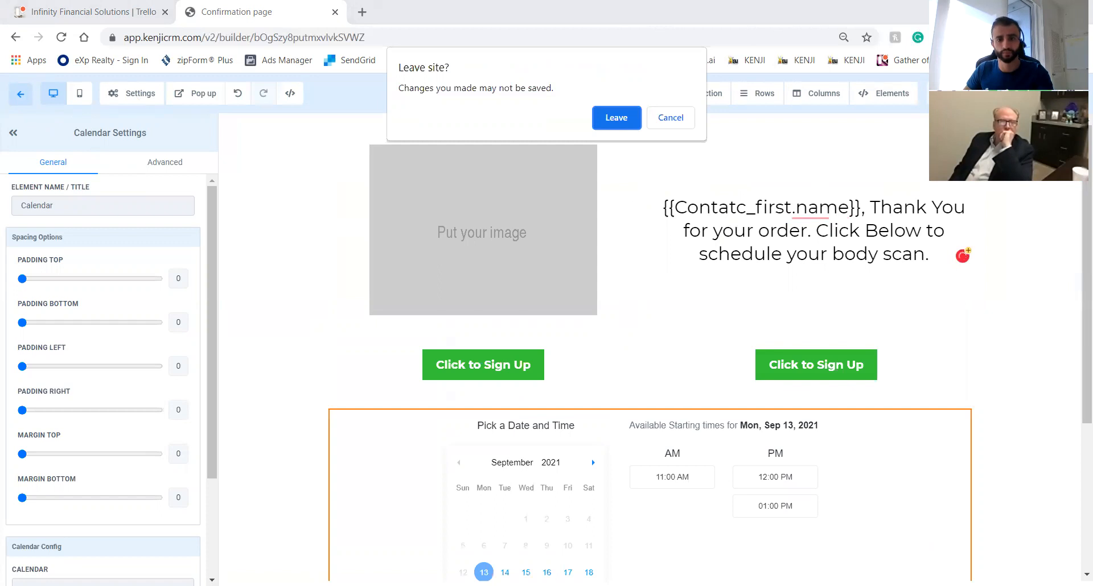
left_click(672, 119)
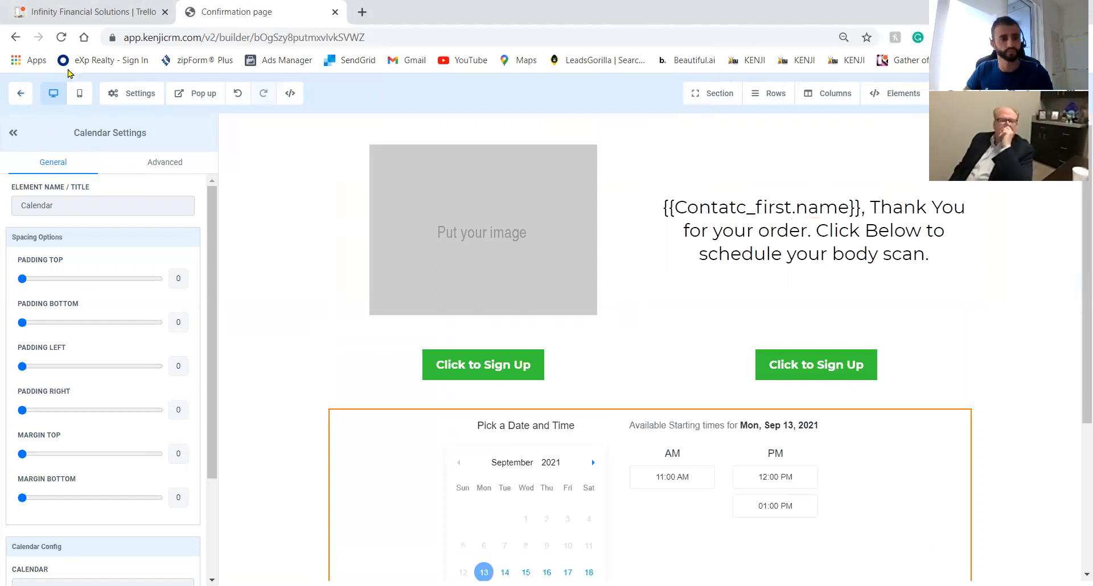
left_click(23, 93)
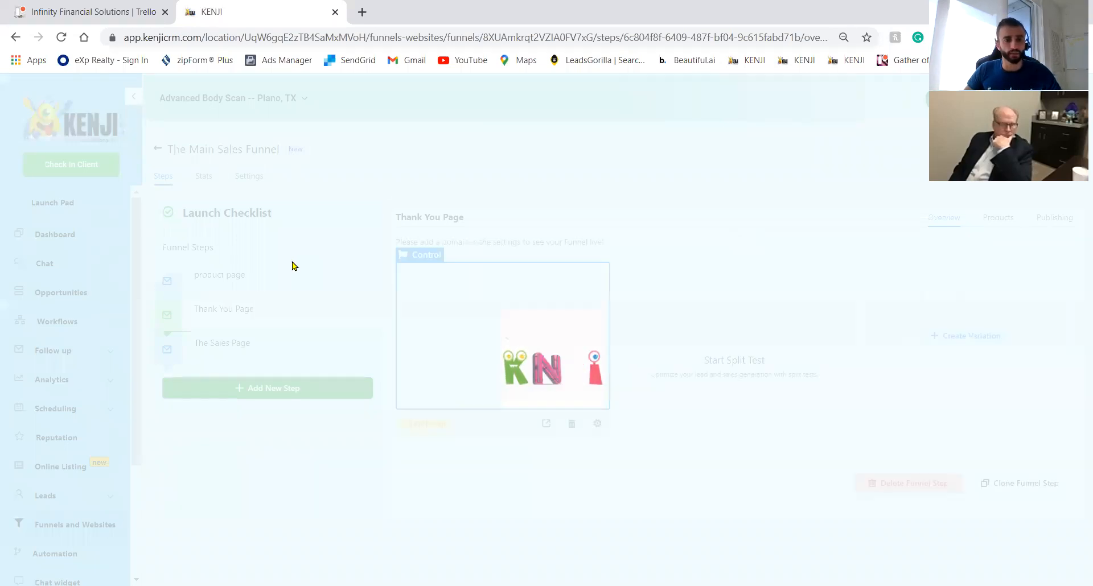
On the product page step, add a product named 'Body Scan $199' with a $199 price override.
left_click(251, 285)
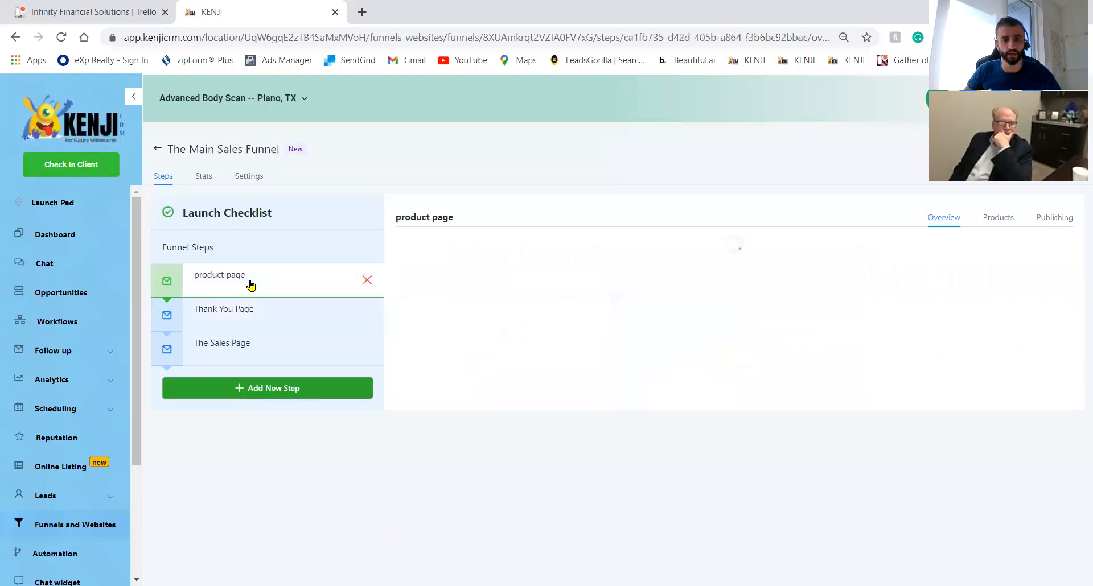
left_click(993, 219)
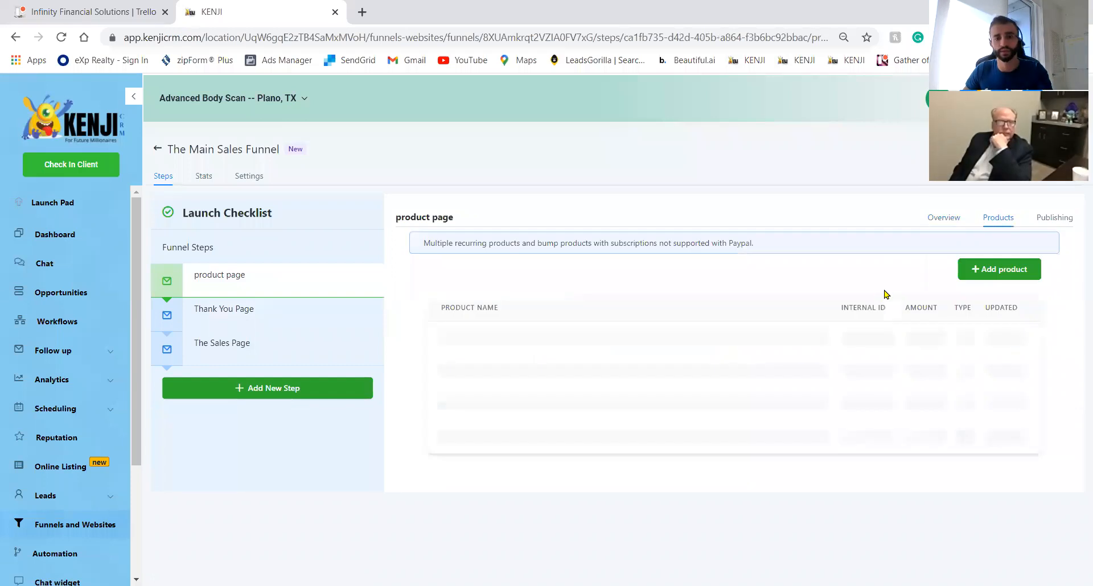
left_click(993, 277)
left_click(509, 322)
type("Body Scan $199")
left_click(567, 372)
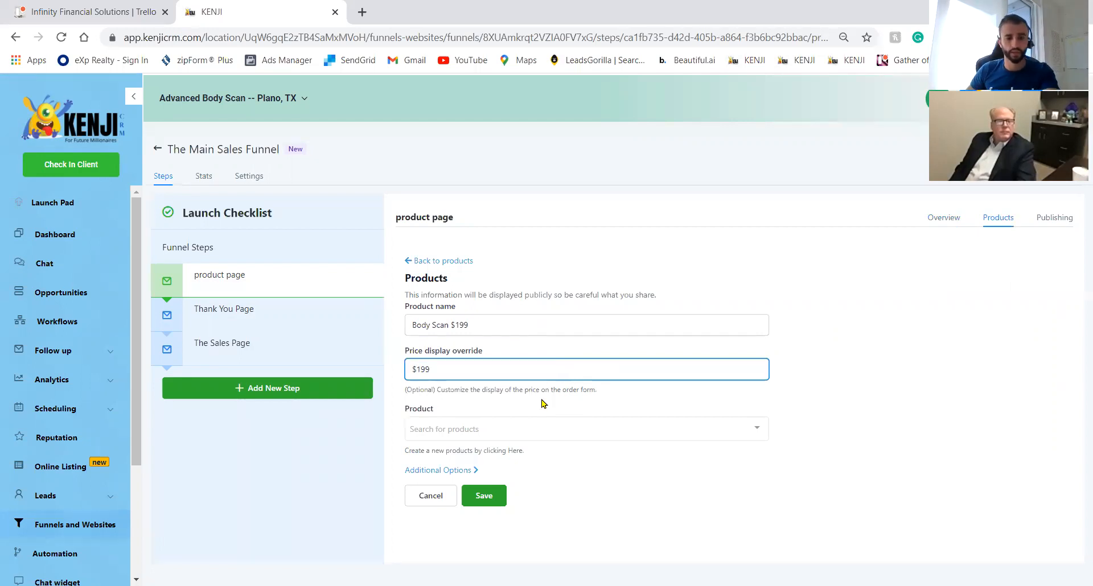
Link the Couples Heart & Lungs Scan product and price, then save the Body Scan product.
left_click(543, 436)
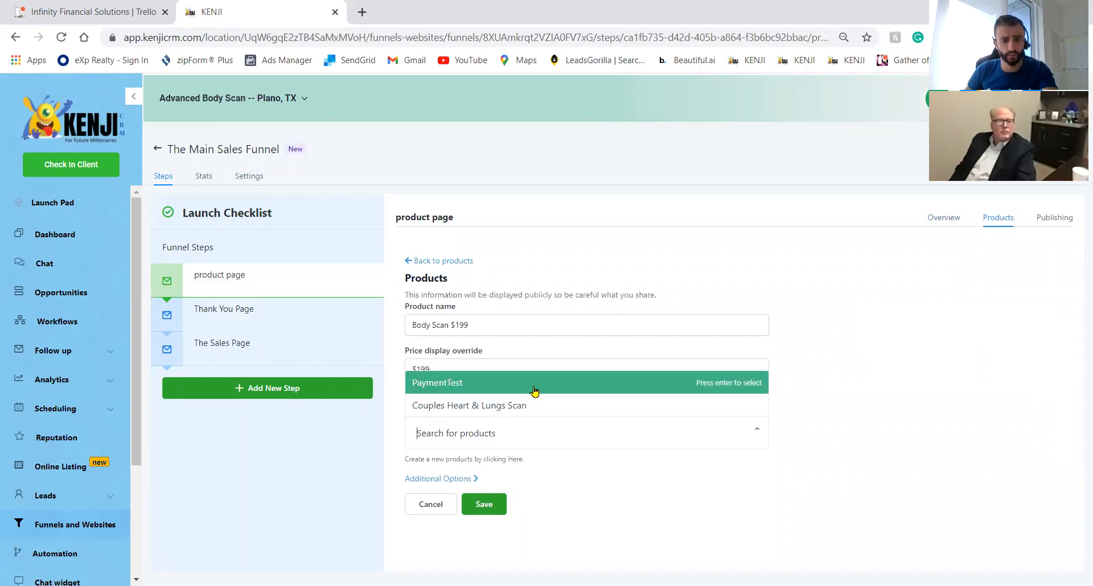
left_click(586, 486)
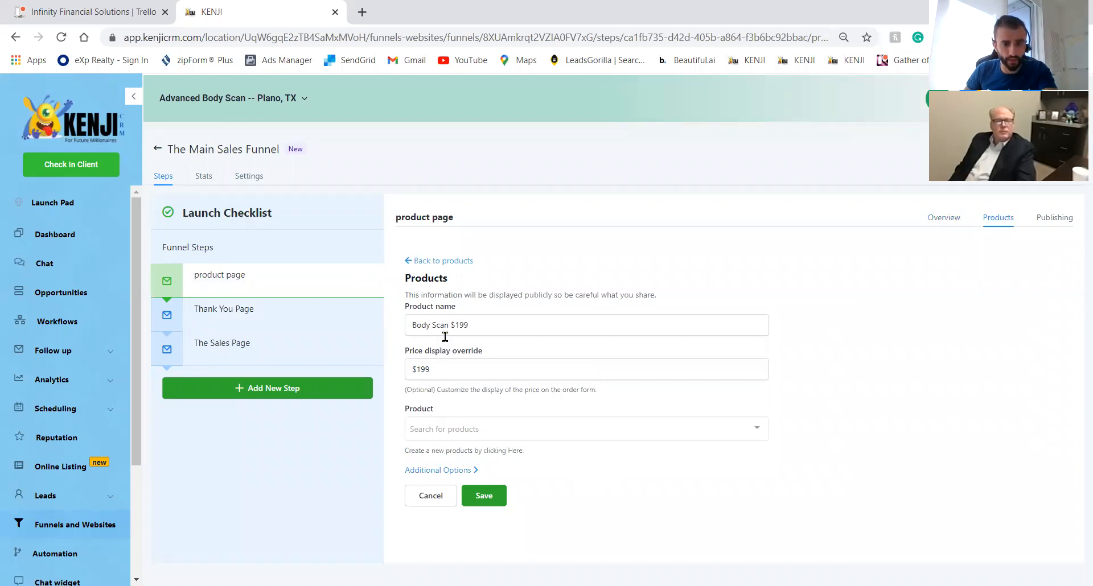
left_click(503, 429)
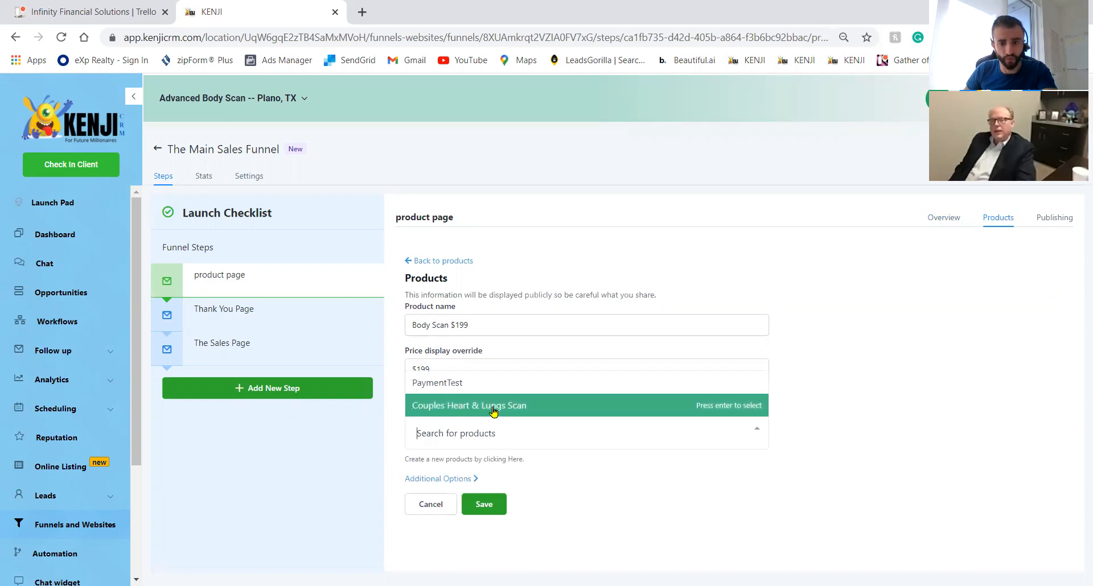
left_click(491, 407)
left_click(533, 489)
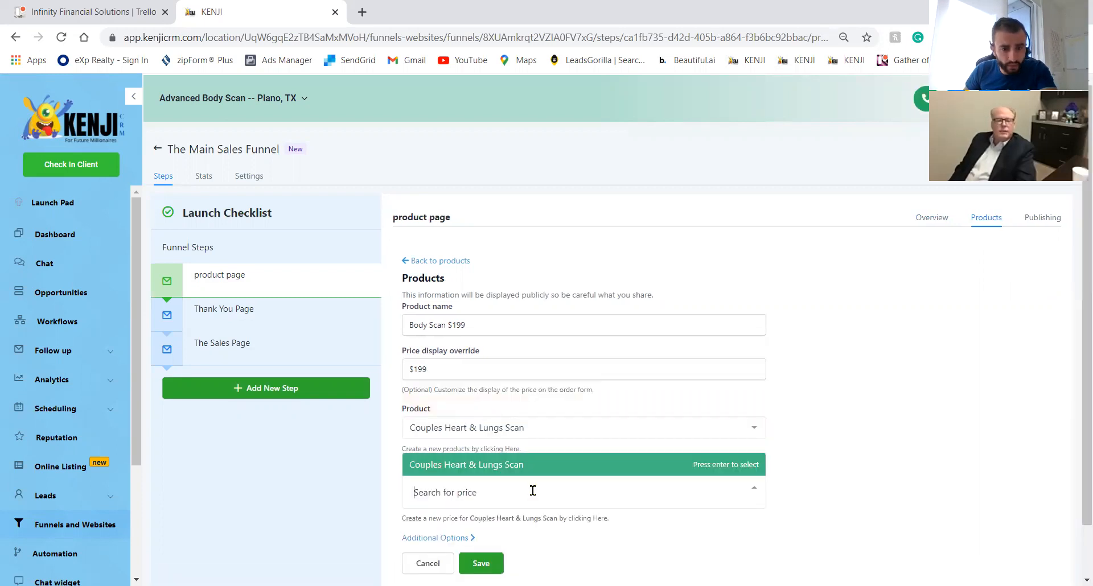
left_click(500, 469)
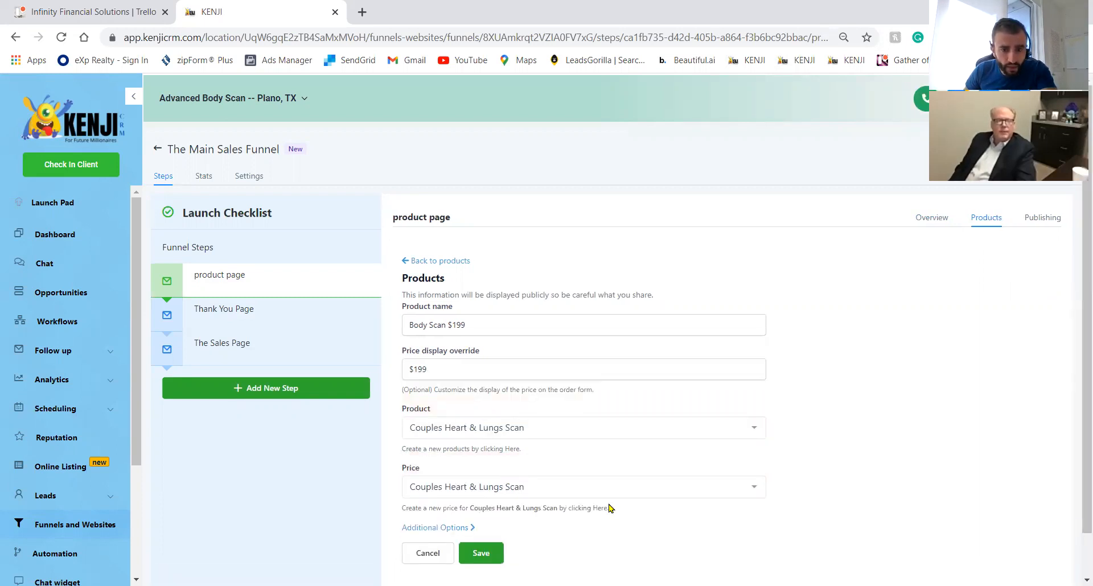
left_click(503, 422)
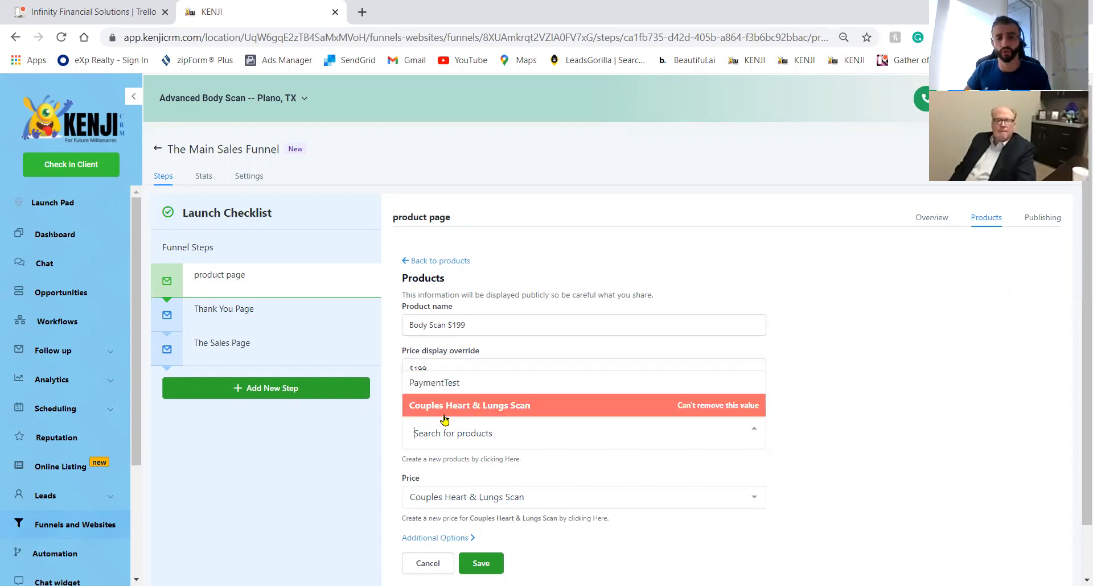
left_click(464, 417)
left_click(483, 562)
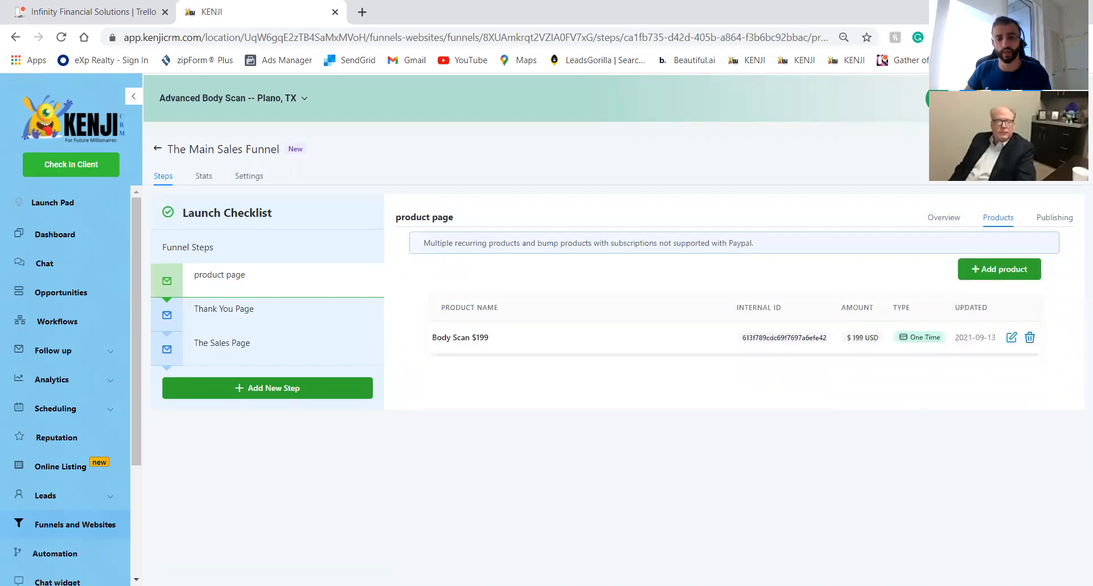
Select the product page step and open its 'Buy your body scan NOW!' page in the Funnel Builder.
left_click_drag(734, 334, 941, 378)
left_click(888, 415)
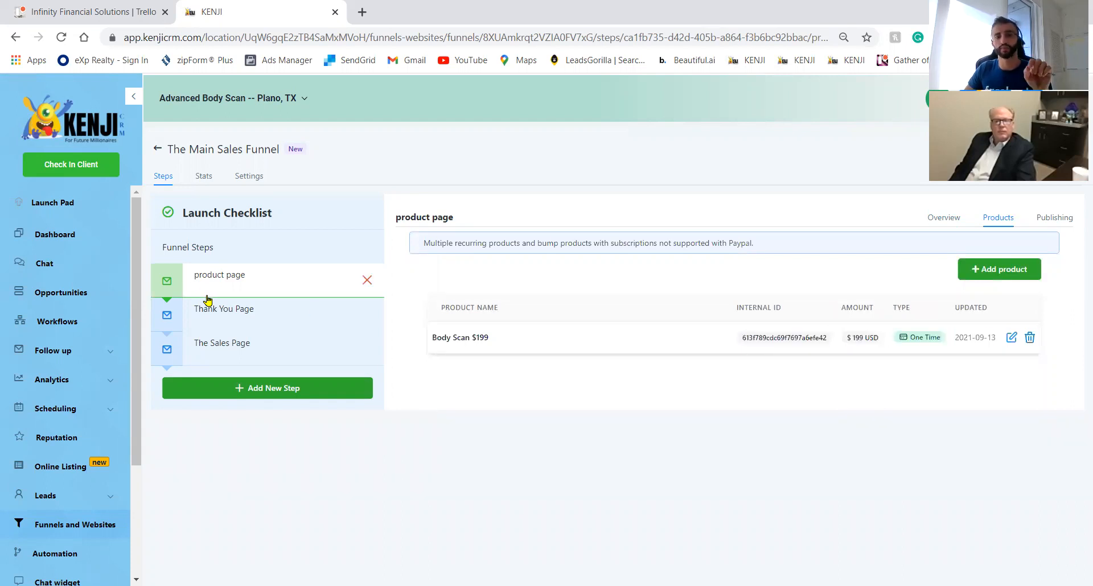
left_click(256, 286)
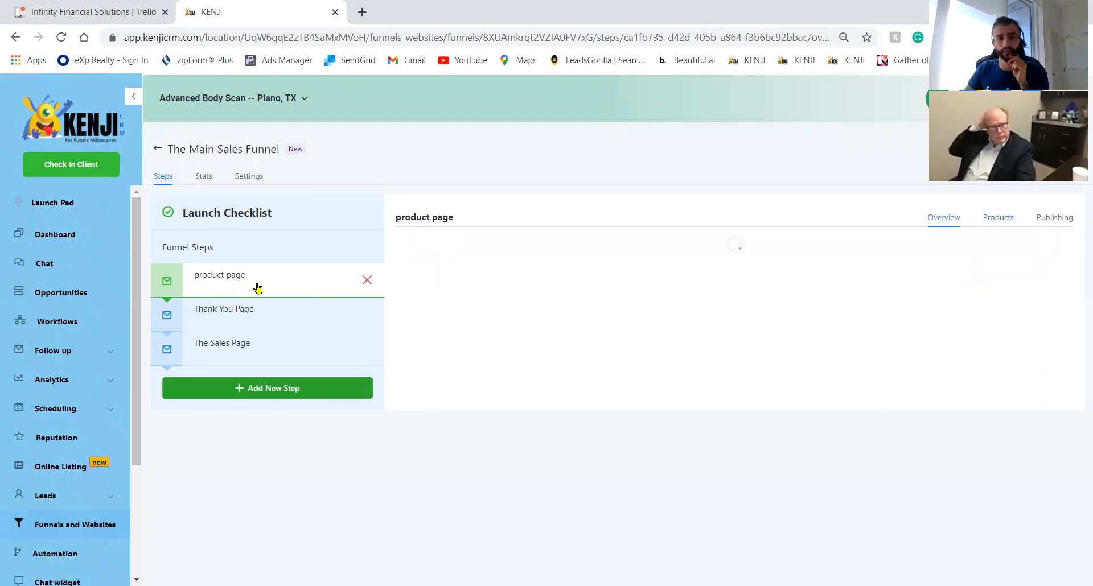
left_click(268, 324)
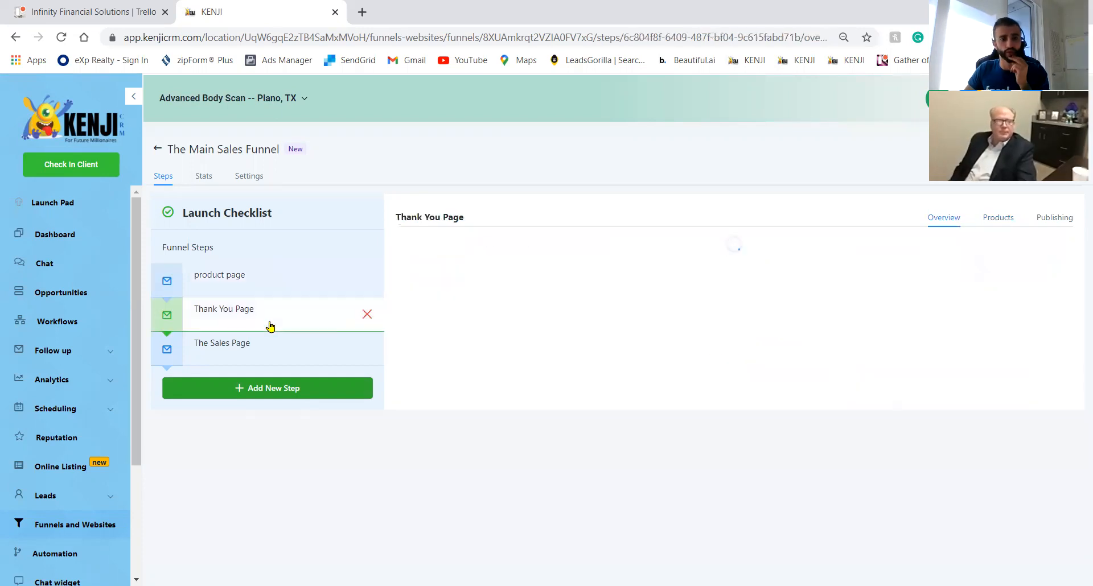
left_click(263, 292)
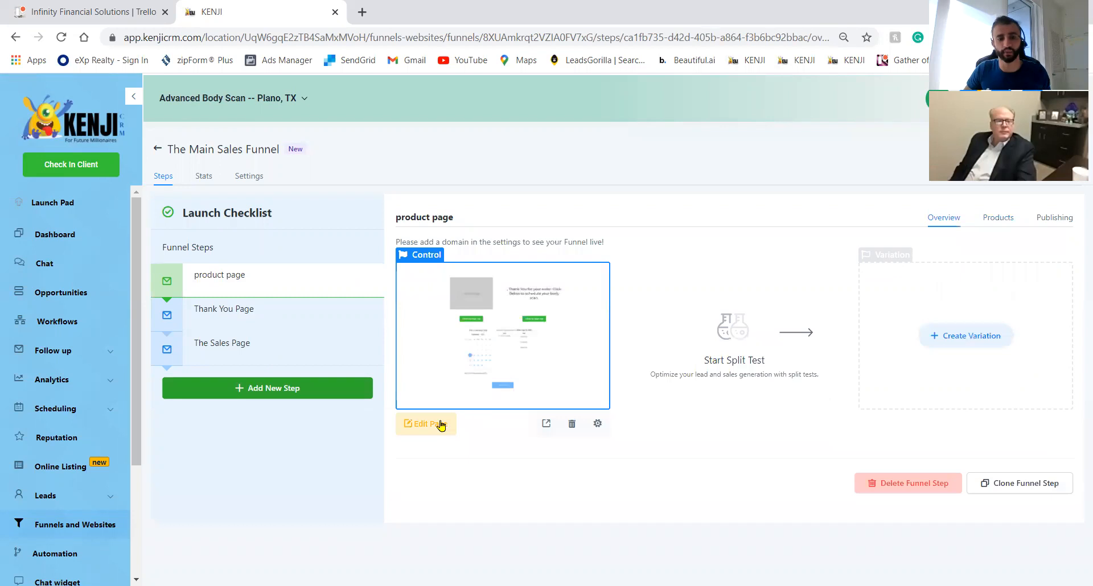
left_click(437, 426)
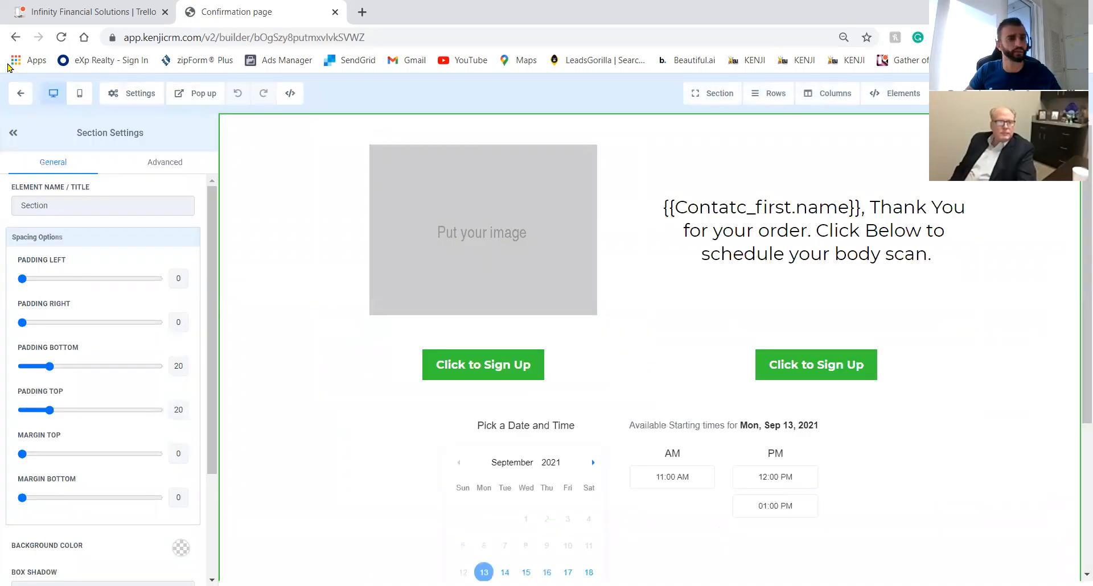
left_click(19, 93)
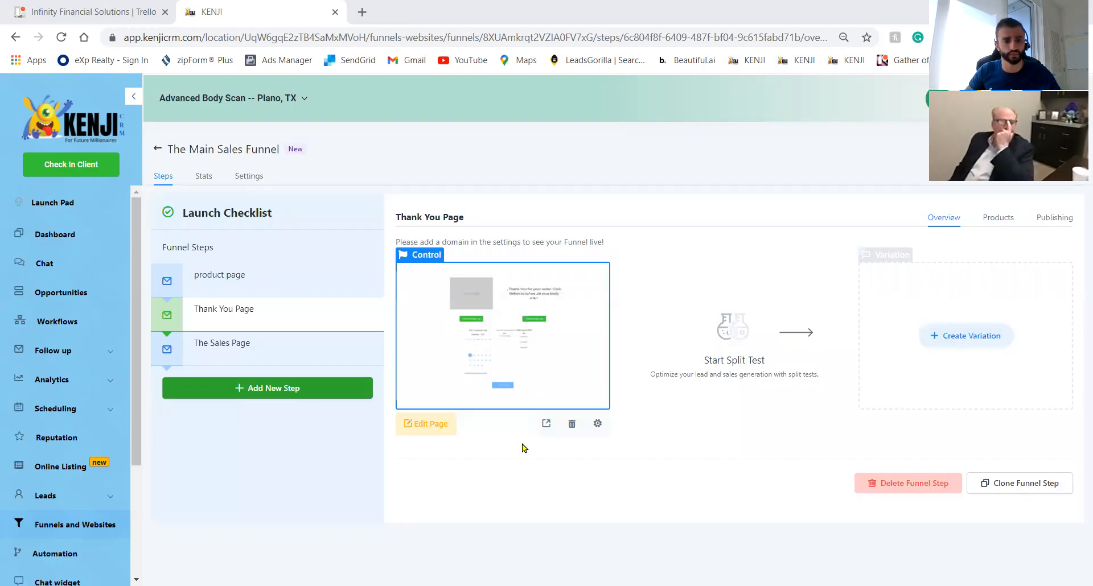
left_click(221, 279)
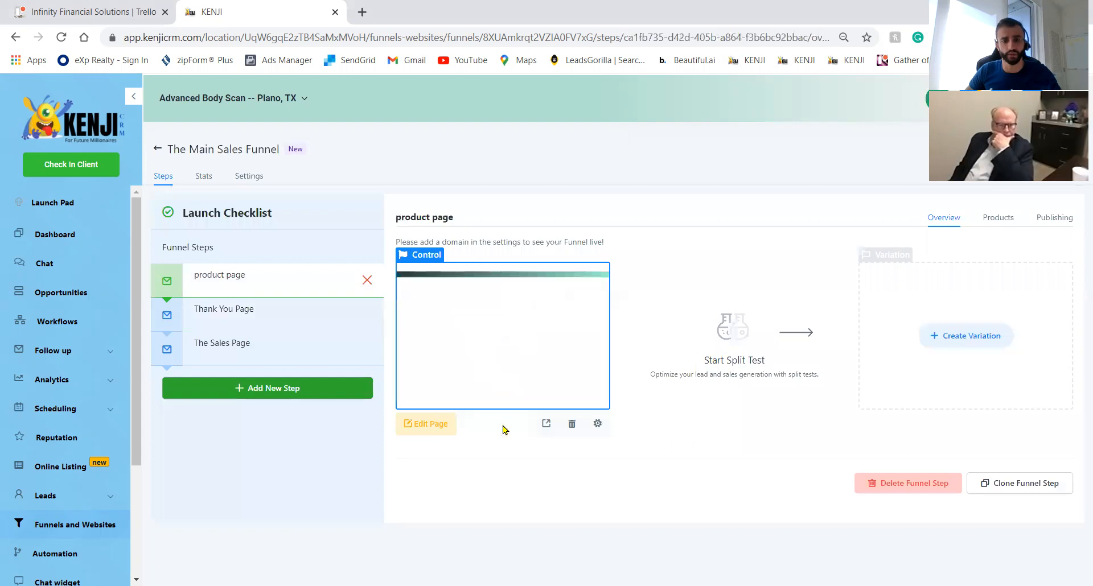
left_click(425, 430)
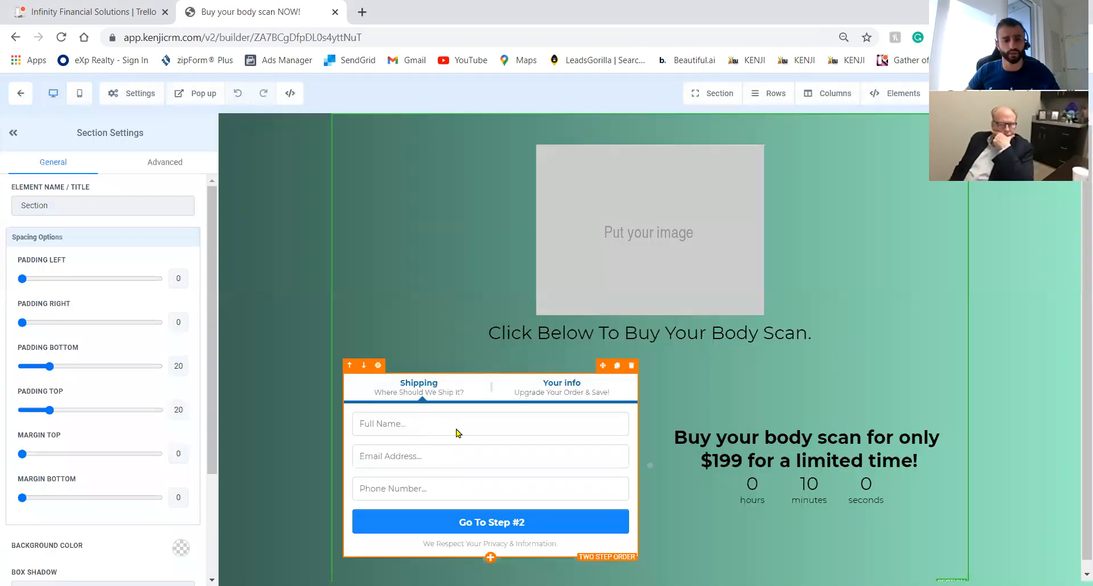
Check the Two Step Order form's Sale Actions, then leave the builder for the product page overview.
left_click(456, 433)
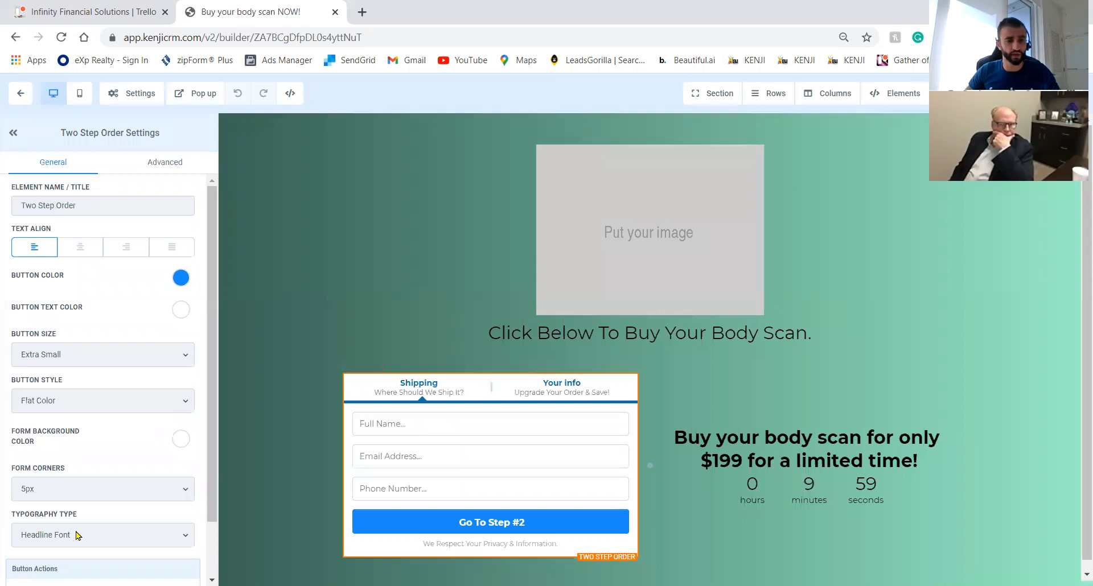
scroll(116, 555, "down", 1)
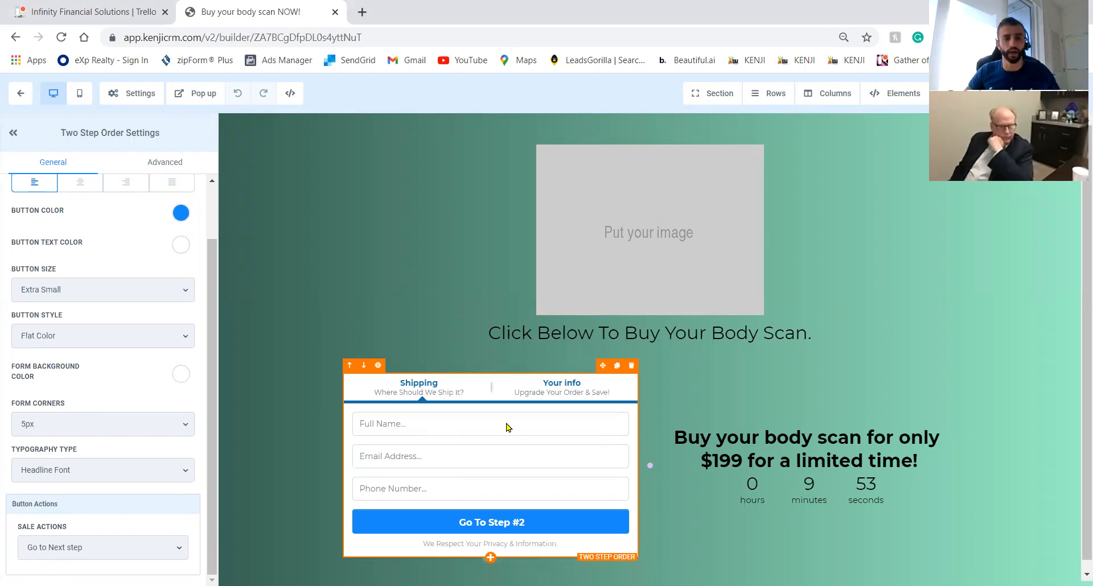
left_click(22, 93)
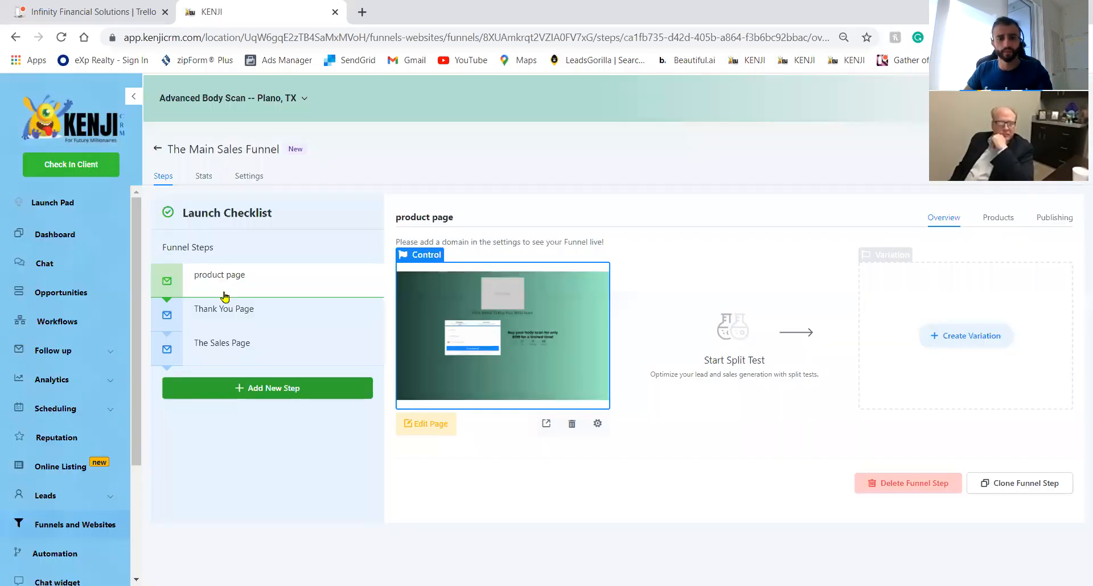
Preview the product page in a new tab.
left_click(249, 318)
left_click(246, 283)
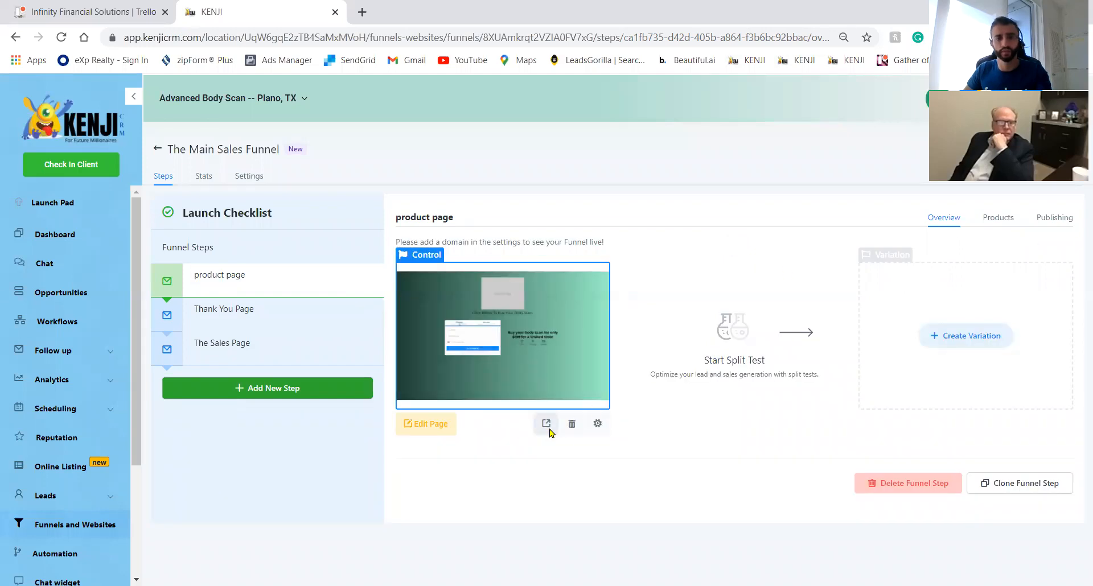
left_click(547, 424)
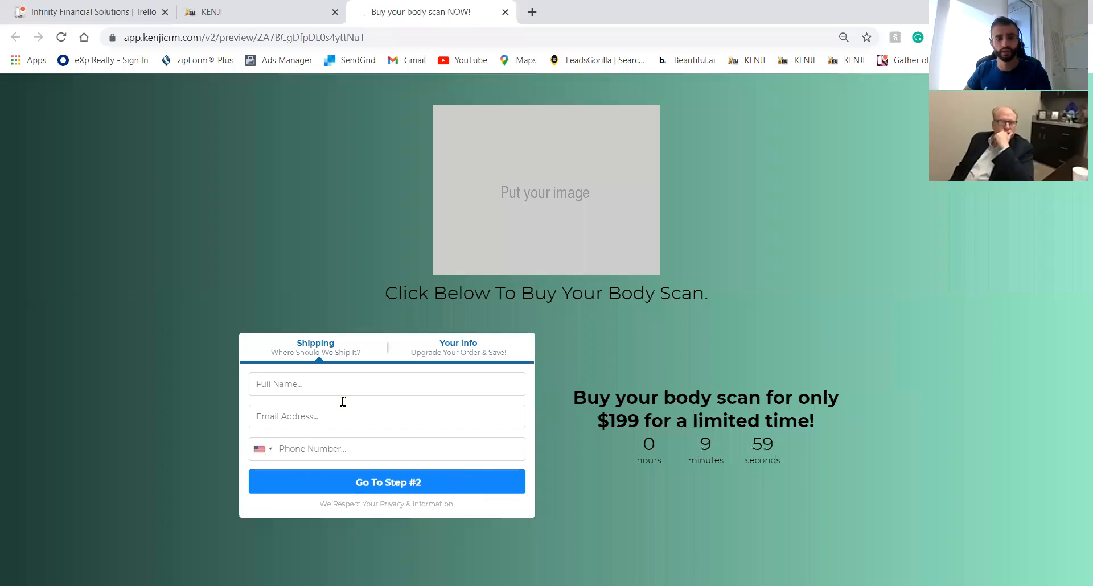
Place a test order for Body Scan $199: autofill name and phone, enter an e-mail, pick a saved card.
left_click(349, 383)
left_click(345, 233)
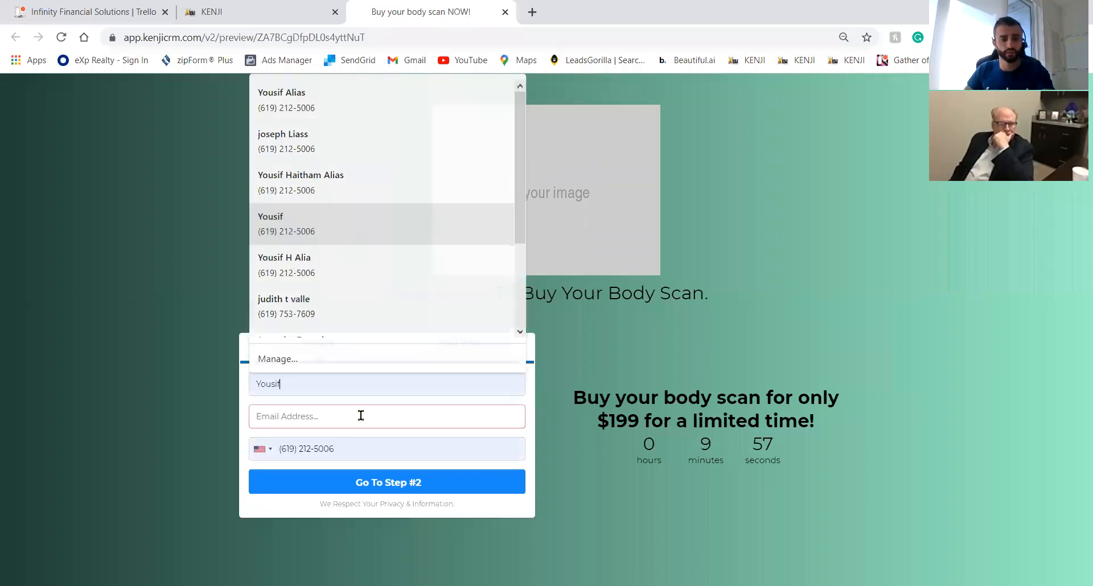
left_click(361, 415)
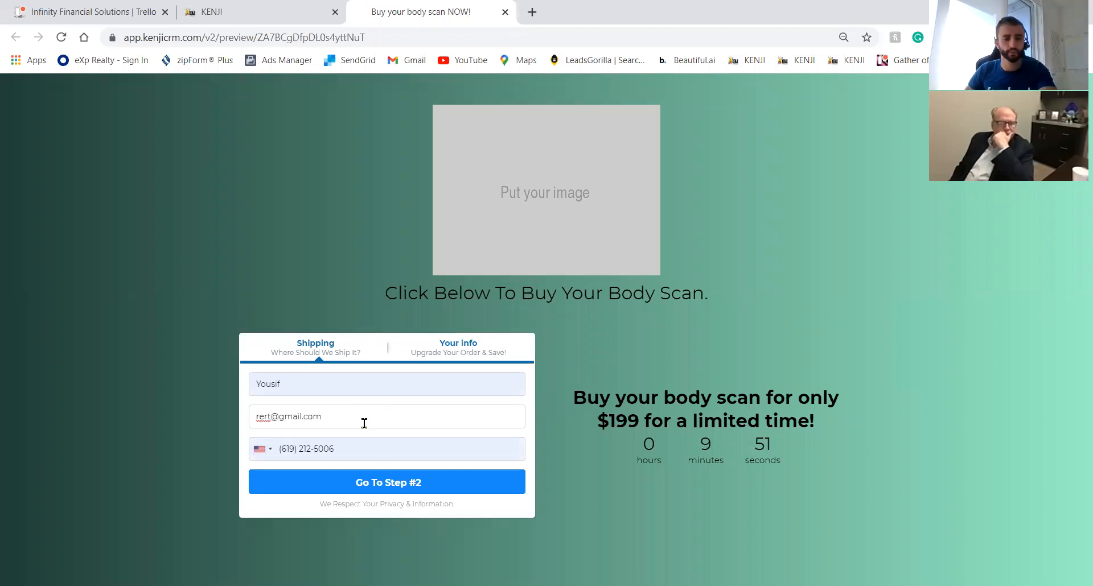
left_click(388, 483)
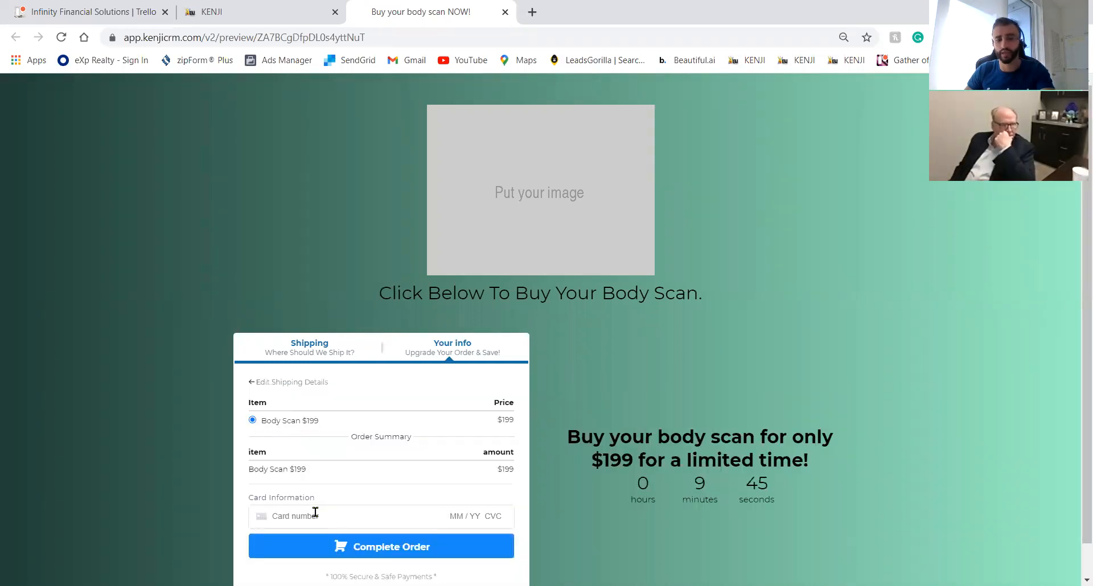
left_click(294, 513)
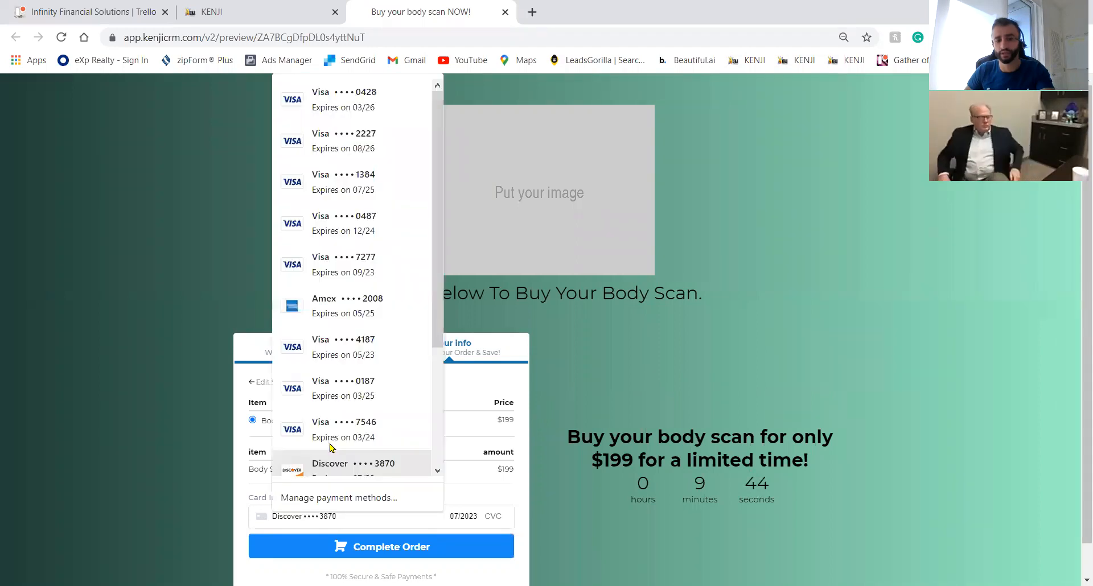
left_click(331, 433)
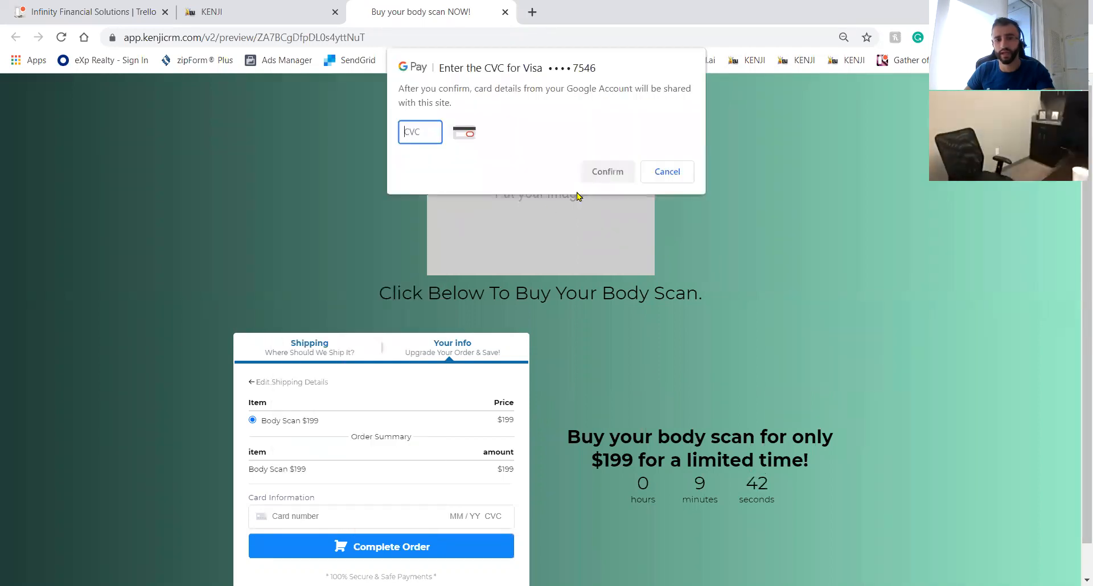
left_click(671, 176)
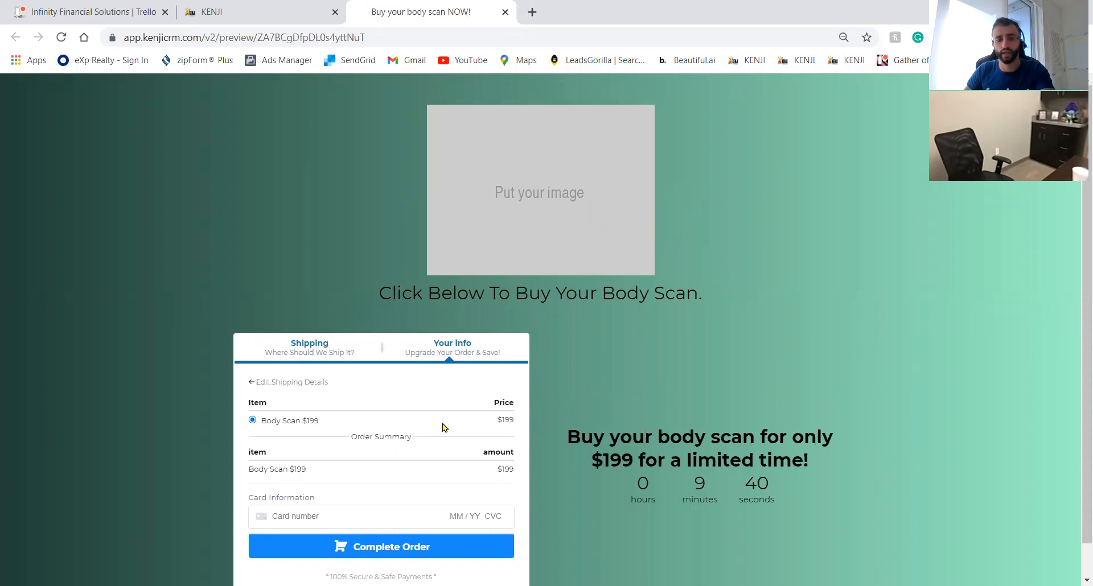
scroll(445, 427, "down", 1)
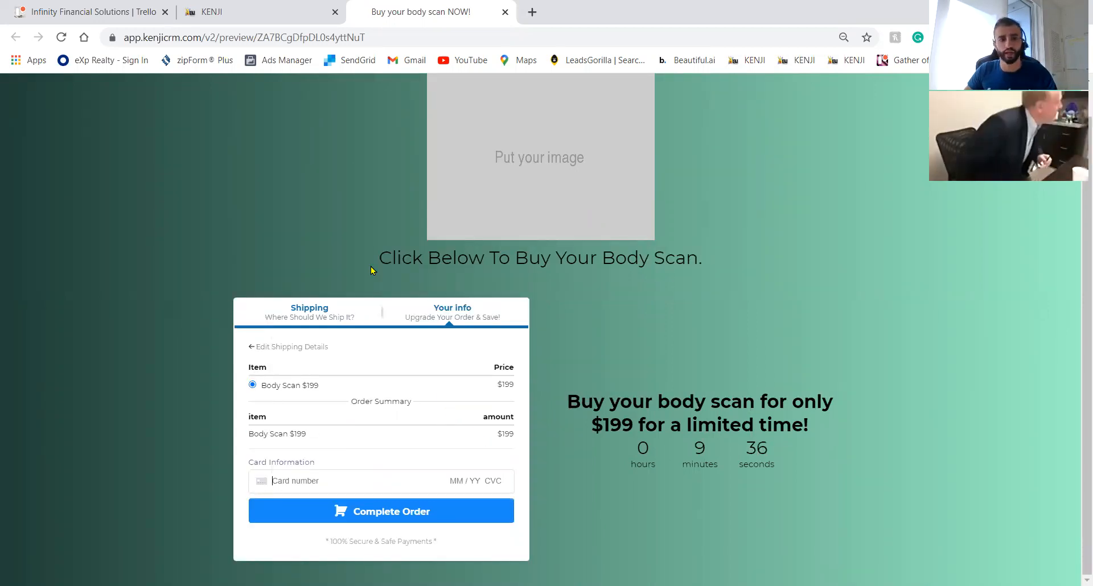
Back in the funnel editor, preview the Thank You Page in a new tab.
key("ctrl+shift+Tab")
left_click(231, 308)
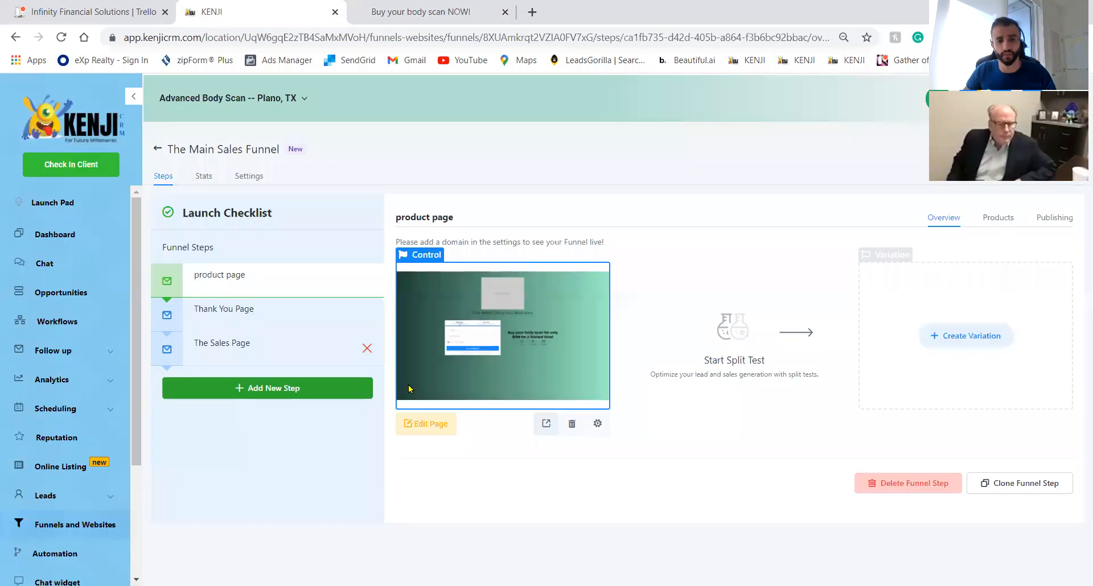
left_click(445, 414)
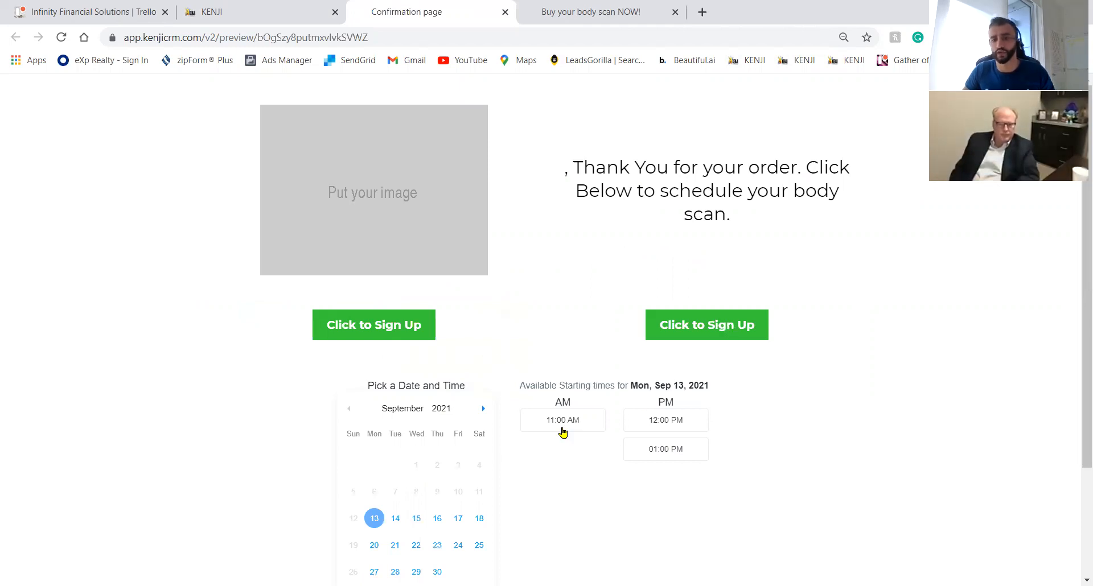
Book the Wed Sep 15, 2021 08:00 AM slot, check the booking form, and return to the editor.
left_click(415, 519)
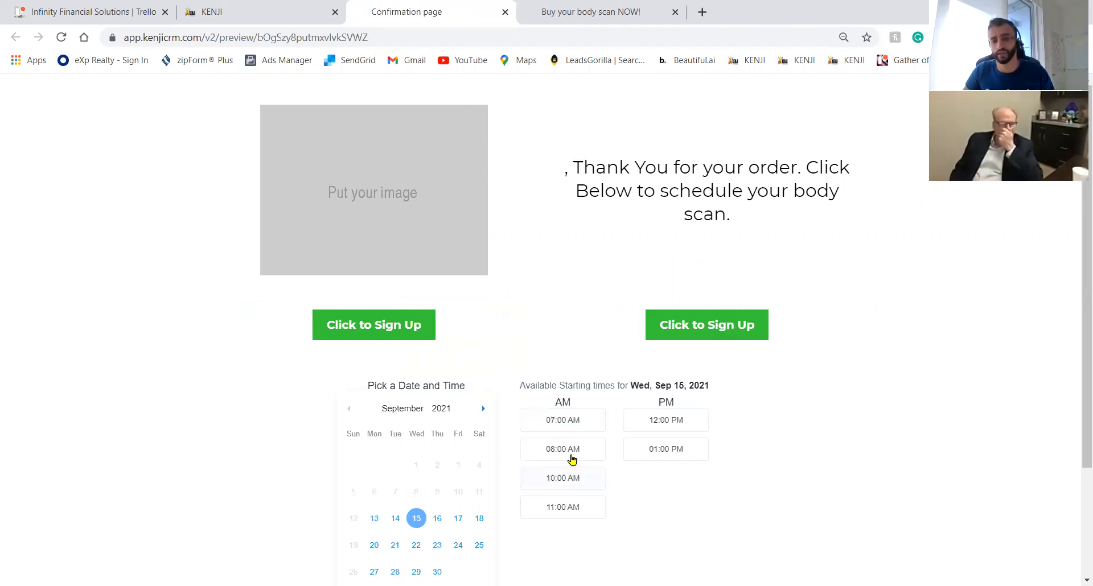
left_click(562, 449)
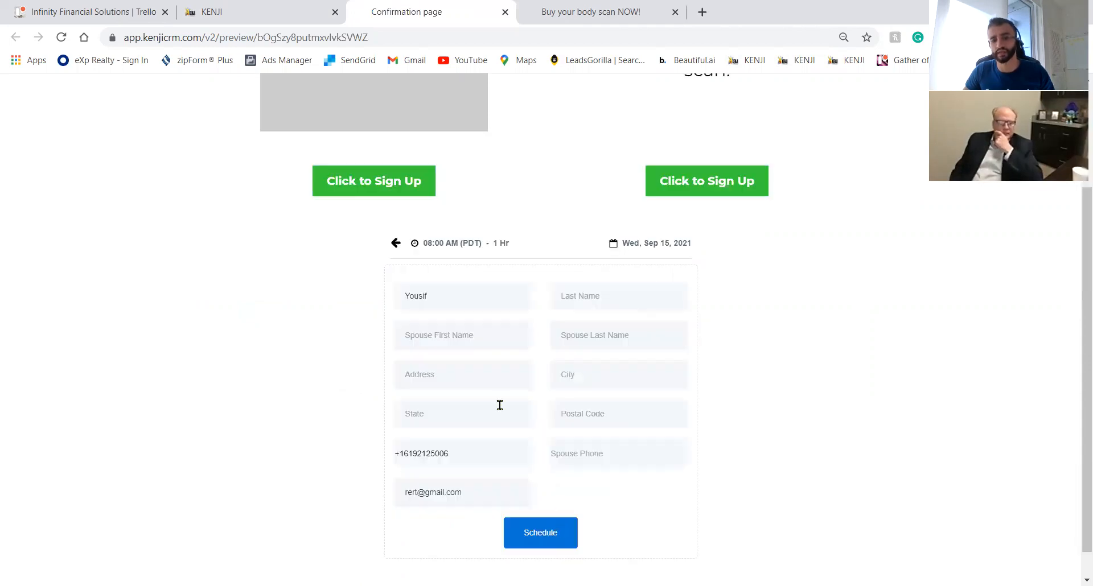
left_click(455, 300)
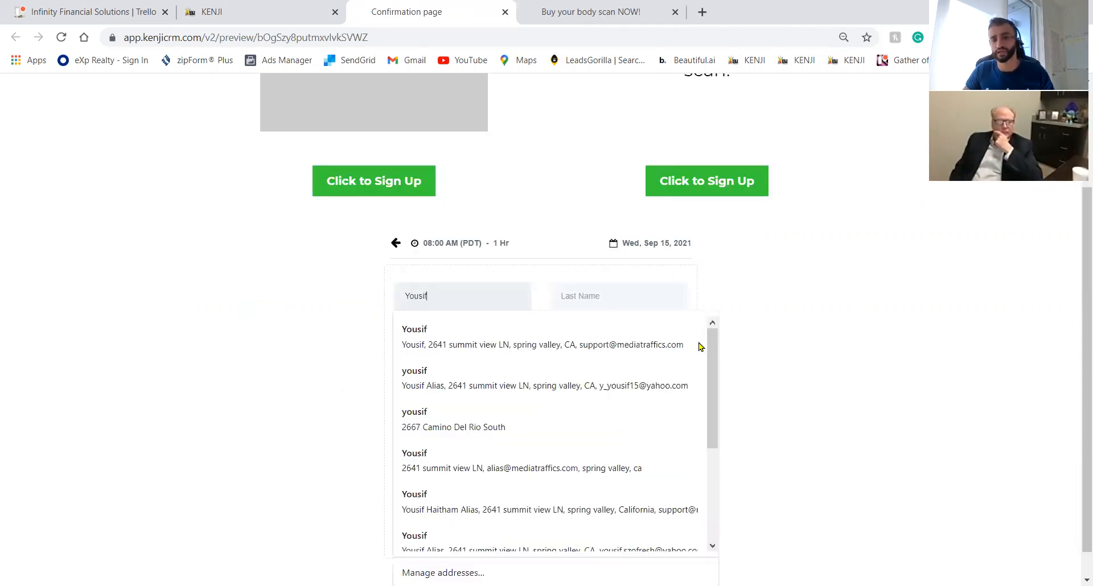
left_click(731, 359)
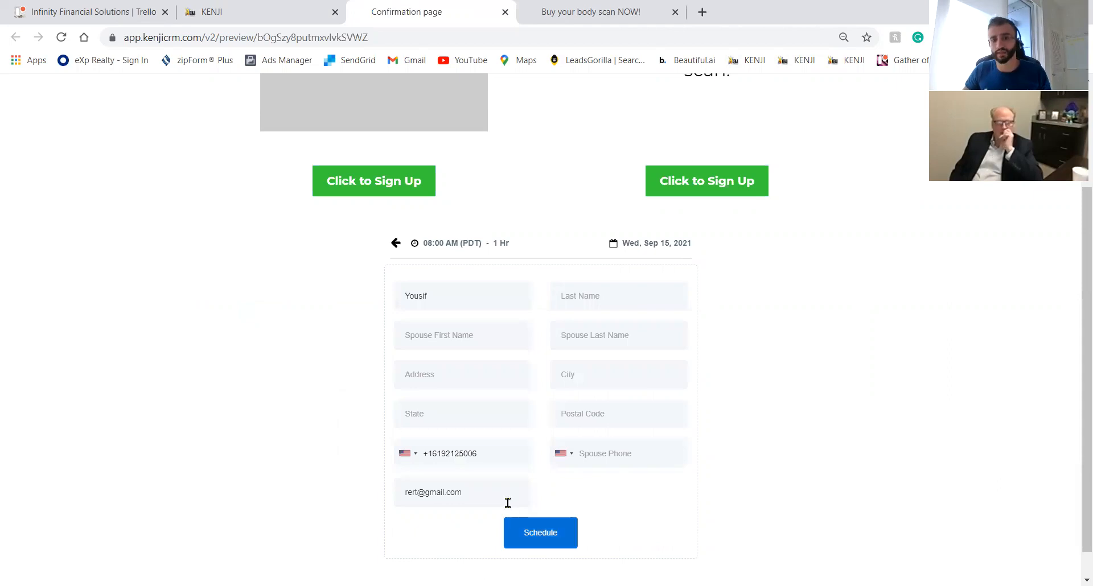
left_click(295, 4)
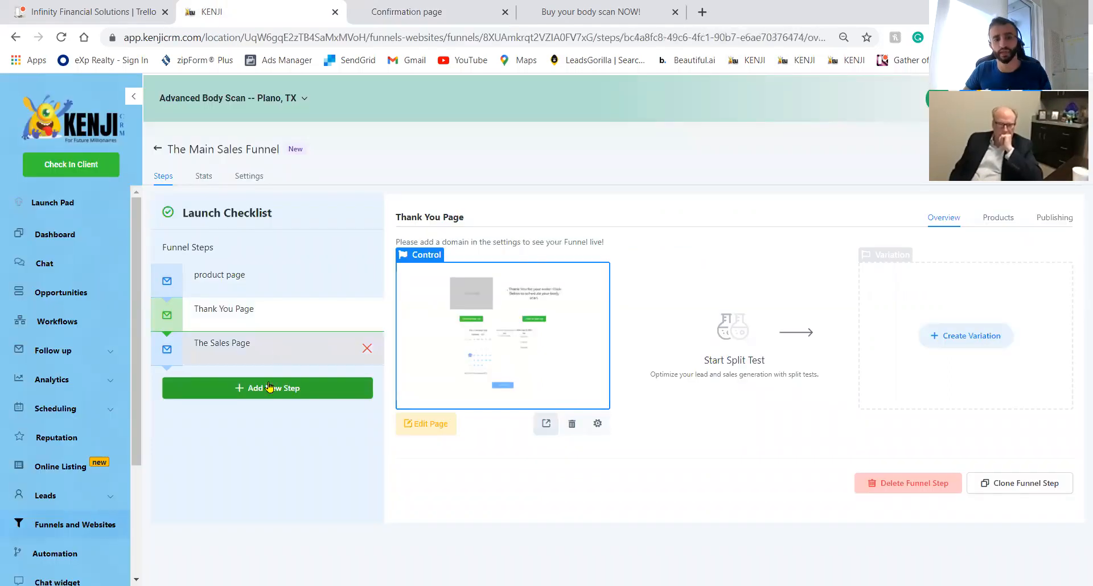
Create a funnel step named 'confirmation for body scan' with path 'confirmation'.
left_click(266, 354)
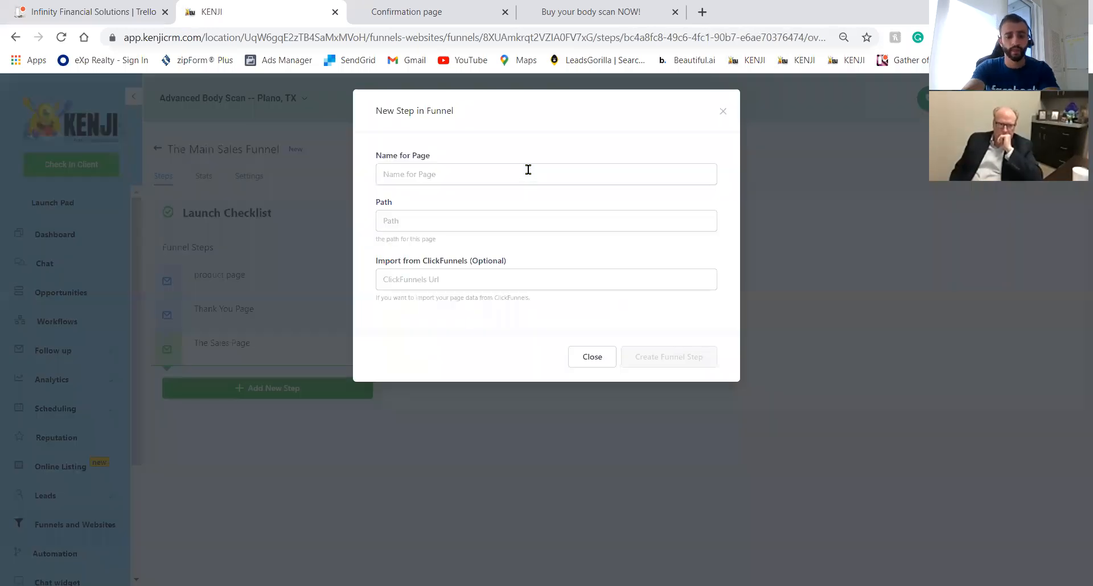
left_click(528, 169)
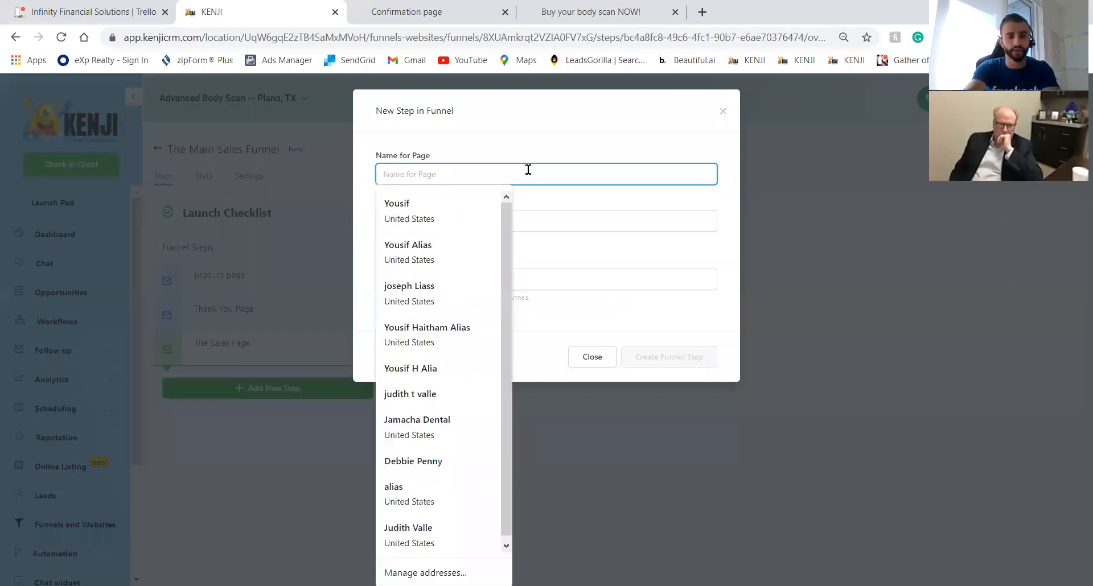
type("confirmatip")
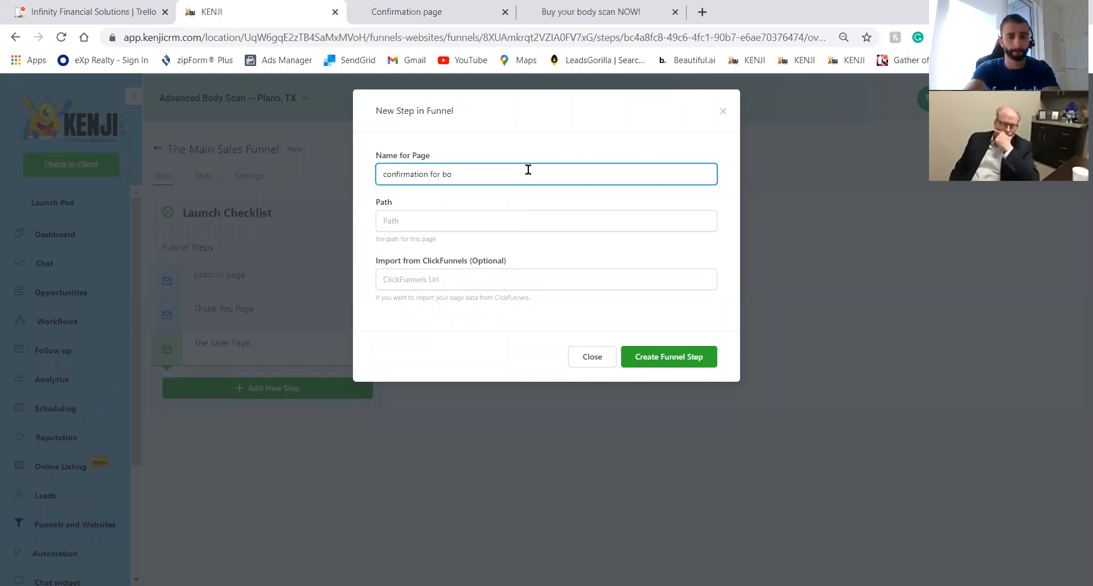
left_click(548, 225)
type("confirmation")
left_click(683, 357)
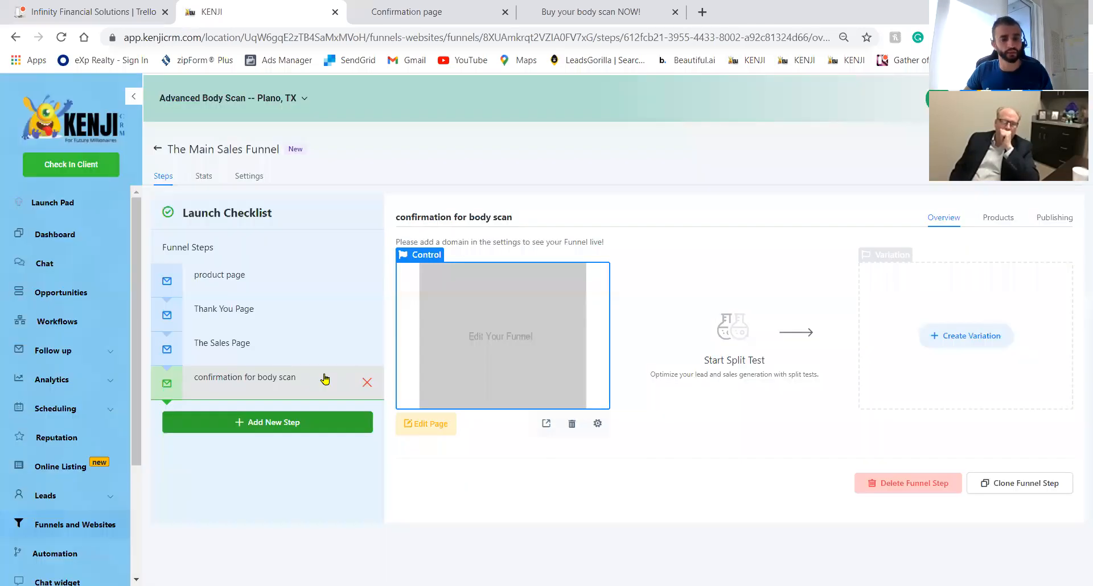
Cancel the delete prompt to keep the new step, then select confirmation for body scan.
left_click(367, 383)
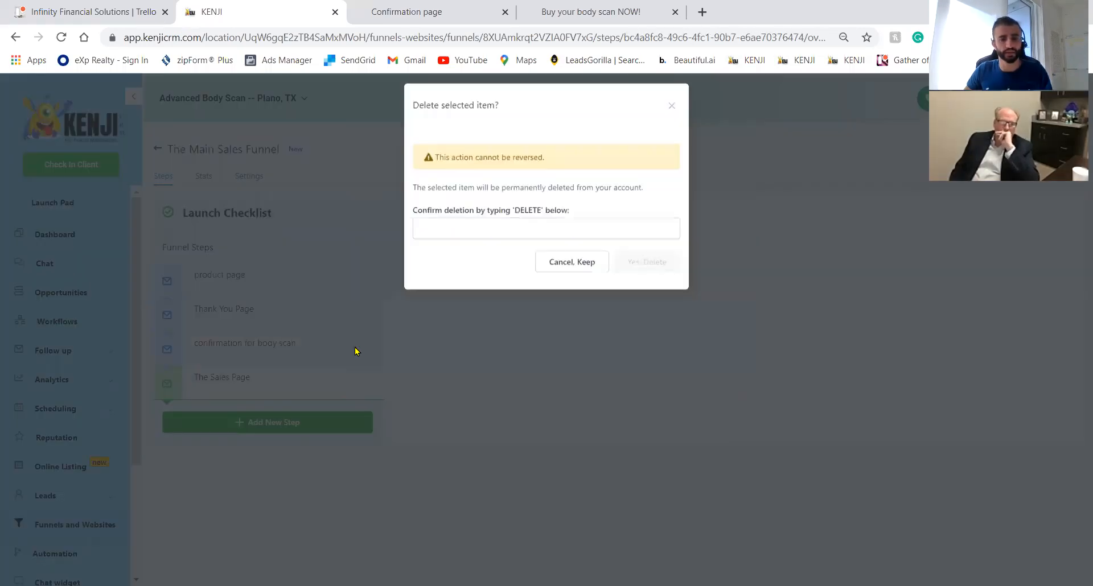
left_click(563, 237)
left_click(588, 275)
left_click(647, 263)
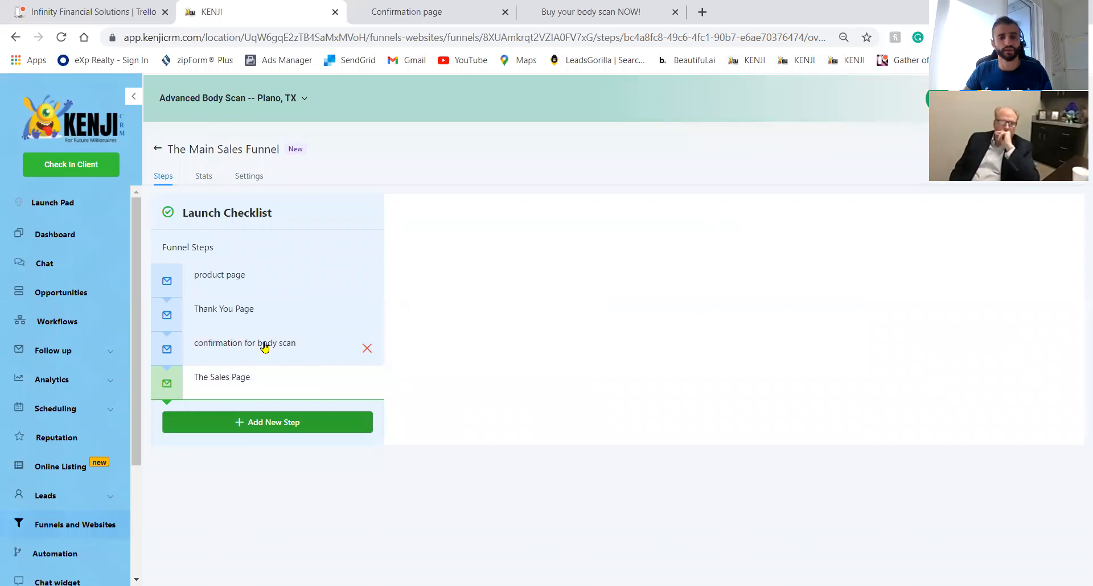
left_click(265, 347)
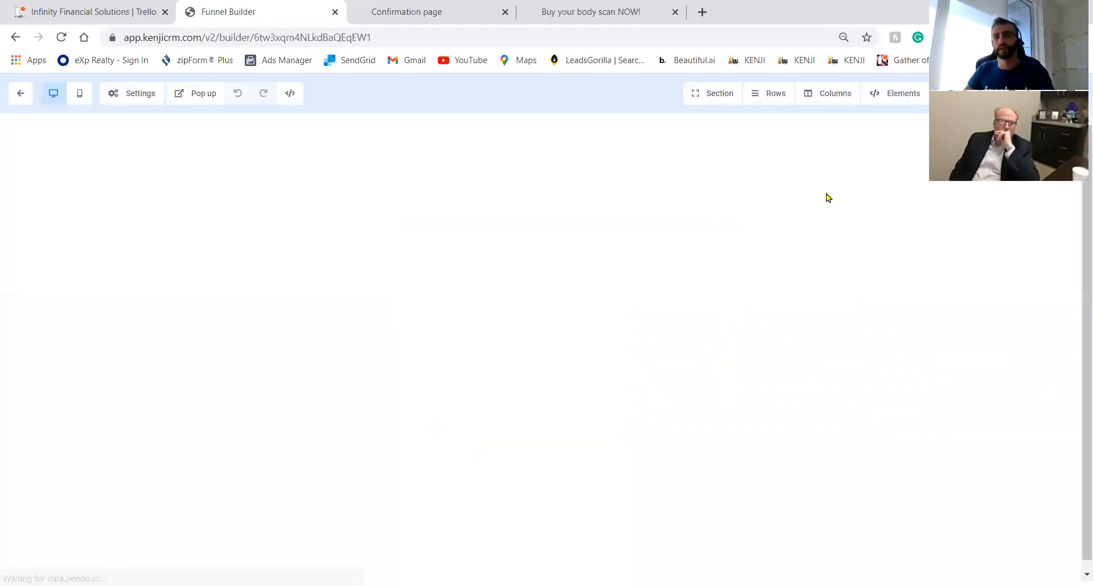
Add a full-width section, a row, and a Headline element to the blank confirmation page.
left_click(891, 153)
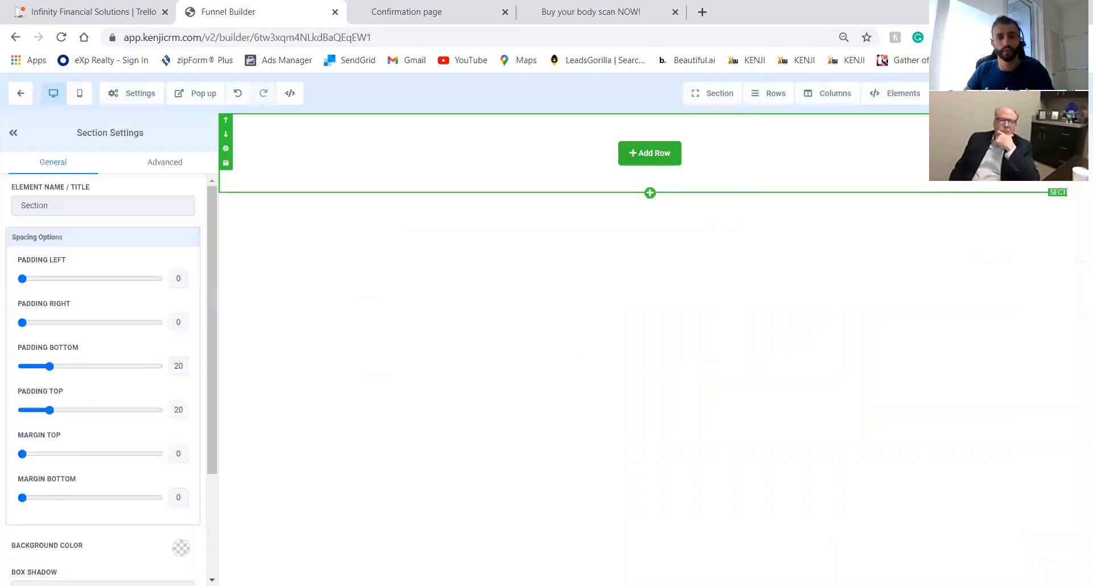
left_click(674, 159)
left_click(674, 168)
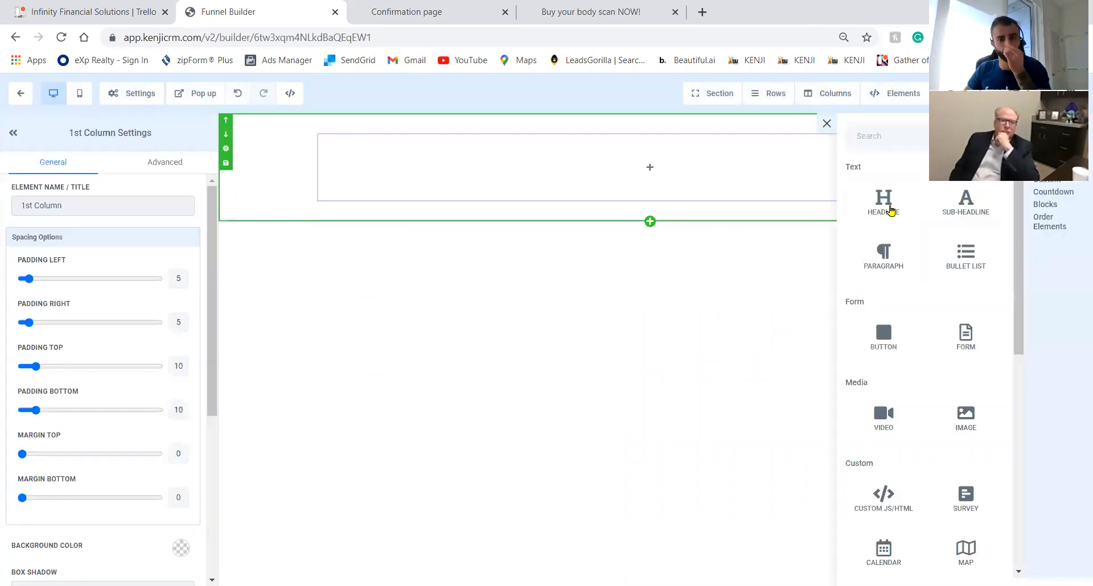
left_click(891, 211)
Replace the headline with the first-name 'Thank You for booking your body scan' line and 'Here is what's next:'.
triple_click(601, 149)
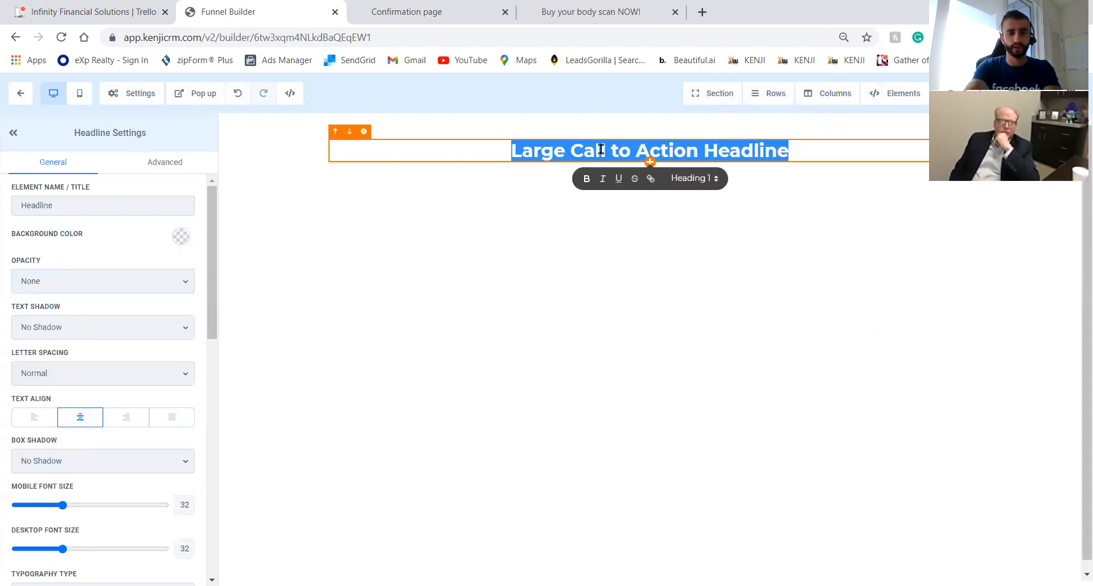
type("{{contatc_first.name}}, thank y")
key("BackSpace")
key("BackSpace")
key("BackSpace")
key("BackSpace")
key("BackSpace")
key("BackSpace")
key("BackSpace")
type("Tan")
key("BackSpace")
key("BackSpace")
type("ha k")
key("BackSpace")
key("BackSpace")
type("nk You for booking your body s")
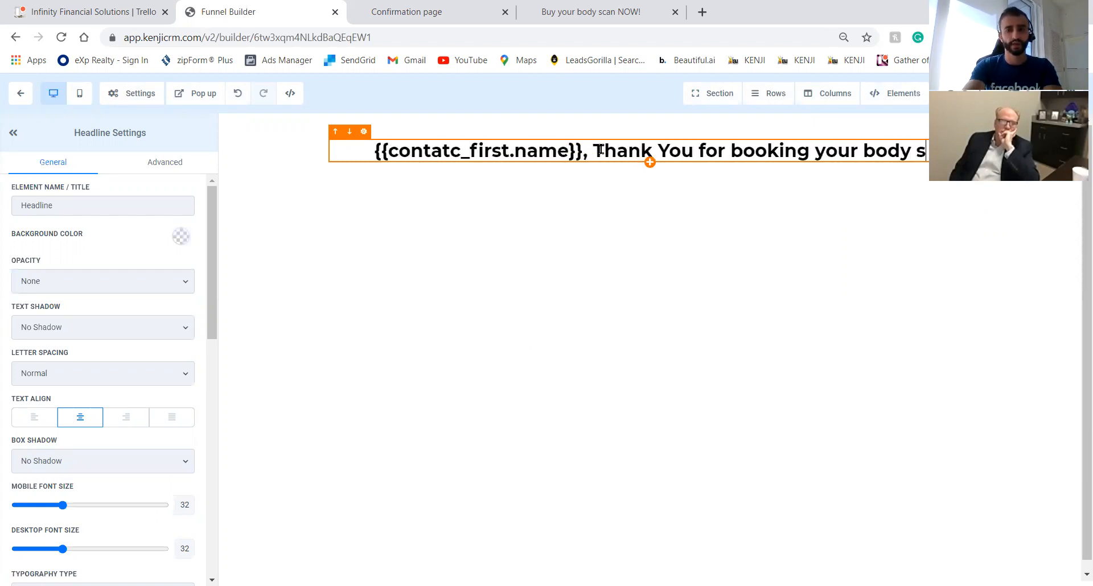
type("can")
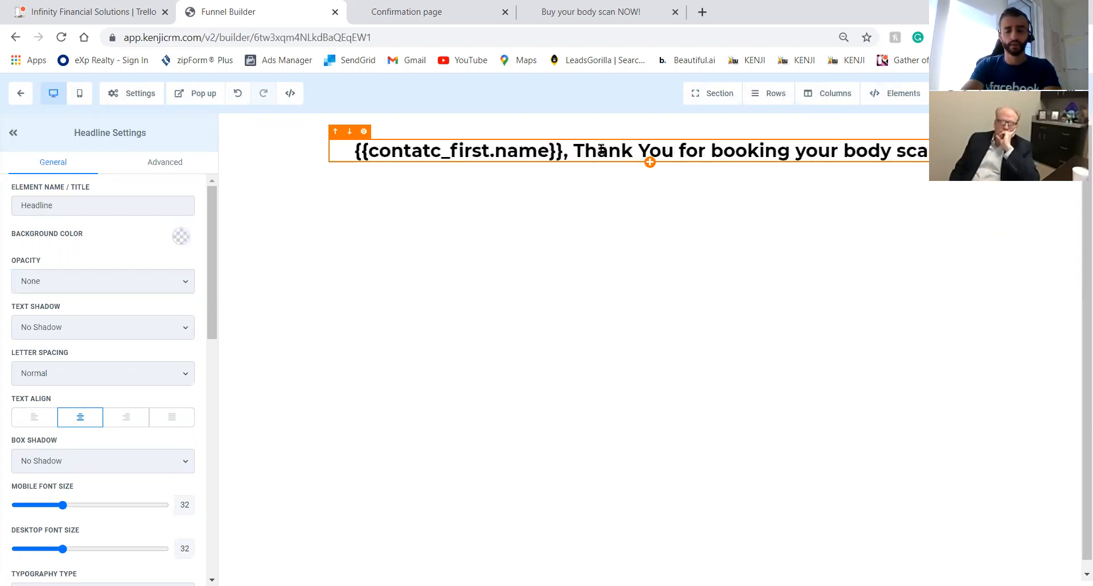
key("Return")
key("Return")
type("Here ")
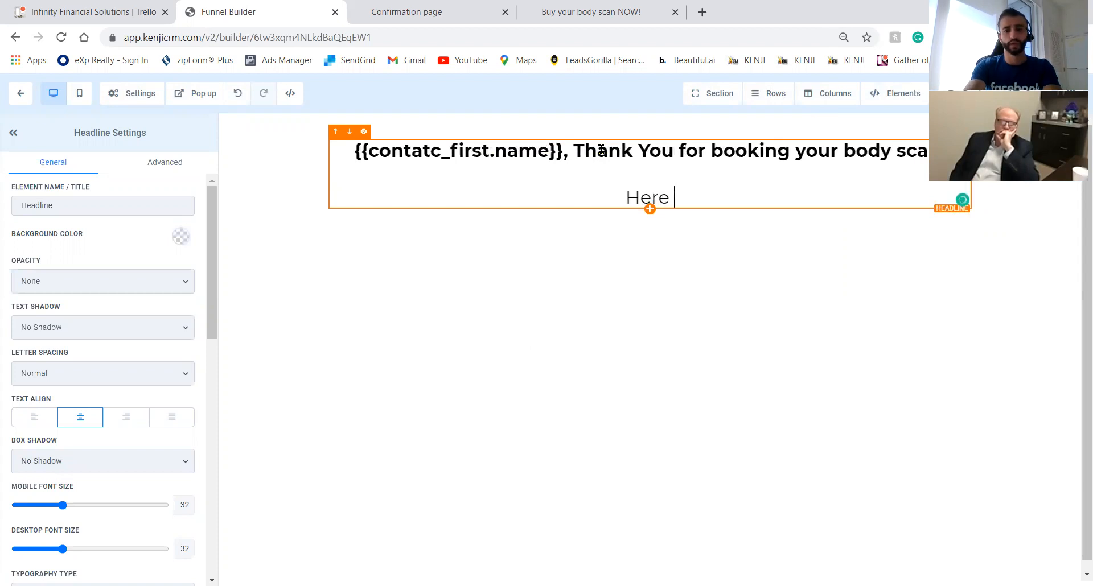
type("is what's")
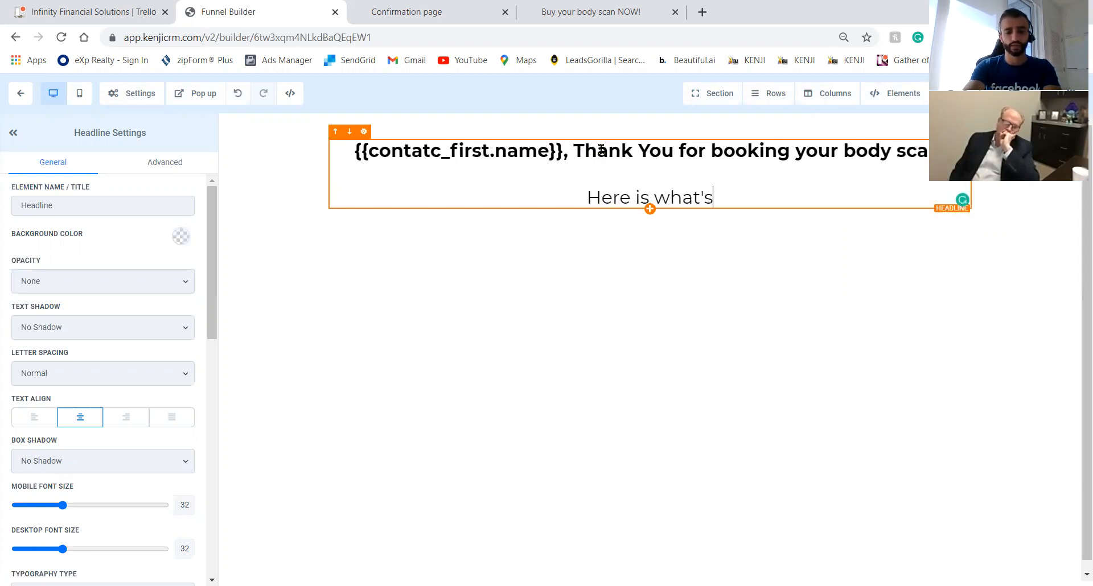
type(" nect")
key("BackSpace")
key("BackSpace")
type("xt.")
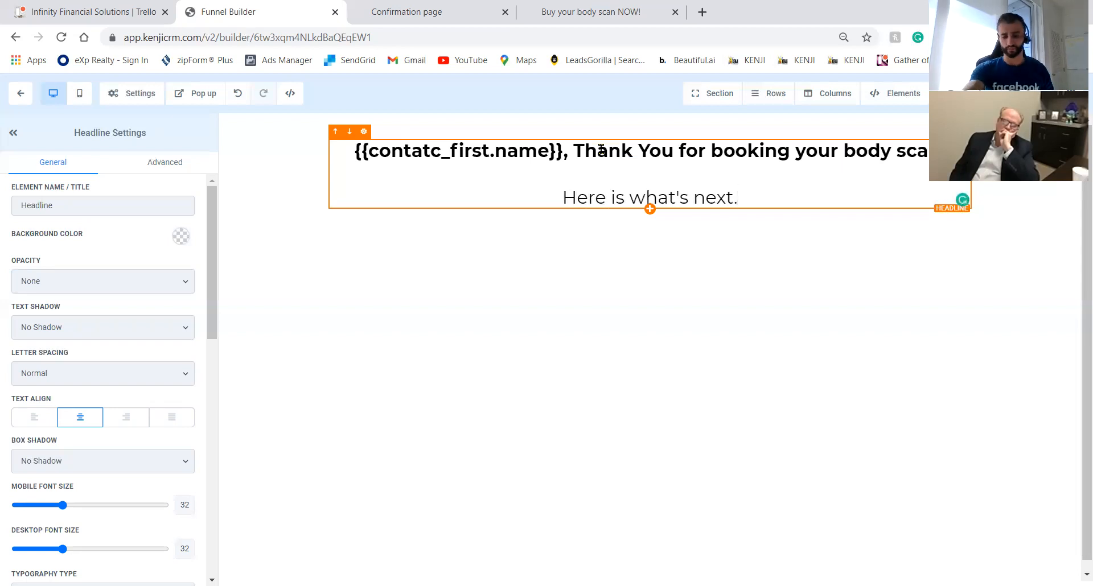
key("BackSpace")
type(":")
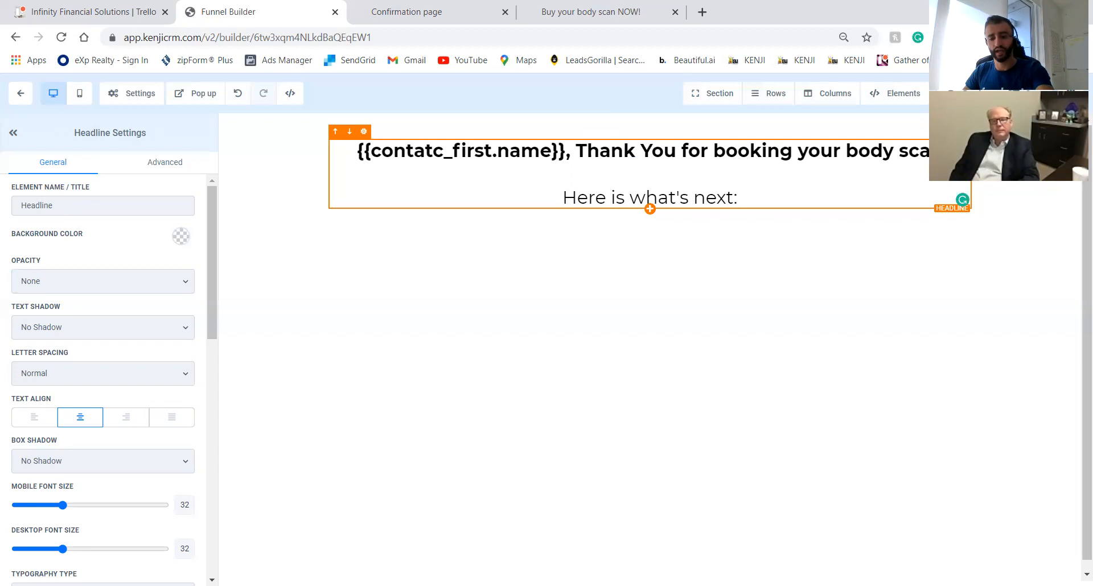
Insert 'Time:' and 'Add To google:' lines into the headline above the next-steps line.
key("Return")
type("Time")
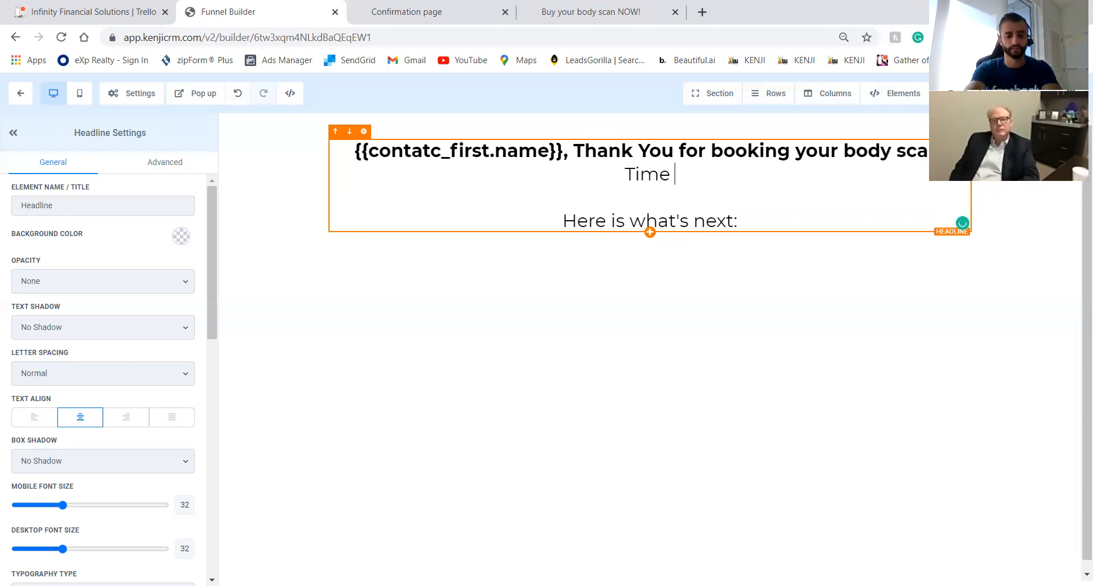
key("BackSpace")
type(":")
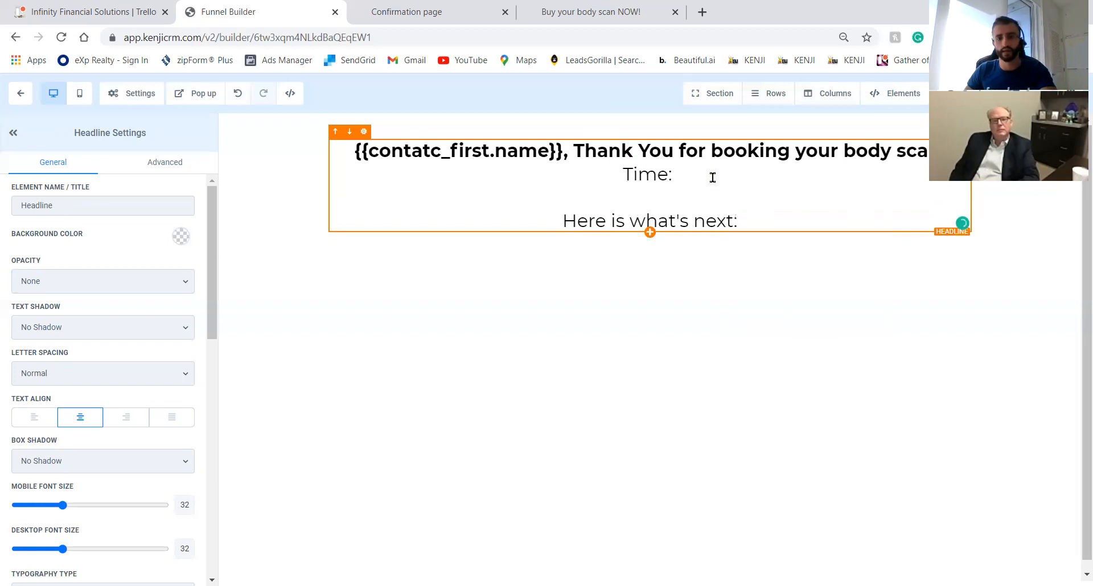
left_click_drag(354, 150, 561, 151)
mouse_move(561, 151)
left_mouse_down()
mouse_move(552, 154)
mouse_move(564, 156)
left_mouse_up()
left_click(683, 170)
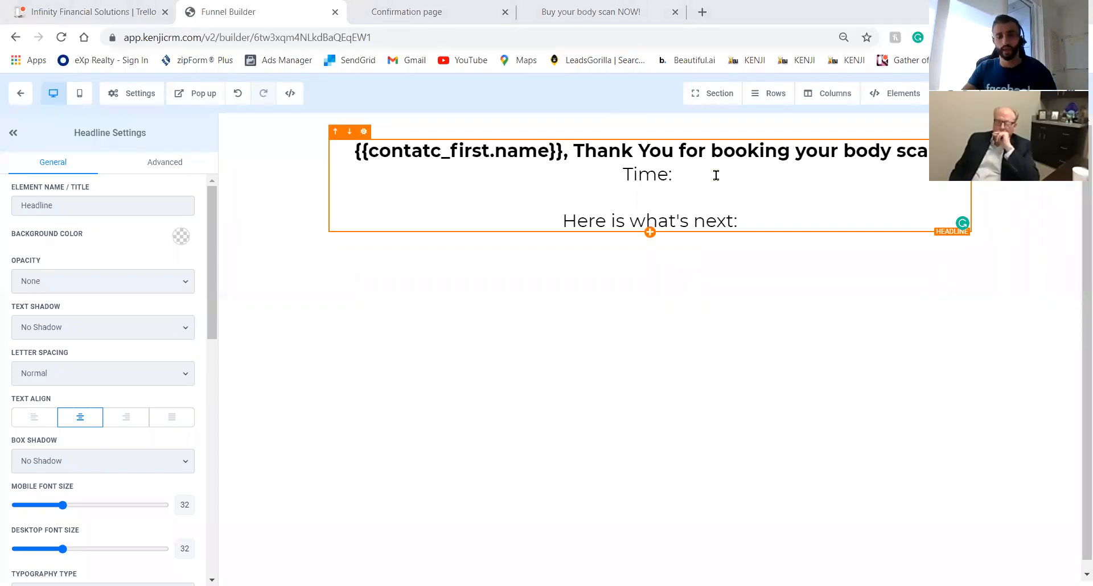
key("Return")
key("Return")
type("Add To google:")
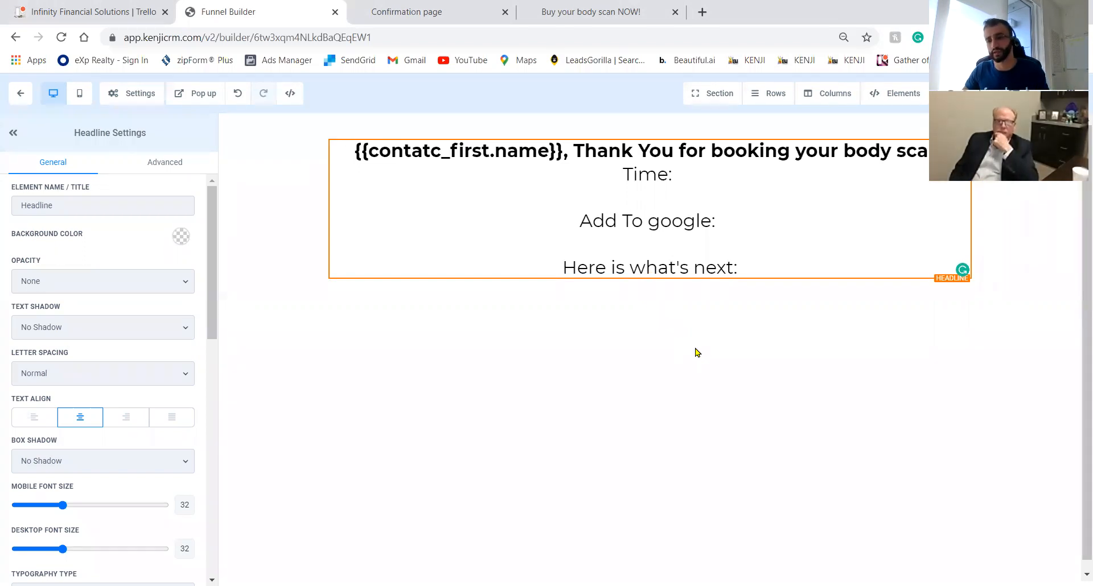
Set the page's SEO title to 'Confirmation for body scan', save, and return to the funnel steps.
left_click(1059, 93)
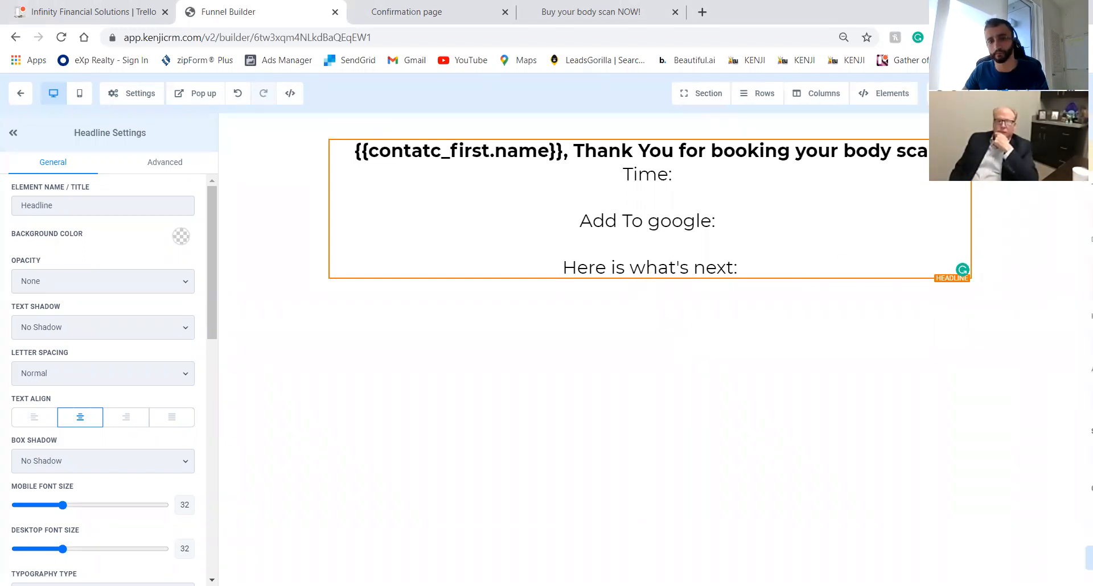
type("Confirmation for boyd")
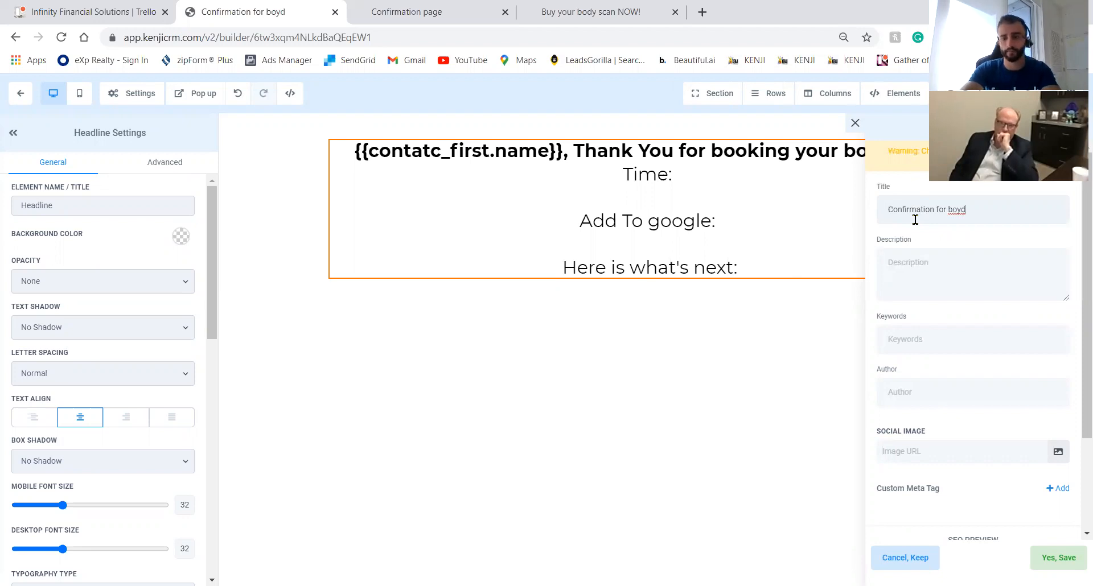
key("BackSpace")
key("BackSpace")
type("dy scan")
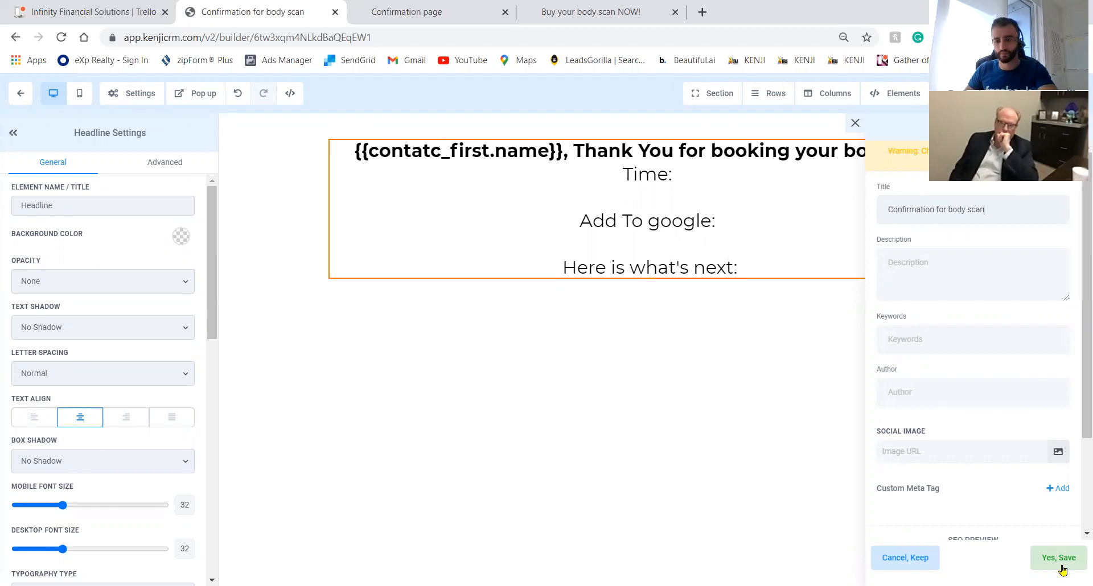
left_click(1058, 560)
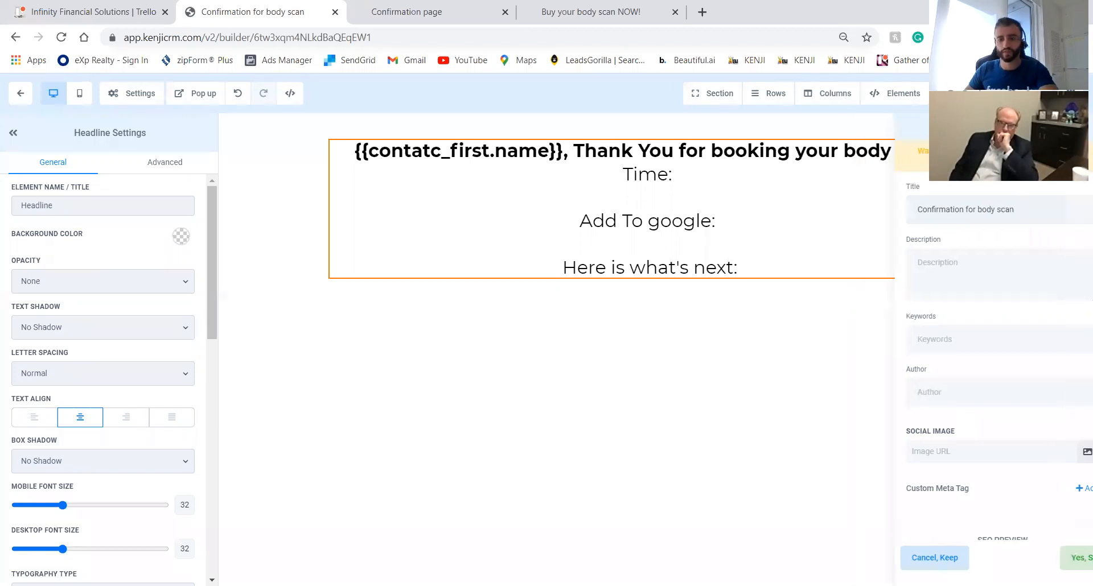
left_click(30, 97)
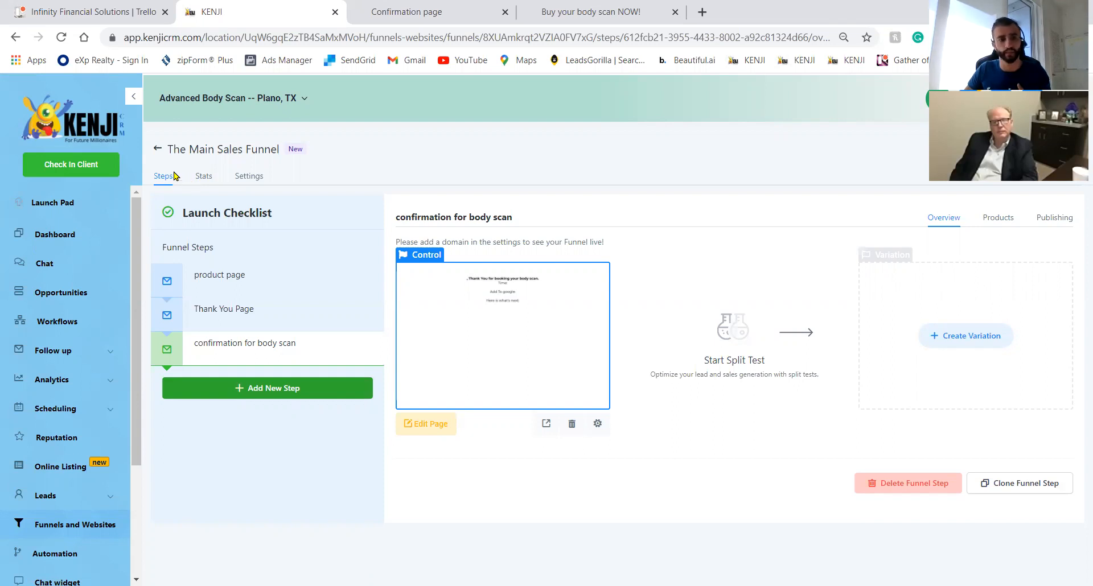
Rename The Main Sales Funnel to 'The Main Sales Funnel (PLANO)' in its settings and save.
left_click(157, 149)
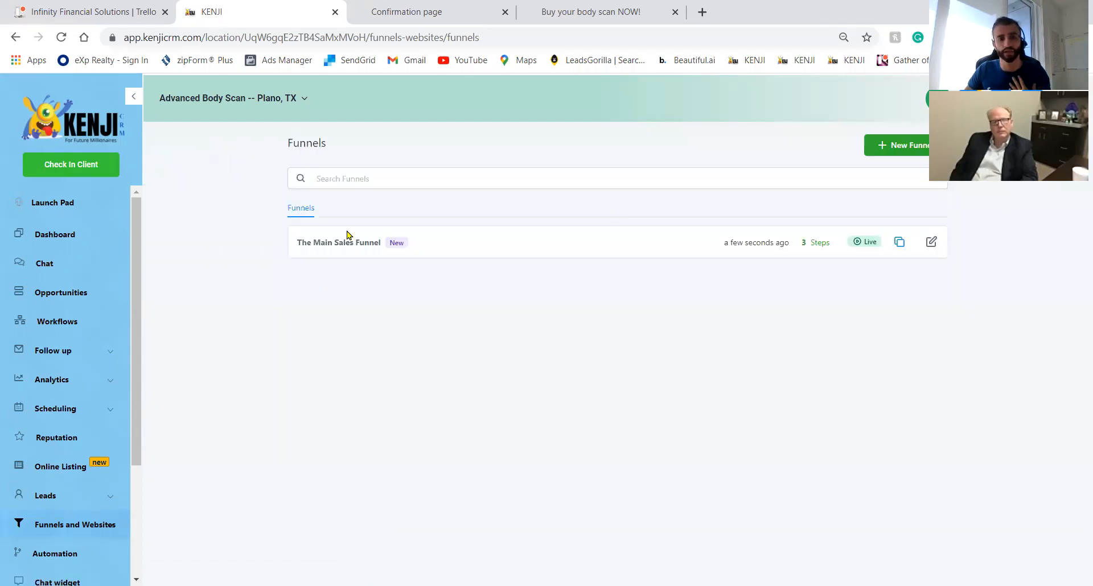
left_click(931, 243)
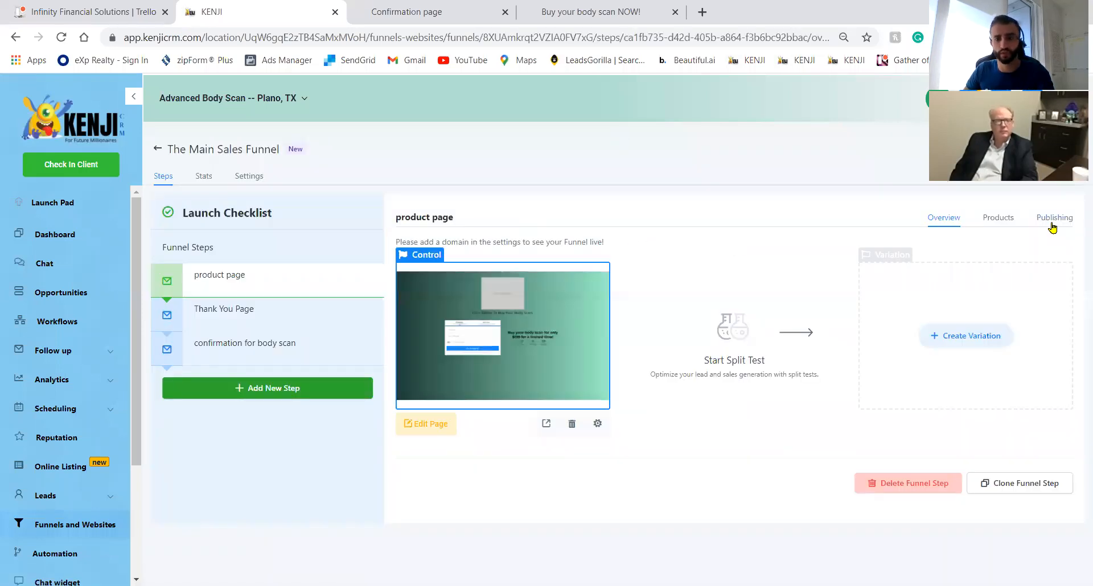
left_click(1052, 220)
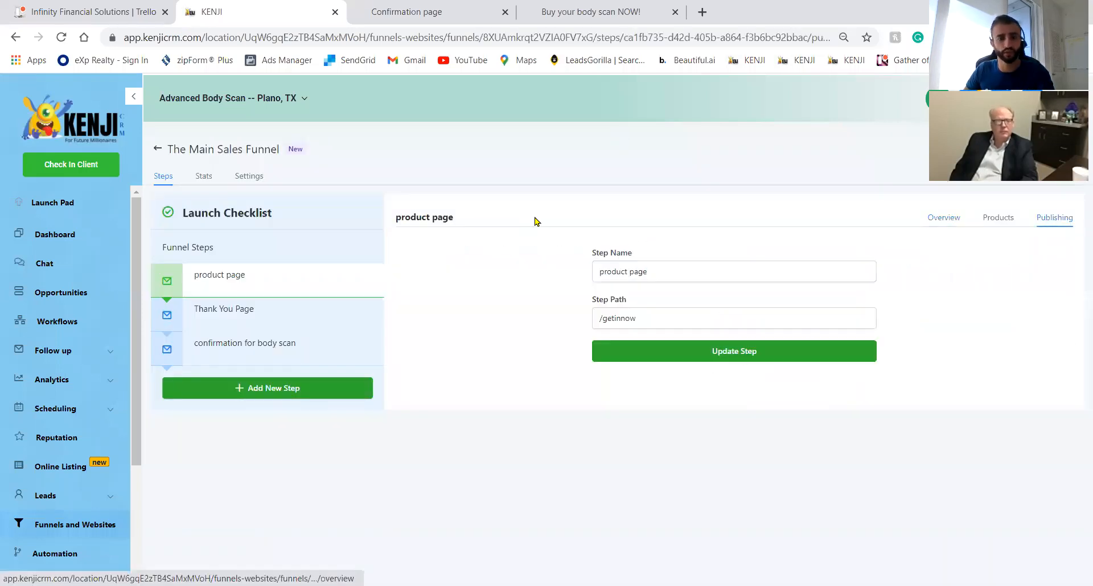
left_click(250, 177)
left_click(441, 245)
type("(PLANO")
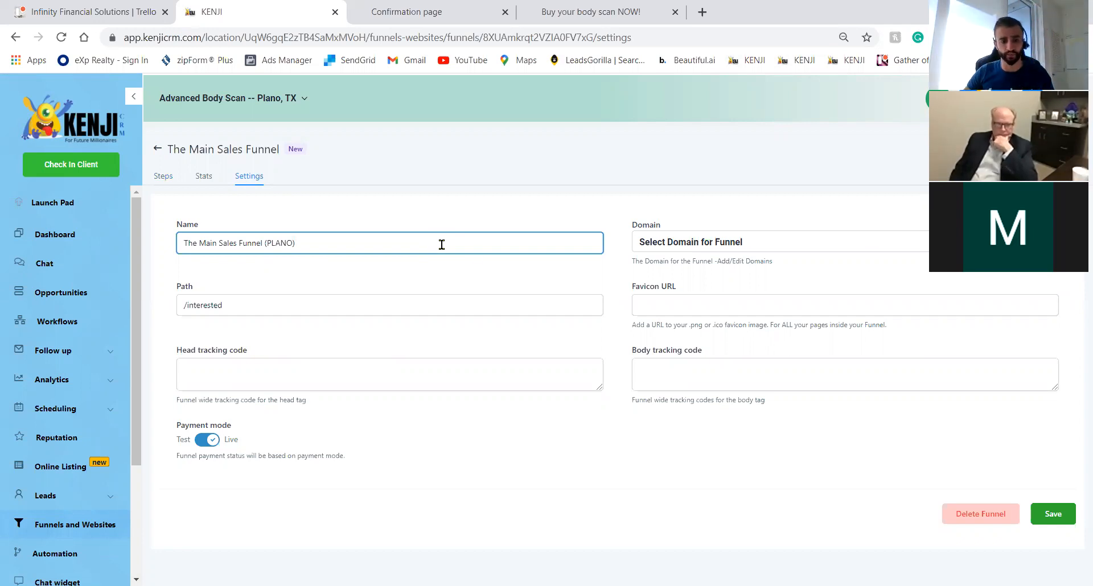
left_click(1052, 514)
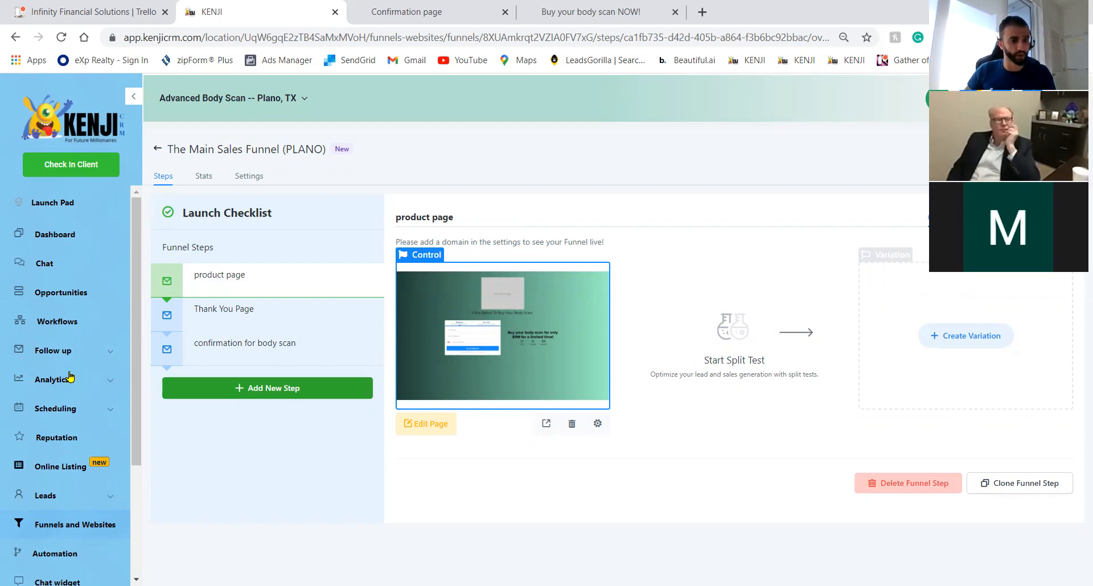
Create a blank workflow titled 'When ppl optin to Plano 199 body scan'.
left_click(67, 322)
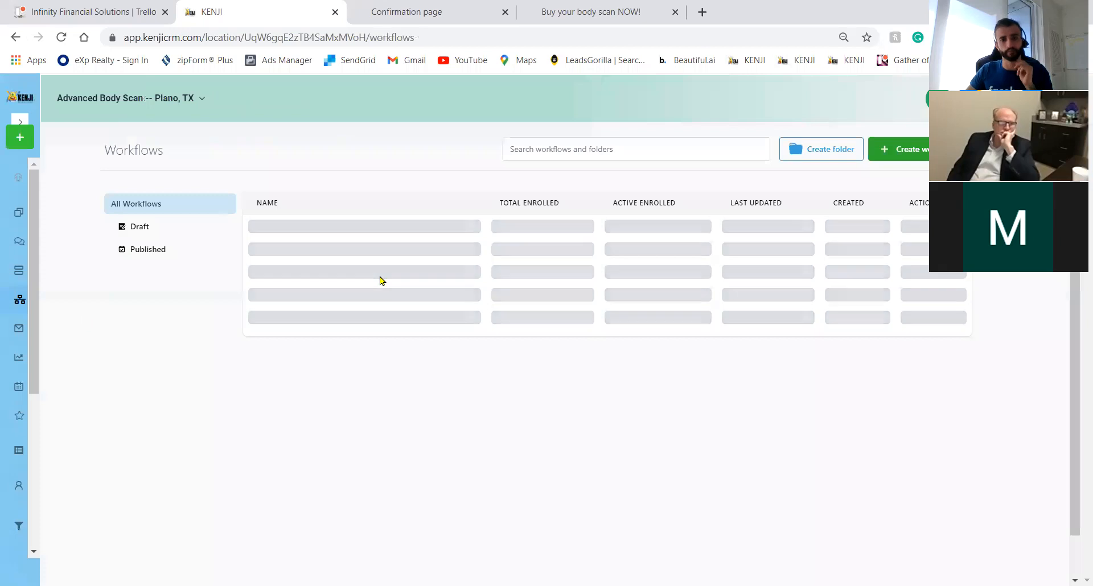
left_click(922, 158)
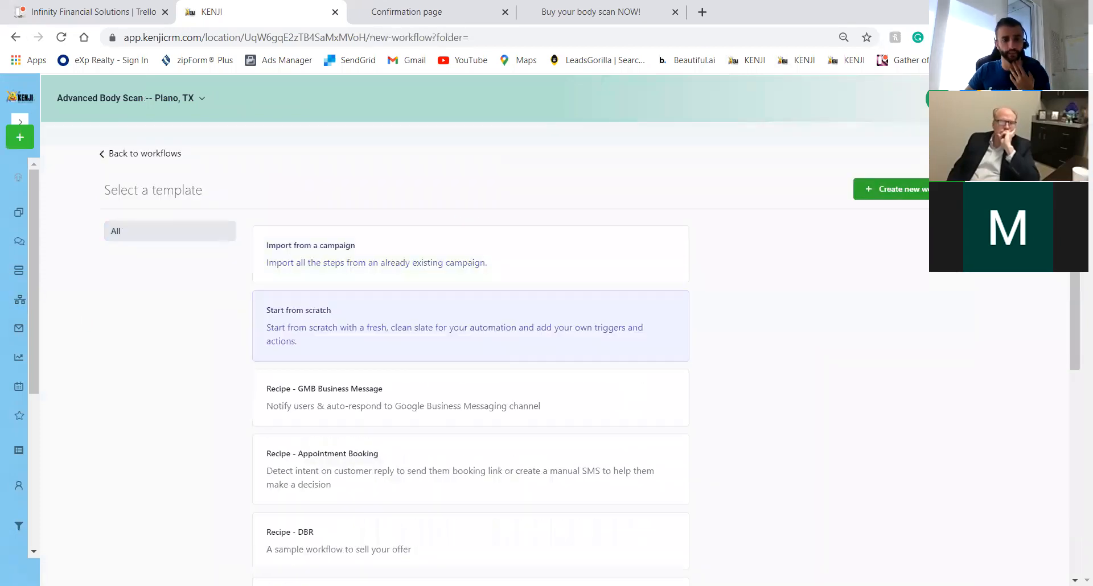
left_click(899, 199)
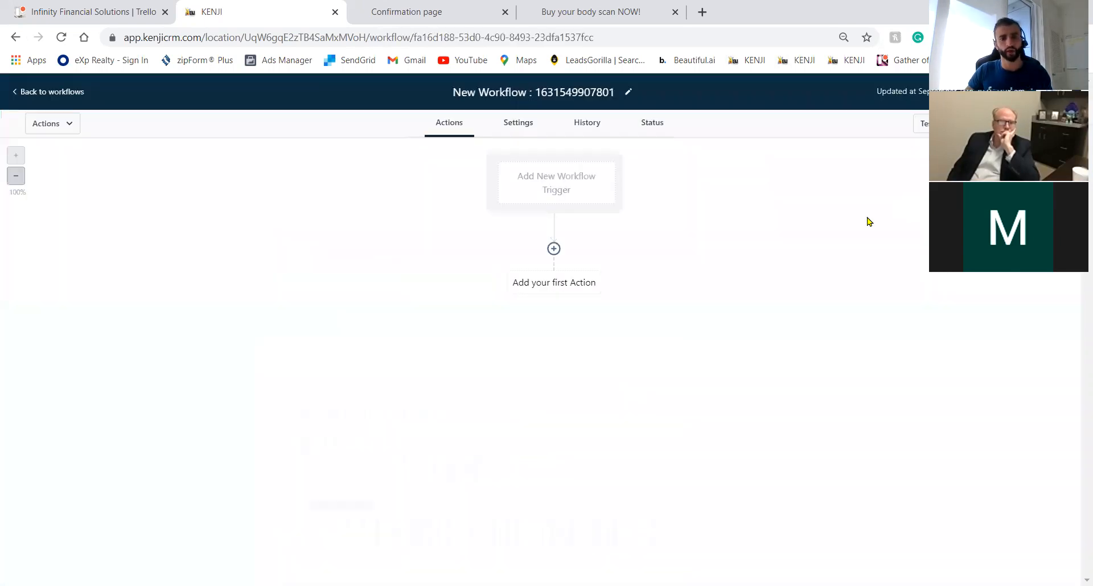
left_click(578, 93)
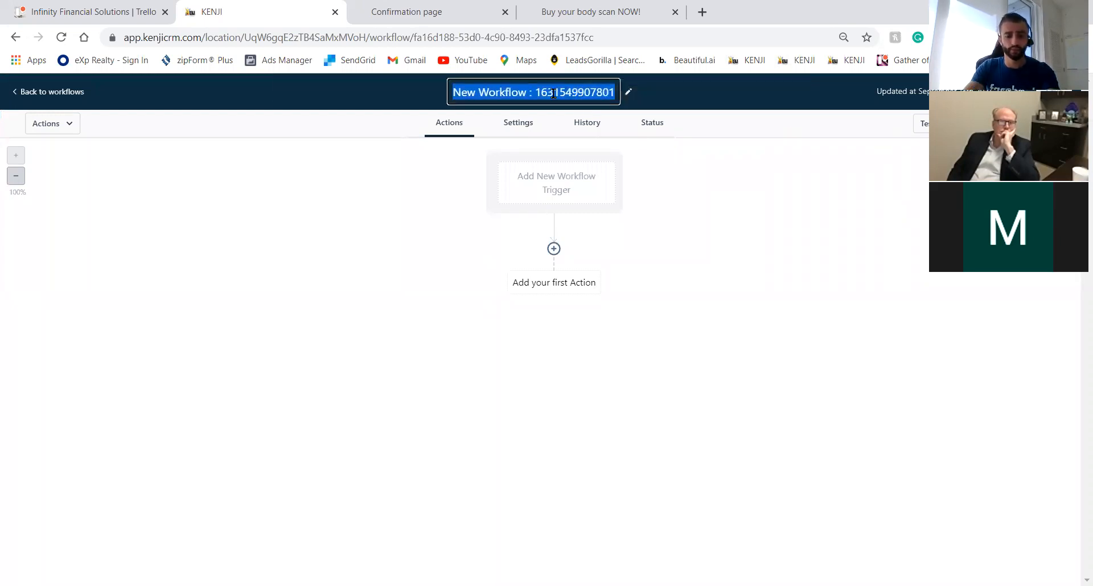
type("When ppro")
key("BackSpace")
key("BackSpace")
type("l optin to Plano 199 body scan")
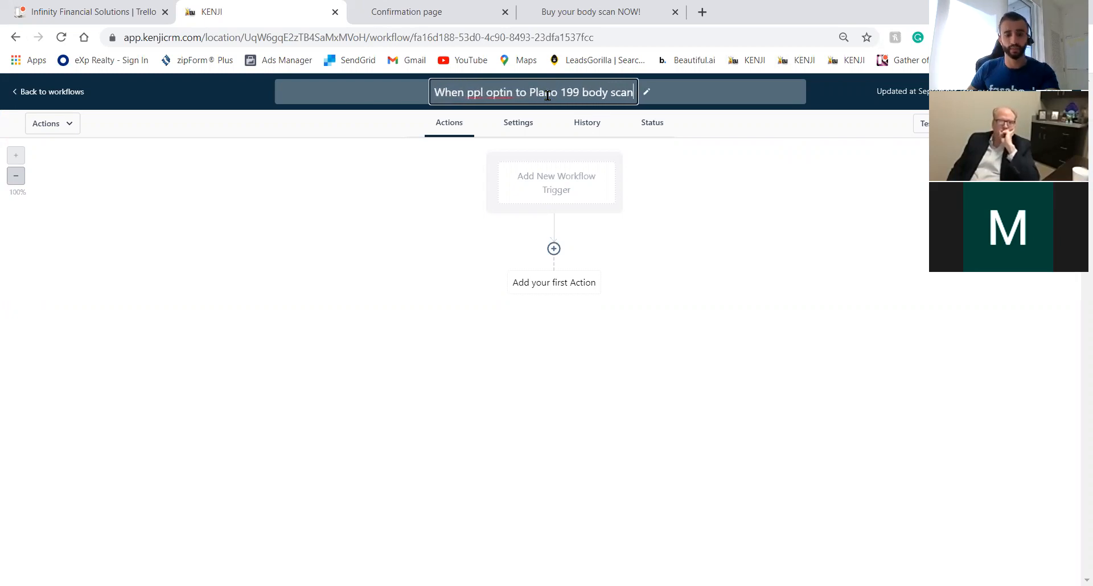
Add a CRM 'Two step order' trigger to the workflow.
left_click(584, 178)
left_click(856, 227)
left_click(834, 252)
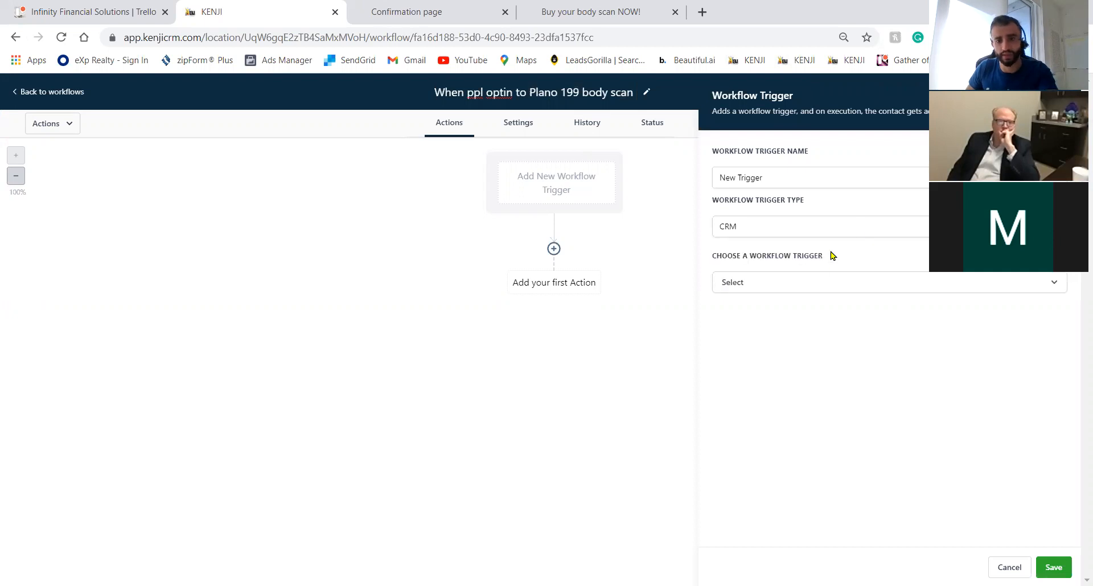
left_click(820, 283)
scroll(815, 404, "down", 10)
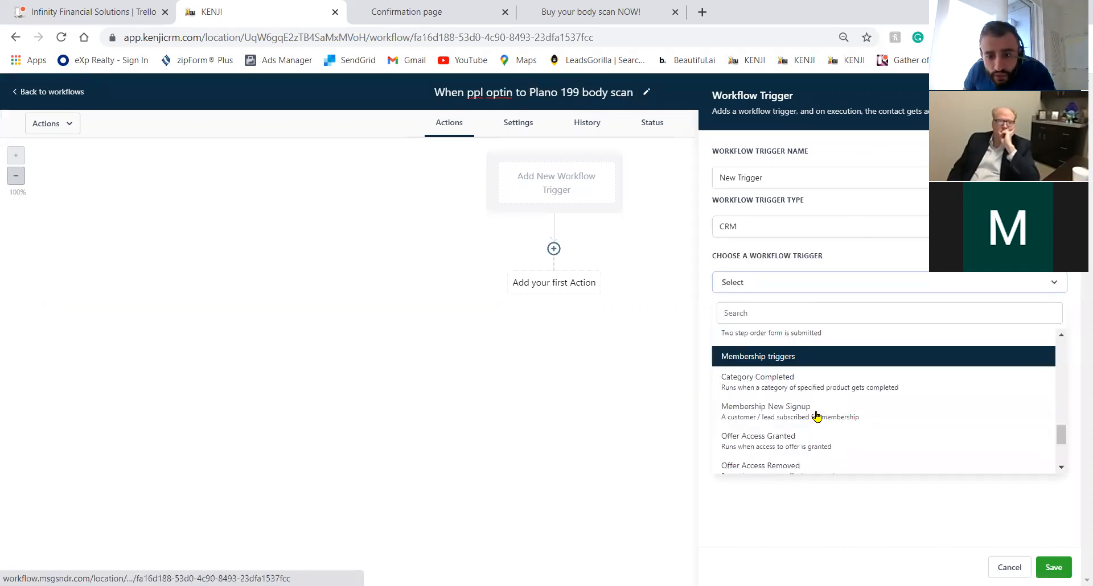
scroll(965, 437, "up", 2)
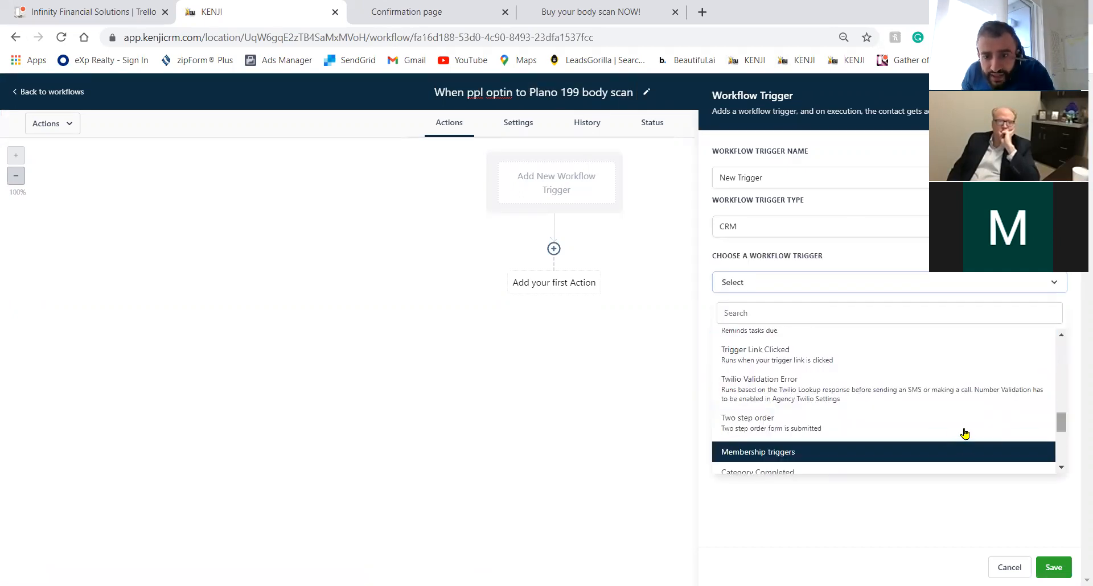
left_click(903, 436)
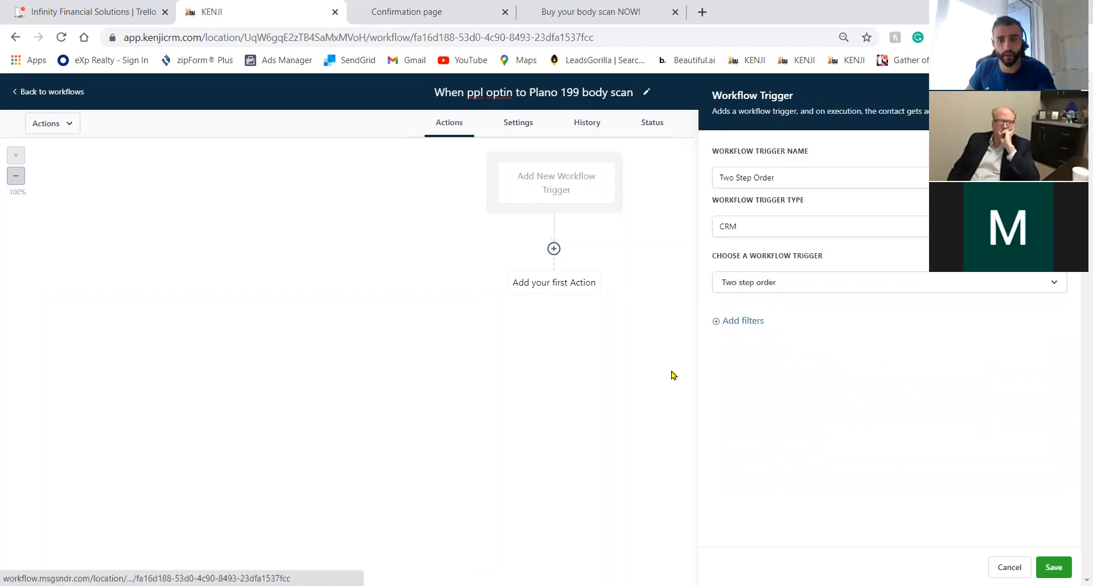
Filter the trigger to Submission type = OptIn.
left_click(747, 321)
left_click(764, 337)
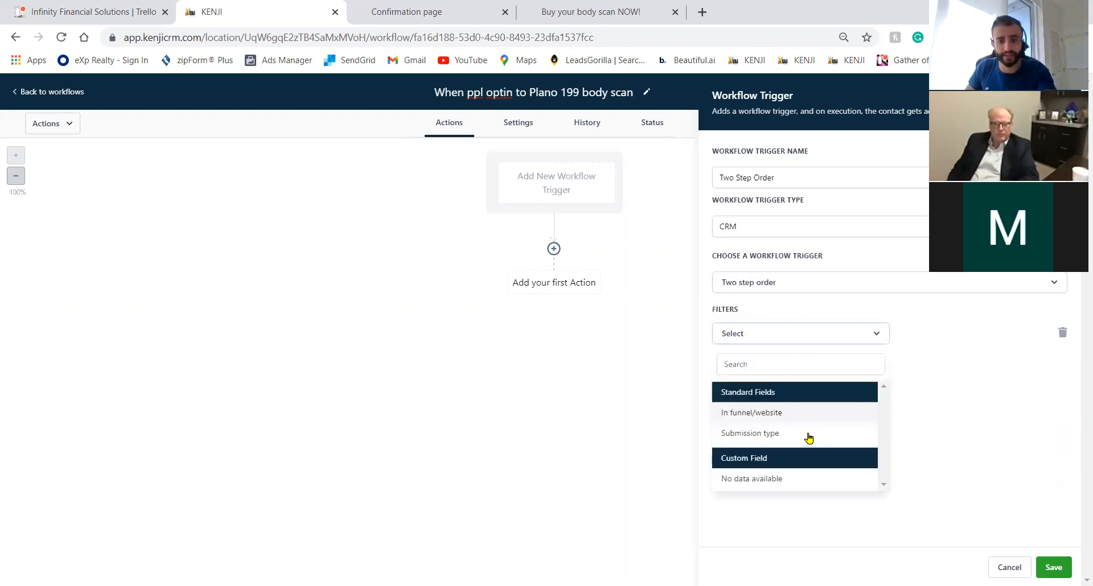
left_click(797, 415)
left_click(941, 339)
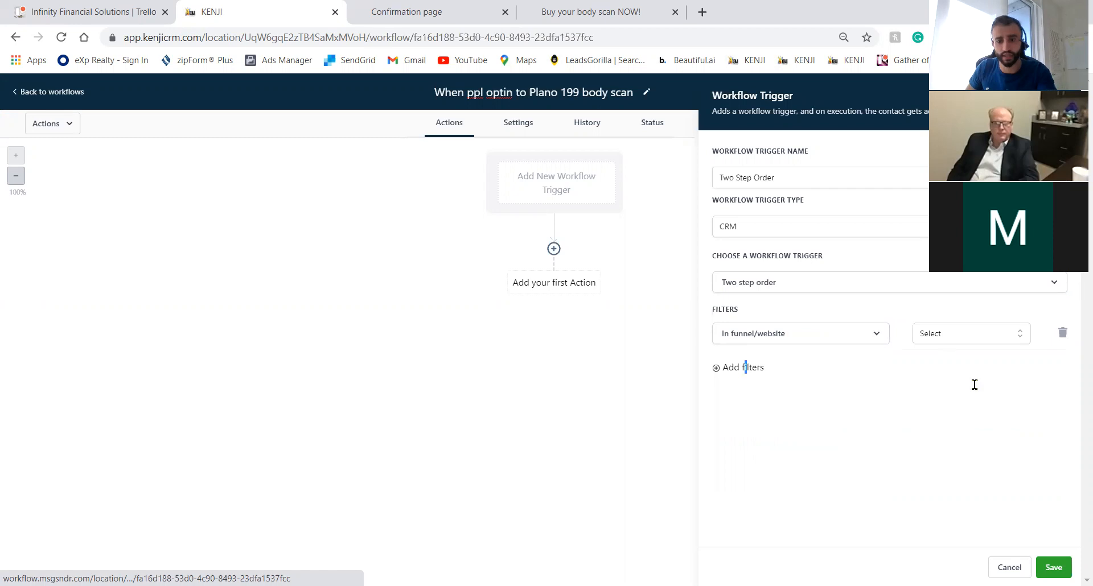
left_click(784, 341)
left_click(808, 432)
left_click(982, 344)
left_click(979, 405)
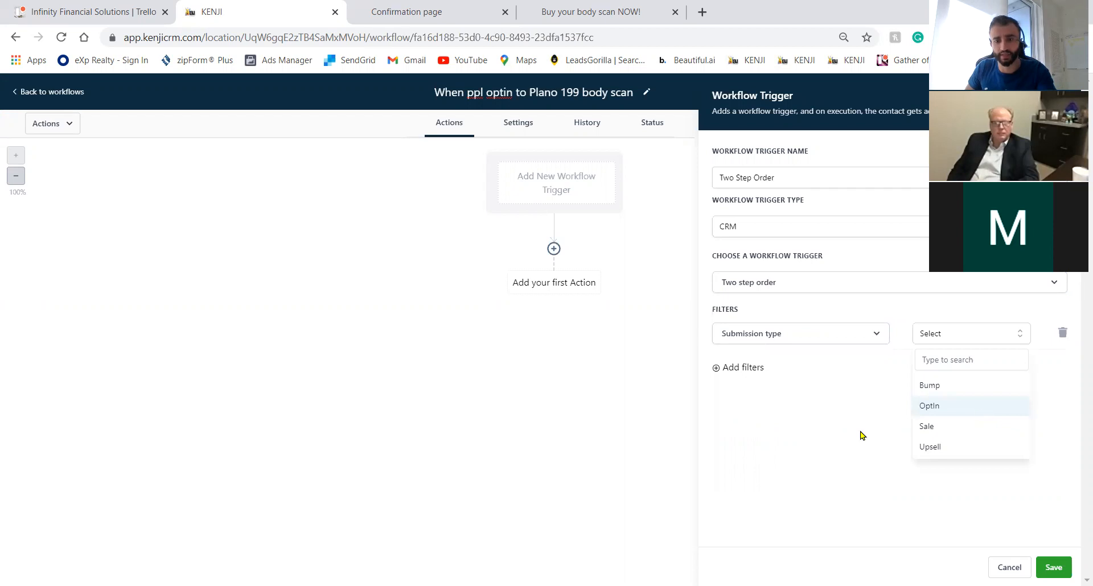
Remove the empty In funnel/website filter and save the Two Step Order trigger.
left_click(749, 370)
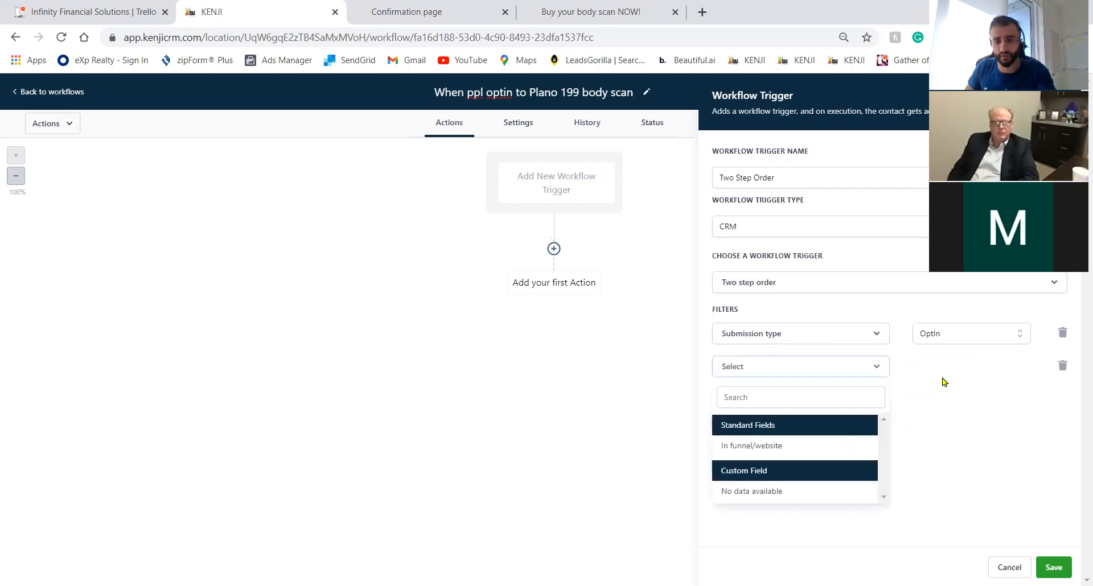
left_click(762, 445)
left_click(961, 368)
left_click_drag(968, 420, 972, 422)
left_click(916, 393)
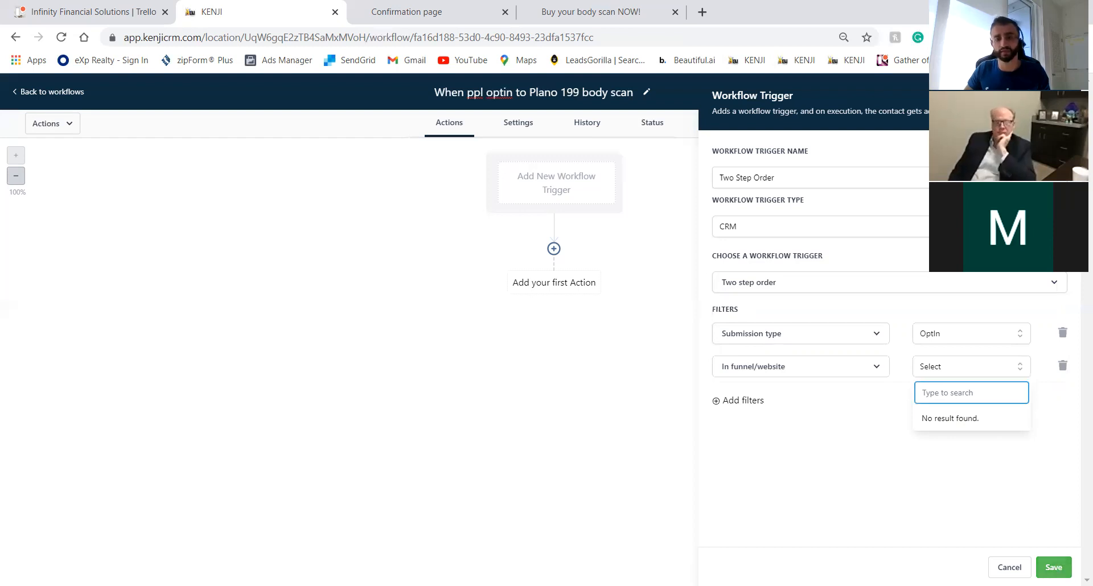
left_click(1053, 567)
left_click(1062, 366)
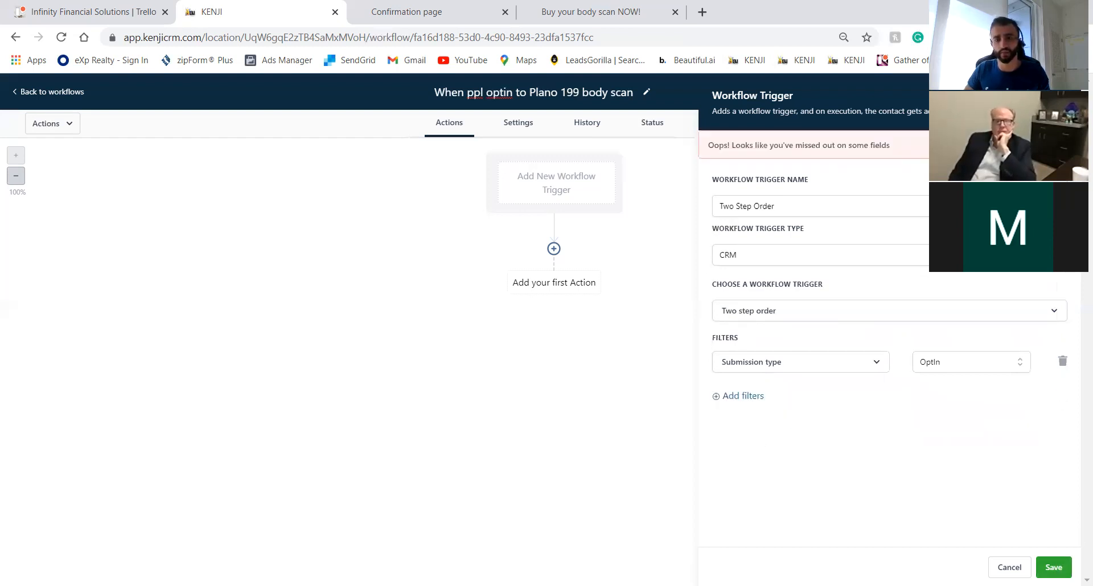
left_click(1058, 563)
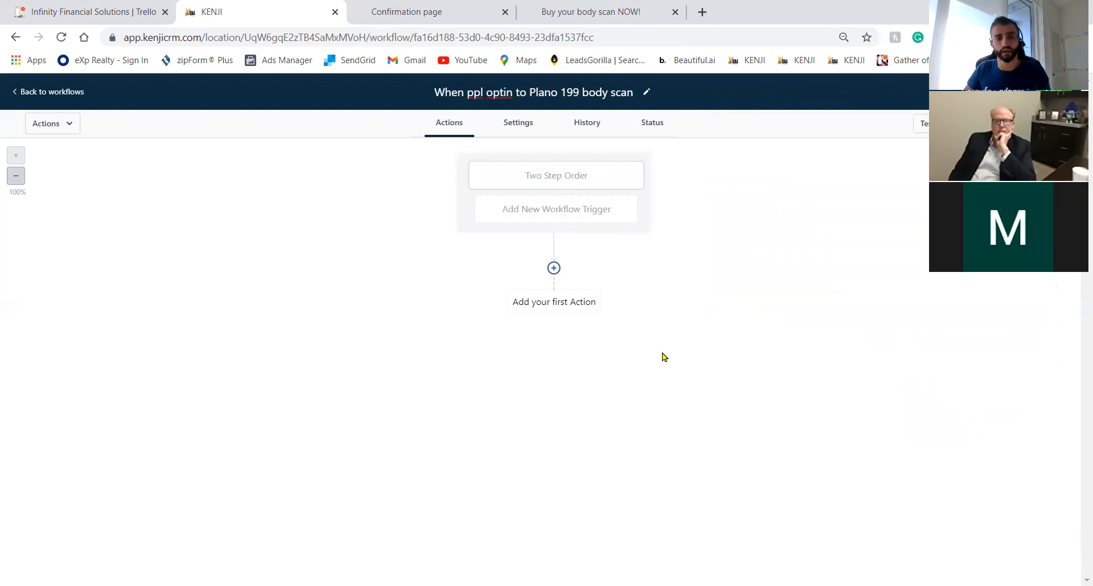
Recheck the Two Step Order trigger's filters, leaving only the OptIn filter.
left_click(537, 184)
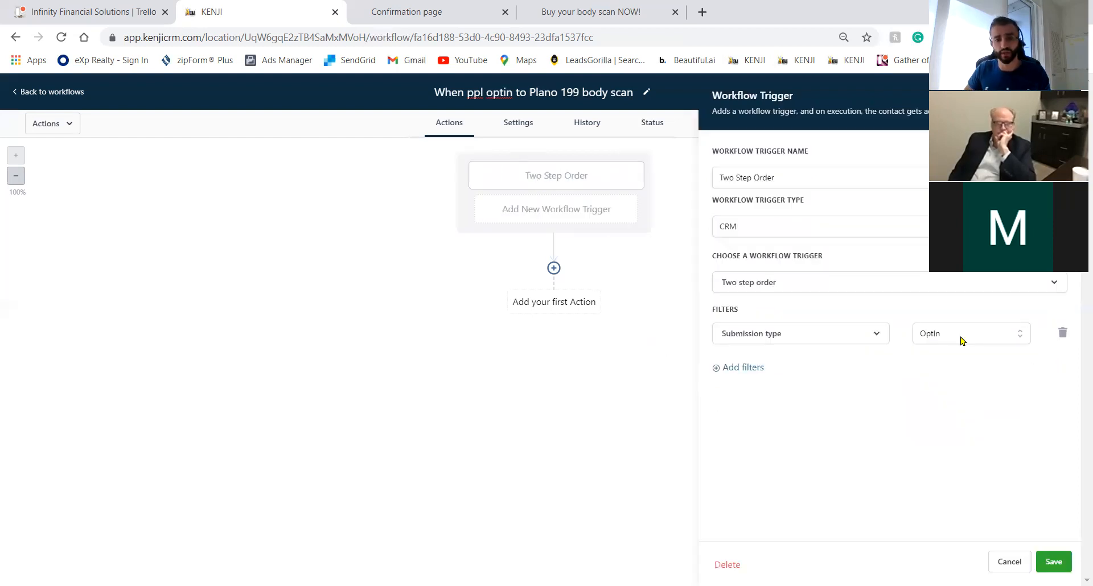
left_click(758, 369)
left_click(1062, 369)
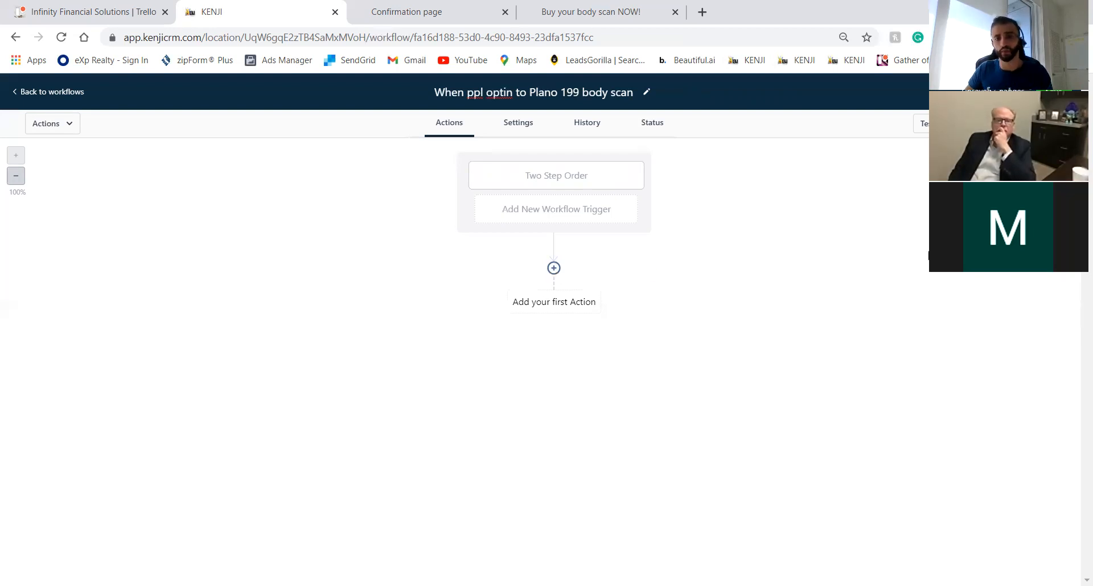
Return to the workflow's step canvas with the first-action choices listed.
left_click(565, 275)
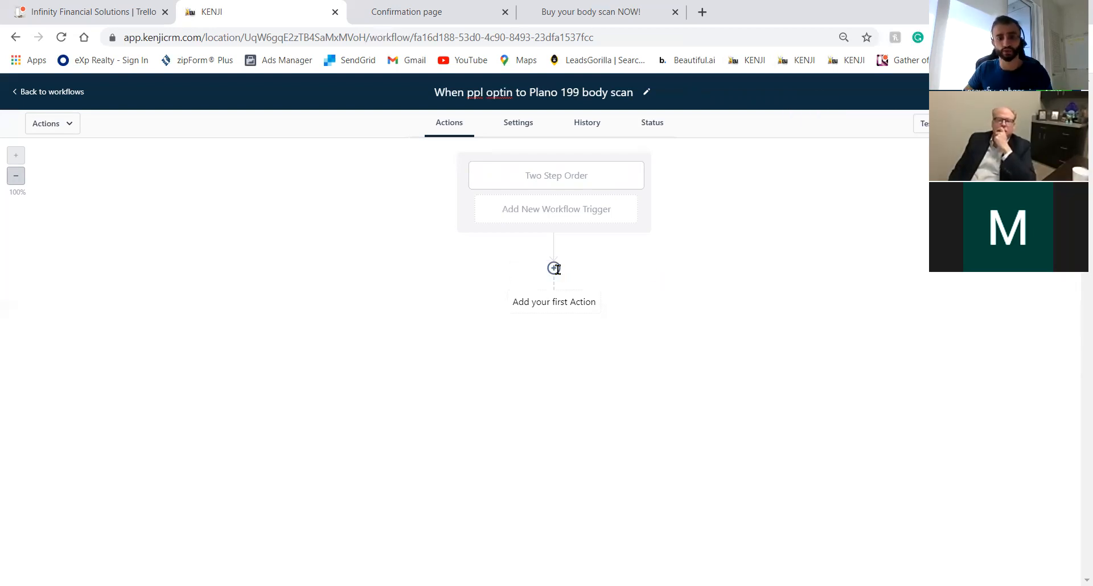
left_click(555, 268)
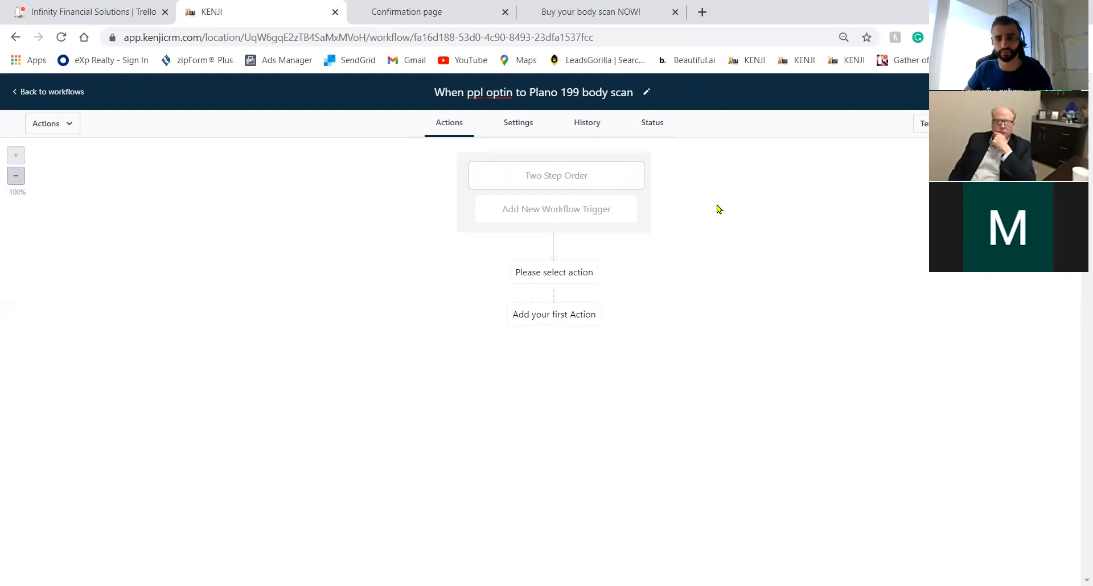
left_click(525, 123)
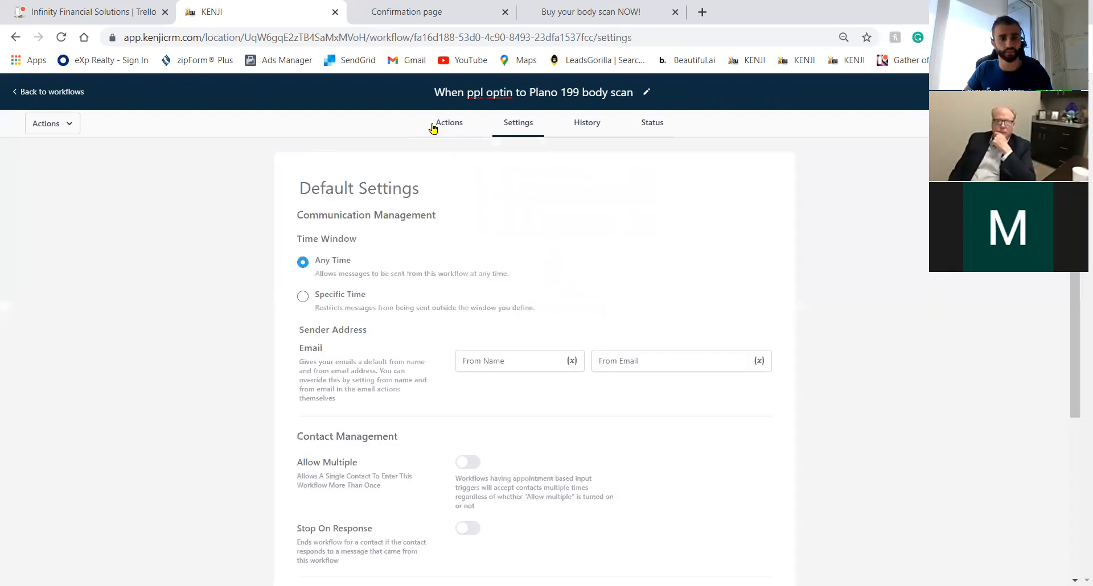
left_click(464, 123)
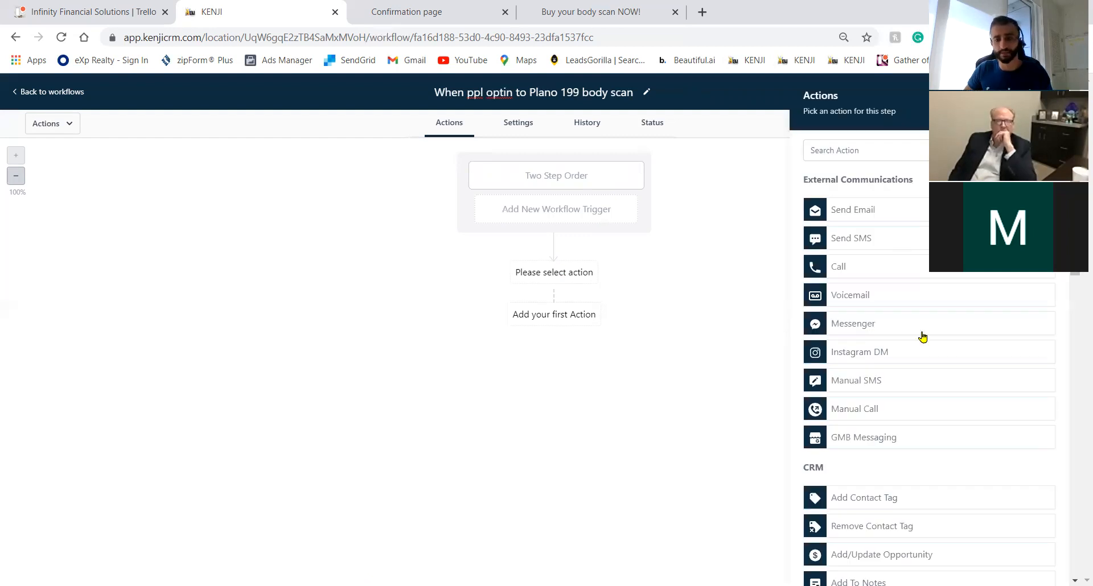
Add a 15-minute wait step named '15 min' after the trigger.
scroll(922, 518, "down", 10)
left_click(922, 517)
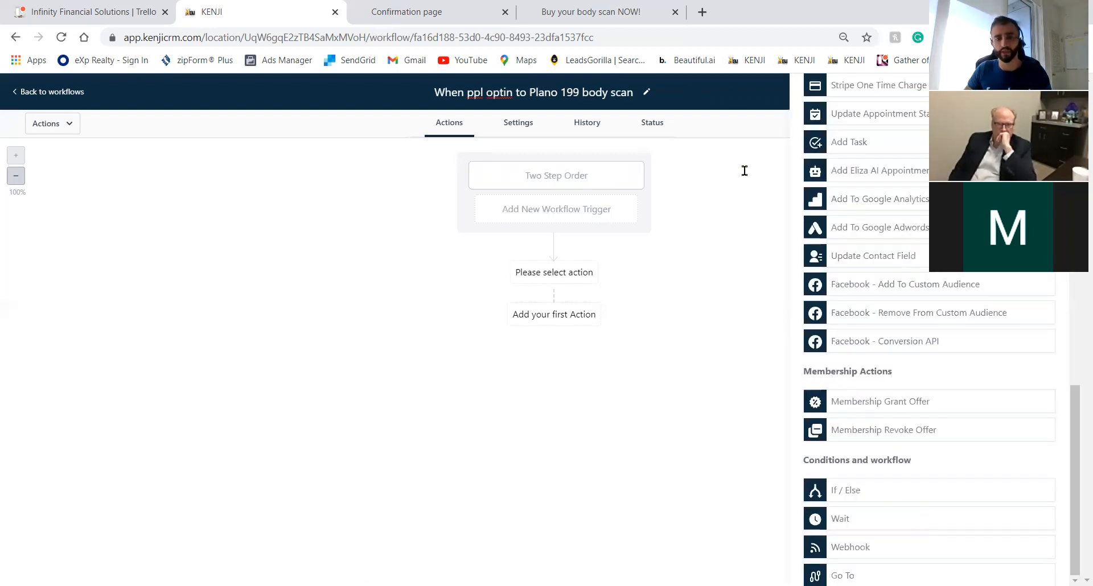
left_click_drag(735, 263, 698, 270)
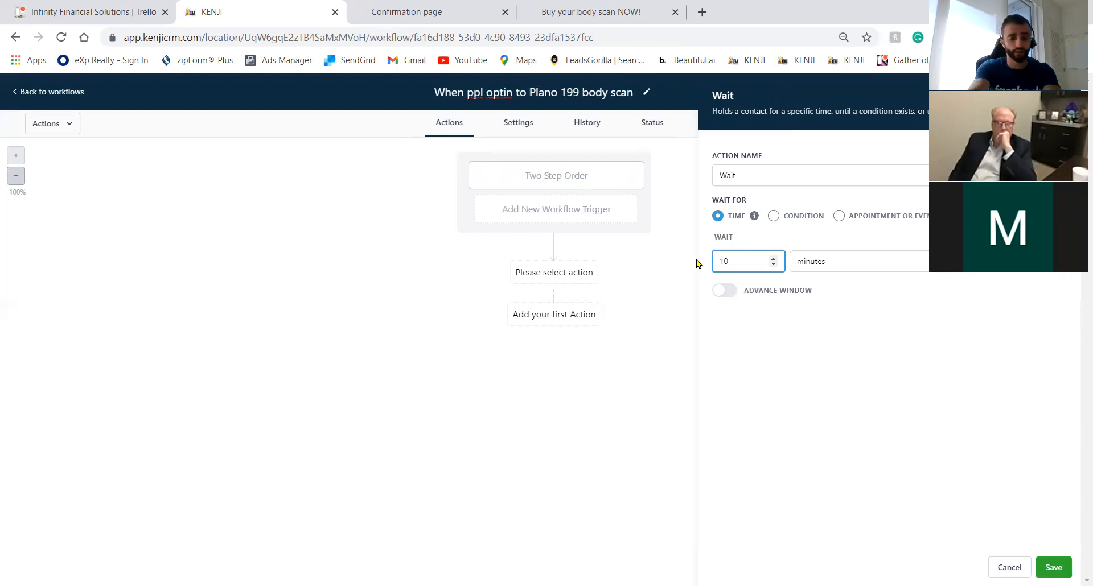
left_click(793, 177)
type("15 min")
left_click(1054, 567)
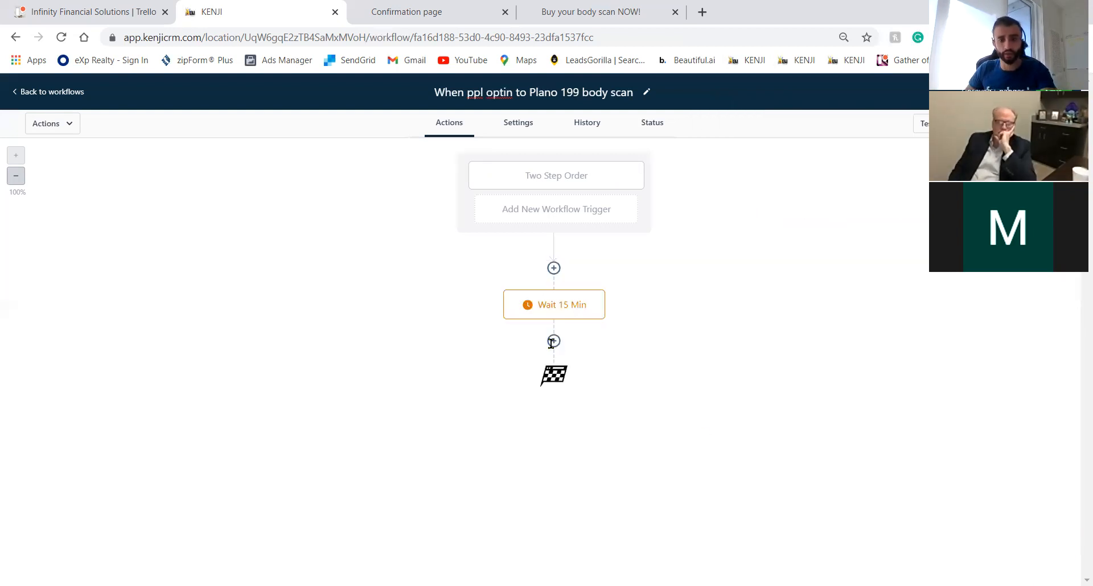
Add an Add Contact Tag step that creates and applies the new 'Almost Buyers' tag.
left_click(554, 341)
scroll(881, 391, "down", 8)
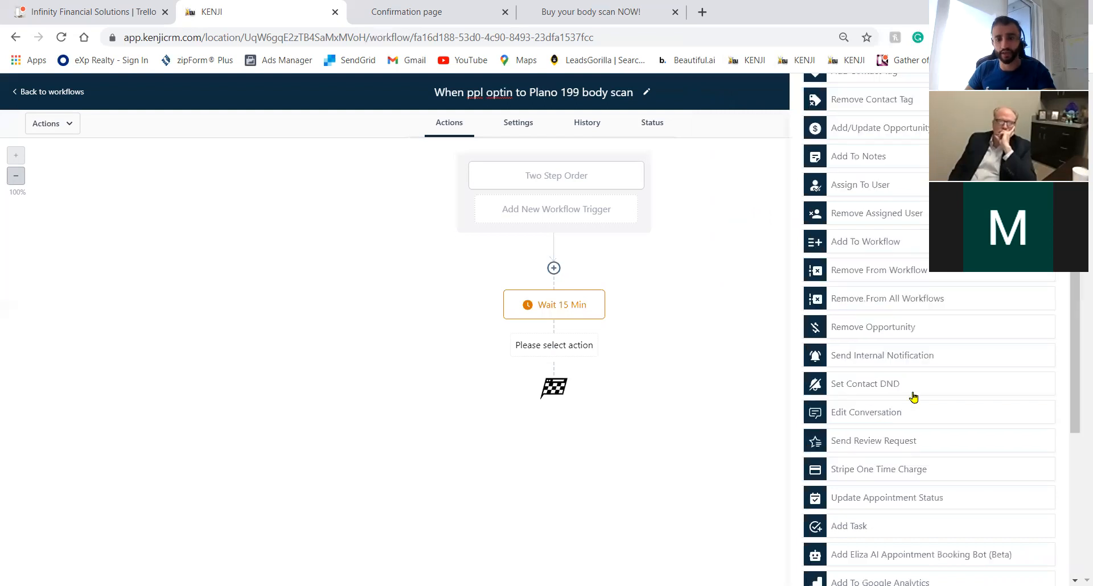
scroll(896, 319, "up", 5)
left_click(891, 289)
left_click(854, 230)
left_click(863, 259)
type("Almost Buyers")
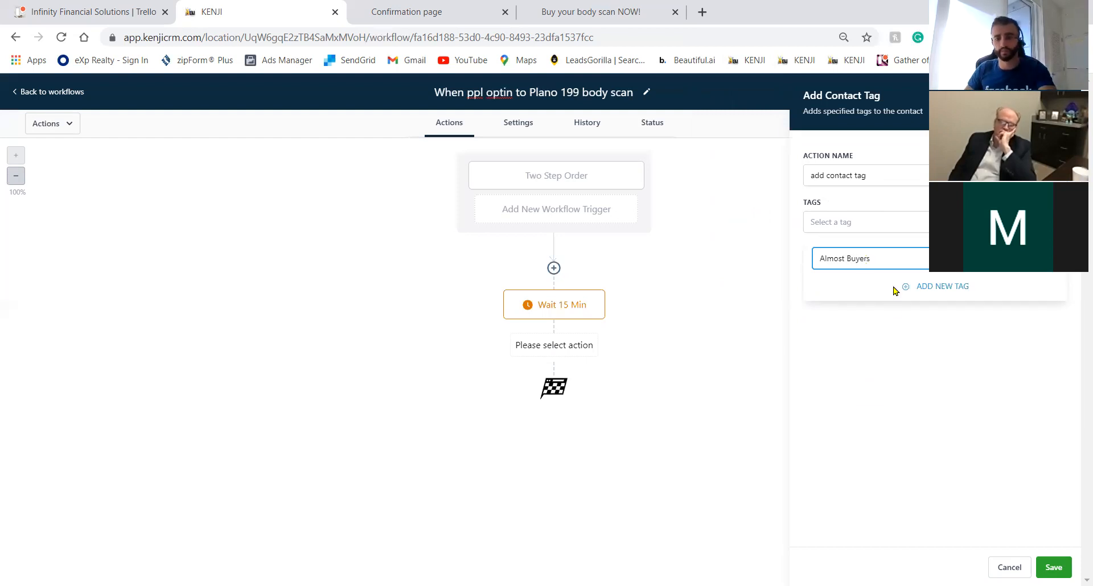
left_click(929, 286)
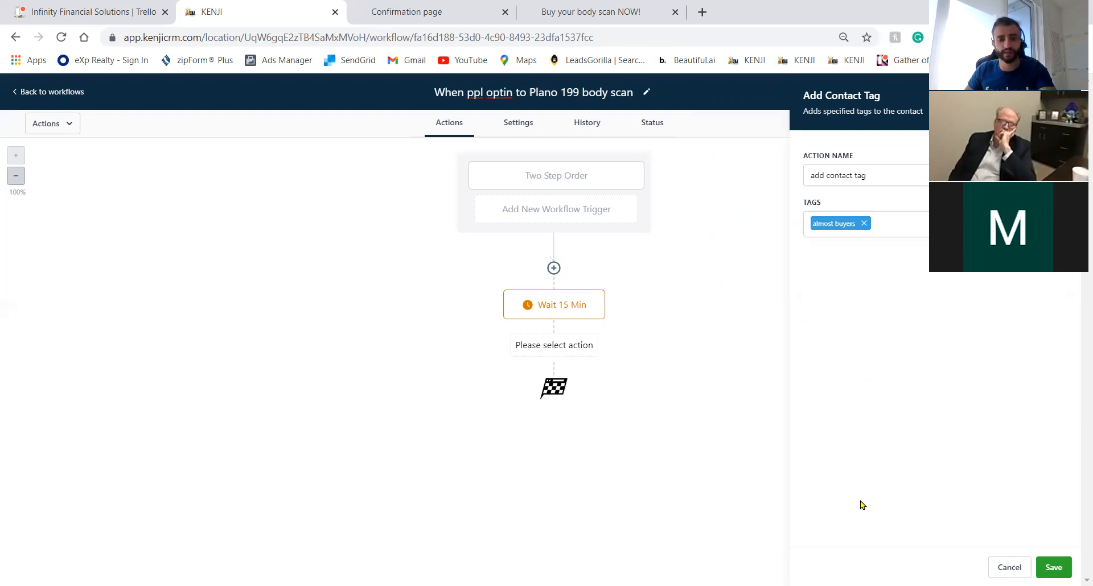
left_click(553, 410)
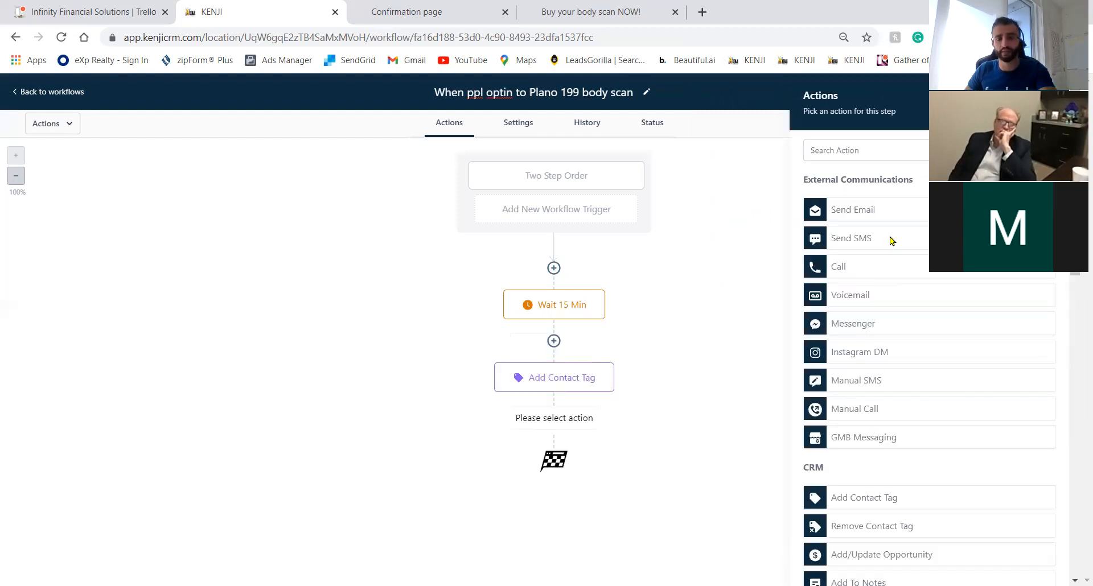
left_click(891, 240)
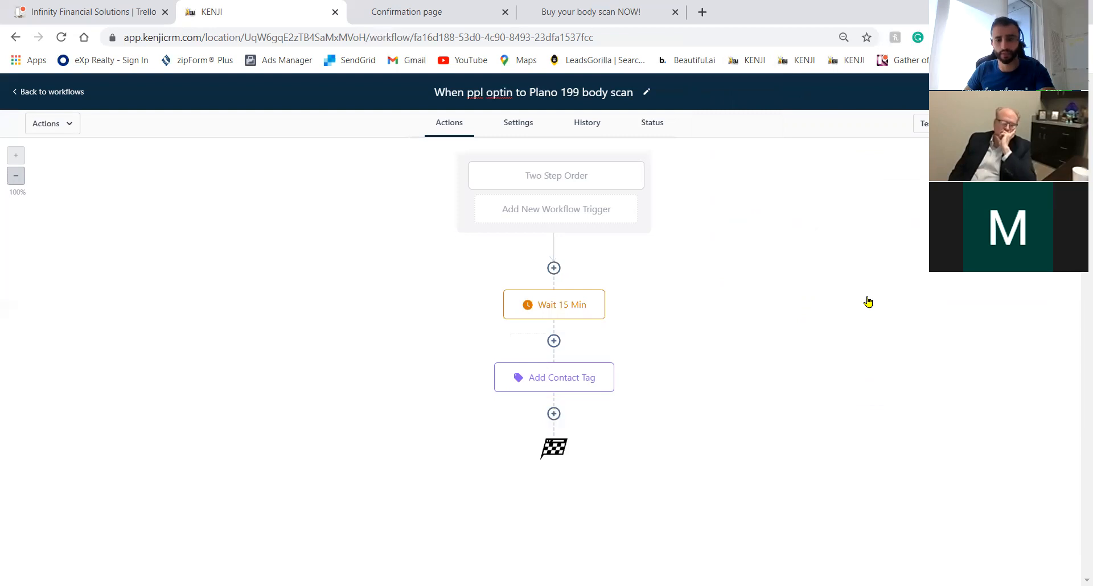
left_click(726, 280)
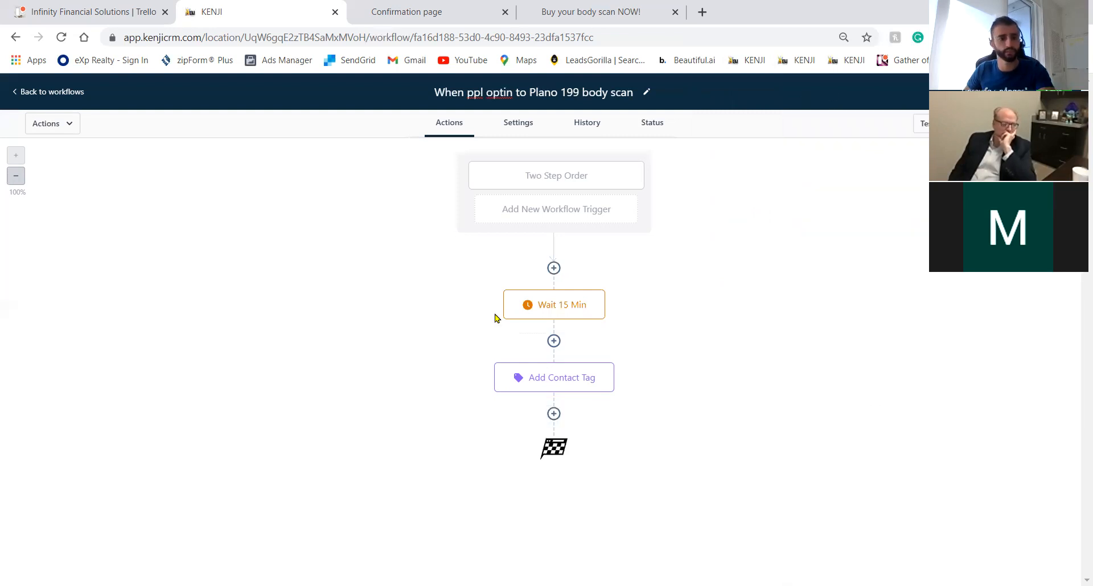
Title a new workflow 'When people optin but not buy 199 scan' and open its trigger form.
left_click(60, 39)
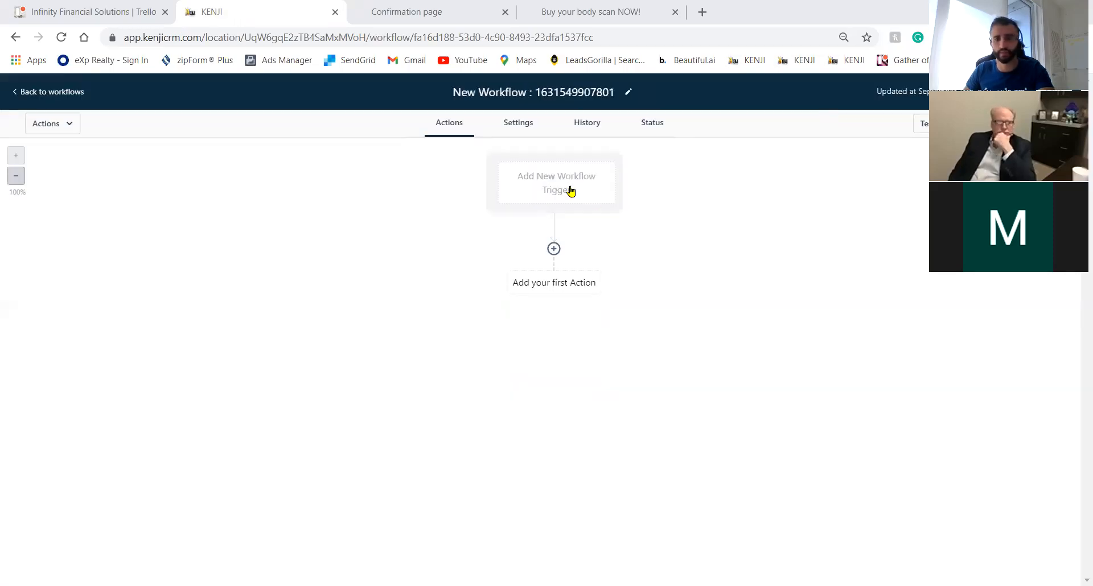
left_click(565, 90)
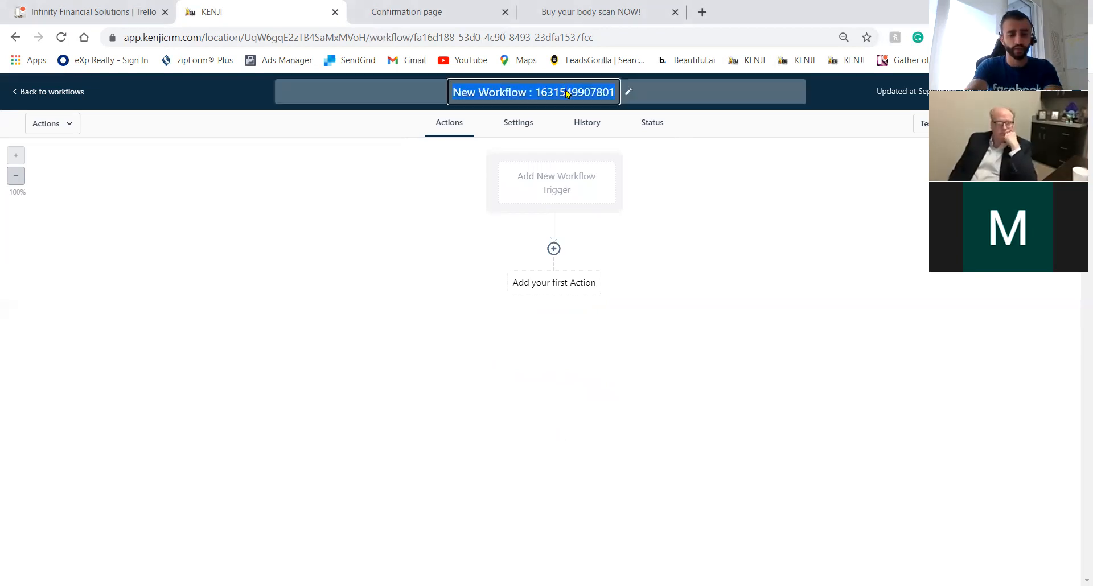
type("When people opti")
key("Return")
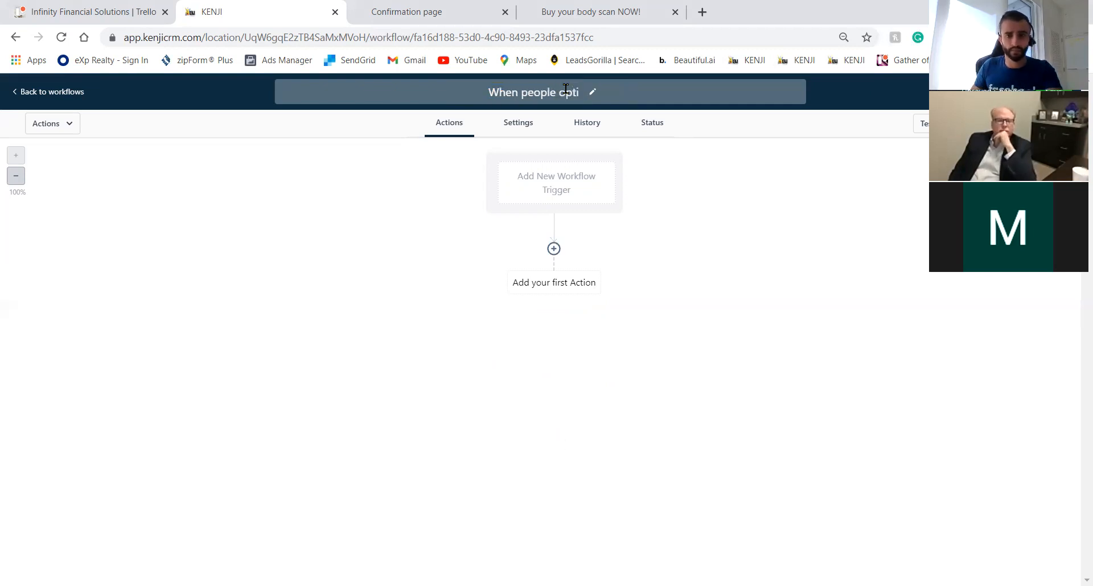
left_click(585, 96)
type("n but not buy 199 scan")
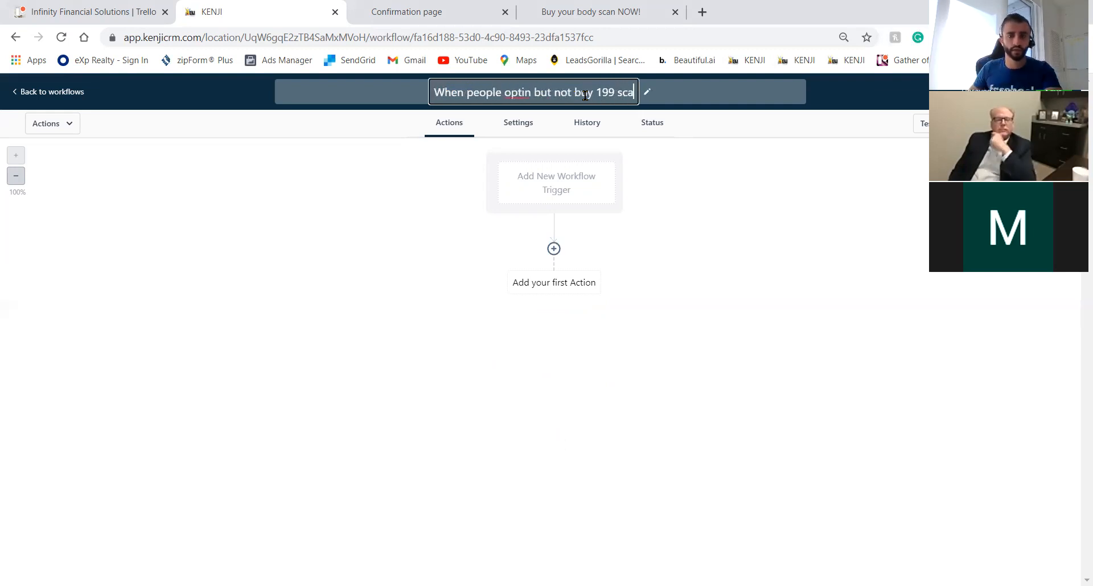
key("Return")
left_click(590, 181)
Set a Two step order trigger with a Submission type filter and save it.
left_click(852, 283)
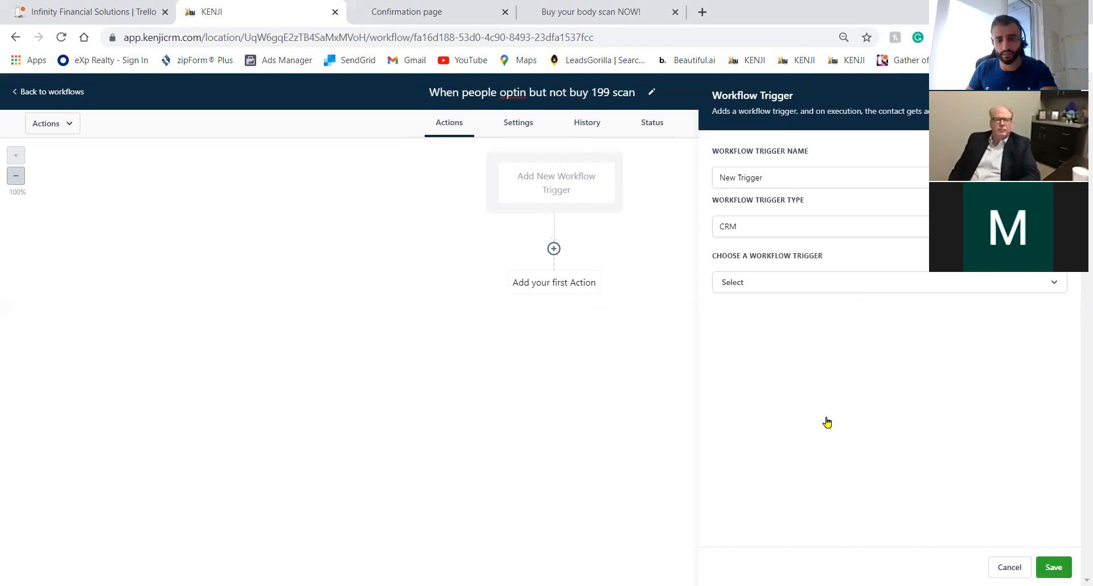
scroll(819, 426, "down", 4)
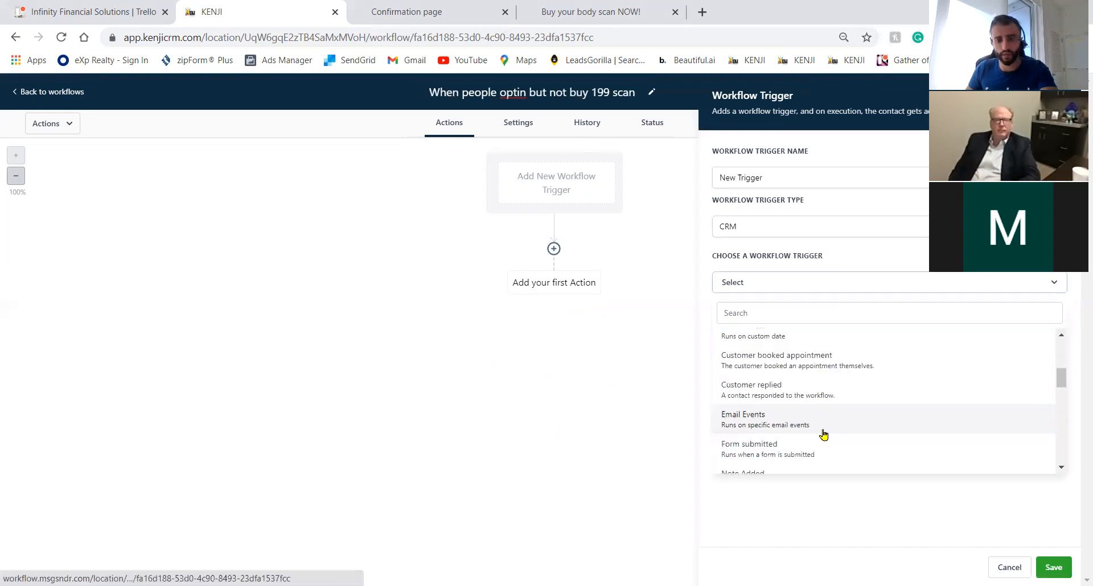
left_click(1064, 366)
left_click_drag(1065, 366, 1066, 422)
left_click(880, 401)
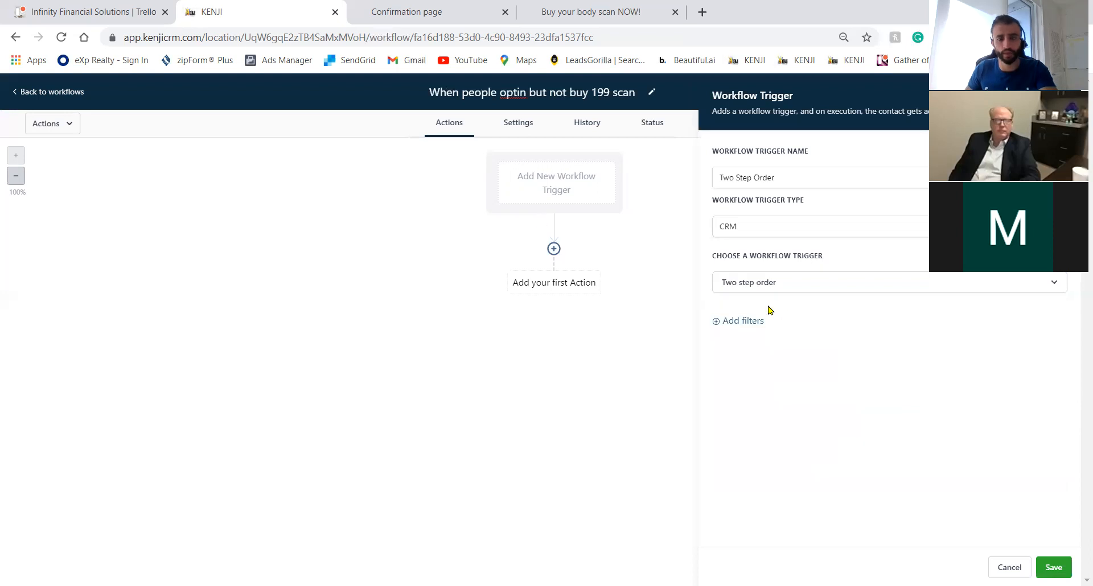
left_click(730, 334)
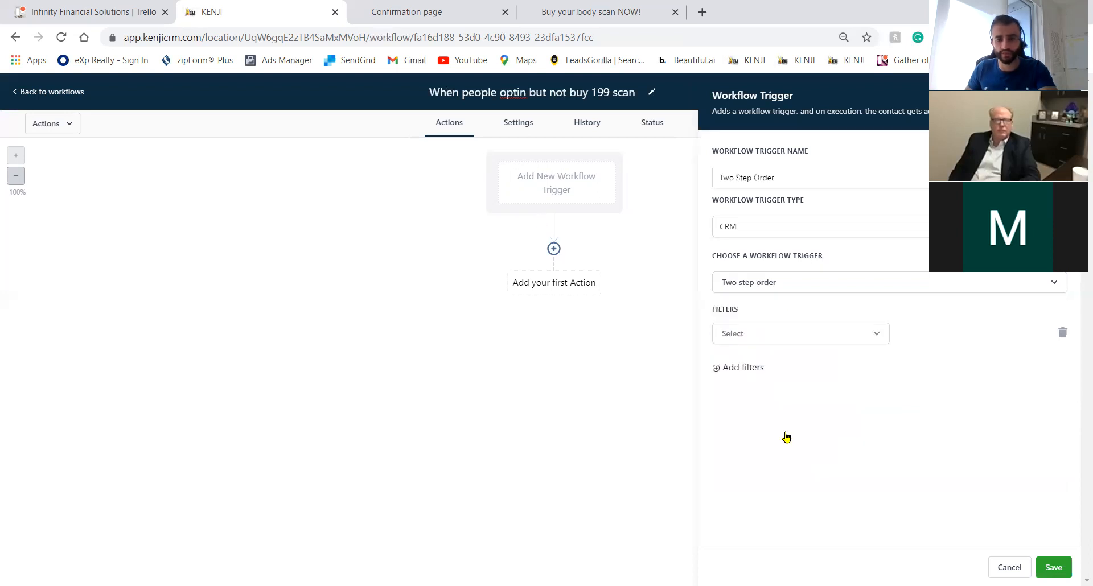
left_click(785, 433)
left_click(970, 335)
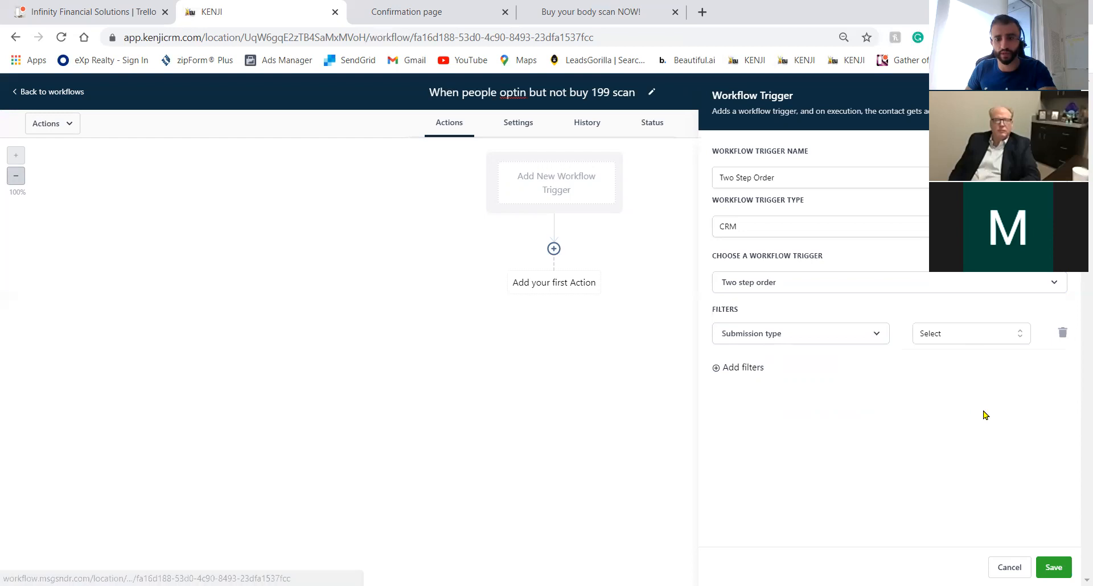
left_click(1053, 565)
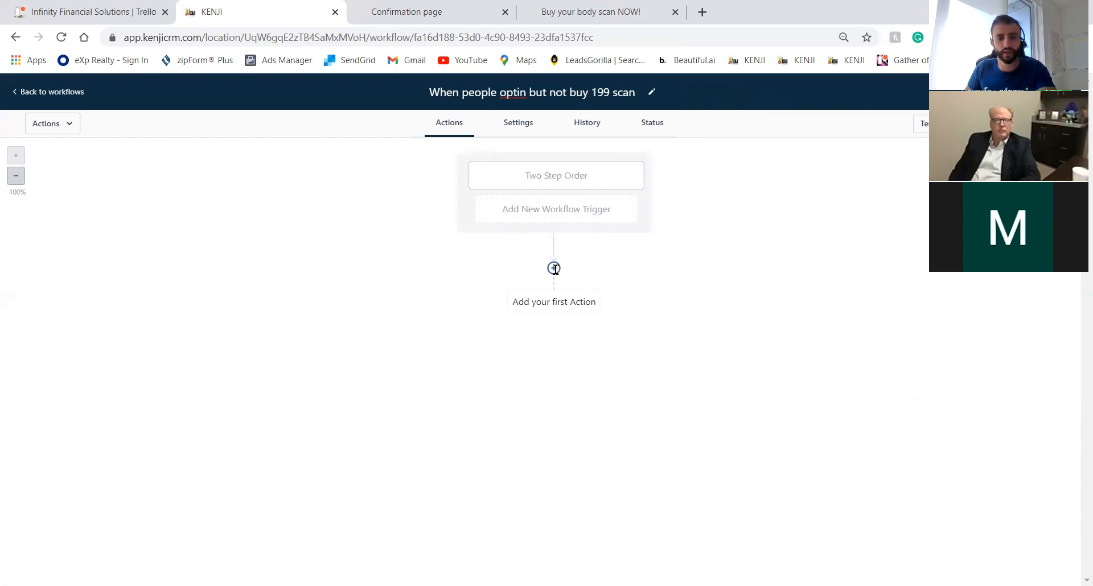
Add an Add Contact Tag step searching for 'Almost Buyers' and try to save it.
left_click(554, 268)
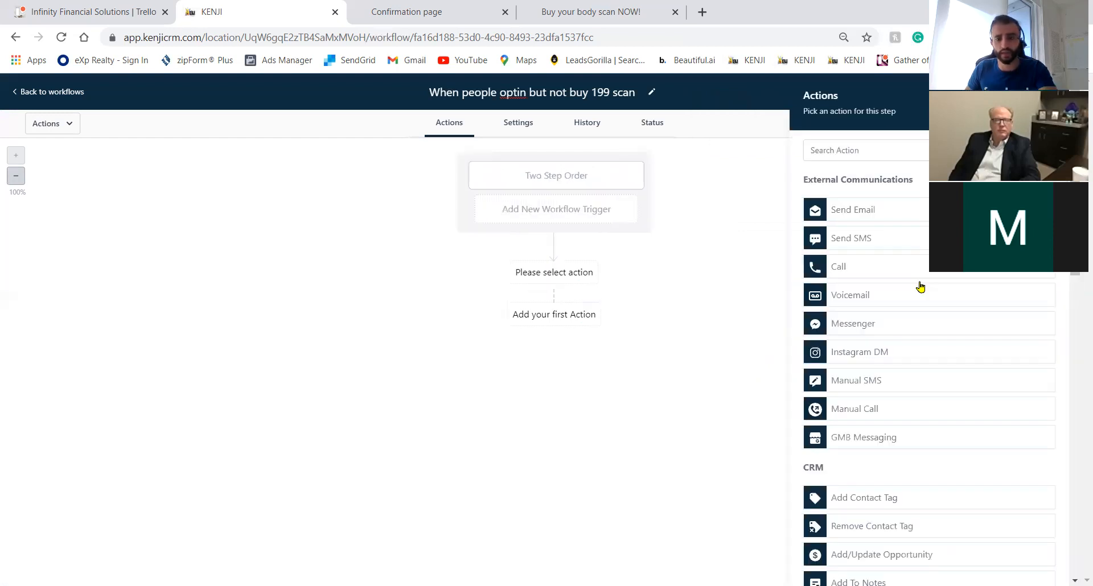
left_click(840, 222)
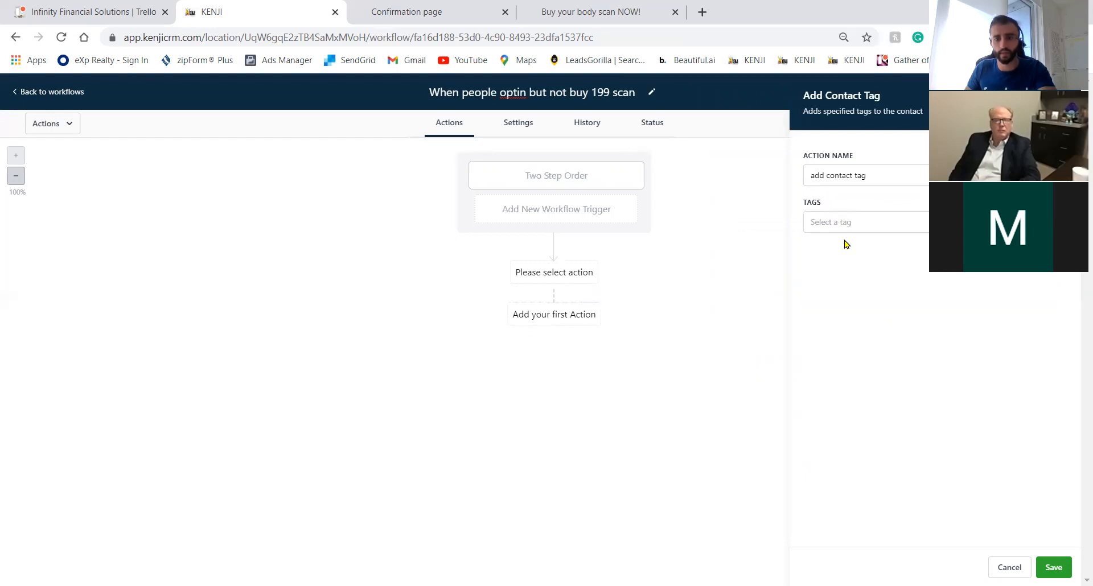
left_click(850, 259)
type("a")
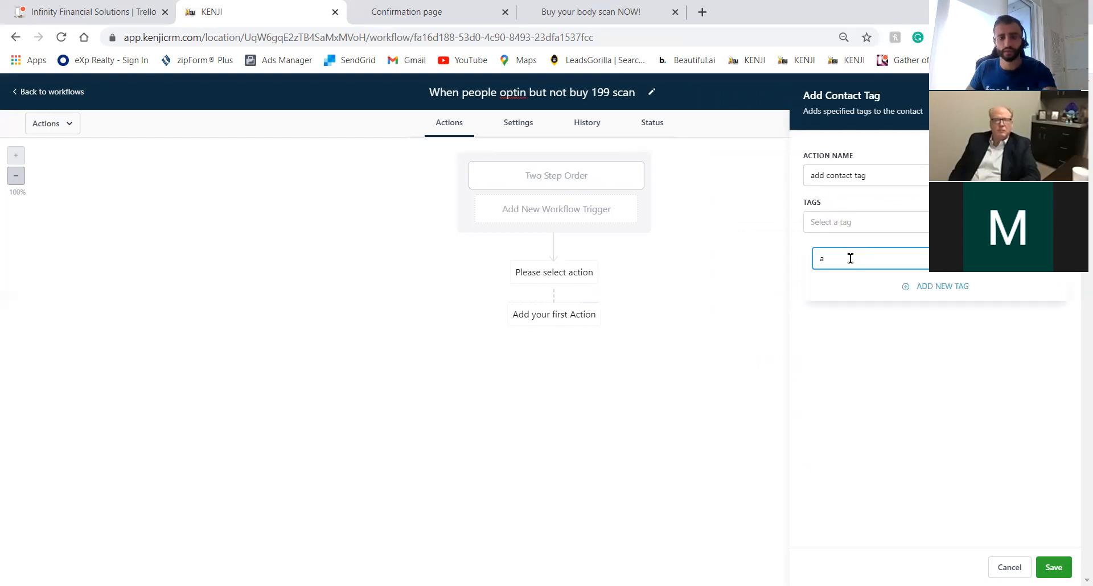
type("lmos")
key("BackSpace")
key("BackSpace")
key("BackSpace")
key("BackSpace")
key("BackSpace")
type("Almost Buyers")
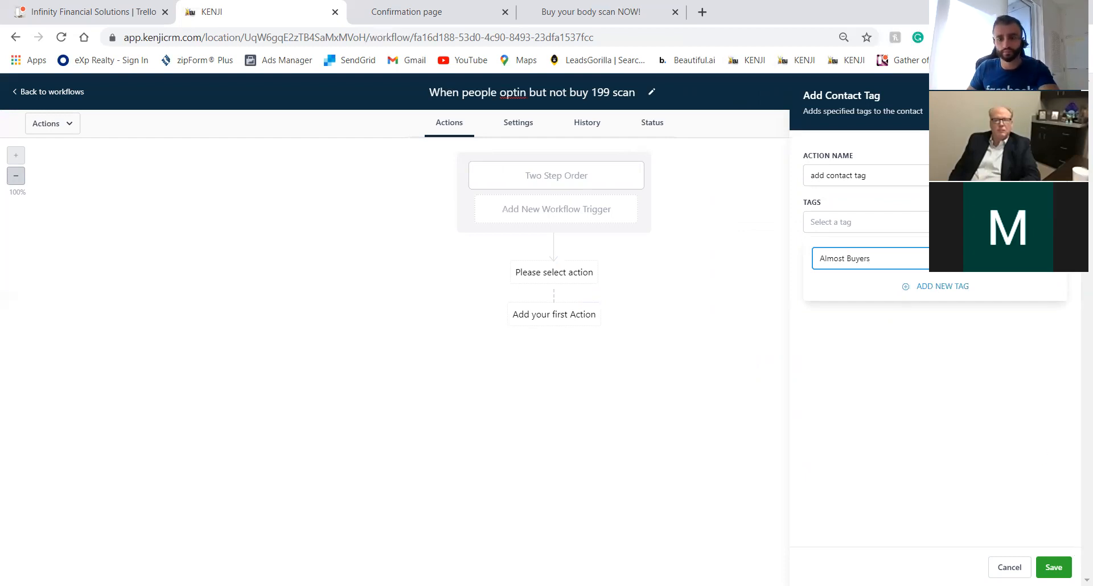
left_click(1057, 568)
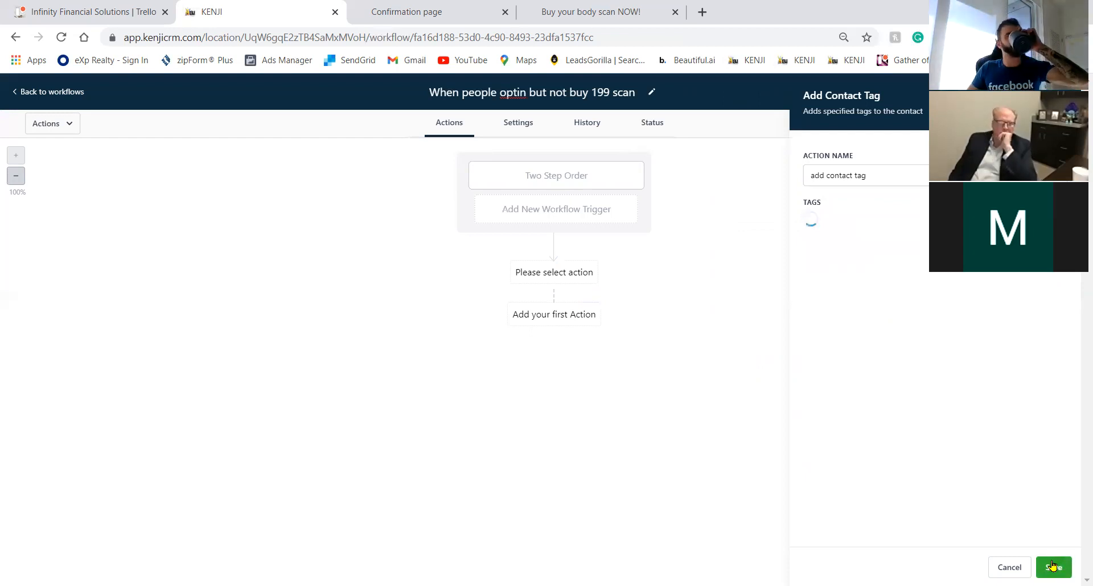
left_click(1051, 565)
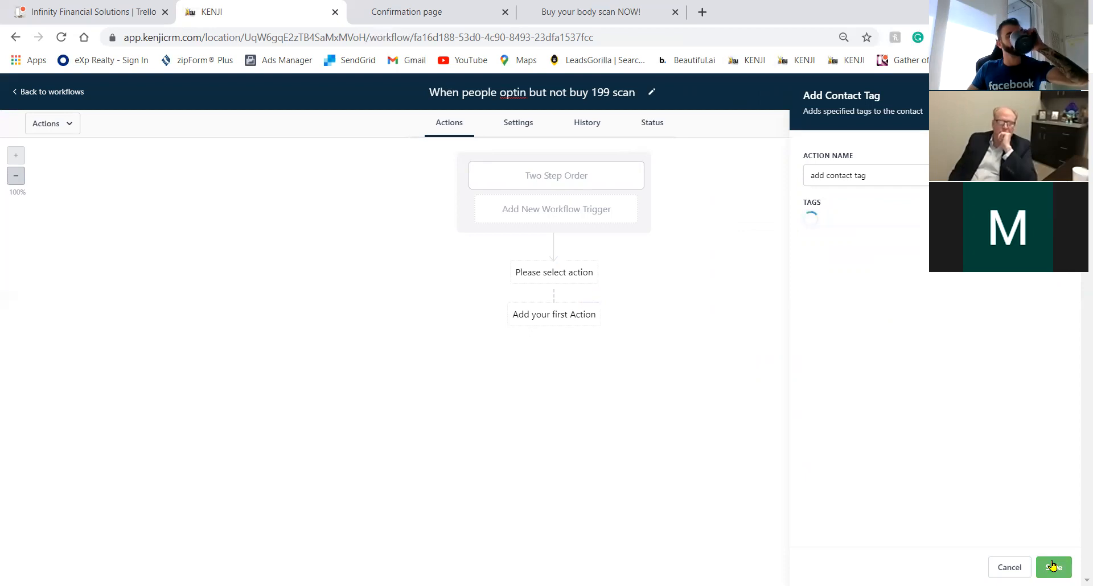
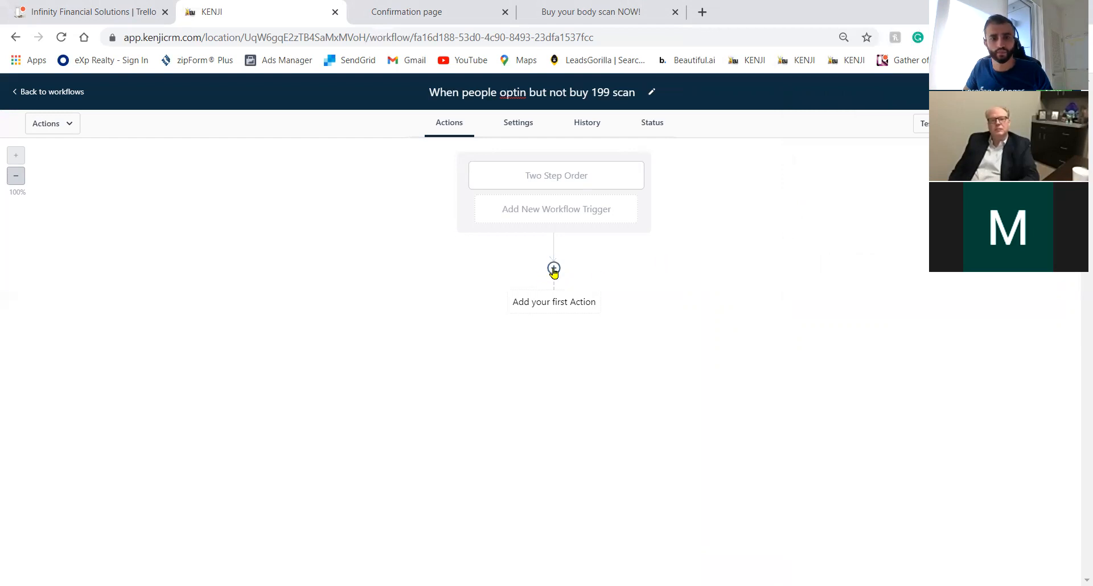
Start an Add Contact Tag action and search the tags for 'Almost Buyers'.
left_click(553, 269)
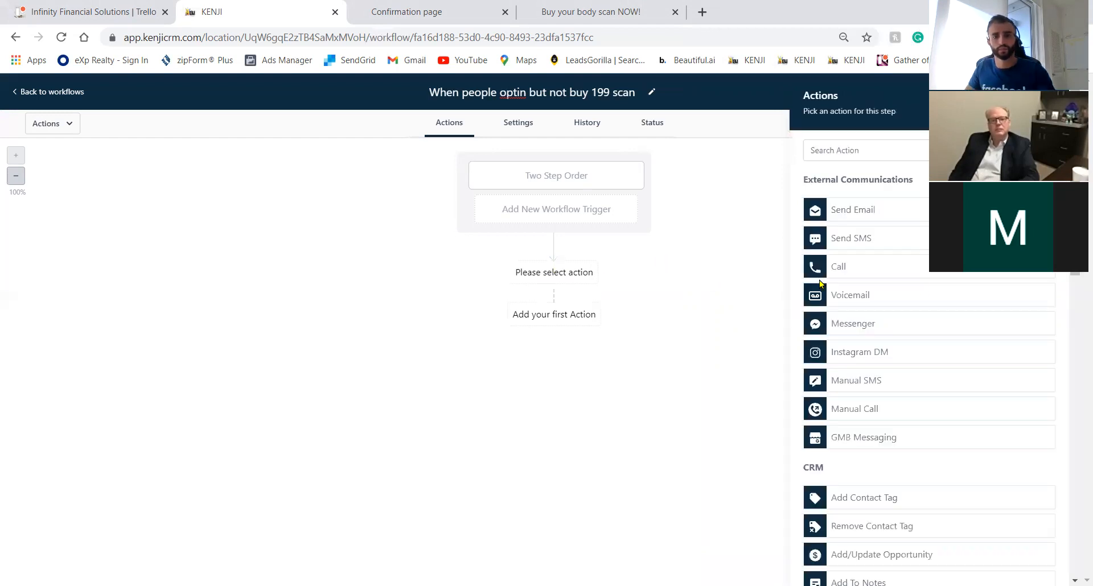
left_click(894, 500)
left_click(853, 223)
left_click(841, 260)
type("Al")
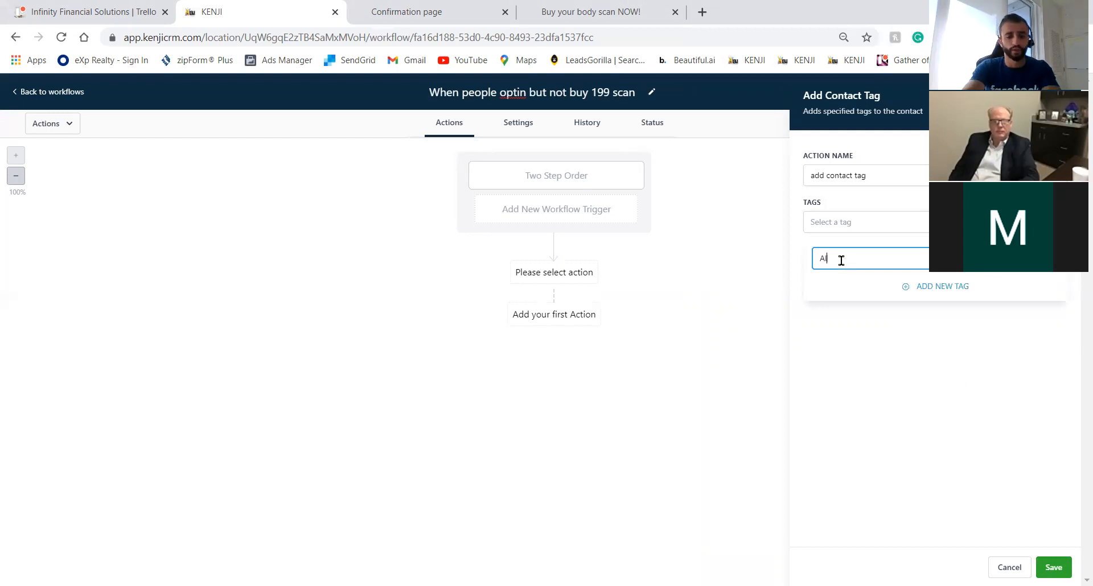
type("most Buyerd")
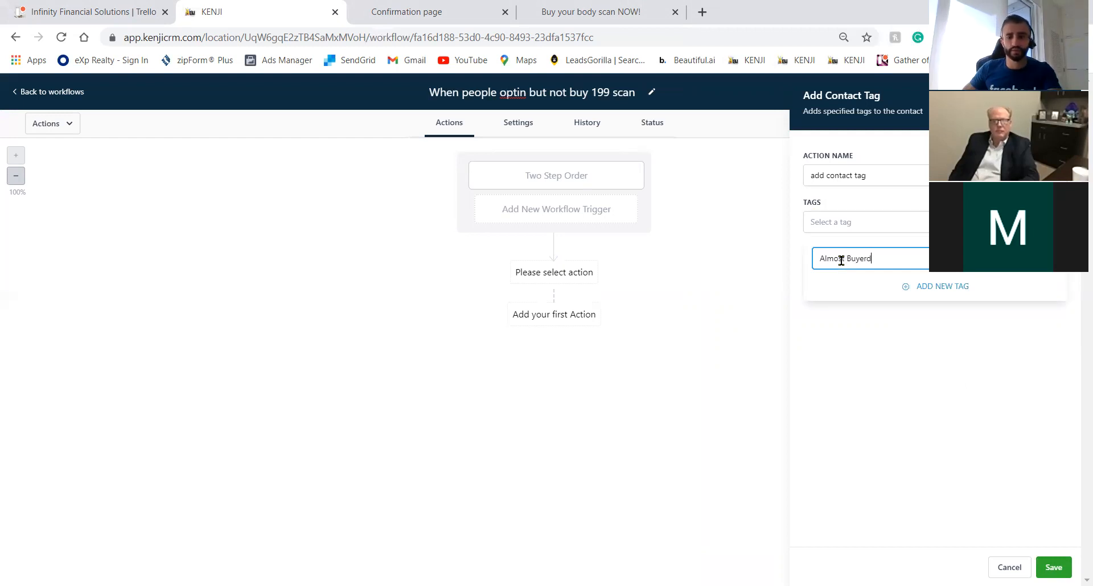
key("BackSpace")
type("s")
Create 'Almost Buyers' as a new tag, discard the action, and view the confirmation page.
left_click(933, 291)
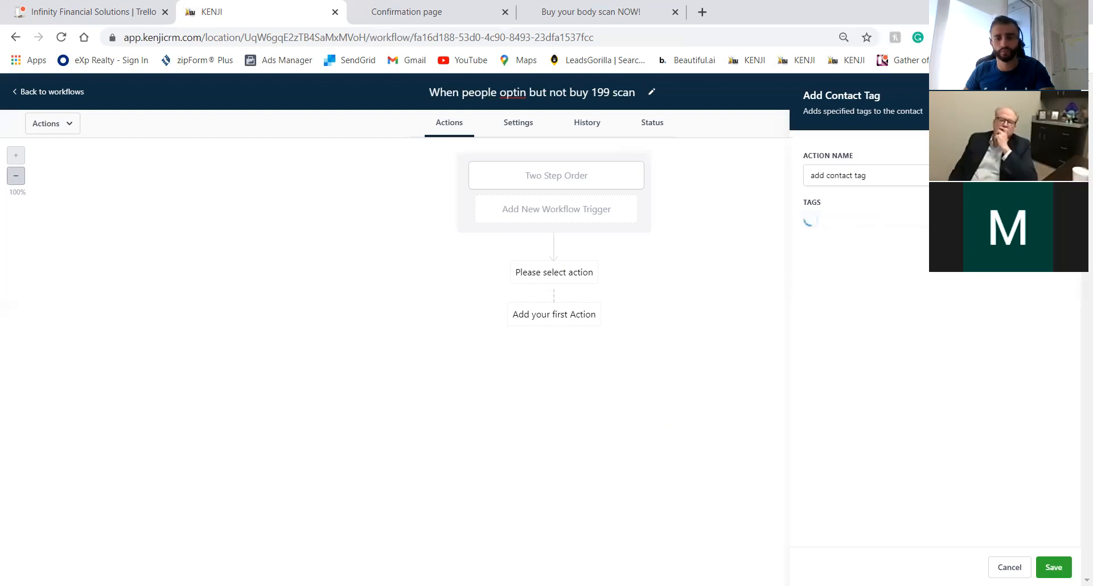
left_click(1063, 96)
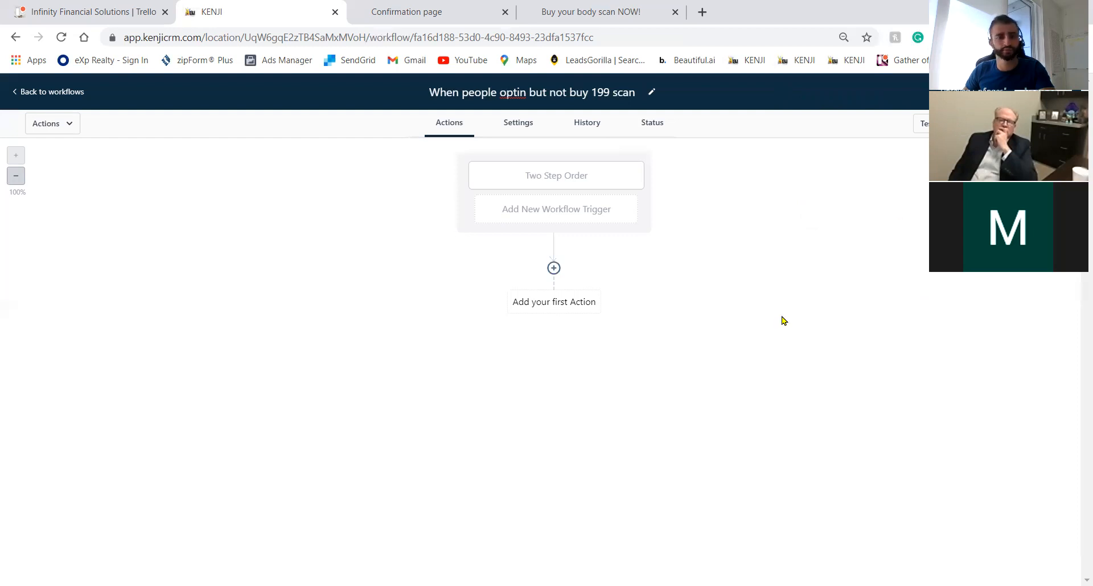
left_click(433, 11)
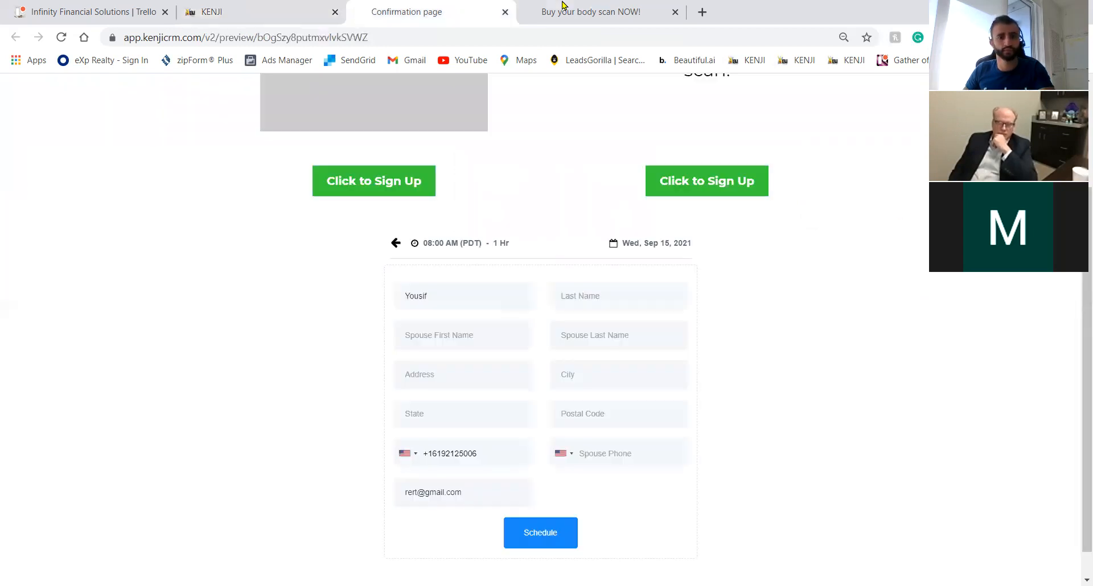
Close the confirmation preview, reload the body scan order page, and return to the workflow editor.
left_click(505, 12)
left_click(432, 12)
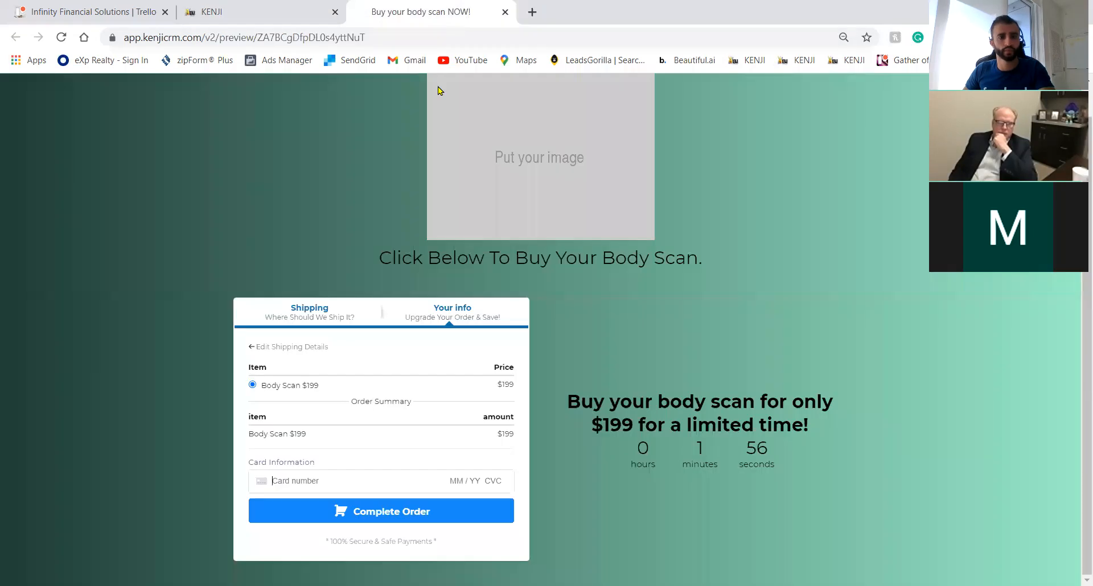
left_click(61, 37)
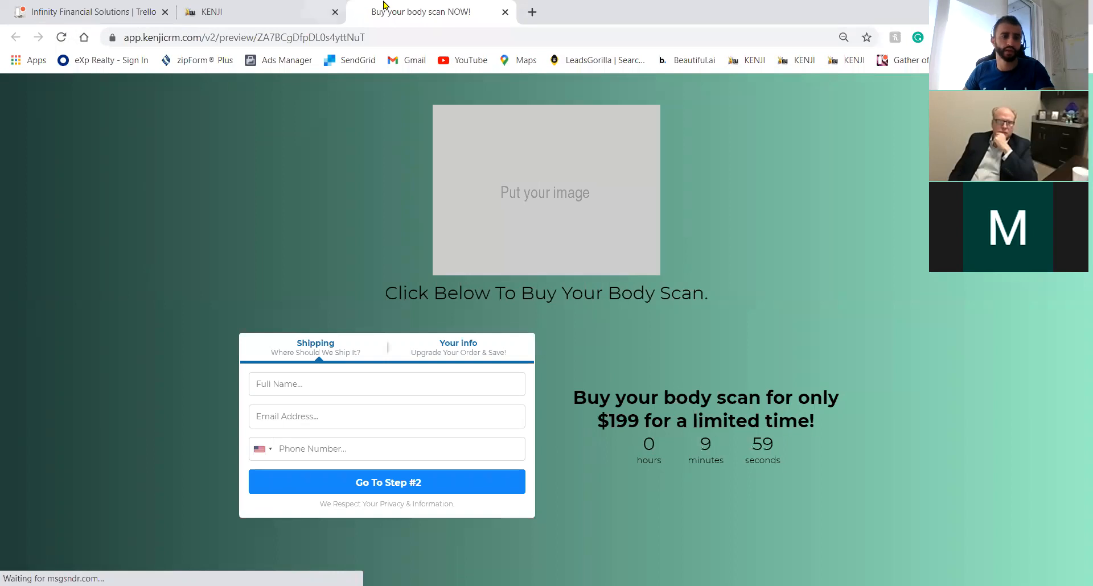
left_click(289, 11)
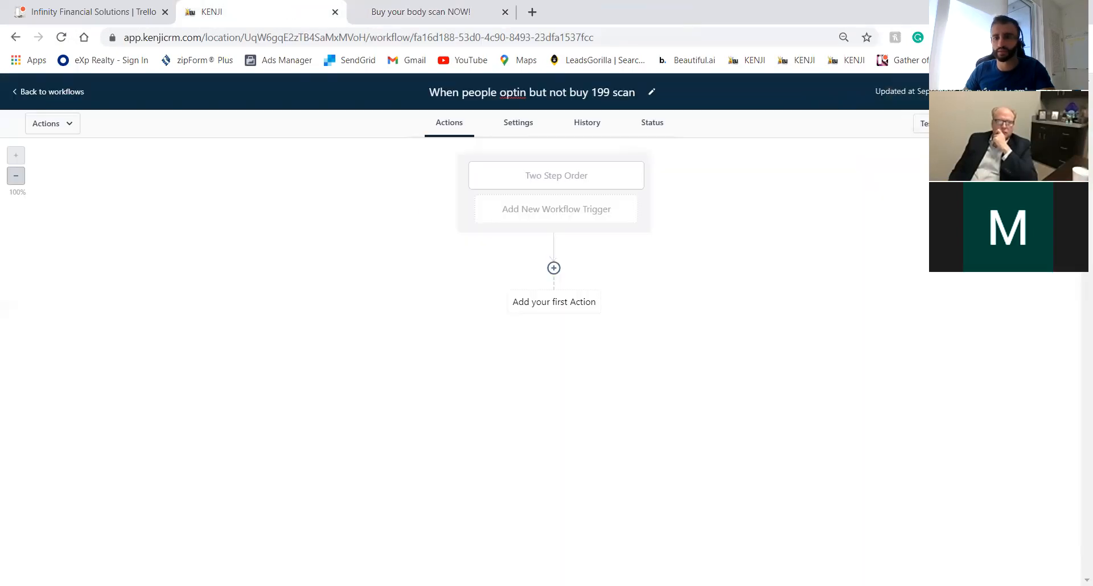
Leave the workflow without any actions and go back to the workflows list.
left_click(554, 269)
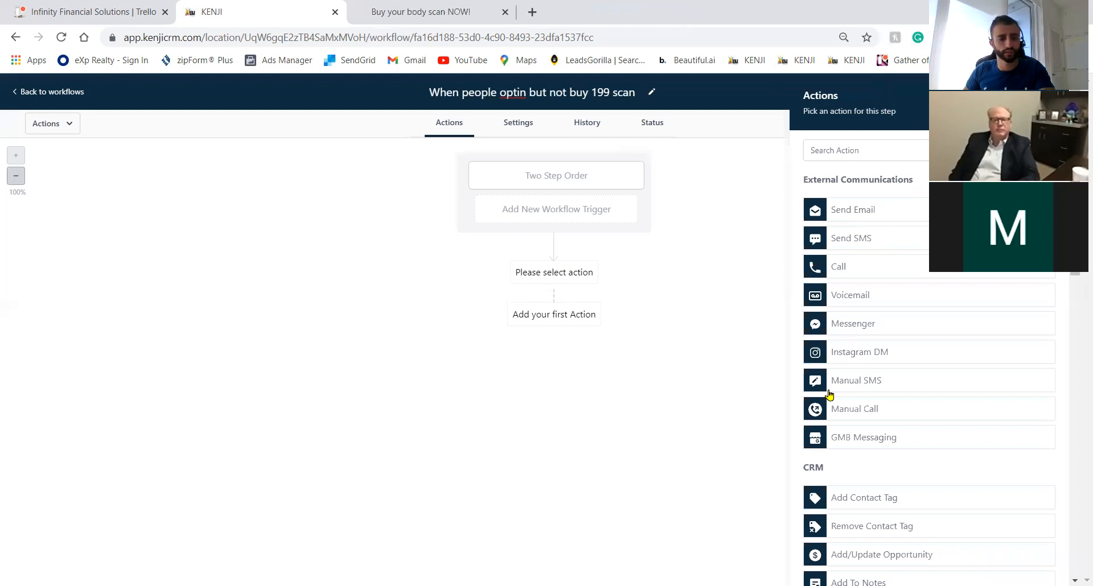
left_click(535, 533)
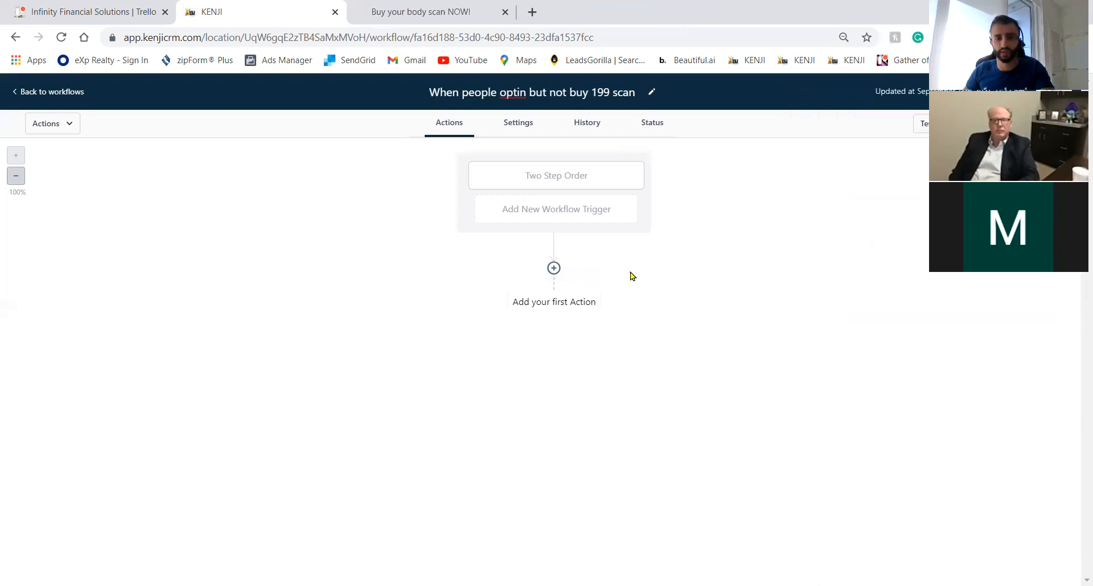
left_click(554, 268)
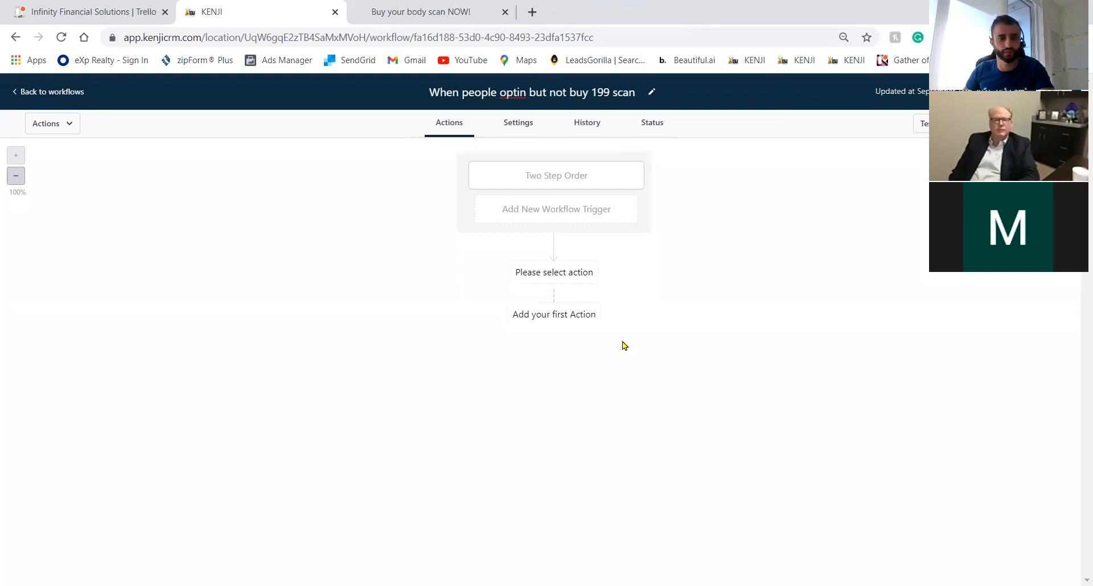
left_click(47, 97)
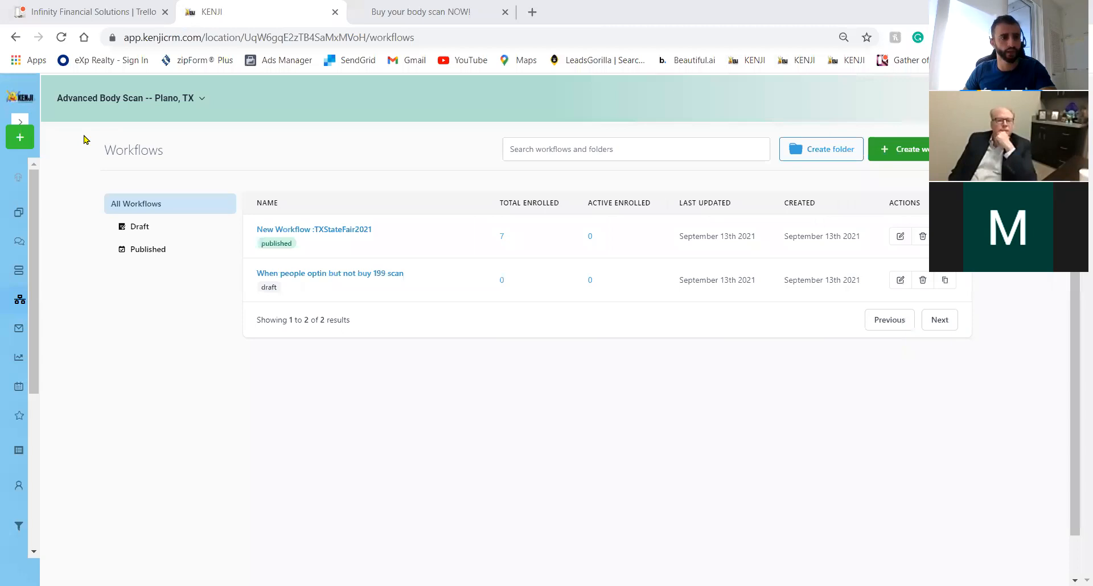
Switch to Edge's Kenji tab and select the text in the location switcher search.
key("alt+Tab")
left_click(17, 169)
left_click(236, 80)
key("ctrl+a")
Search 'body' and switch to the Advanced Body Scan location.
type("the")
key("BackSpace")
key("BackSpace")
key("BackSpace")
key("BackSpace")
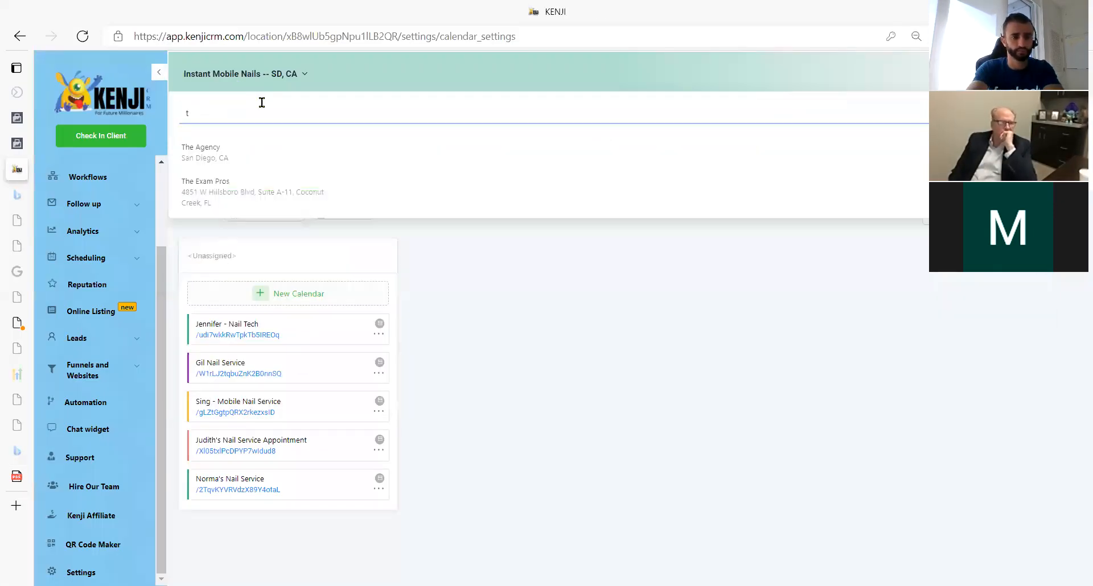
type("body")
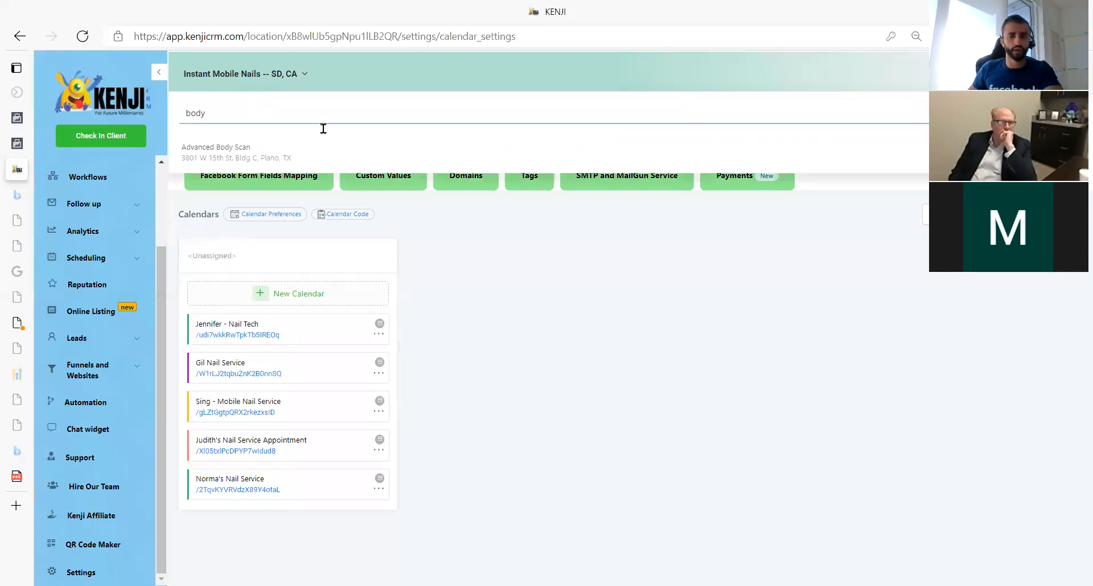
left_click(259, 163)
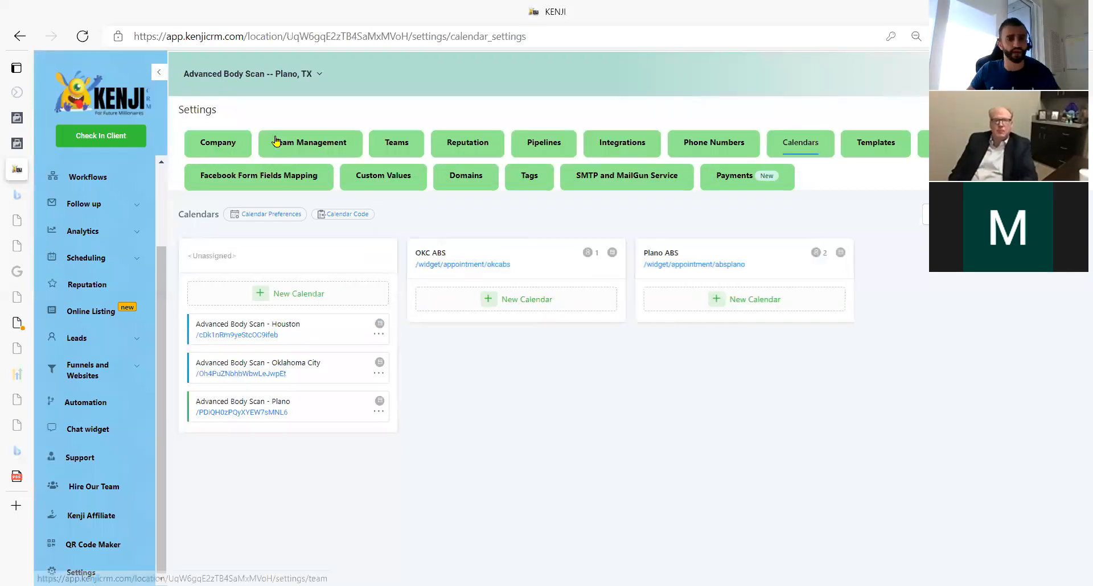
Look at The Main Sales Funnel (PLANO), then open the 'When people optin but not buy 199 scan' workflow.
left_click(108, 371)
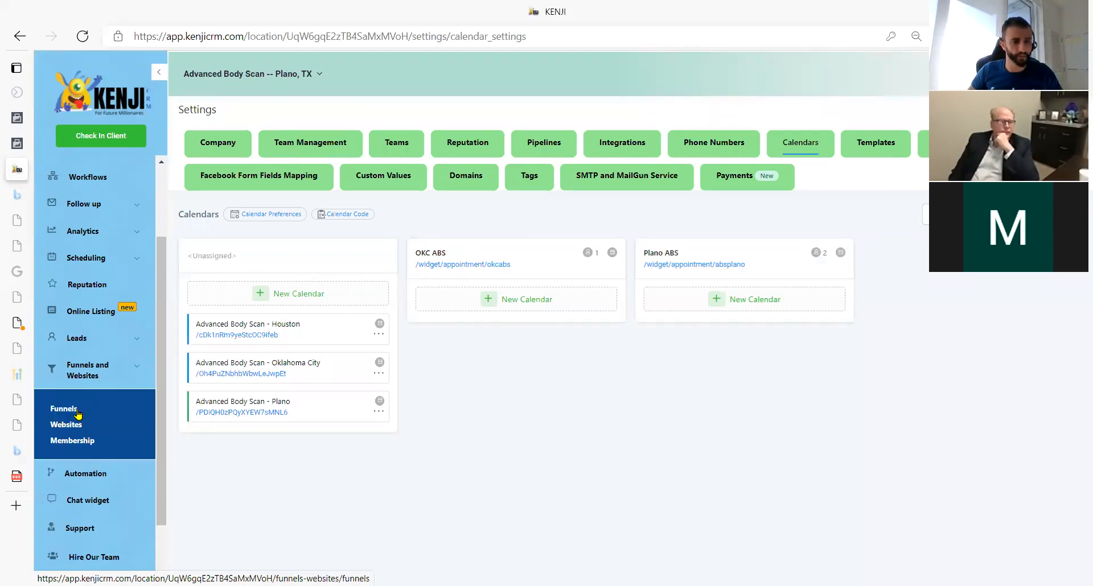
left_click(63, 409)
left_click(386, 209)
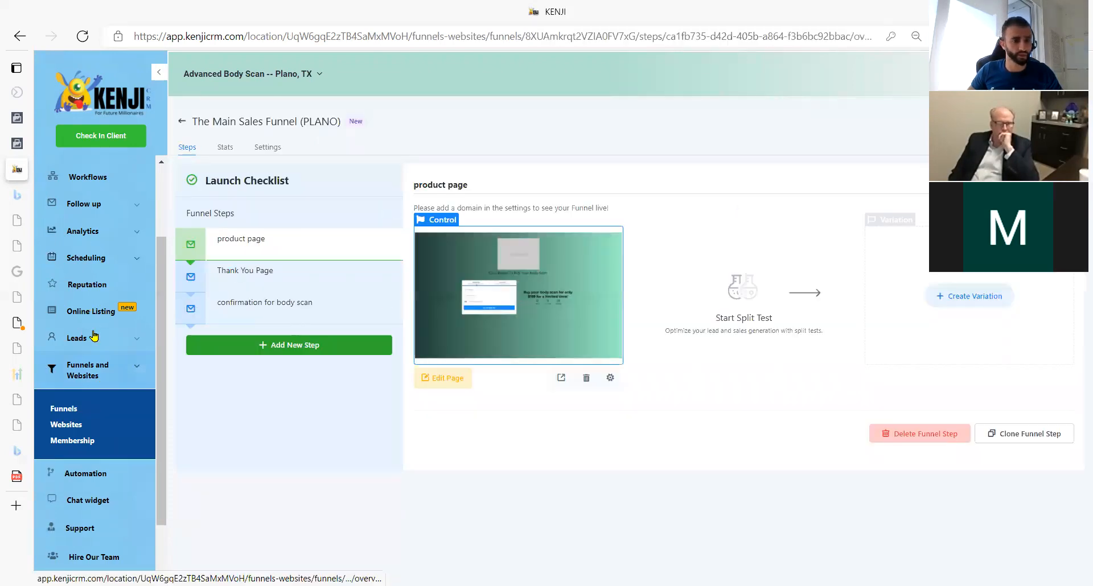
left_click(92, 205)
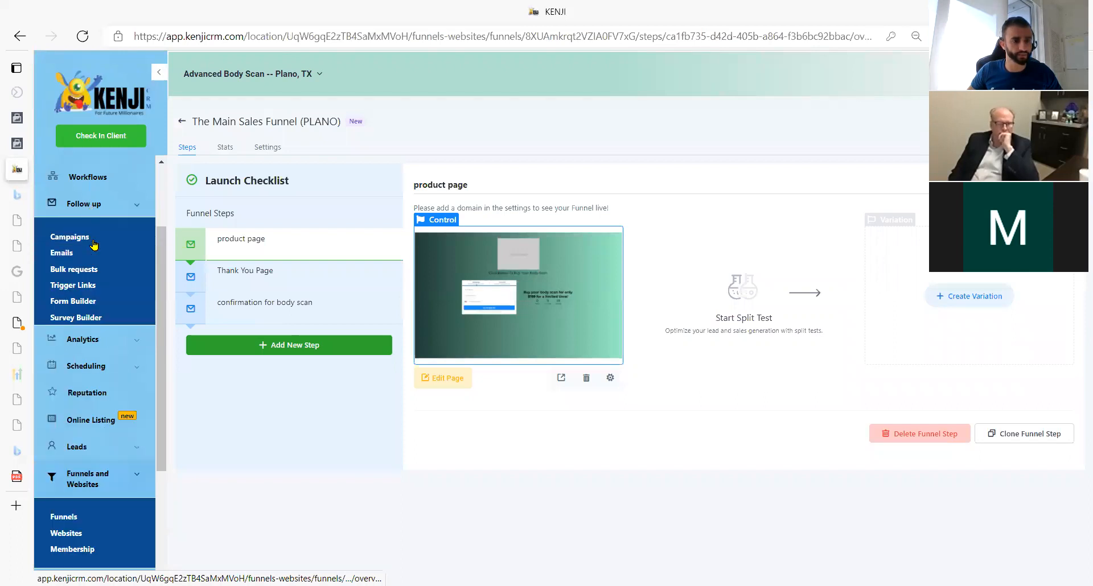
left_click(91, 177)
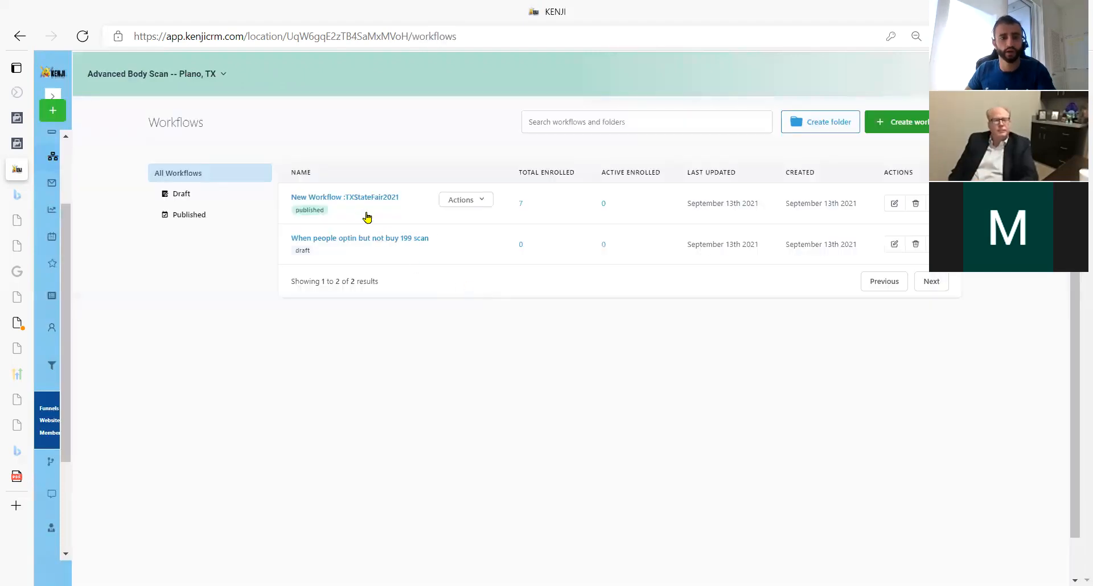
left_click(374, 239)
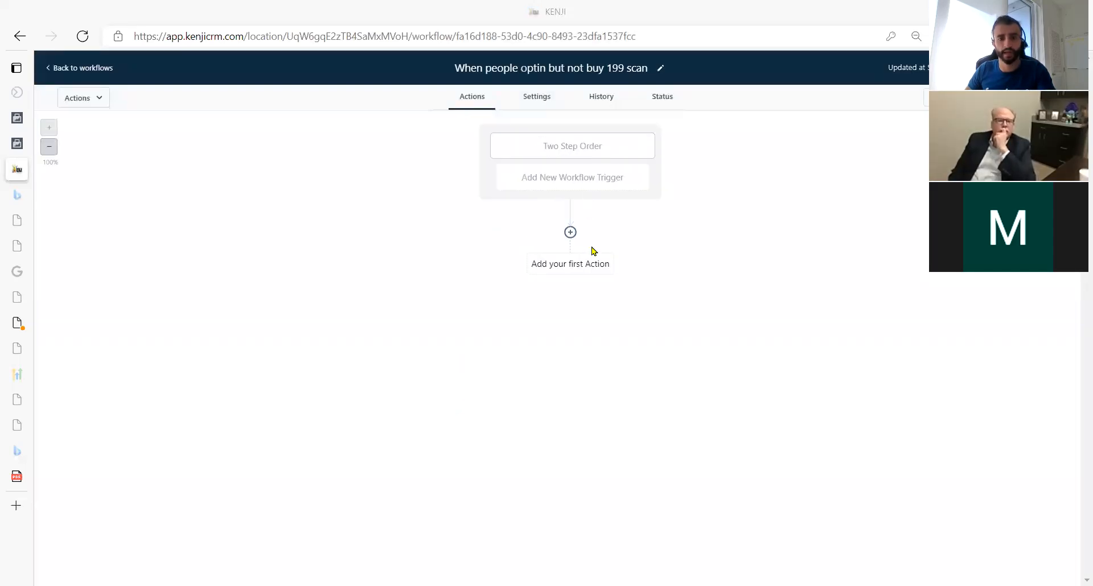
Add a first action, Add Contact Tag, applying the almost buyers tag, and save it.
left_click(570, 232)
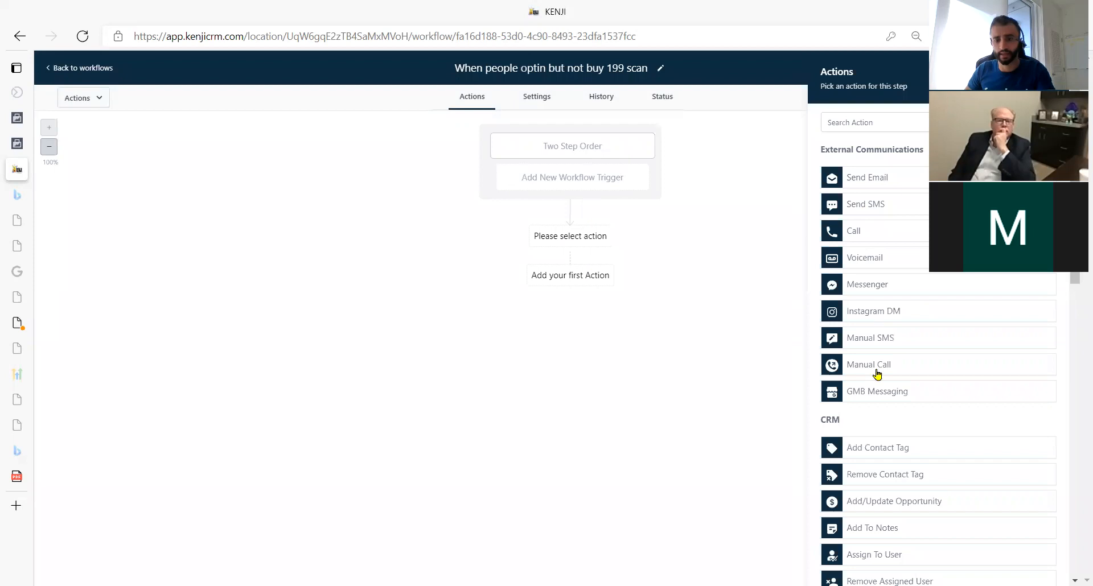
left_click(891, 447)
left_click(852, 193)
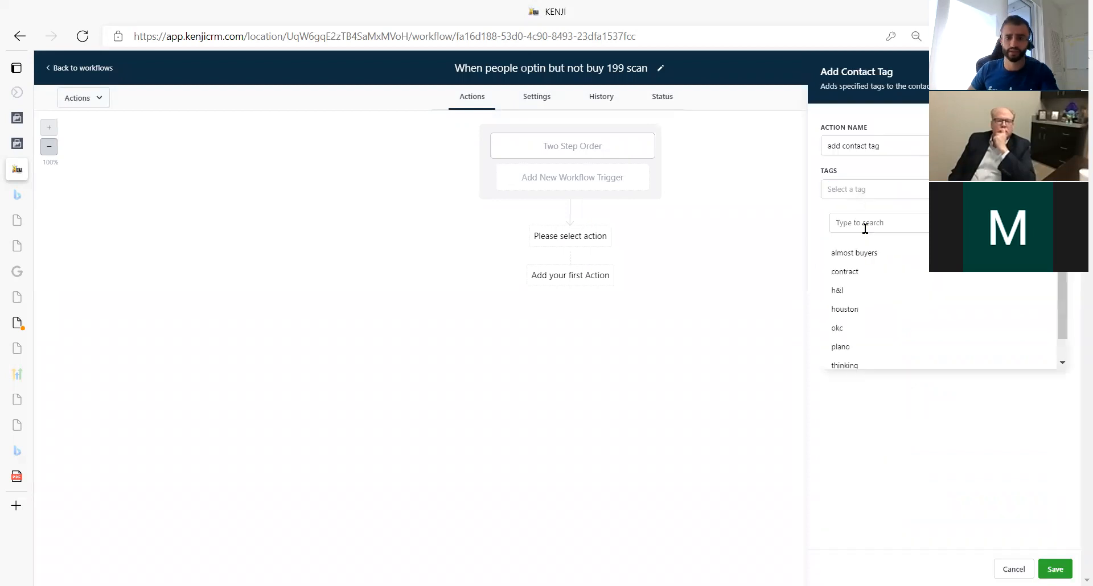
left_click(862, 256)
left_click(1022, 516)
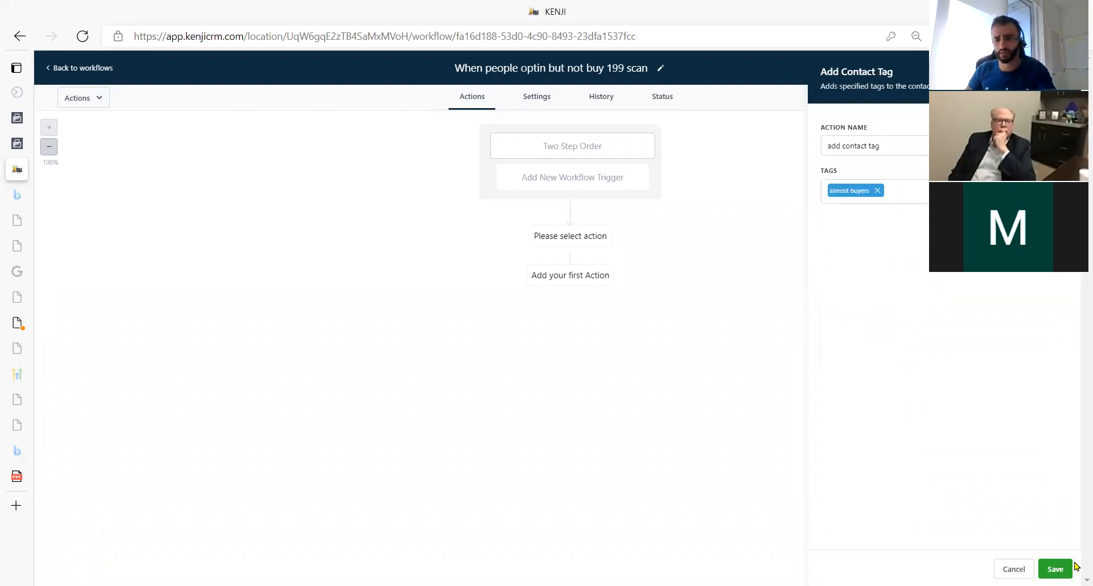
left_click(1055, 569)
left_click(569, 300)
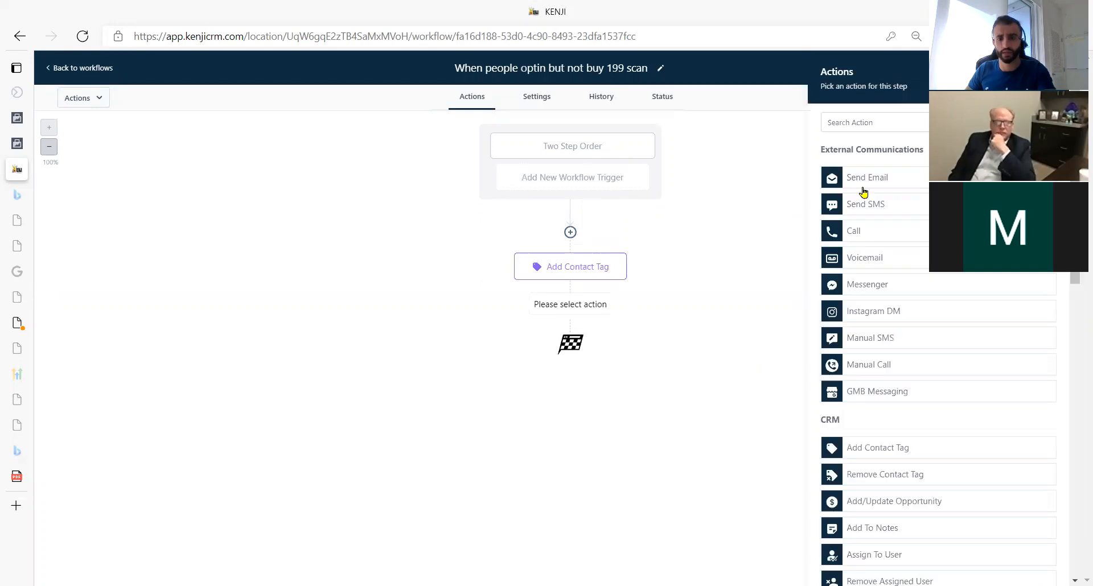
Add an SMS greeting {First Name} about their unfinished body scan purchase, offering to answer questions.
left_click(924, 203)
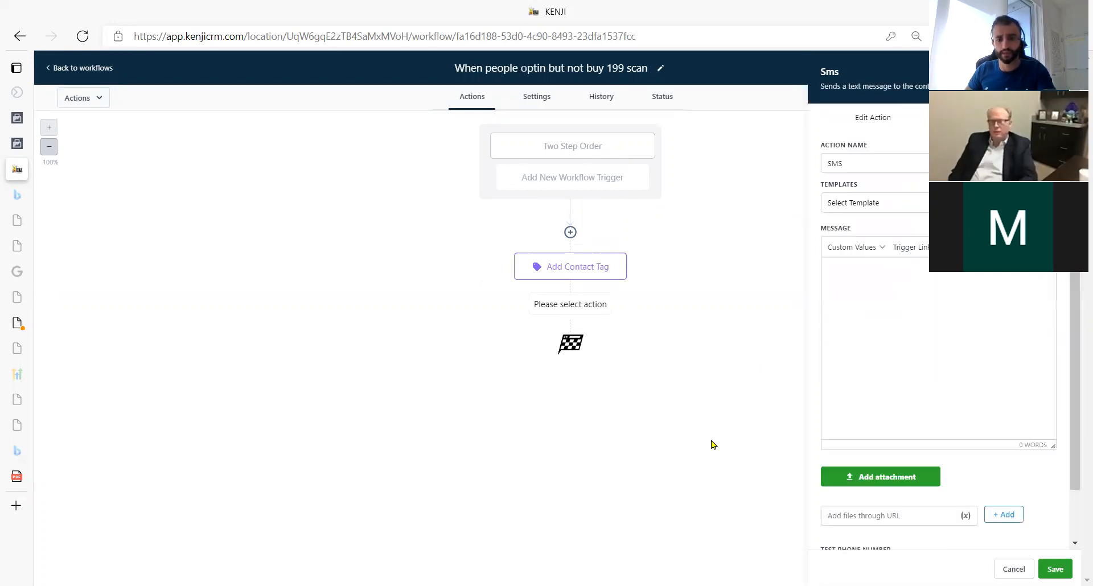
left_click(935, 299)
type("Hey")
left_click(852, 247)
mouse_move(880, 271)
left_click(917, 283)
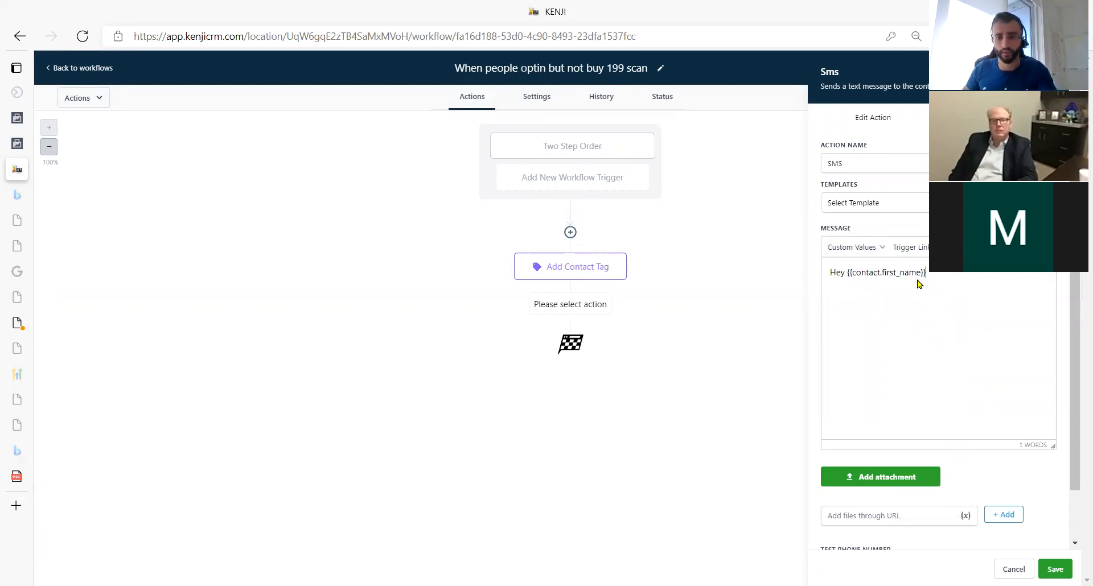
type(", you tried to")
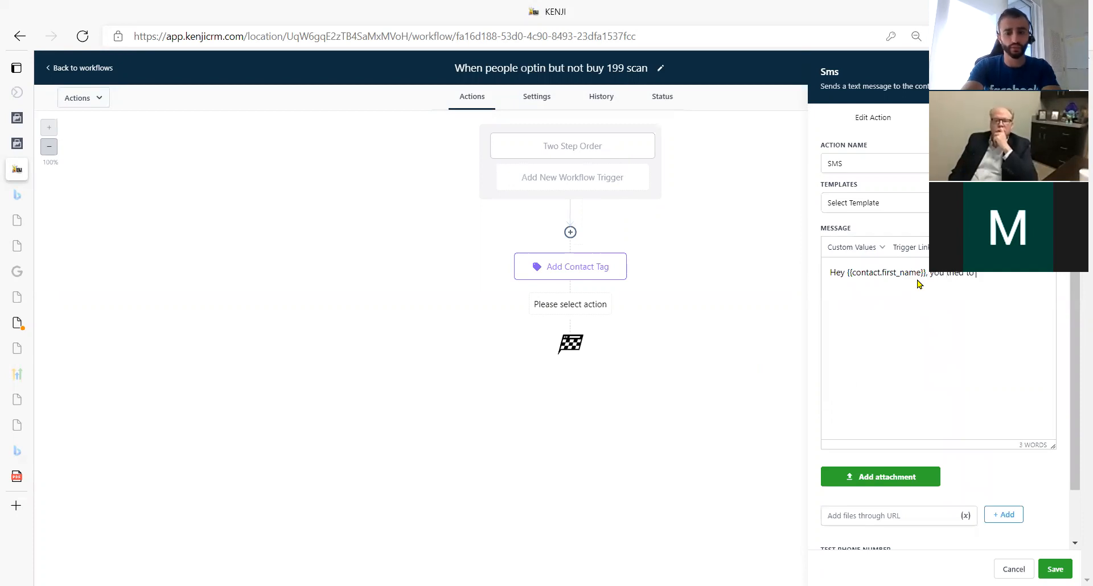
type(" purchase the")
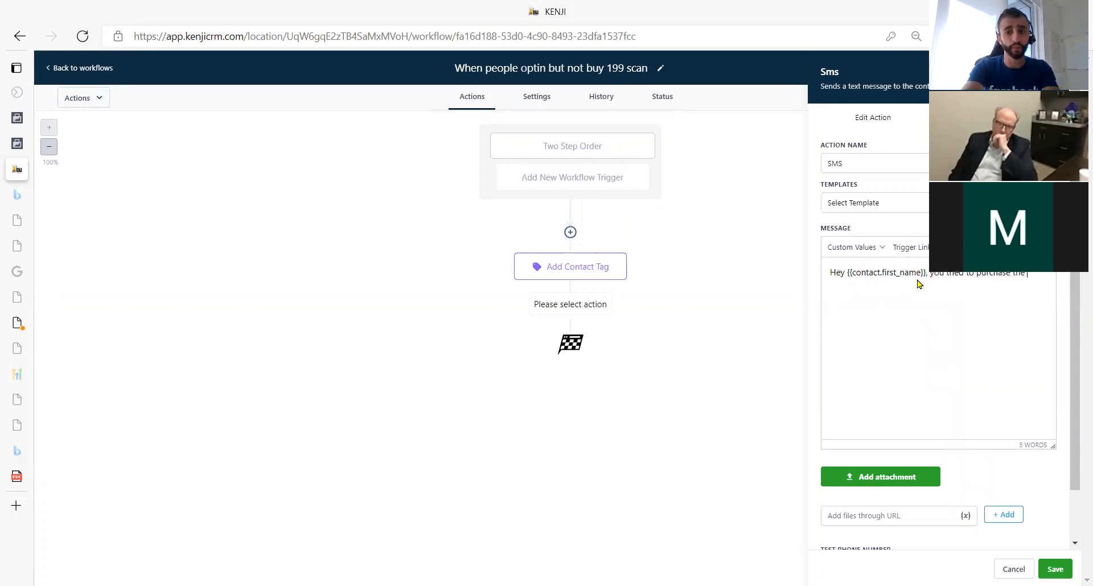
type(" body")
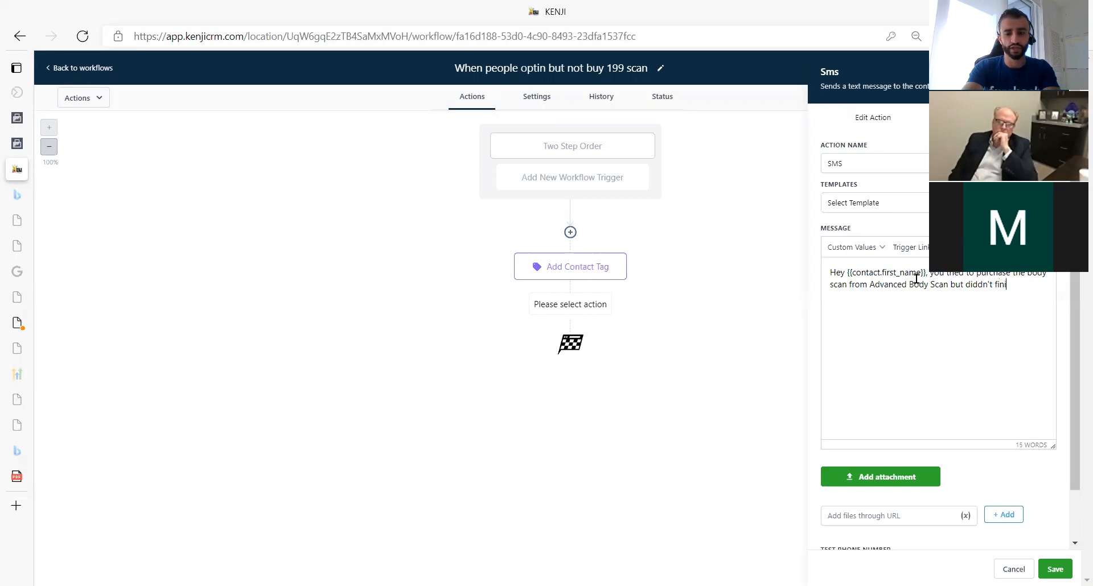
type("process")
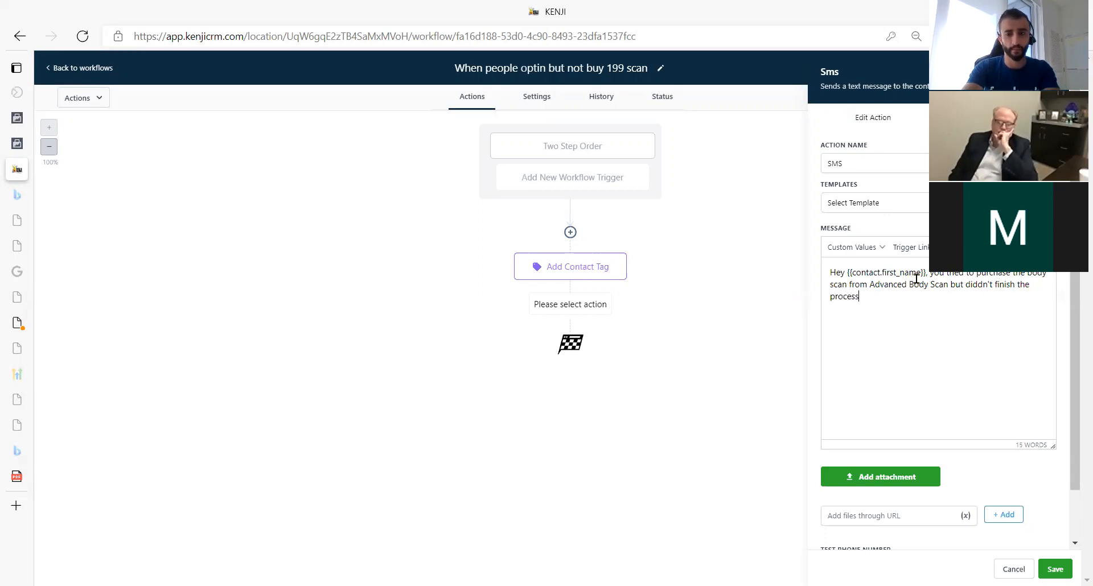
type(". Is there any questions")
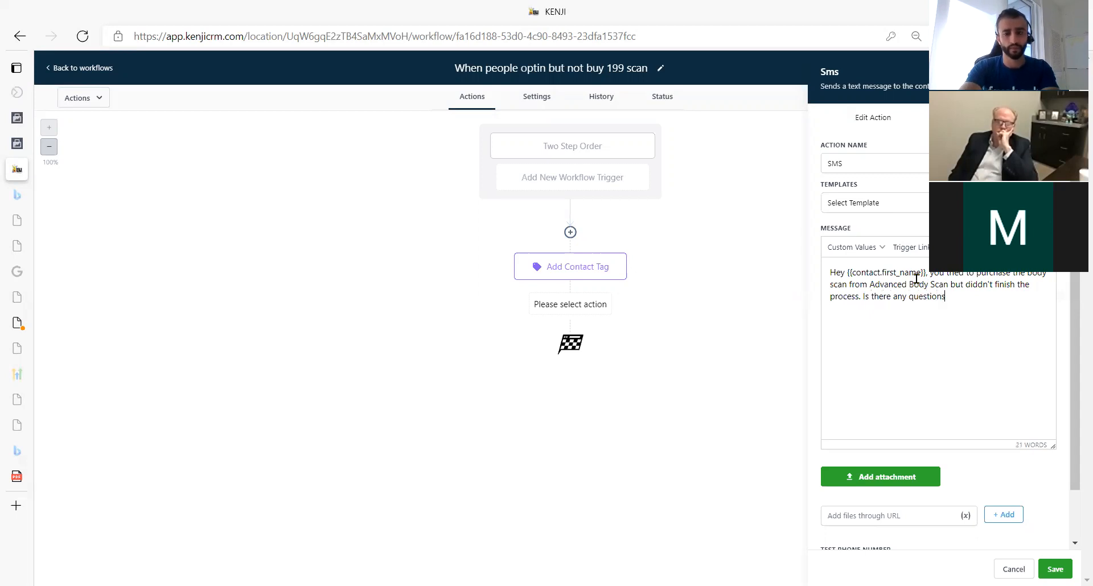
type(" I can answer for you?")
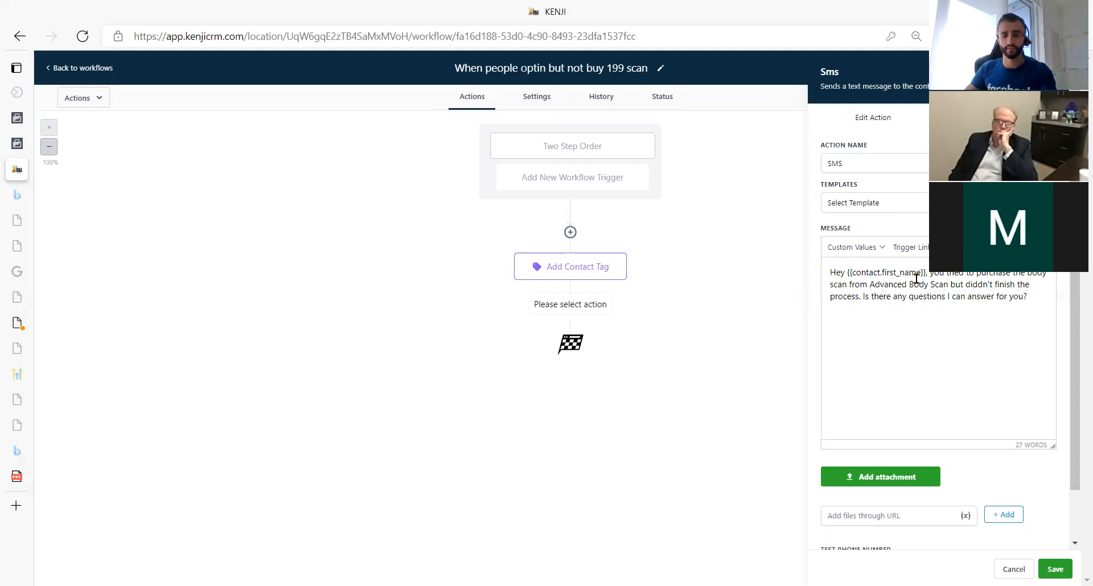
left_click(1054, 569)
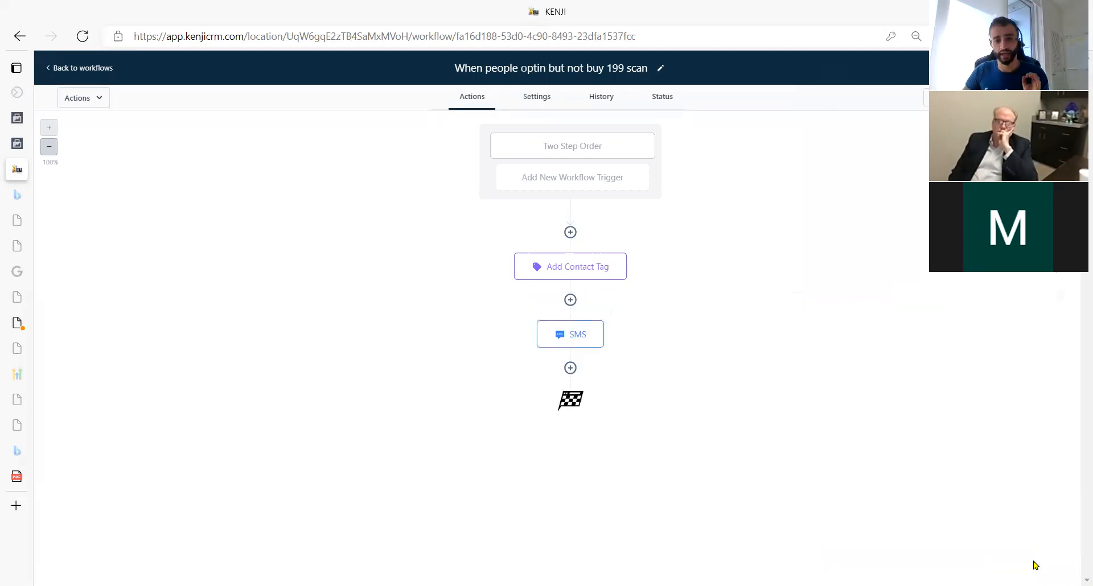
Try adding a Wait step after Add Contact Tag, then discard it.
left_click(570, 301)
scroll(921, 467, "down", 4)
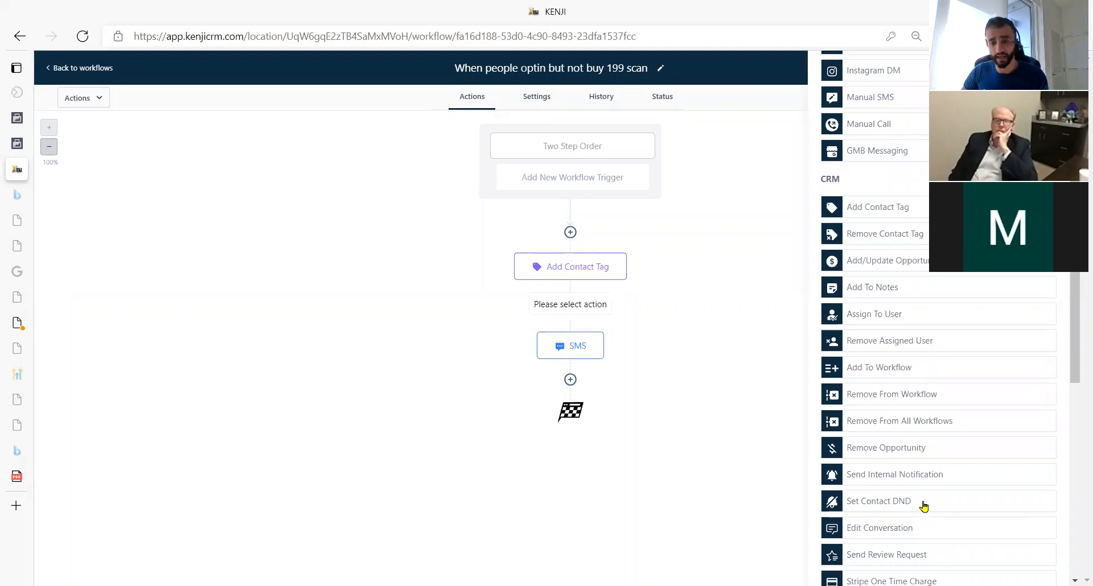
scroll(922, 505, "down", 4)
scroll(903, 493, "up", 8)
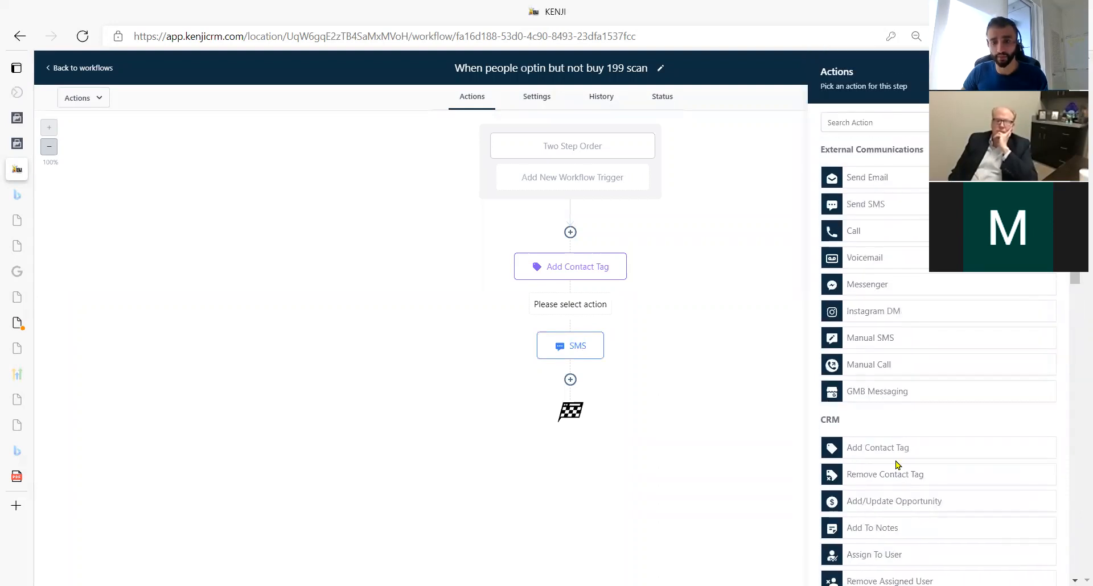
scroll(902, 472, "down", 8)
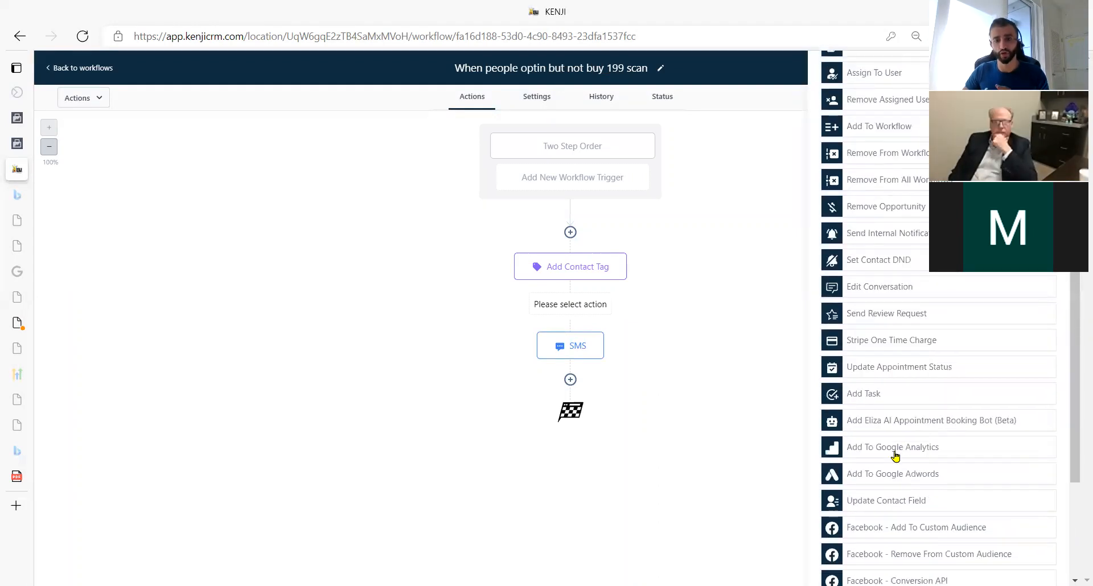
scroll(896, 456, "down", 5)
left_click(907, 522)
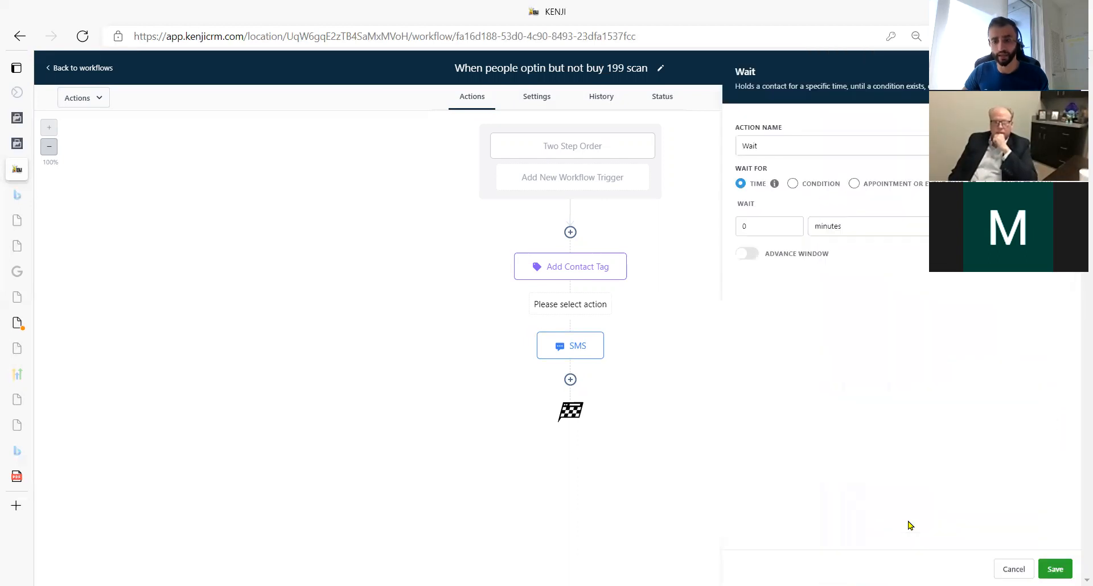
double_click(778, 231)
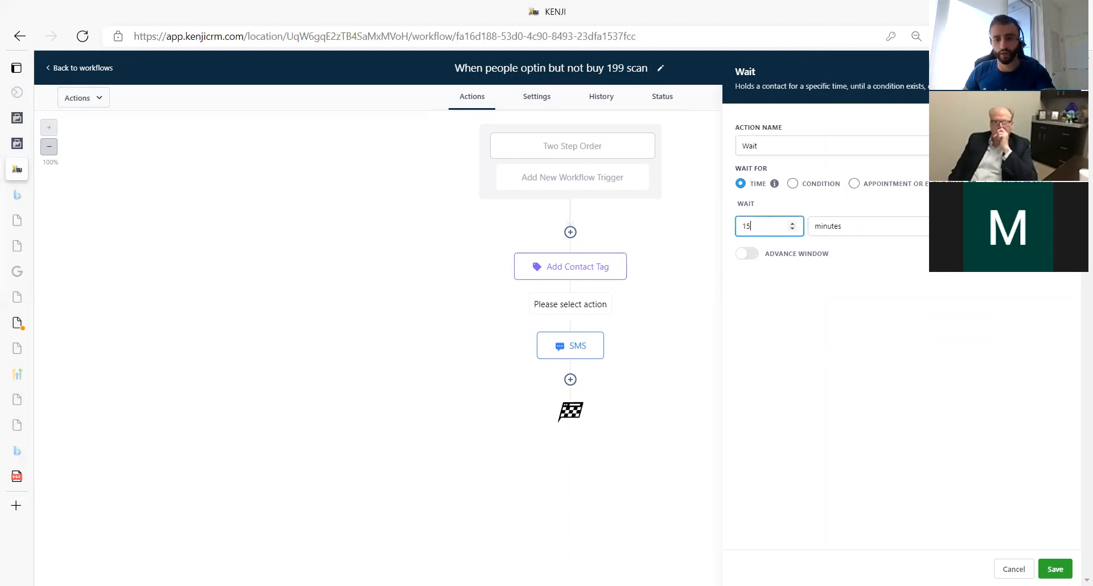
key("Escape")
Insert a 15-minute wait named 'Wait 15' at the start of the workflow and save it.
left_click(570, 232)
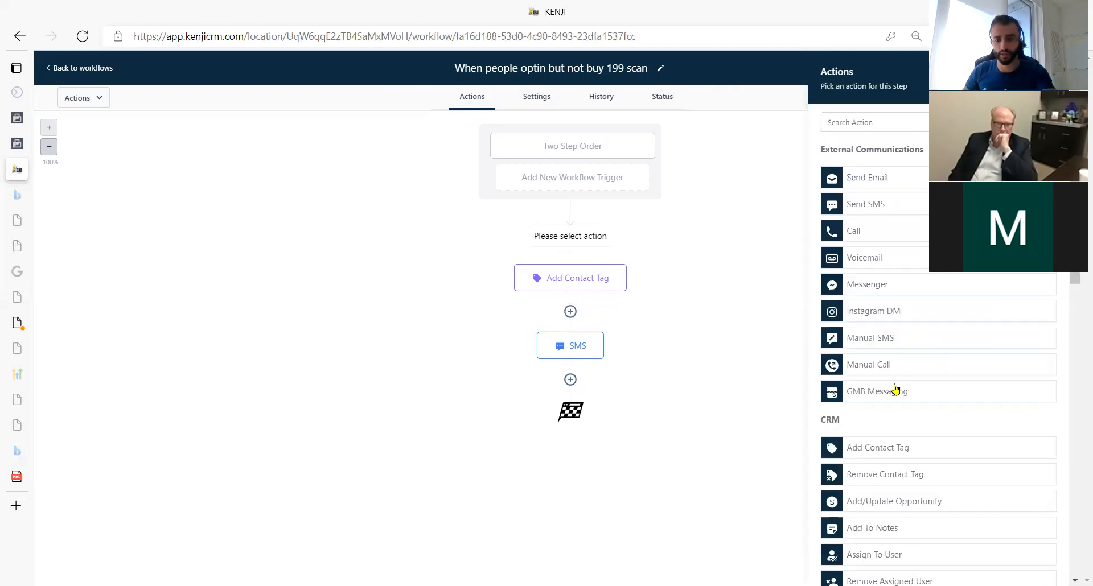
scroll(905, 427, "down", 12)
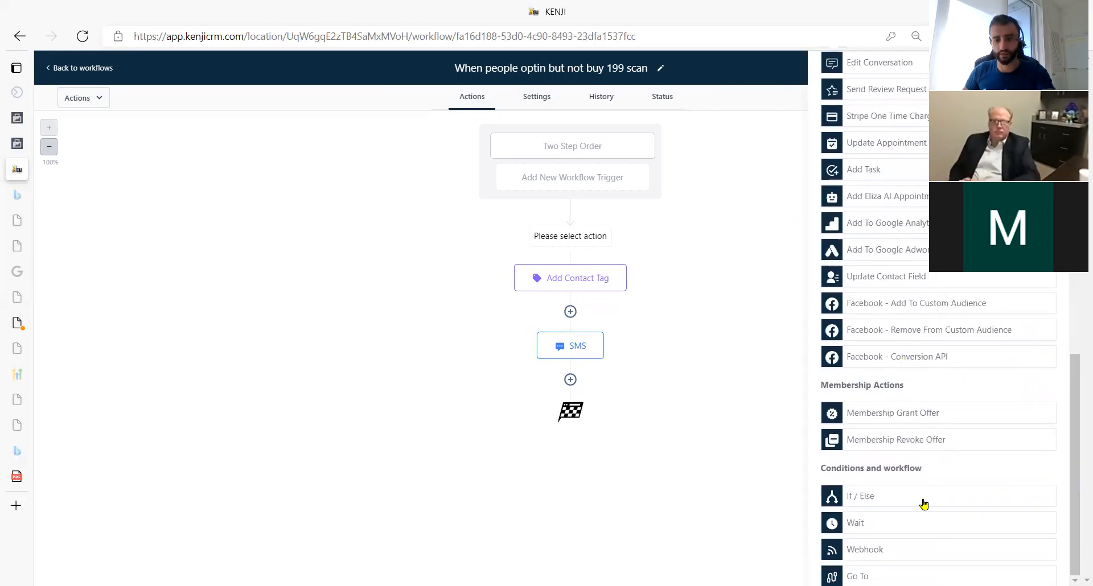
left_click(922, 522)
double_click(763, 228)
type("15")
left_click(781, 144)
type("15")
left_click(1054, 569)
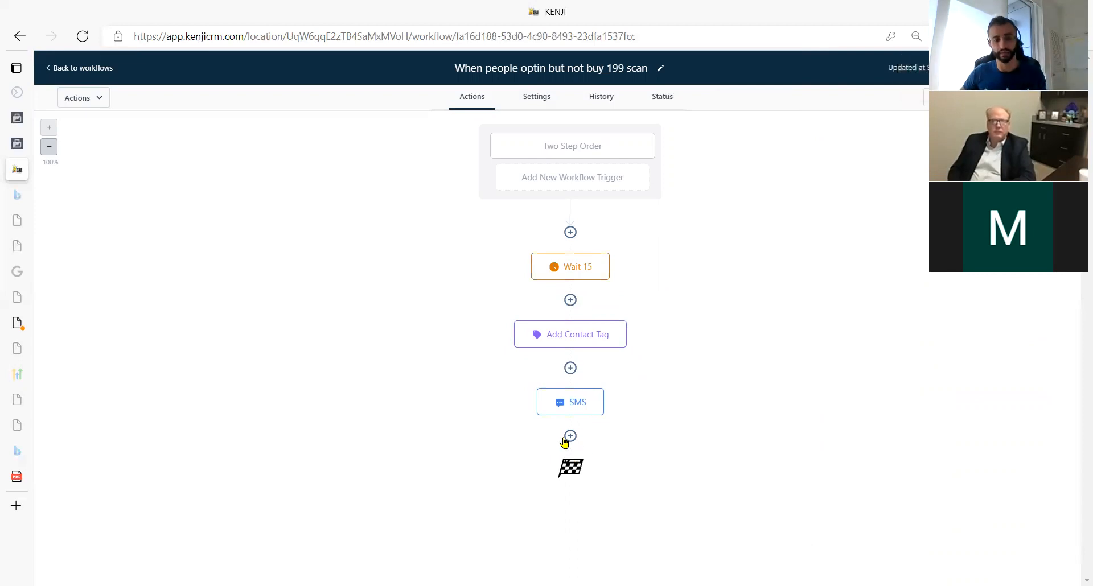
left_click(569, 436)
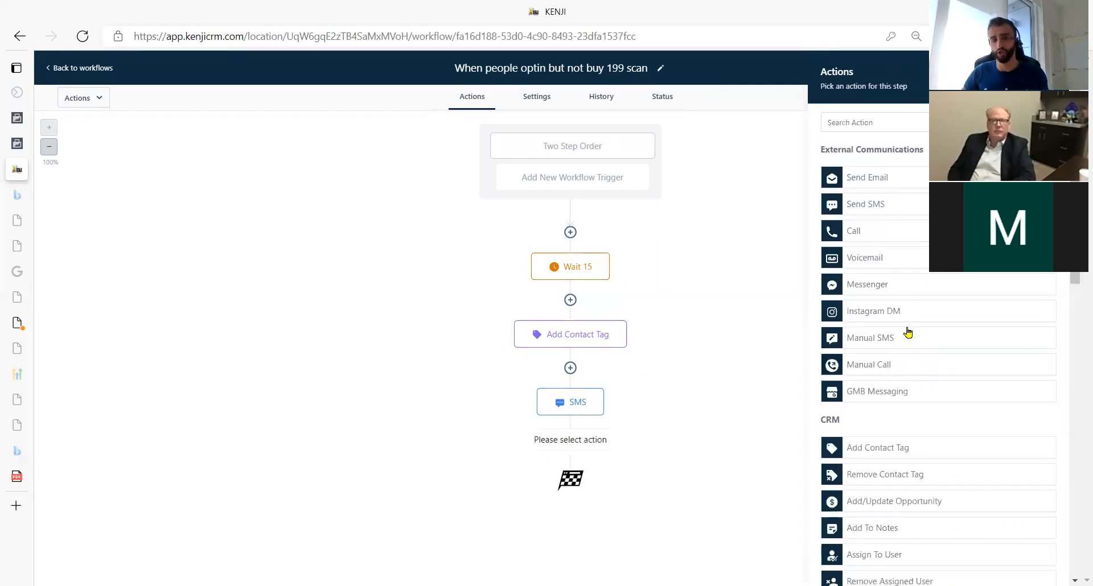
Choose Facebook - Add To Custom Audience as the action after the SMS.
scroll(906, 362, "down", 8)
scroll(907, 363, "down", 1)
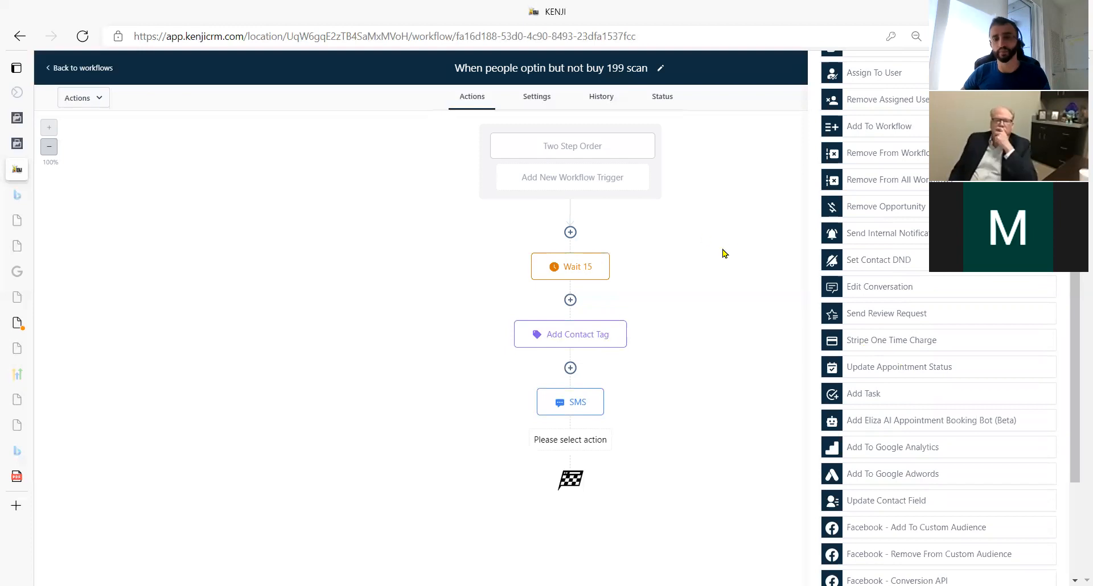
scroll(925, 348, "down", 3)
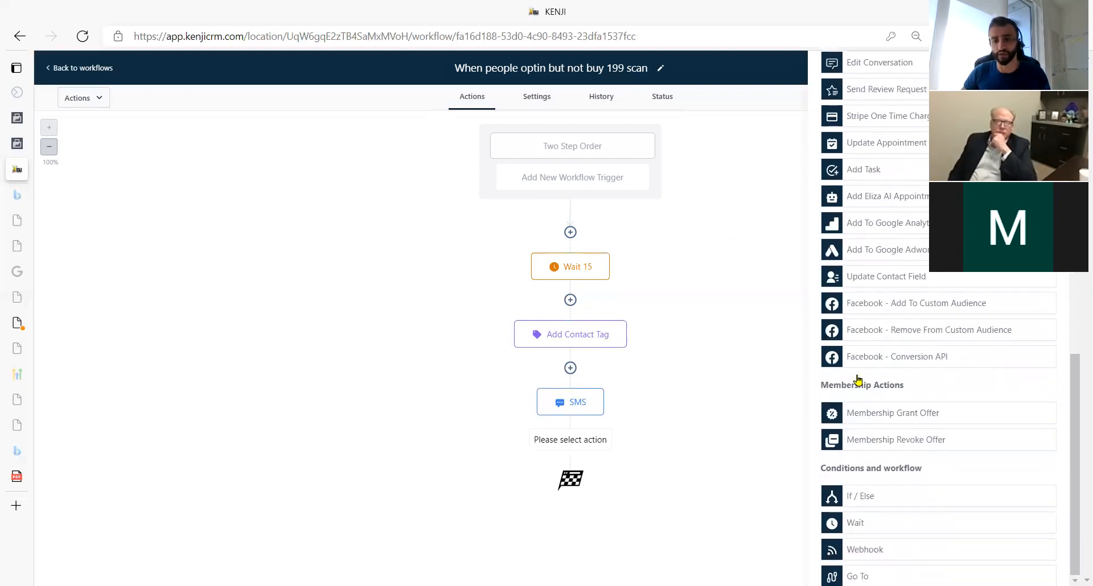
scroll(856, 380, "up", 10)
scroll(912, 359, "down", 5)
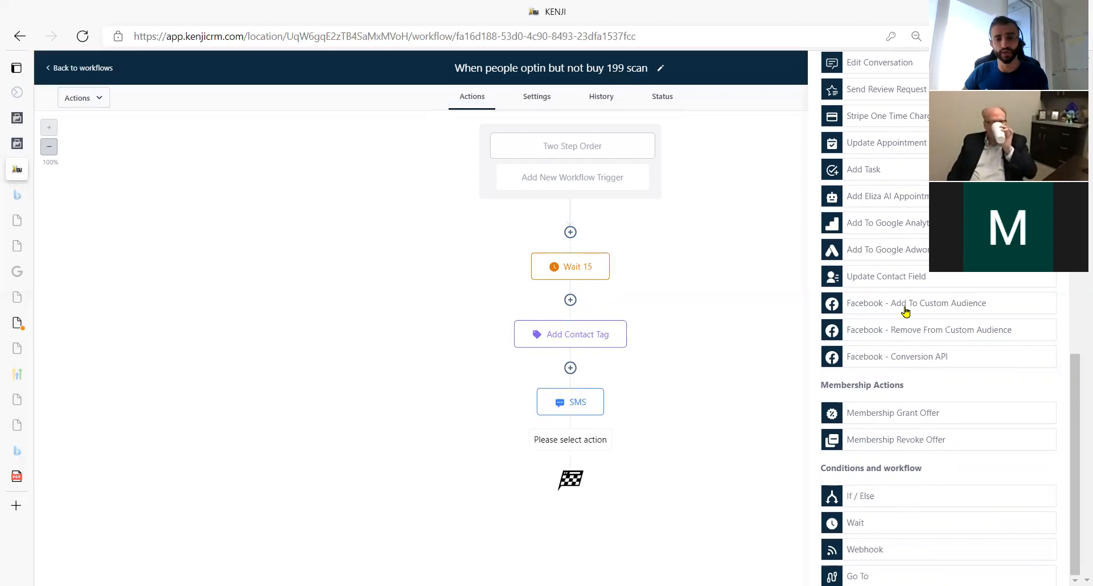
left_click(905, 311)
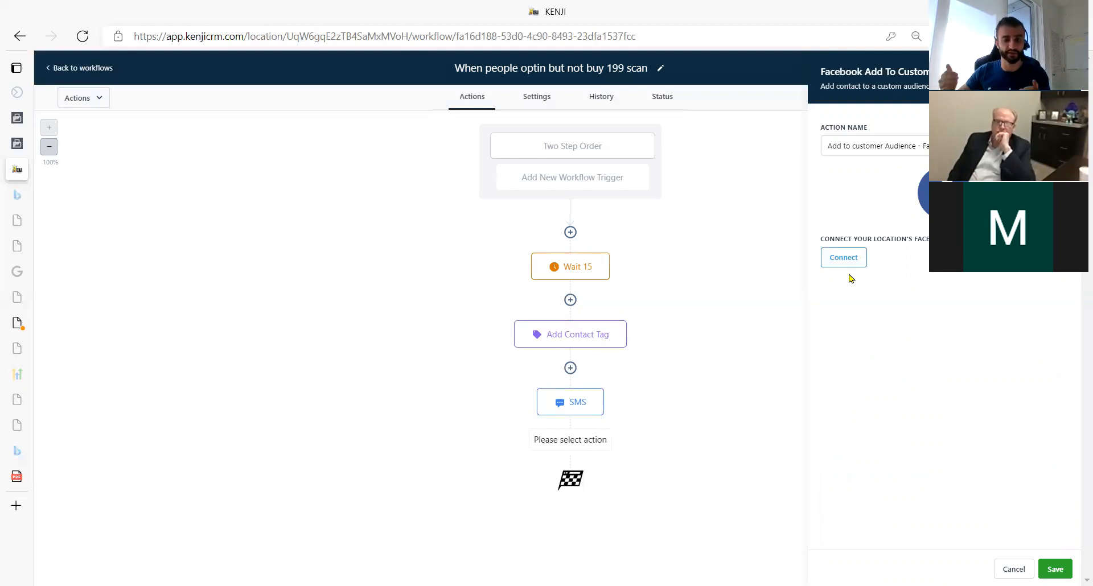
Cancel the Facebook action and return to the workflows list.
left_click(1013, 569)
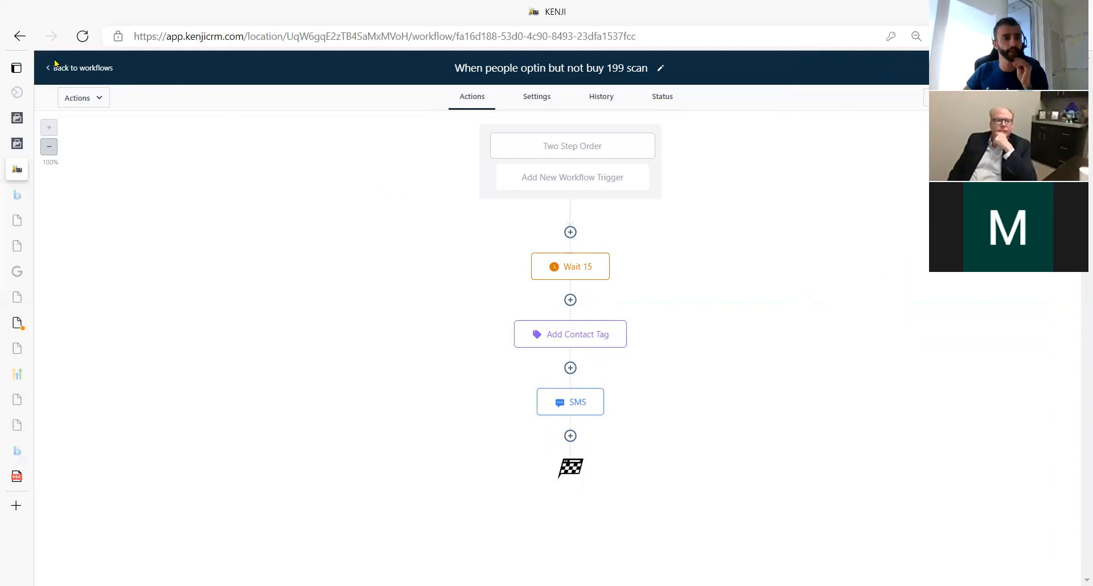
left_click(74, 69)
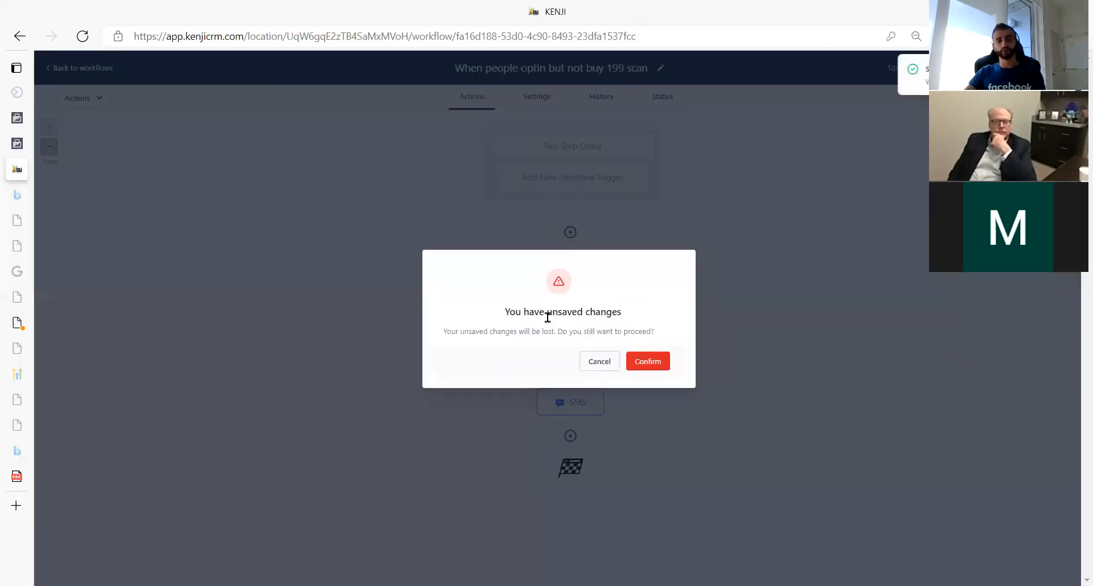
left_click(596, 361)
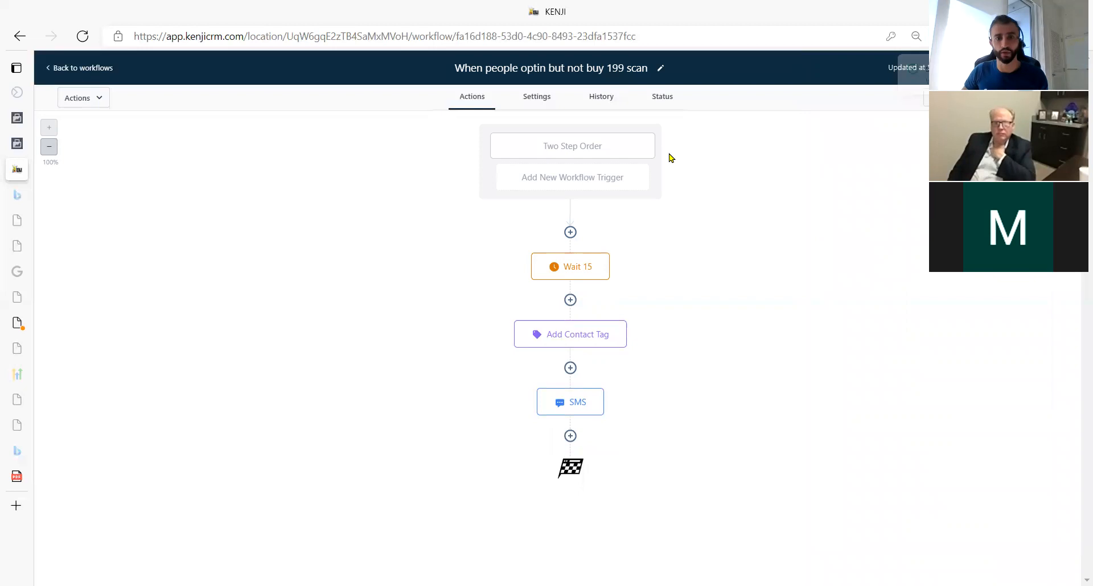
left_click(66, 70)
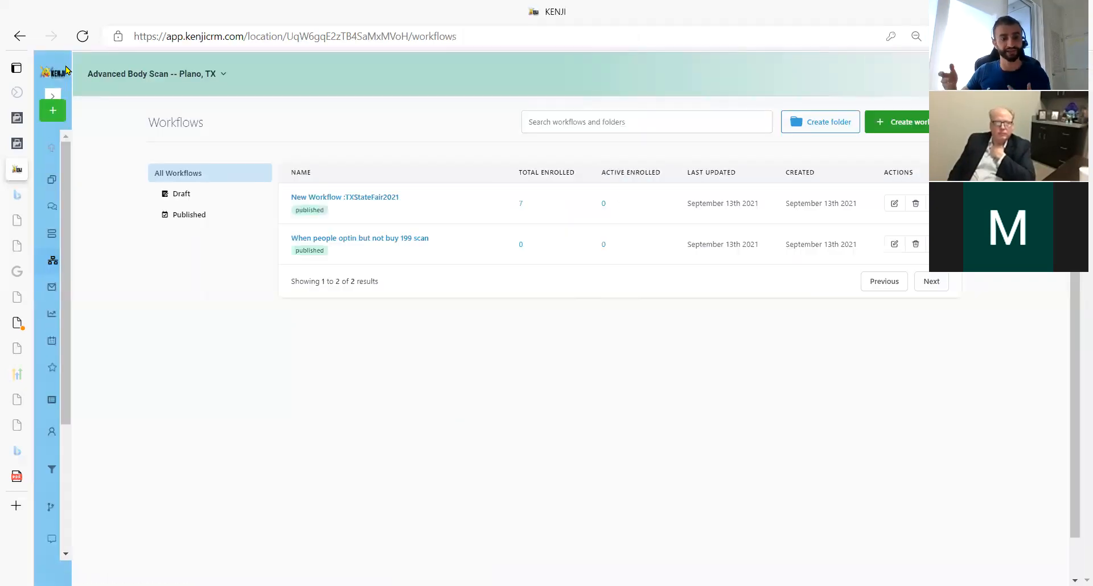
Create a workflow from scratch titled 'People that BUY 199 Scan (PLANO)'.
left_click(897, 122)
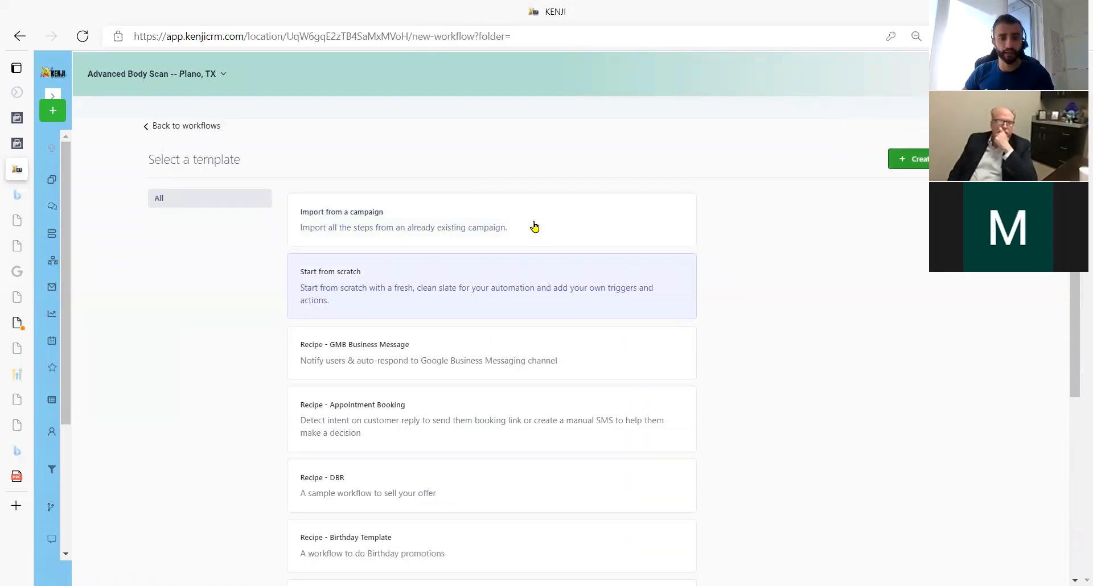
left_click(555, 296)
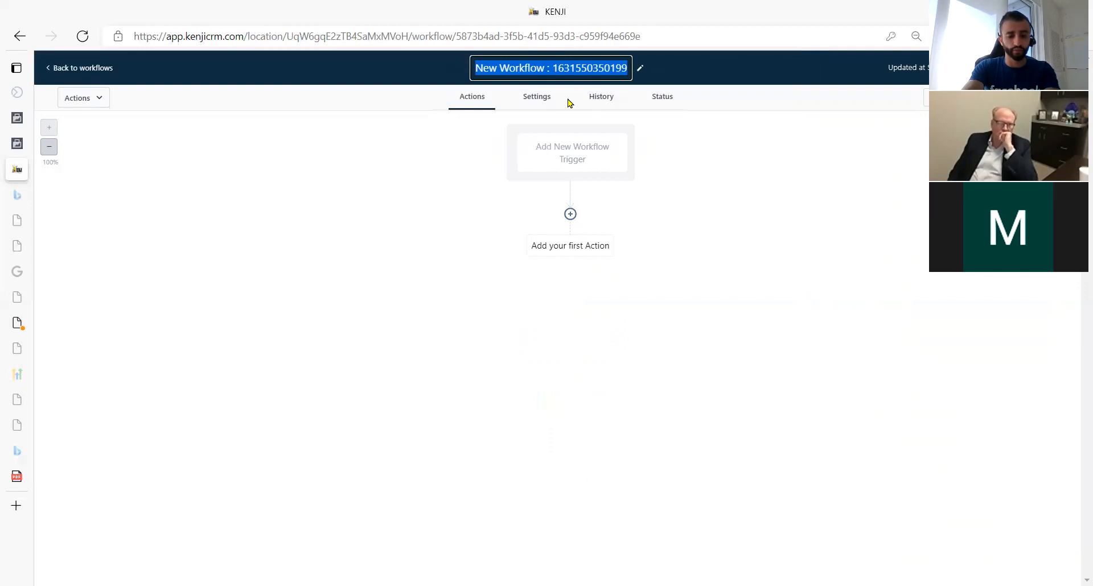
type("People that ")
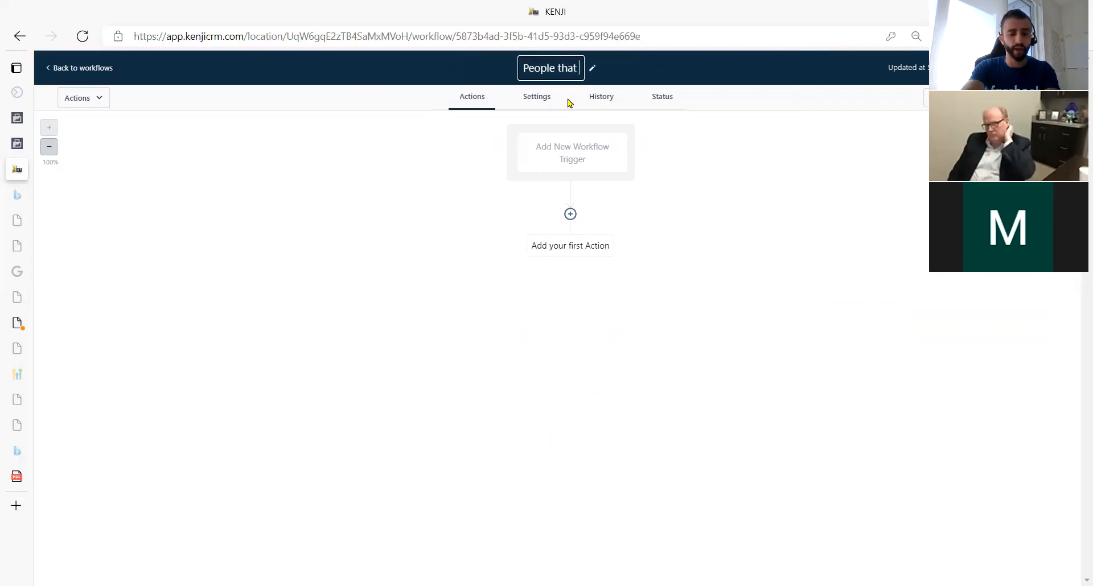
type("BUY 199 Scan (PLANO)")
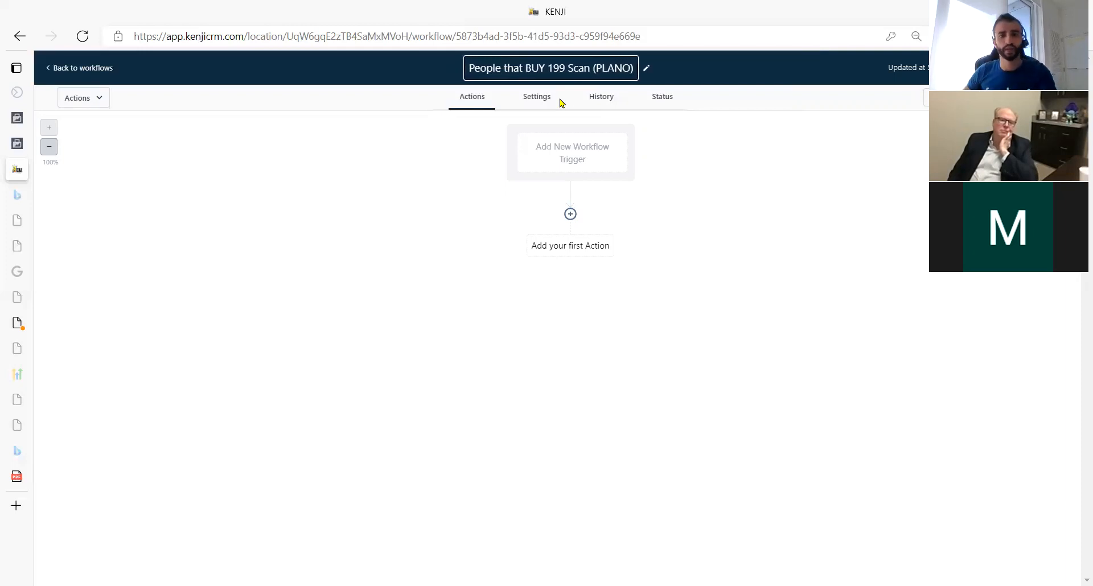
left_click(562, 161)
Keep trigger type CRM and choose the Two step order trigger.
left_click(856, 197)
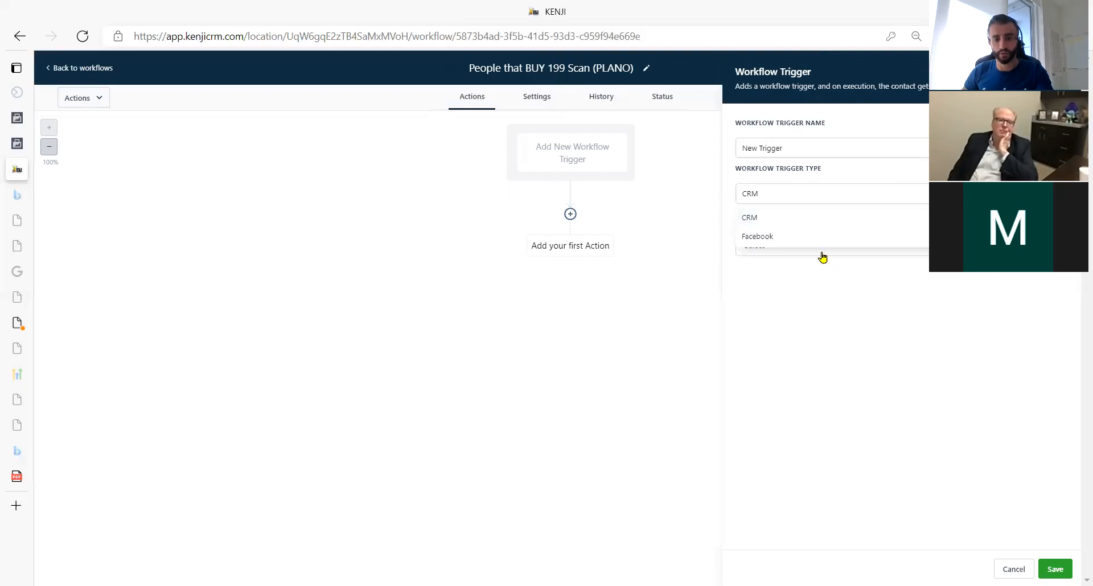
left_click(809, 220)
left_click(820, 256)
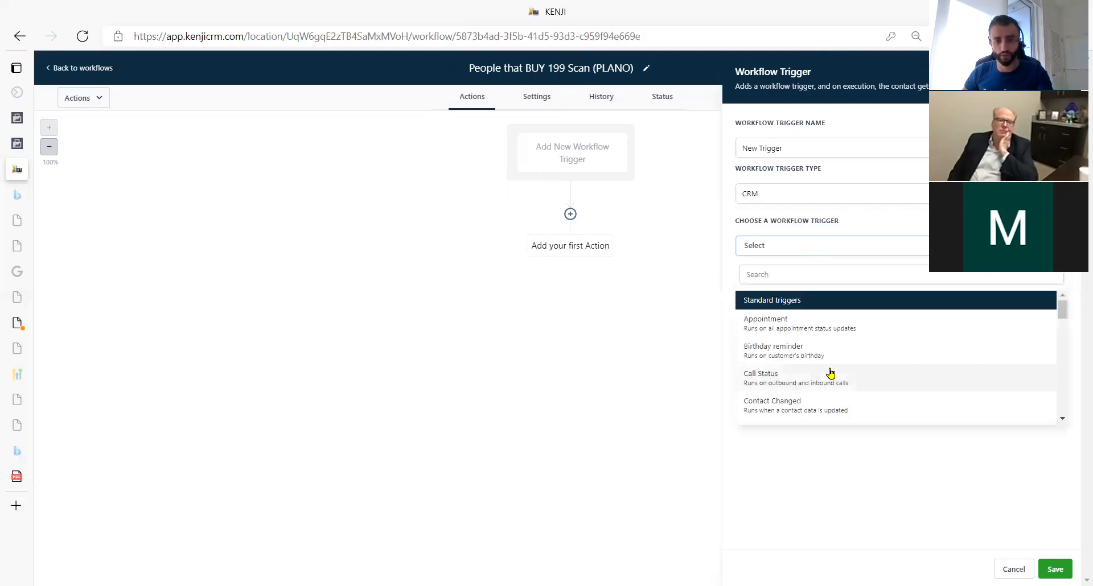
scroll(820, 349, "down", 3)
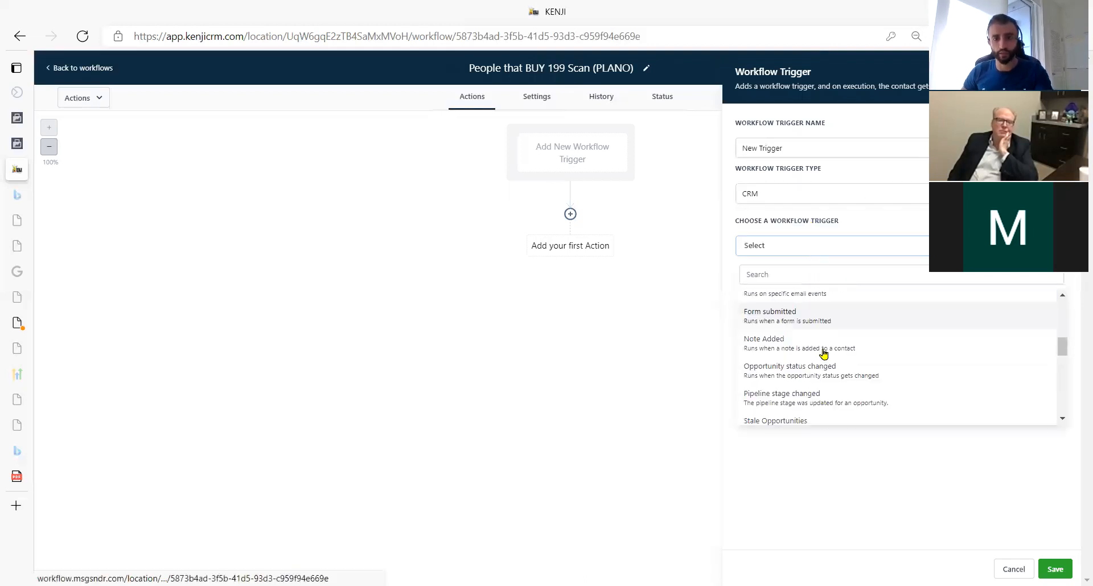
scroll(823, 353, "down", 1)
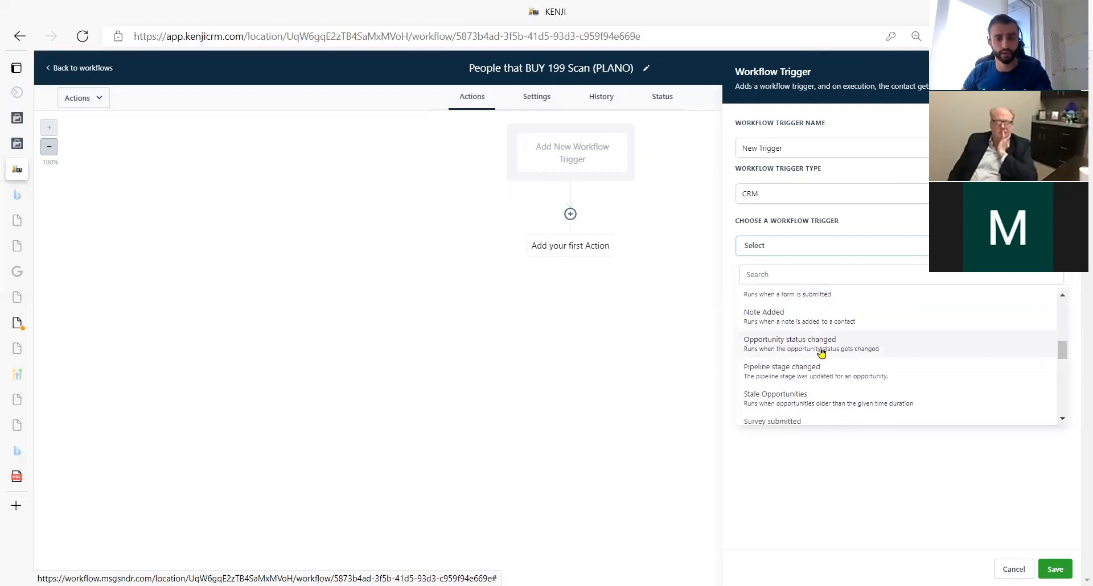
scroll(822, 352, "down", 2)
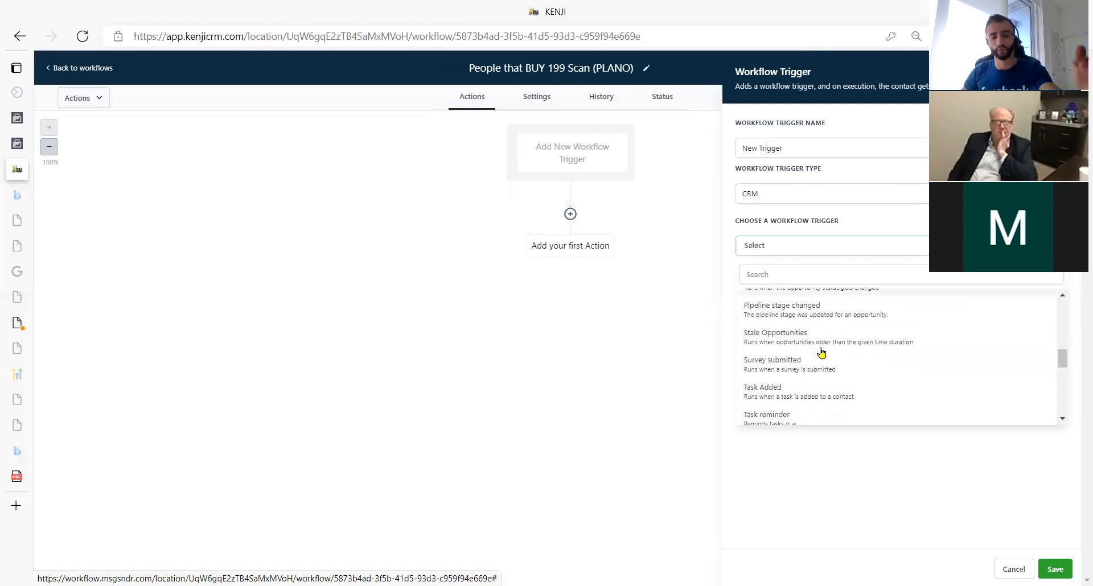
scroll(822, 358, "down", 4)
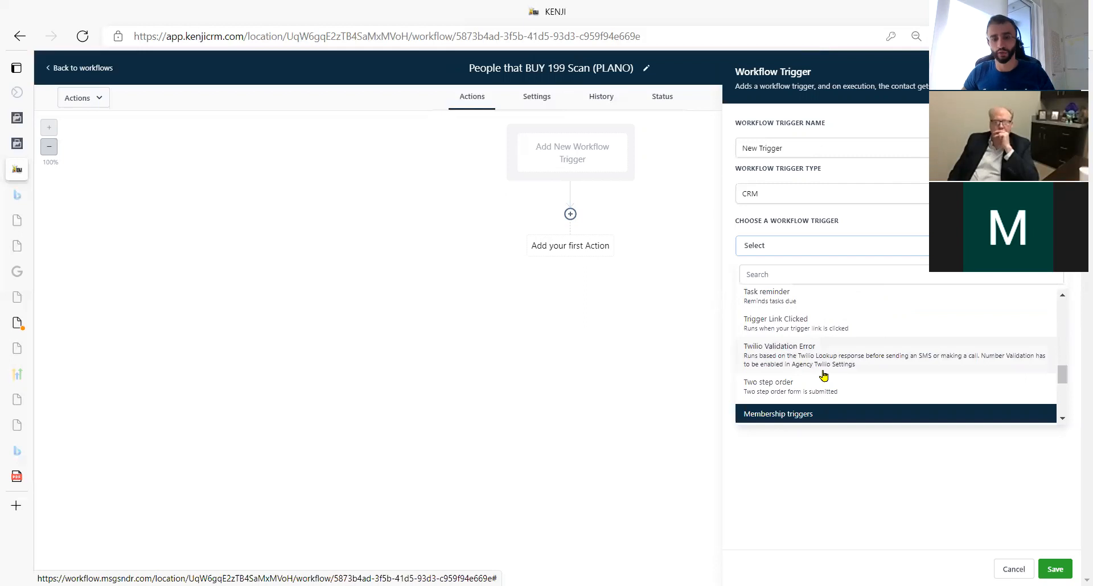
left_click(832, 390)
Add a filter Submission type = Sale and save the trigger.
left_click(759, 281)
left_click(765, 296)
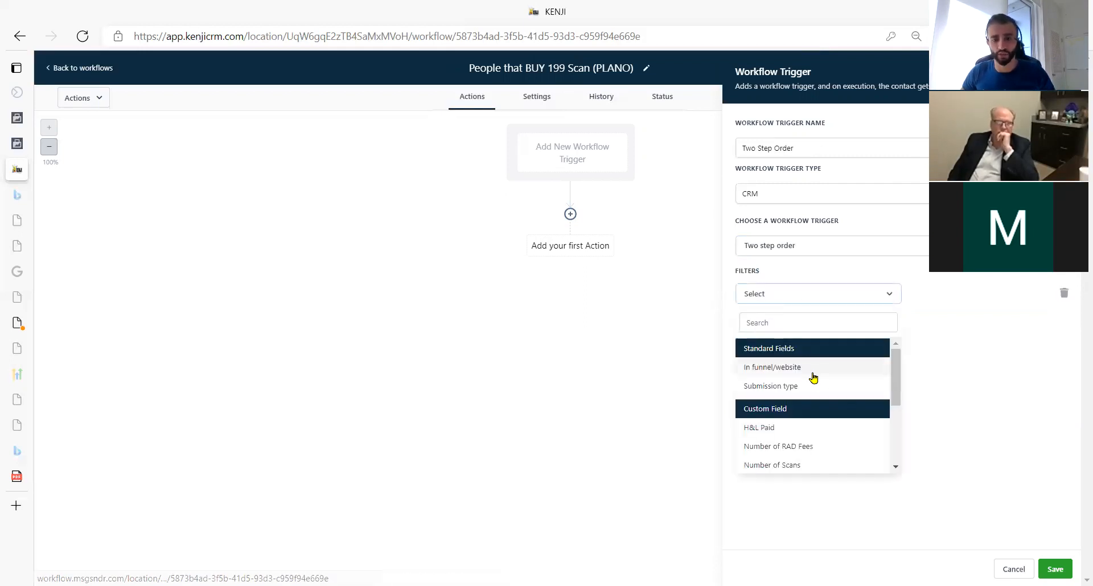
left_click(783, 386)
left_click(956, 294)
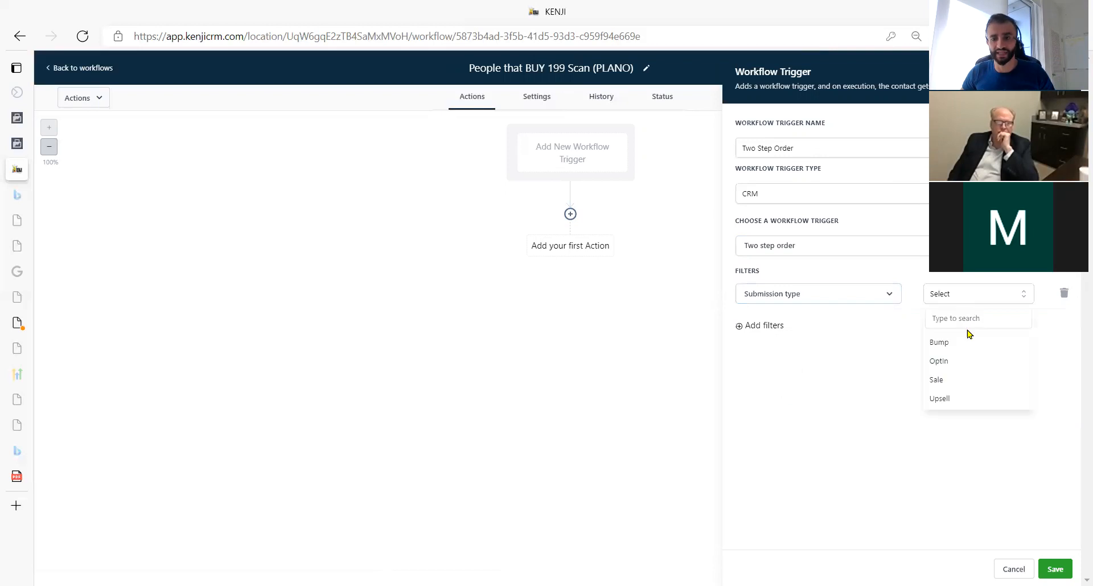
left_click(978, 386)
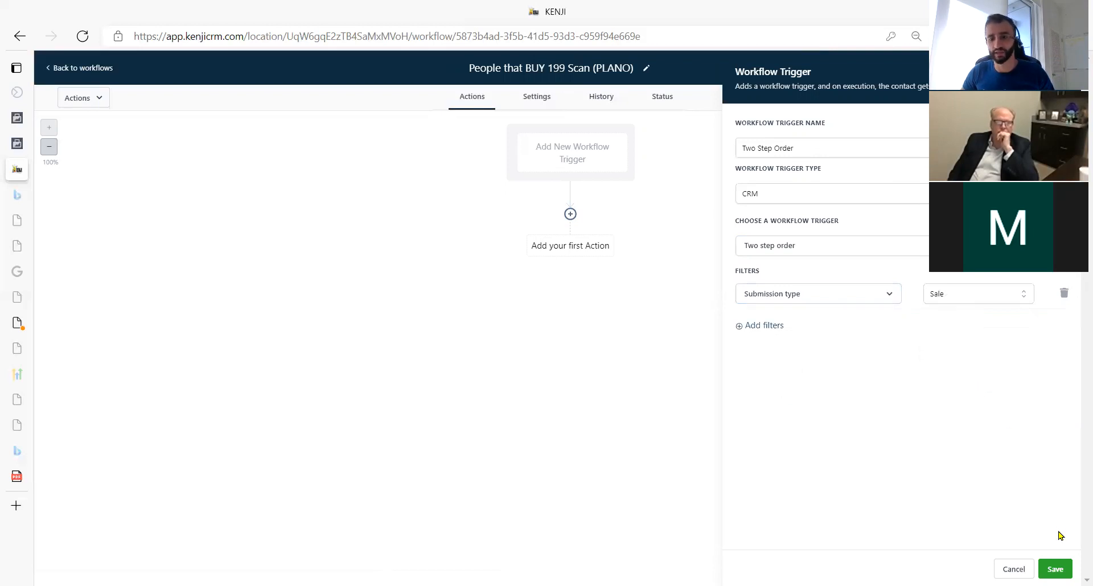
left_click(1055, 569)
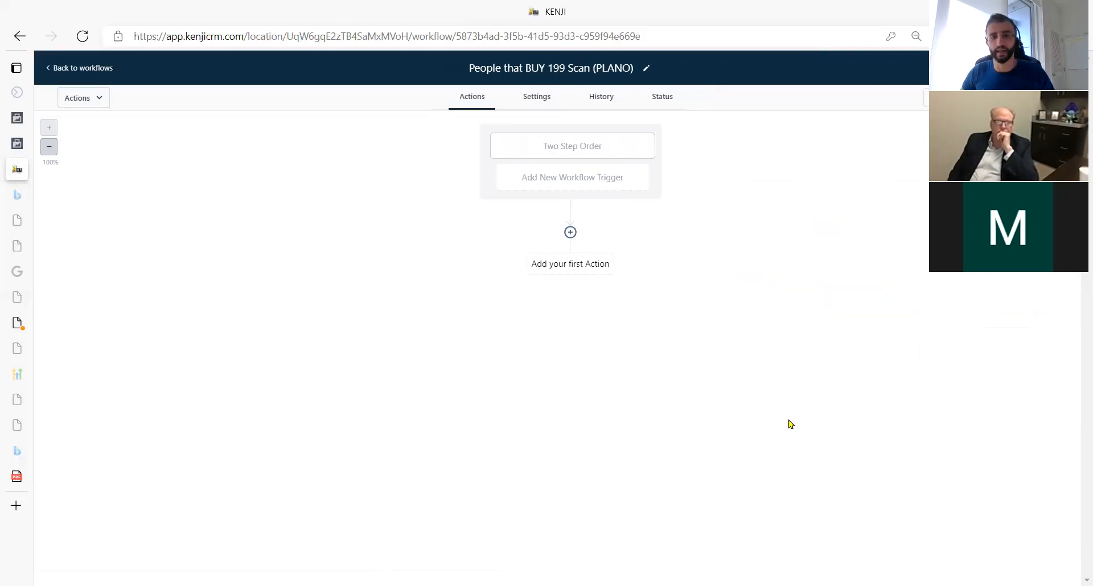
Add an action step below the Two Step Order trigger and browse the Actions list for Remove From Workflow.
left_click(571, 232)
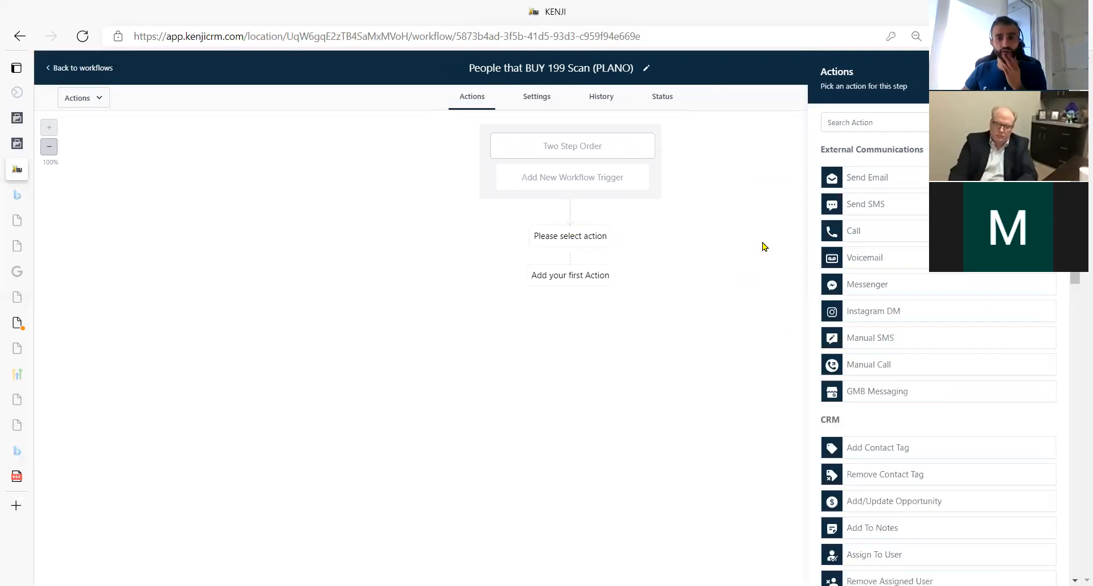
scroll(907, 273, "down", 10)
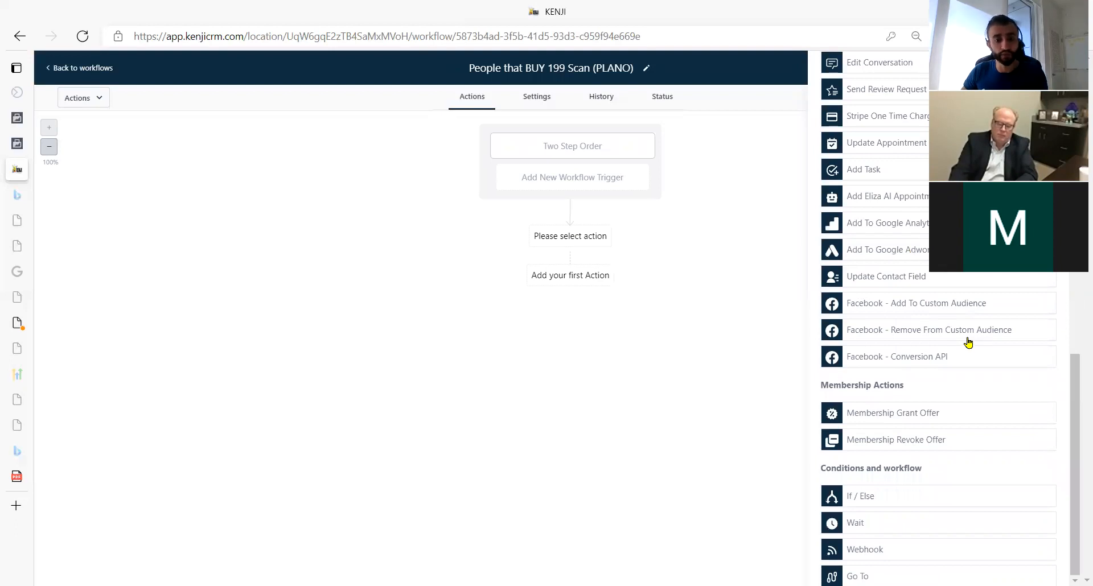
scroll(967, 341, "up", 8)
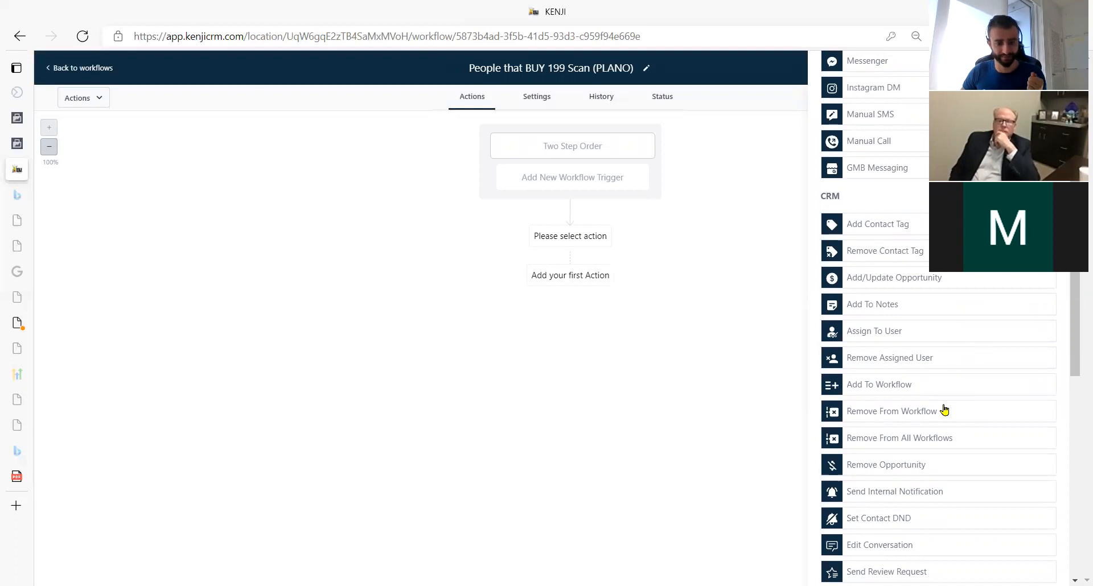
scroll(942, 399, "down", 4)
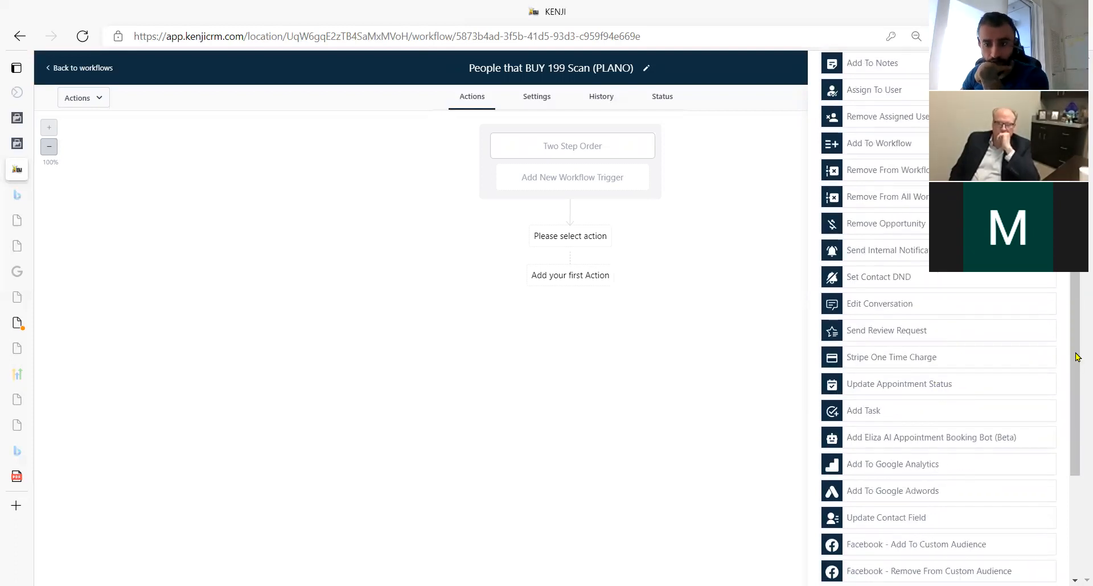
left_click_drag(1075, 356, 1073, 325)
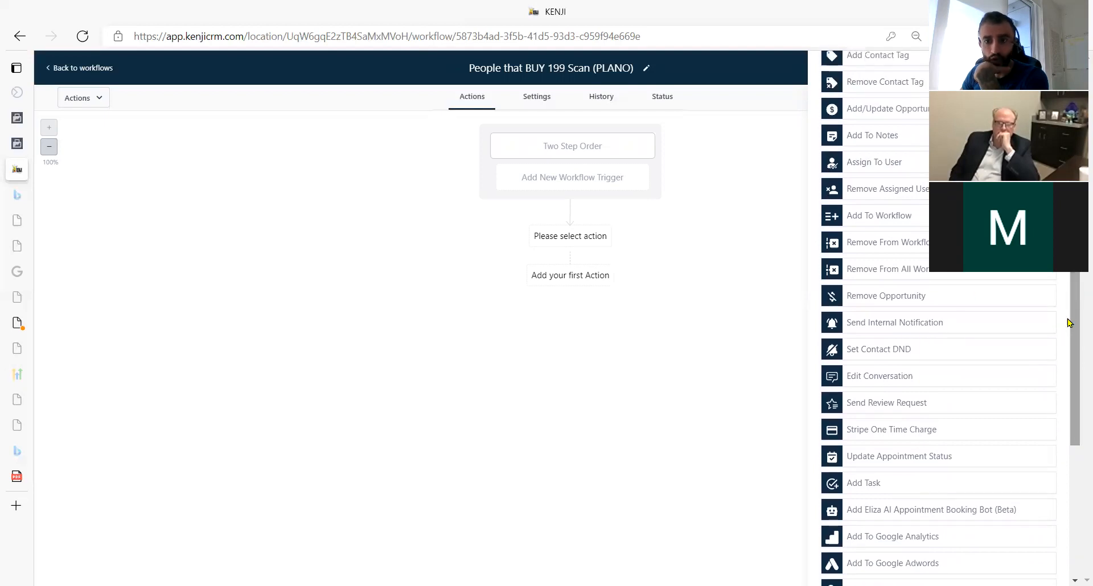
Add a Remove From Workflow action targeting the 'When people optin but not buy 199 scan' workflow.
left_click(906, 248)
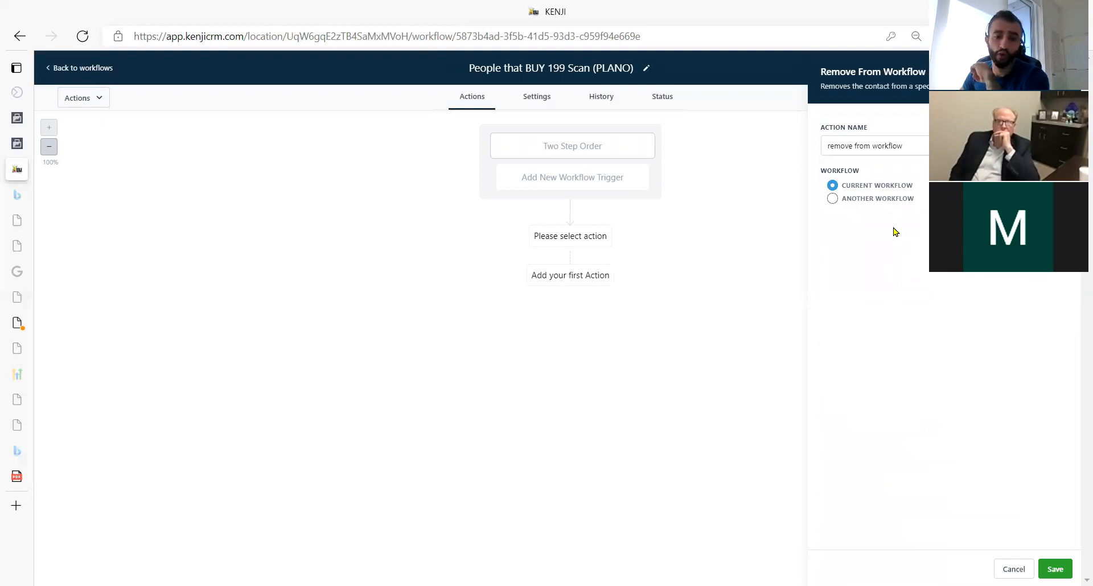
left_click(831, 202)
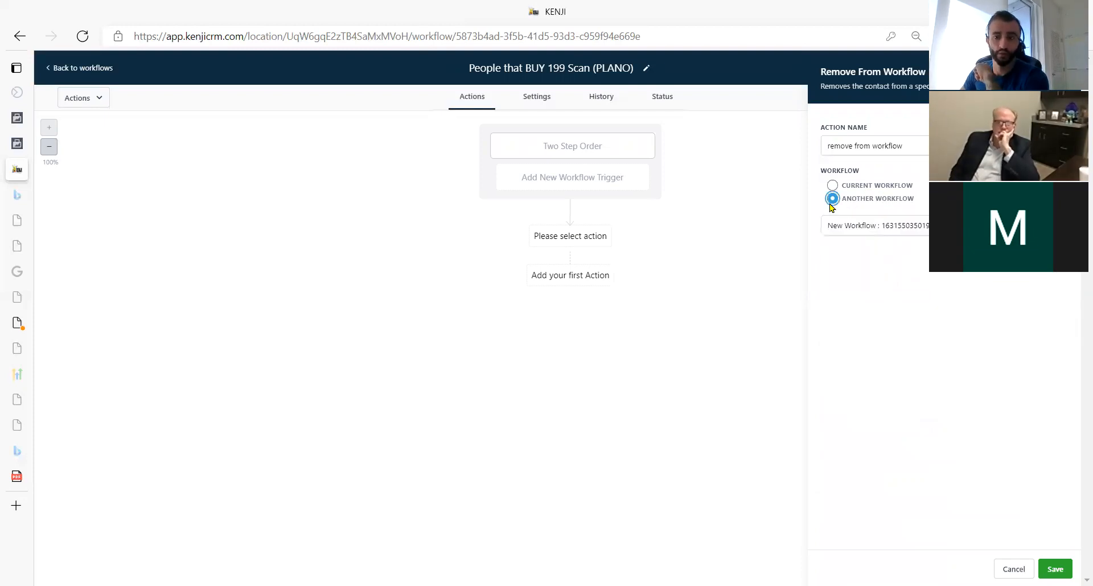
left_click(861, 228)
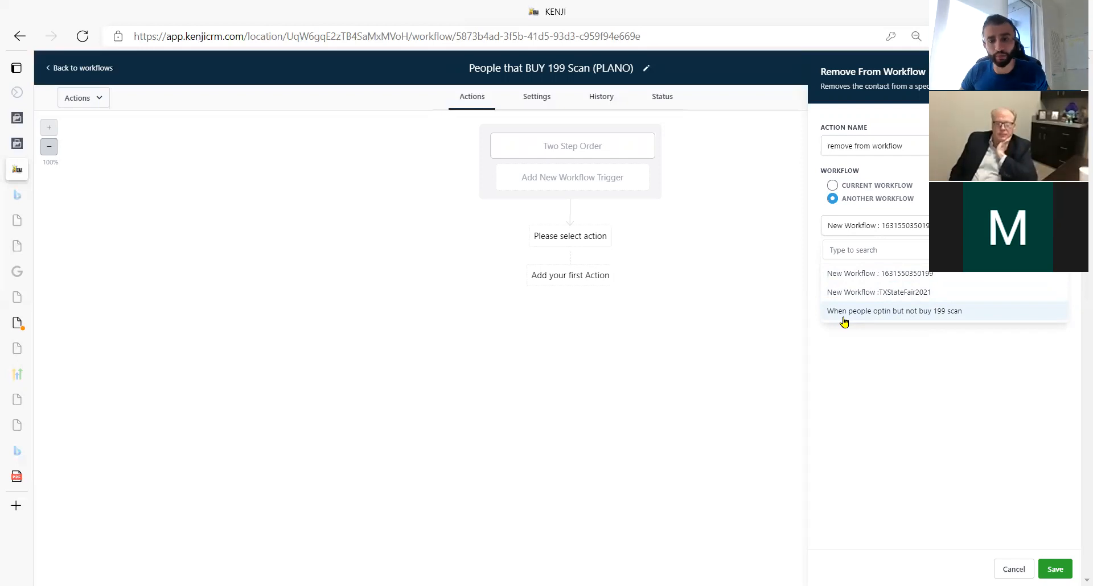
left_click(939, 320)
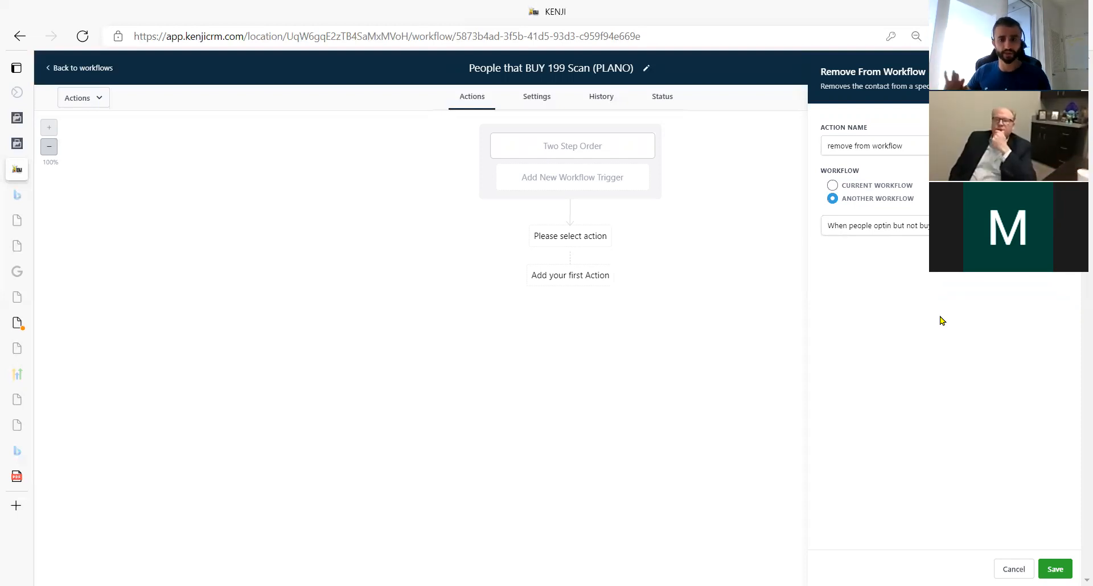
left_click(1058, 569)
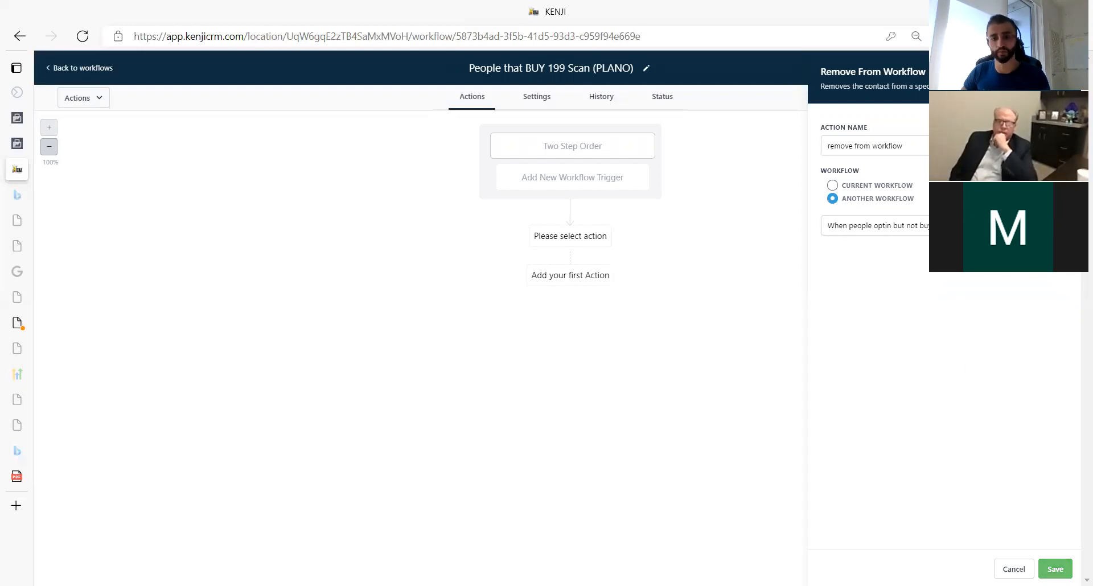
Rename the remove action to 'Remove From ALMOST Buyers FLOW' and save it.
left_click(581, 274)
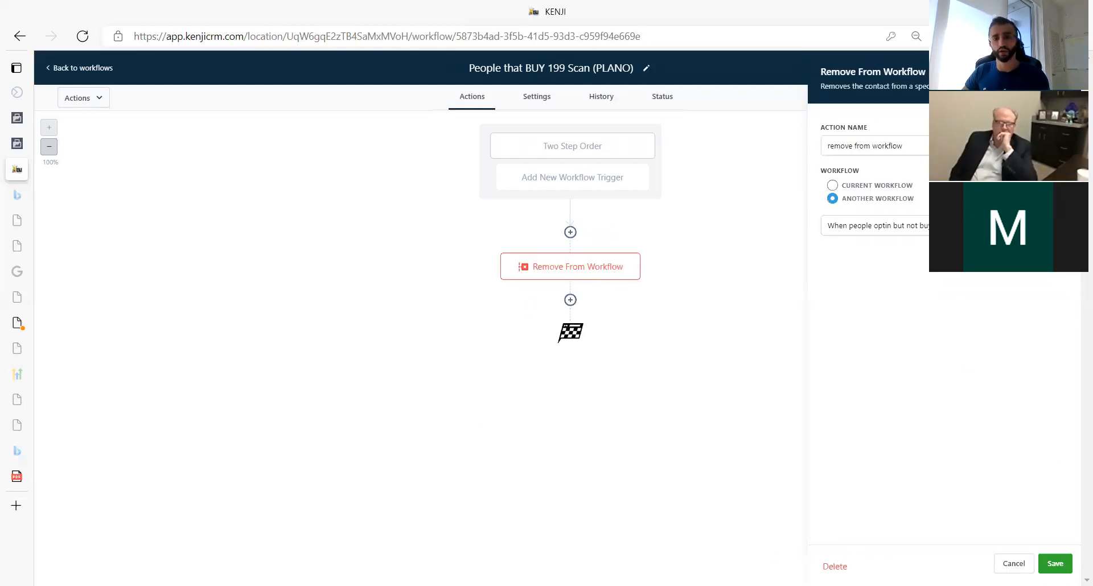
key("BackSpace")
key("BackSpace")
key("BackSpace")
key("BackSpace")
key("BackSpace")
key("BackSpace")
key("BackSpace")
key("BackSpace")
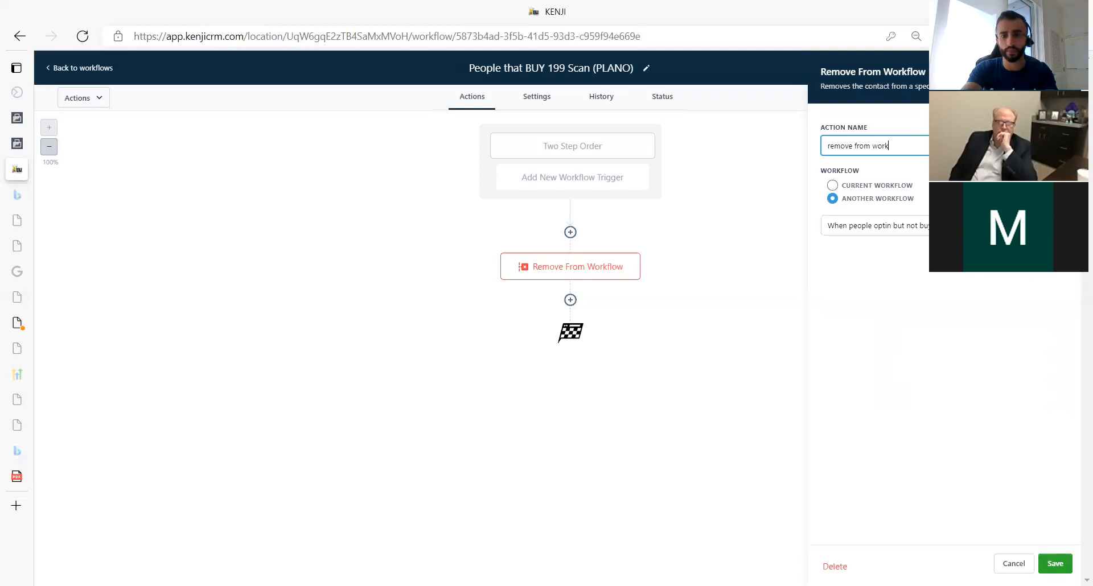
type("ALMOST ")
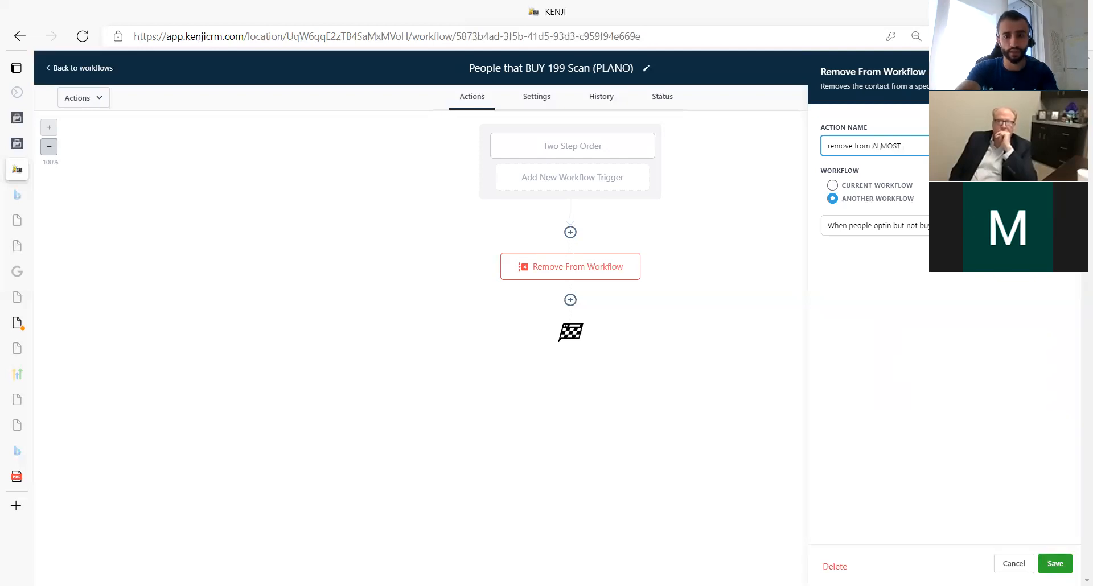
type("buyers F")
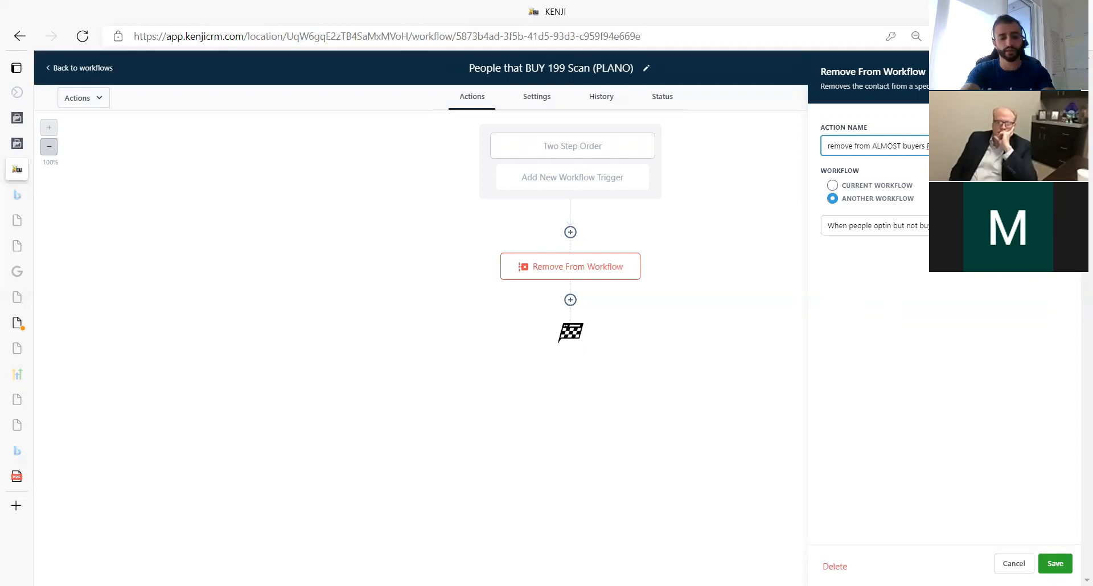
left_click(1055, 564)
left_click(572, 301)
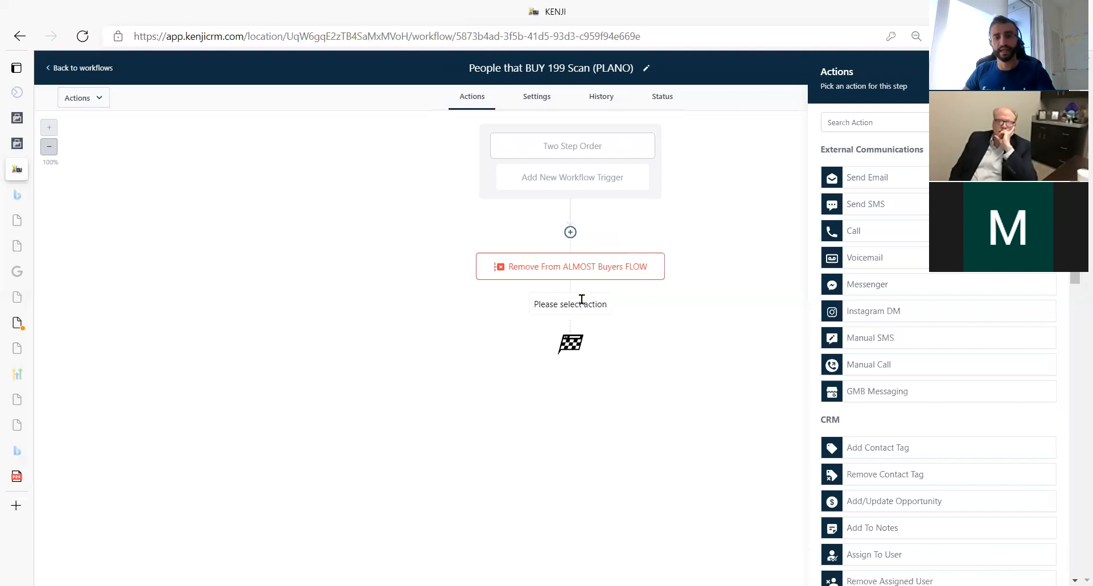